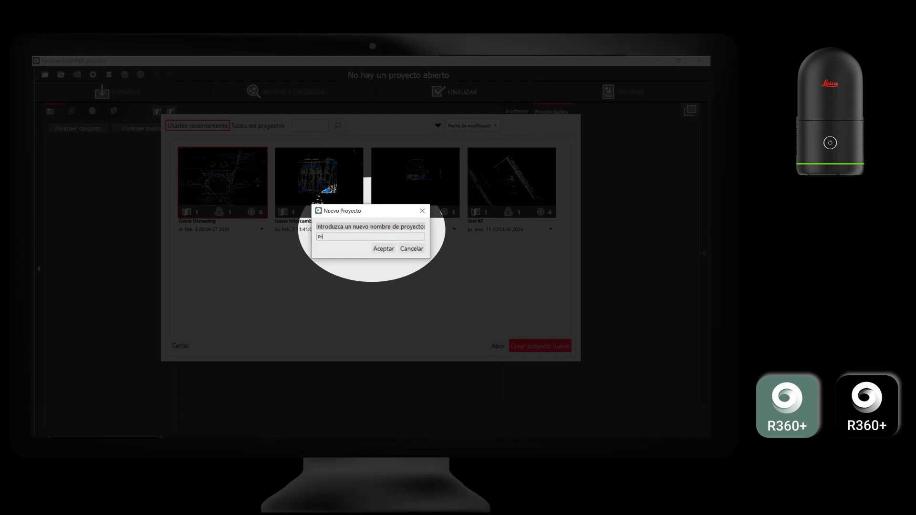
- Create a project named "Prueba BLK360" without a background image and choose BLK360 as the scanner to import from
{"action": "type", "text": "BLK360"}
{"action": "key", "text": "Return"}
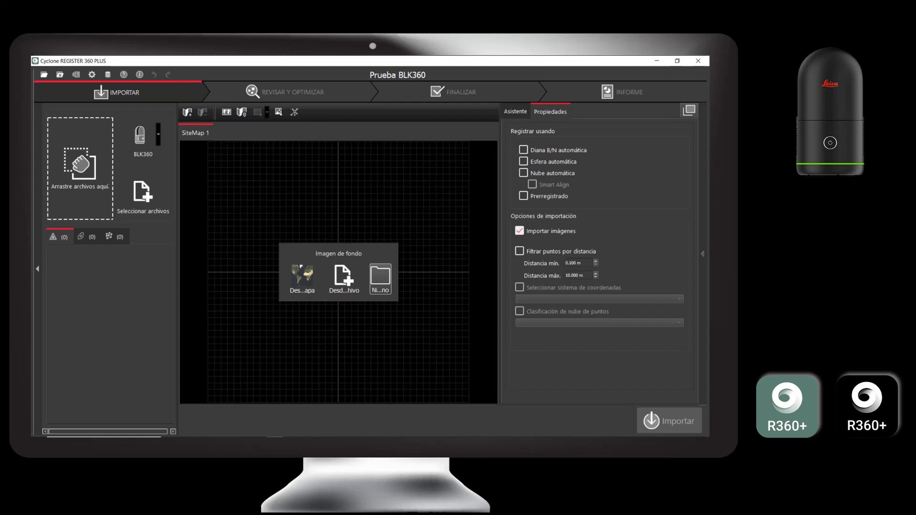
{"action": "left_click", "coordinate": [380, 279]}
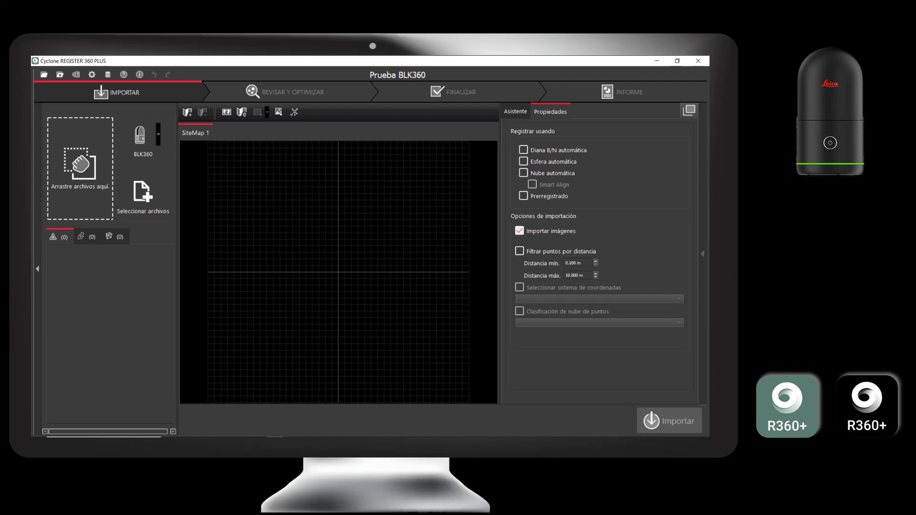
{"action": "left_click", "coordinate": [158, 135]}
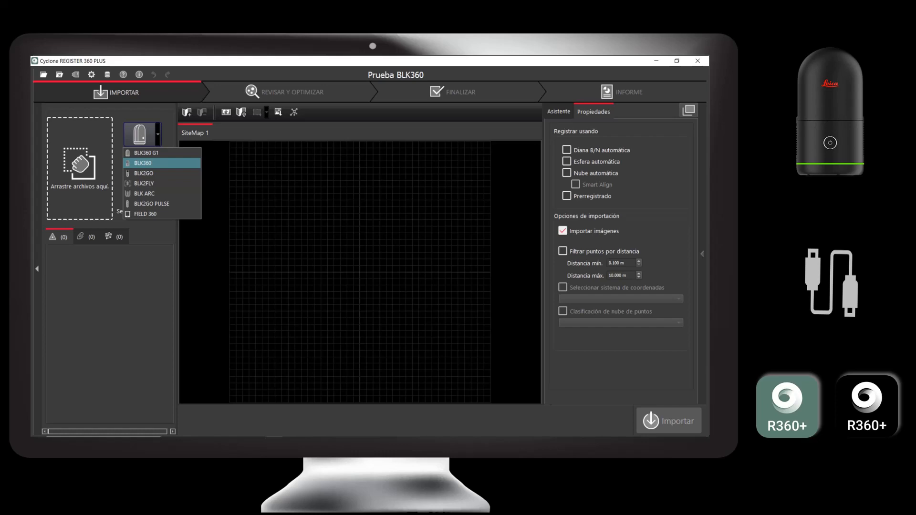
{"action": "left_click", "coordinate": [143, 163]}
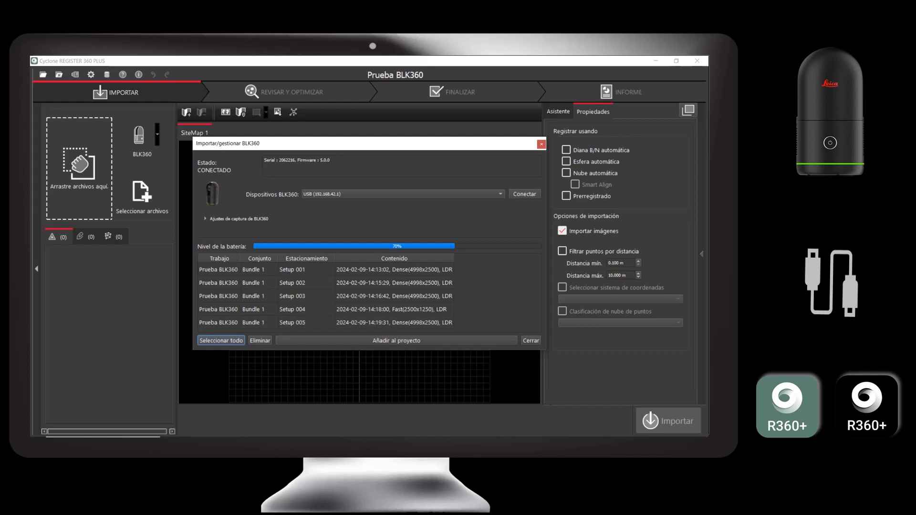
- Try selecting and deselecting all setups and individual ones, such as Setup 002, in the BLK360 import list
{"action": "left_click", "coordinate": [221, 341]}
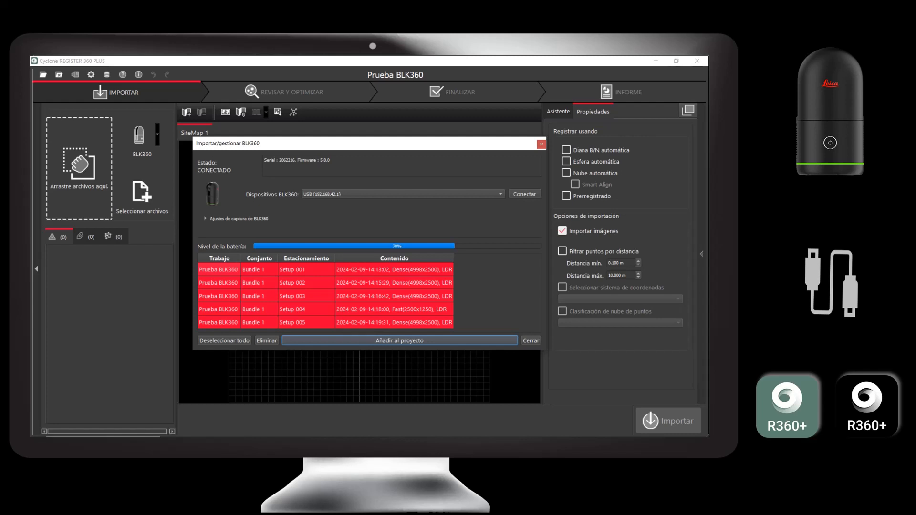
{"action": "left_click", "coordinate": [225, 341]}
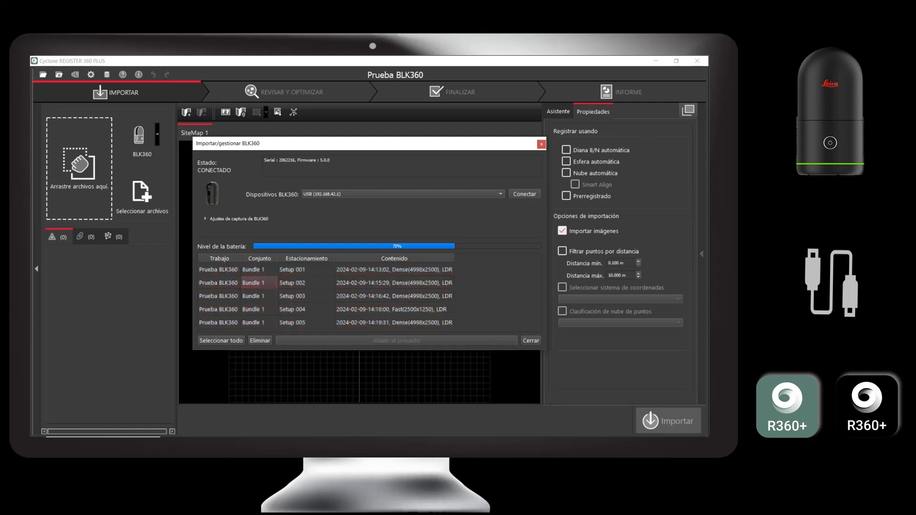
{"action": "left_click", "coordinate": [296, 283]}
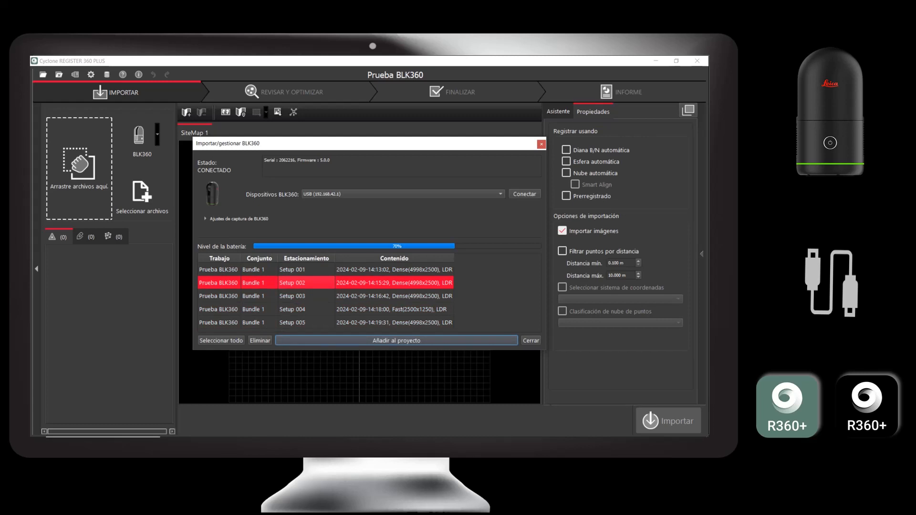
{"action": "left_click", "coordinate": [297, 296]}
{"action": "left_click", "coordinate": [297, 310]}
{"action": "left_click", "coordinate": [289, 310]}
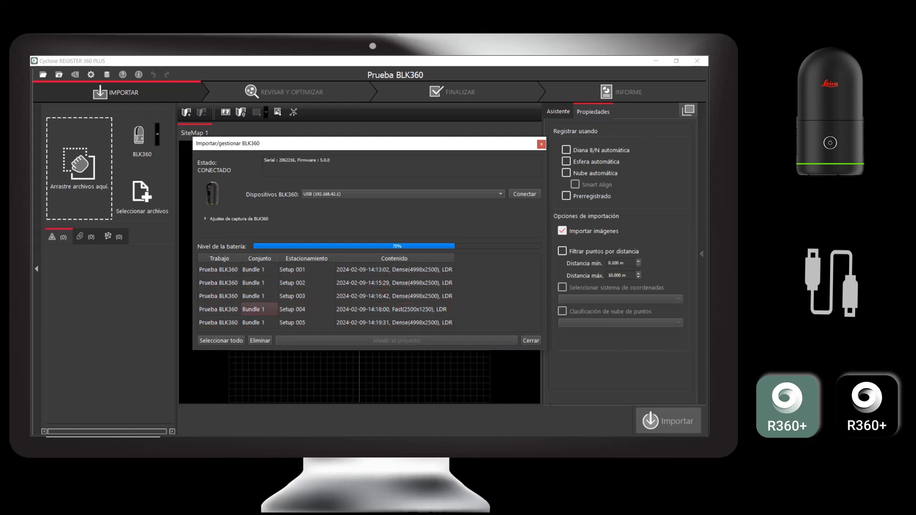
{"action": "left_click", "coordinate": [260, 297]}
{"action": "left_click", "coordinate": [260, 283]}
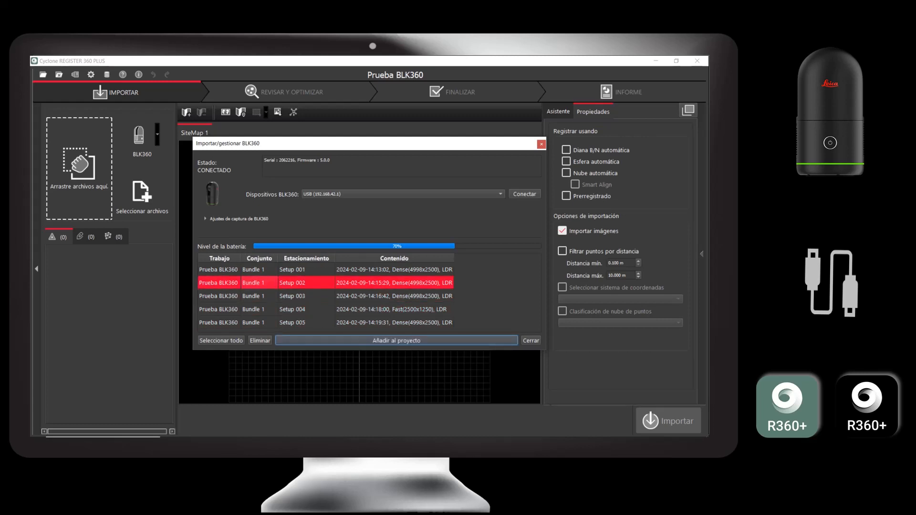
- Select all setups stored on the BLK360 and add them to the project
{"action": "left_click", "coordinate": [221, 341]}
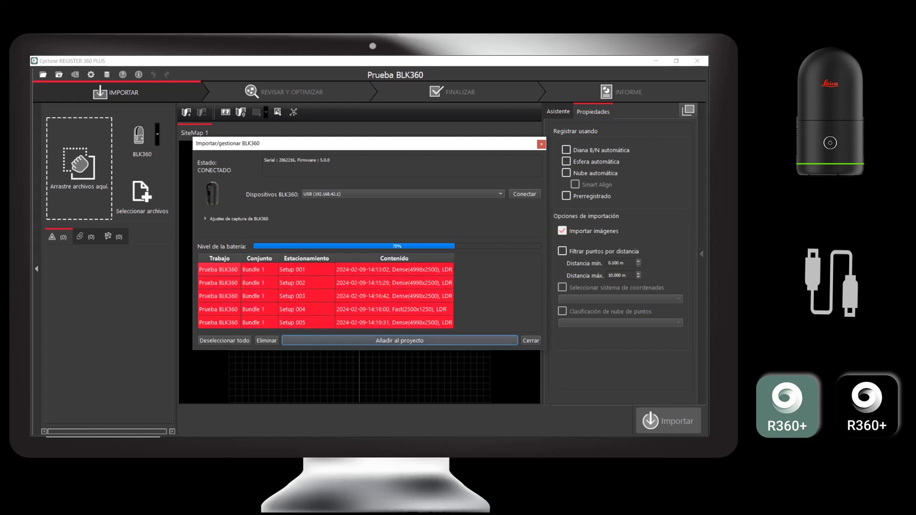
{"action": "left_click", "coordinate": [400, 341]}
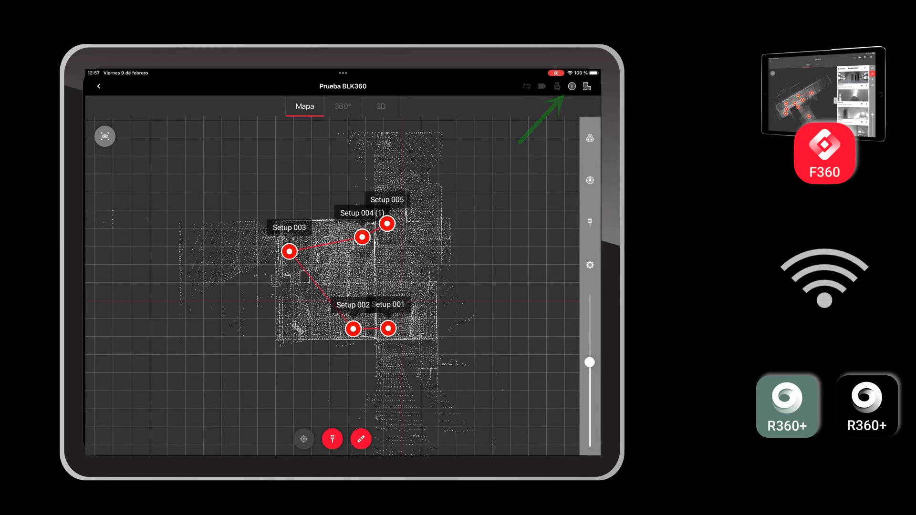
- Connect the Cyclone FIELD 360 import to the tablet at IP address 192.168.0.28 and add its data to the project
{"action": "left_click", "coordinate": [572, 86]}
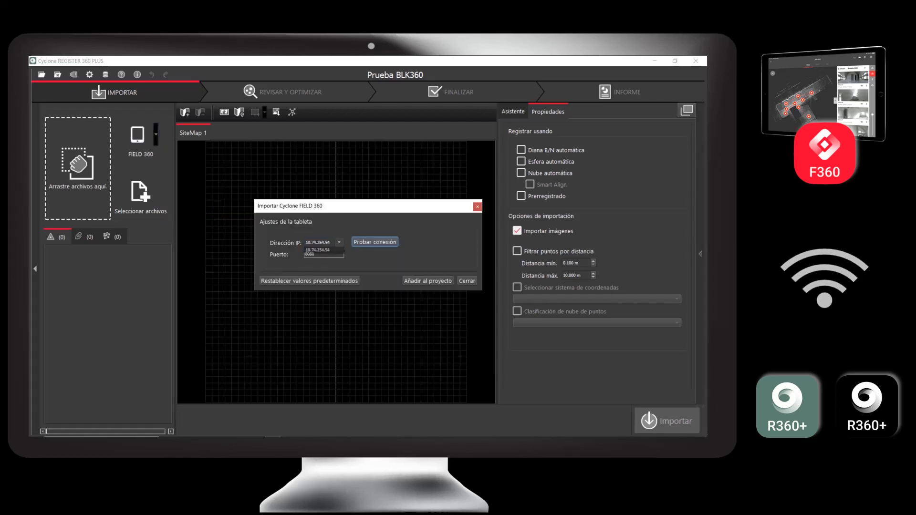
{"action": "left_click", "coordinate": [317, 250]}
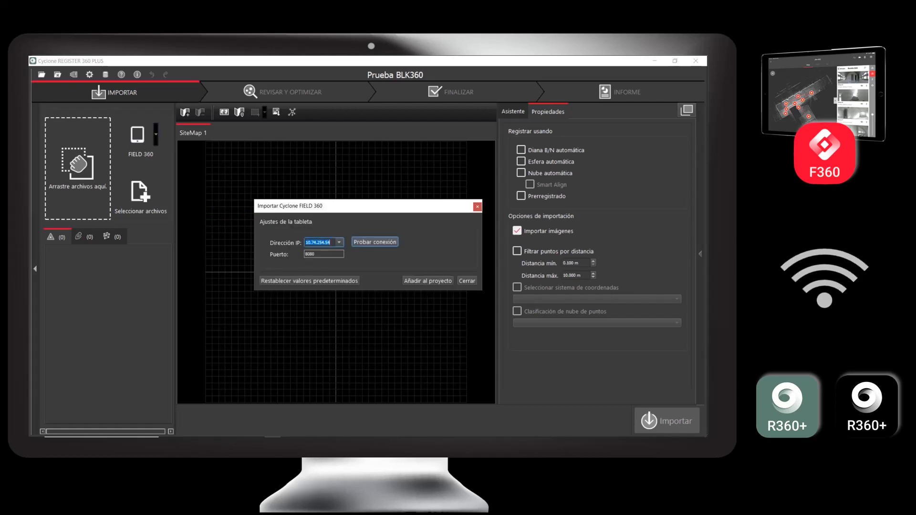
{"action": "type", "text": "192.168.0.28"}
{"action": "left_click", "coordinate": [375, 242]}
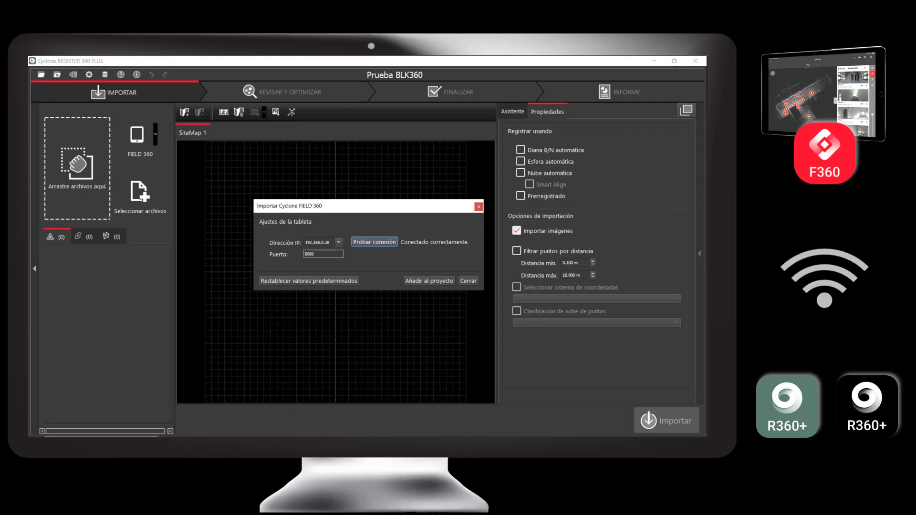
{"action": "left_click", "coordinate": [428, 281]}
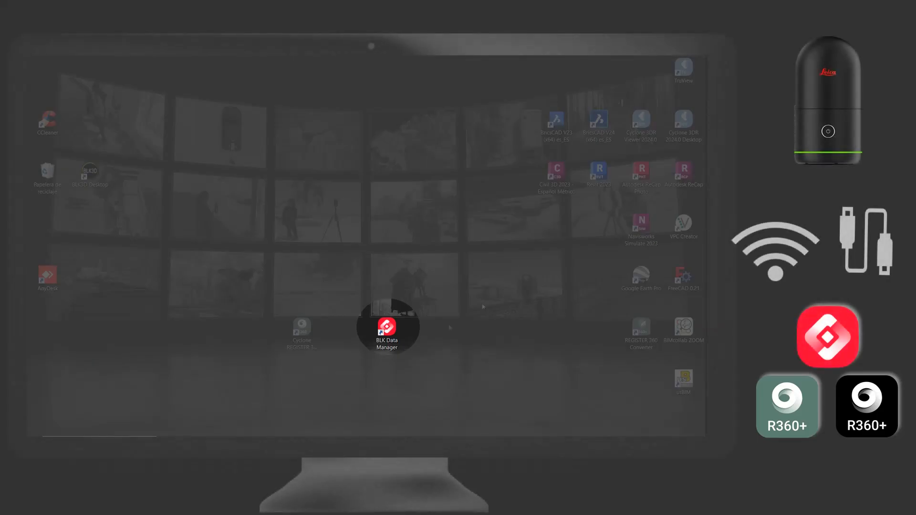
- Open BLK Data Manager and connect to the second-generation BLK360 scanner over USB (192.168.42.1)
{"action": "left_click", "coordinate": [394, 327]}
{"action": "double_click", "coordinate": [394, 327]}
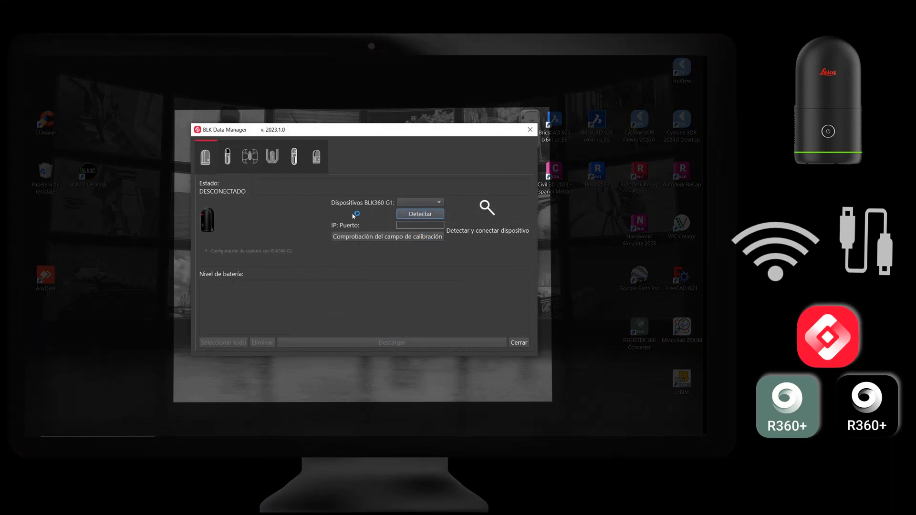
{"action": "left_click", "coordinate": [317, 157]}
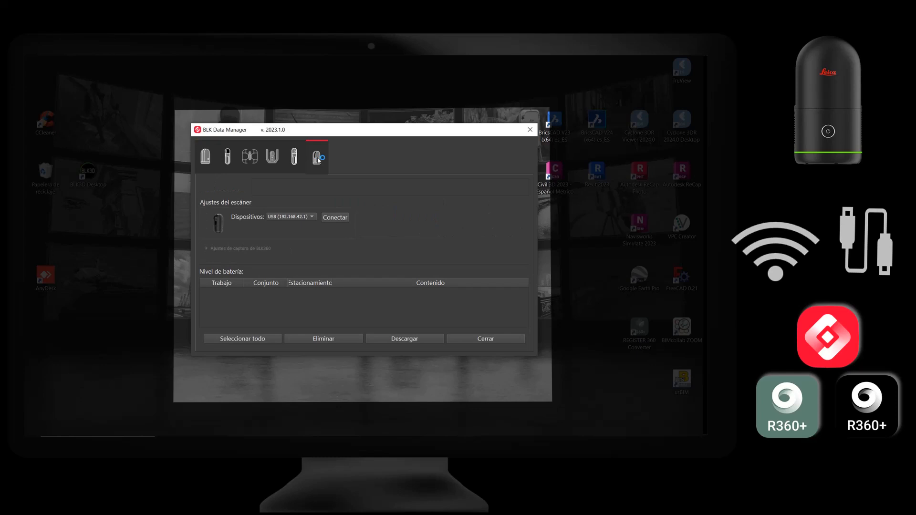
{"action": "left_click", "coordinate": [314, 218]}
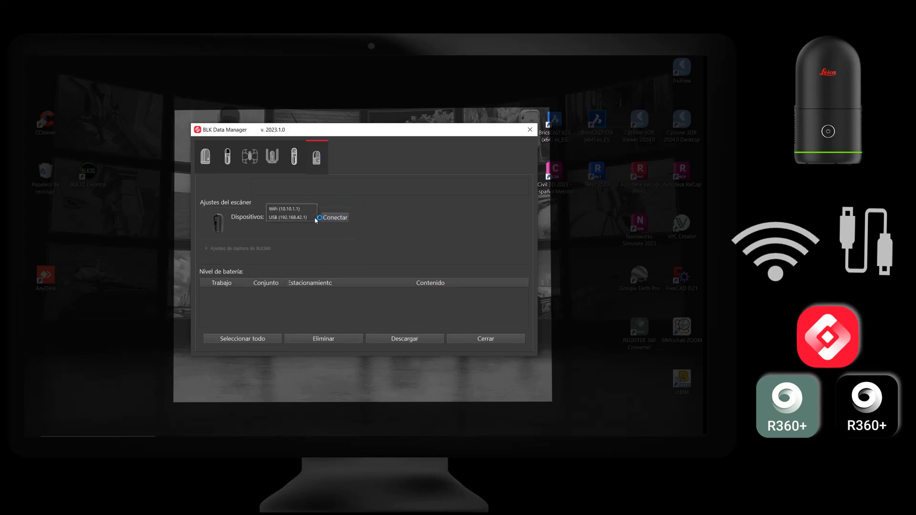
{"action": "left_click", "coordinate": [312, 218]}
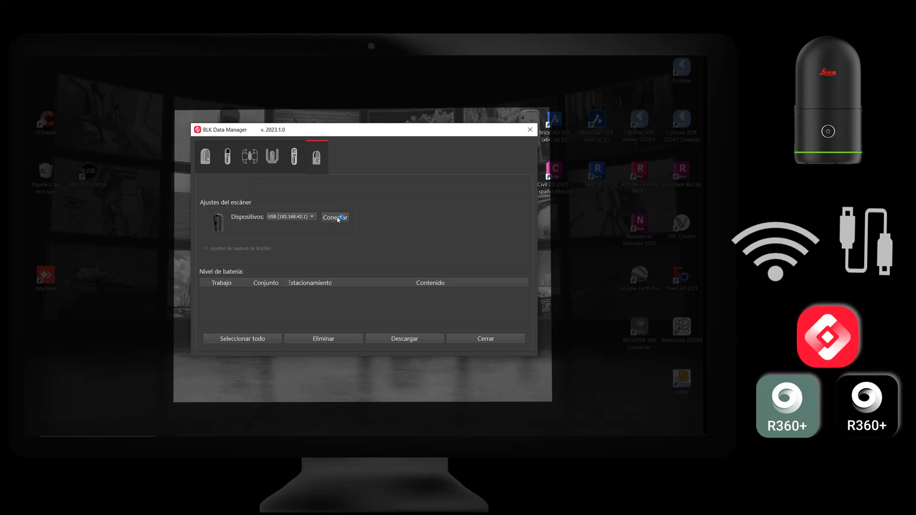
{"action": "left_click", "coordinate": [337, 218]}
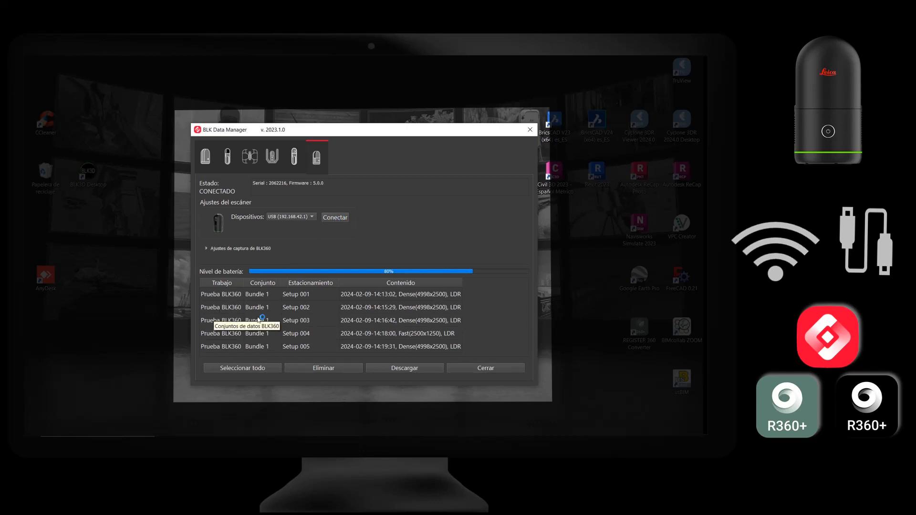
- Try selecting individual entries, such as Setup 003, in the scanner's dataset list
{"action": "left_click", "coordinate": [306, 323]}
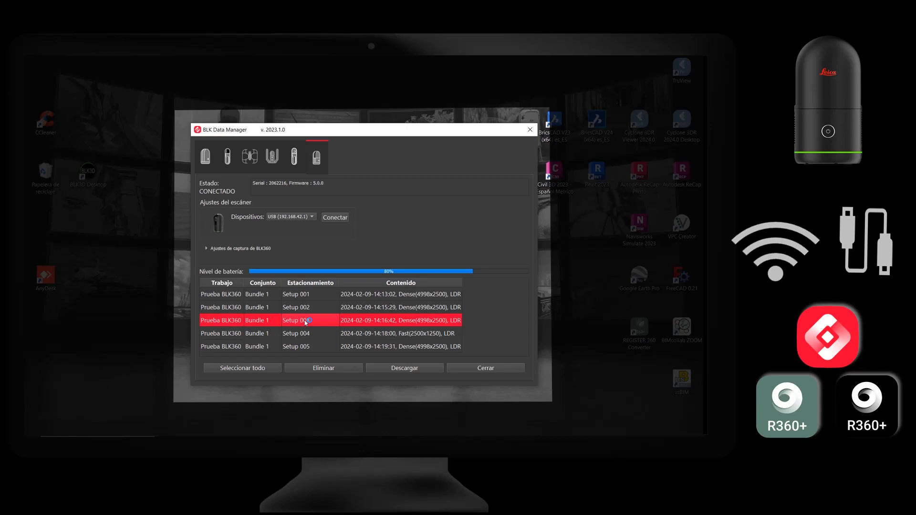
{"action": "left_click", "coordinate": [262, 310]}
{"action": "left_click", "coordinate": [236, 322]}
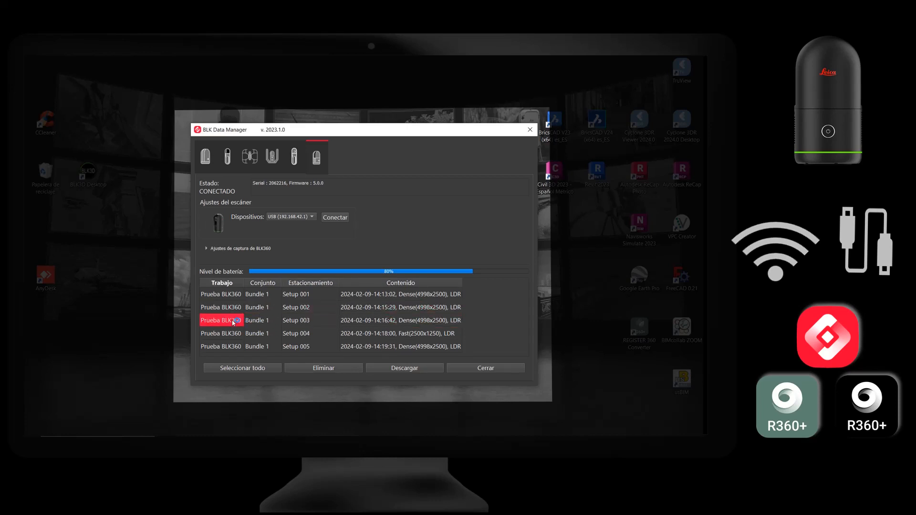
- Download all the scanner's setups to the Datasets\BLK360G2 folder on drive D and close the data manager
{"action": "key", "text": "ctrl+a"}
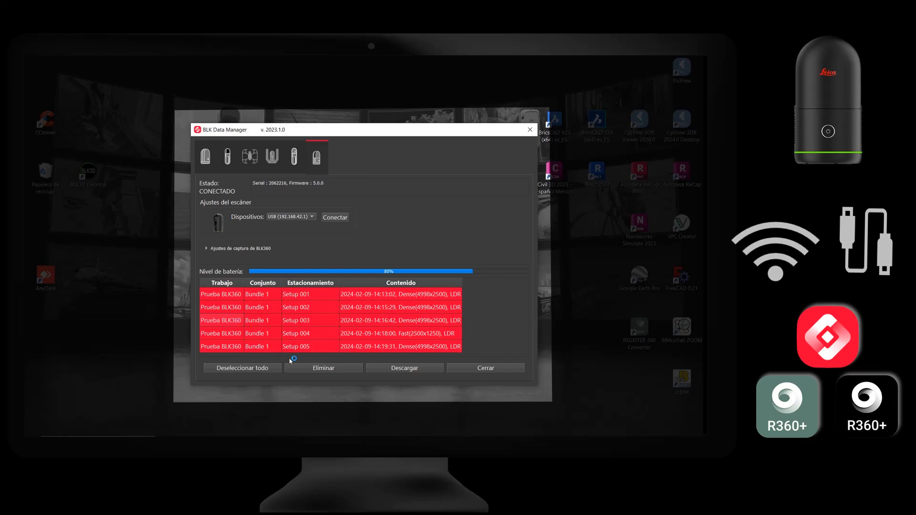
{"action": "left_click", "coordinate": [397, 368]}
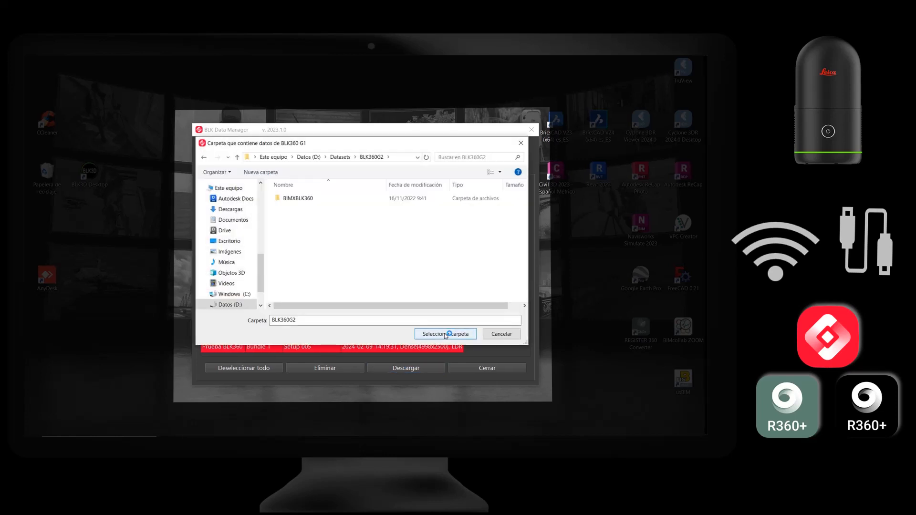
{"action": "left_click", "coordinate": [444, 333]}
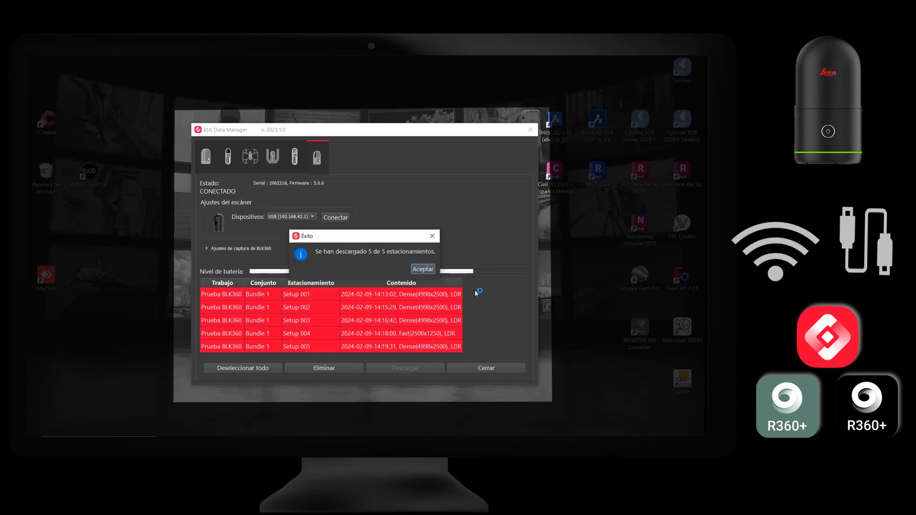
{"action": "left_click", "coordinate": [427, 269]}
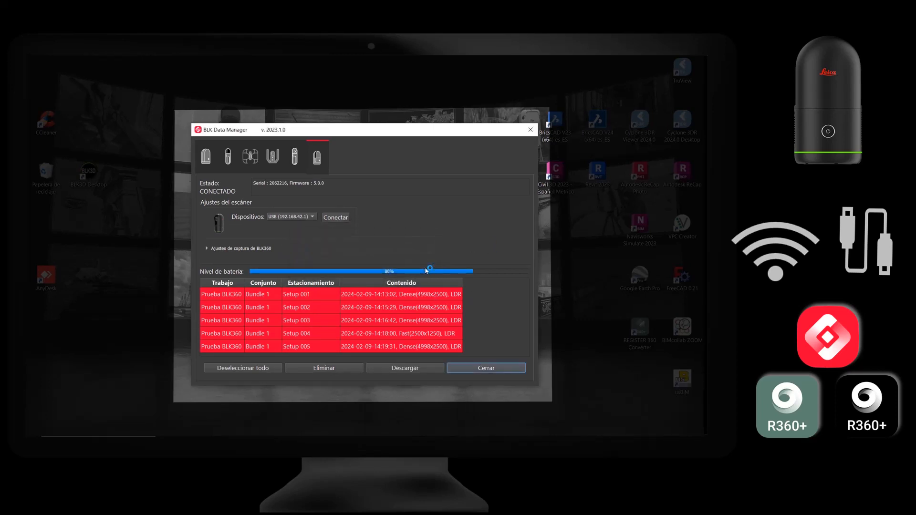
{"action": "left_click", "coordinate": [507, 371]}
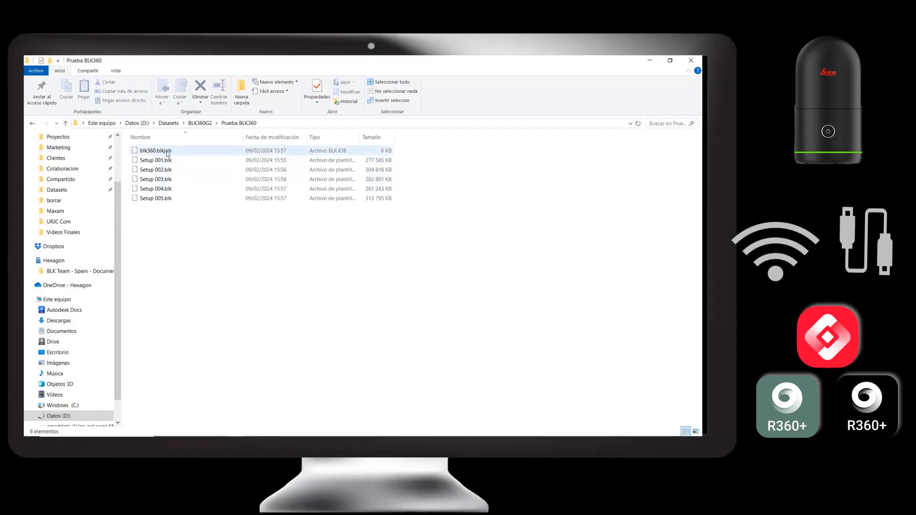
- Import the downloaded blk360.blkjob file into the Cyclone REGISTER 360 PLUS project and accept the import results
{"action": "left_click_drag", "start_coordinate": [168, 153], "coordinate": [73, 167]}
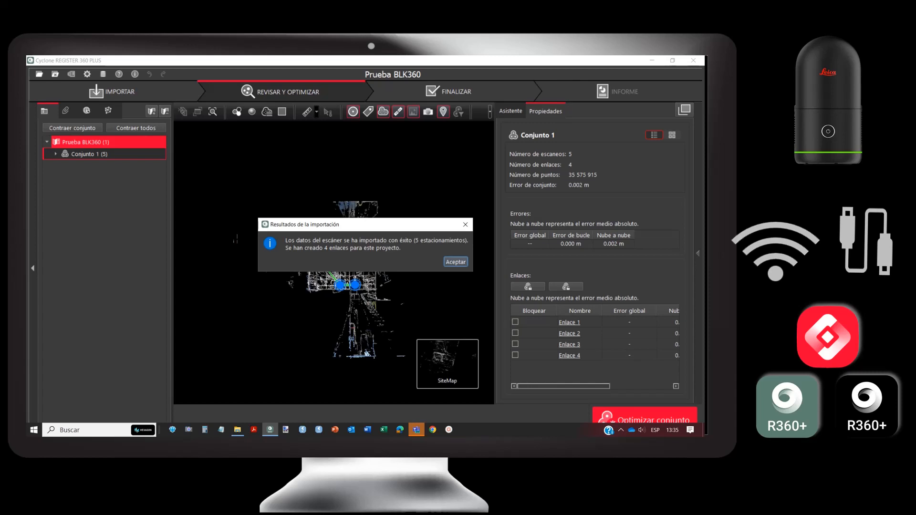
{"action": "key", "text": "Return"}
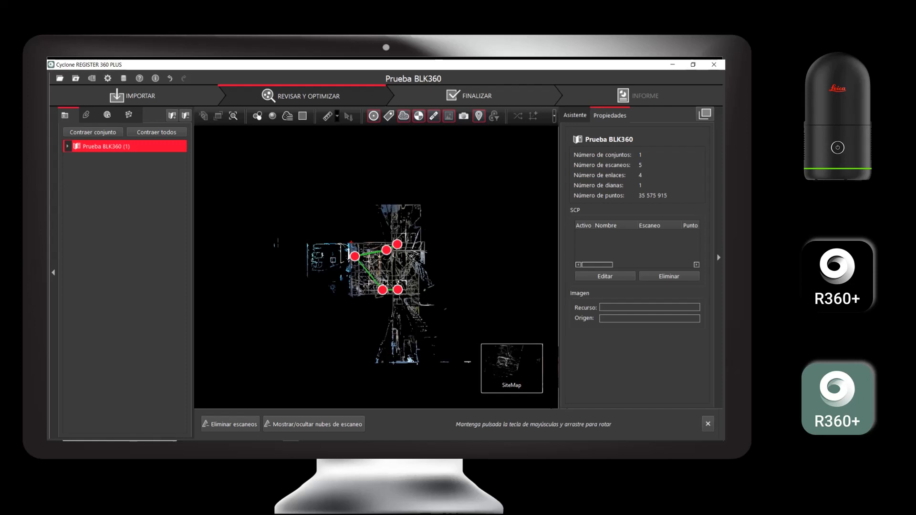
- Look at the project's import stage and return to the review and optimize stage
{"action": "left_click", "coordinate": [134, 95]}
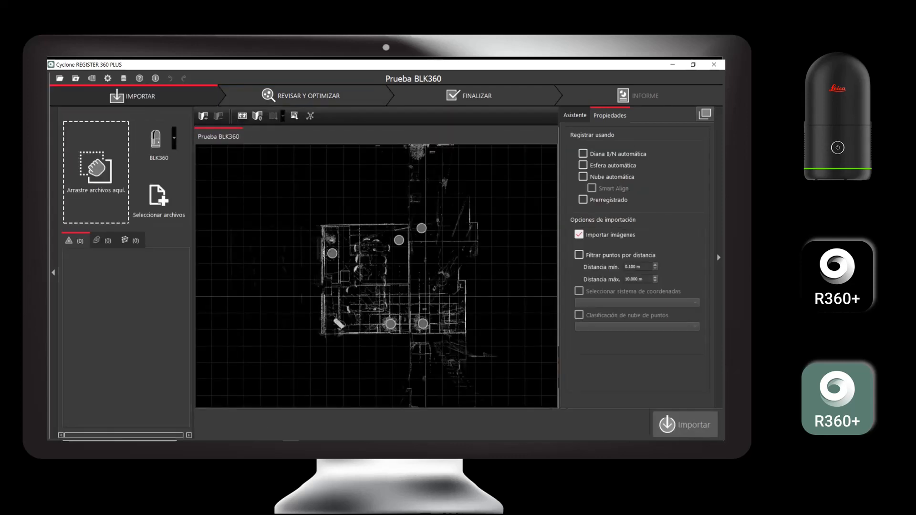
{"action": "left_click", "coordinate": [302, 96]}
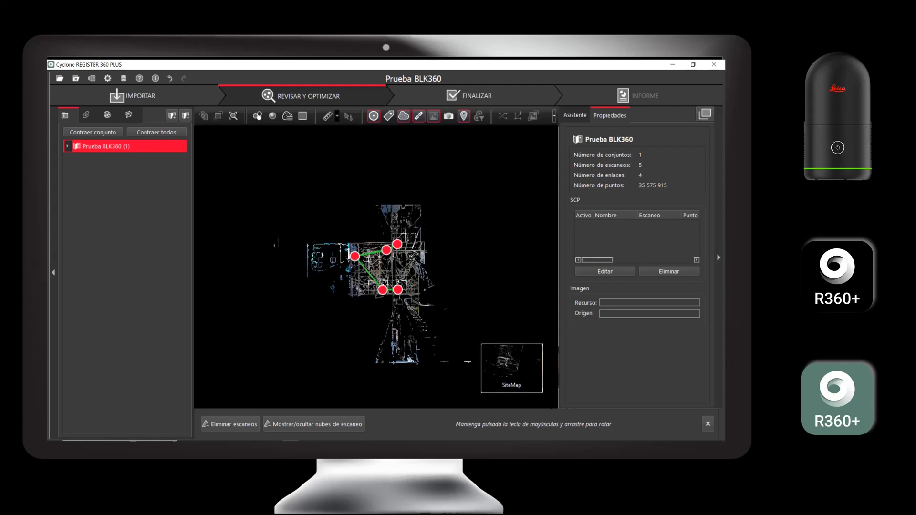
- Expand the project tree down to Setup 001, show the properties of Enlace 1 and widen the tree to show full setup names
{"action": "left_click", "coordinate": [68, 147]}
{"action": "left_click", "coordinate": [76, 159]}
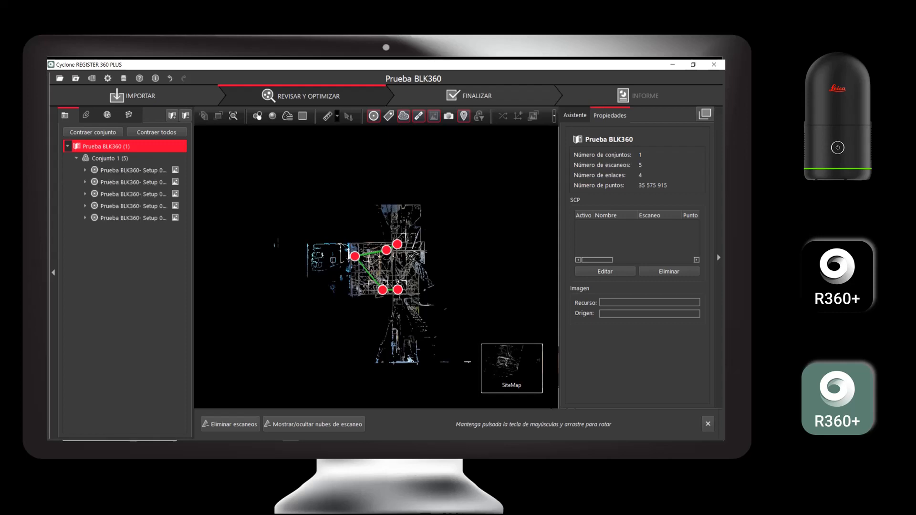
{"action": "left_click", "coordinate": [85, 171]}
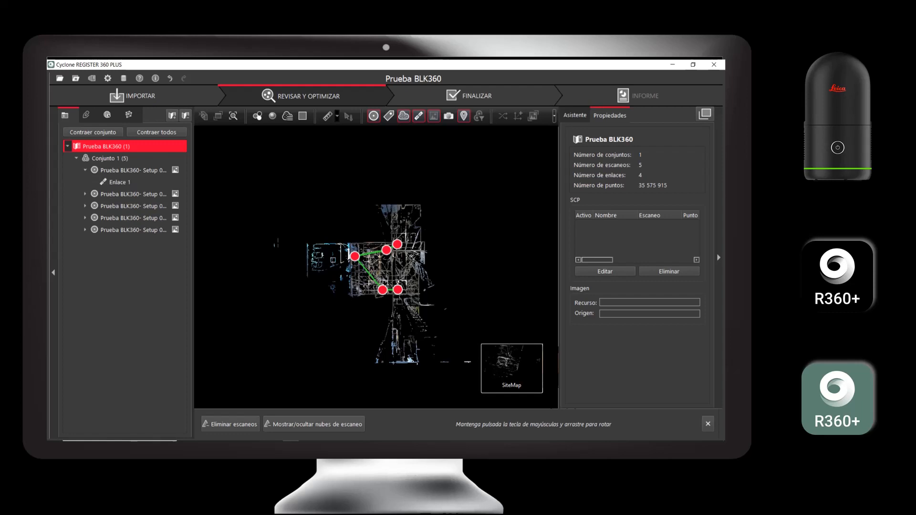
{"action": "left_click", "coordinate": [119, 183]}
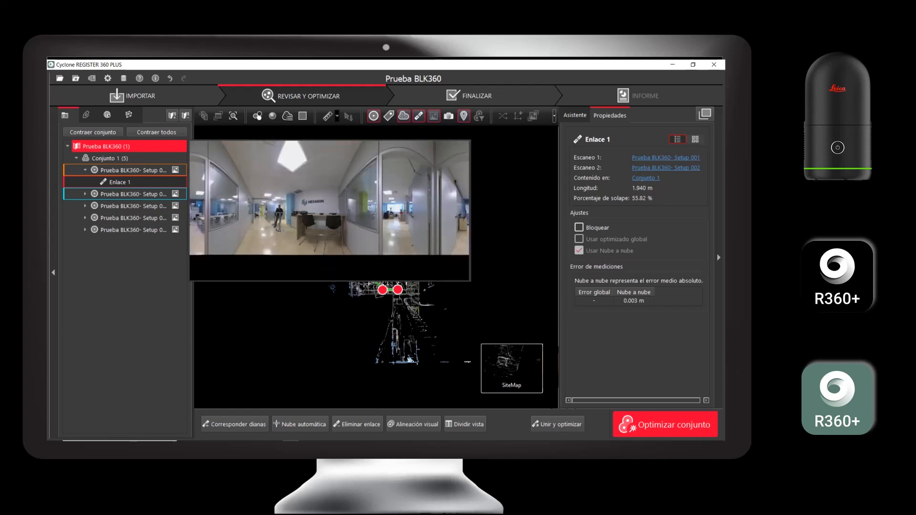
{"action": "left_click_drag", "start_coordinate": [193, 273], "coordinate": [213, 273]}
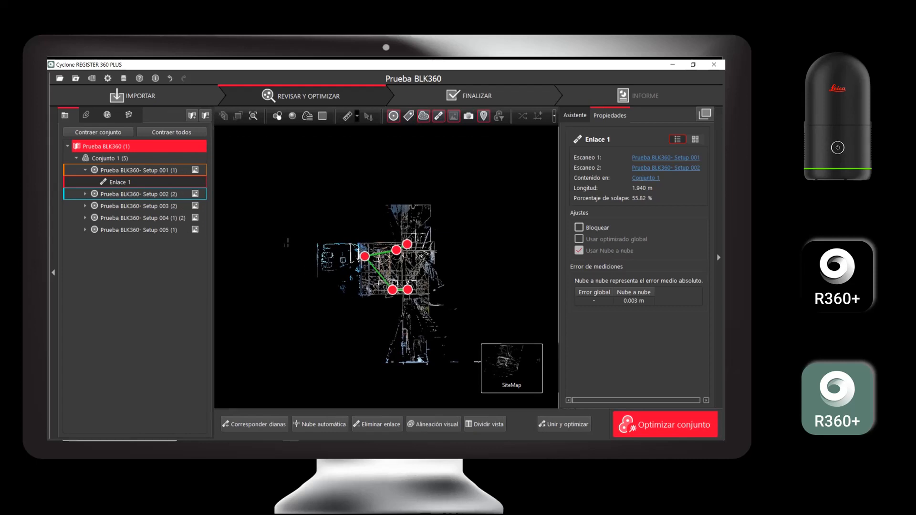
- Expand Setup 002 in the project tree and compare the properties of its Enlace 1 and Enlace 2
{"action": "left_click", "coordinate": [85, 194]}
{"action": "left_click", "coordinate": [120, 206]}
{"action": "left_click", "coordinate": [120, 218]}
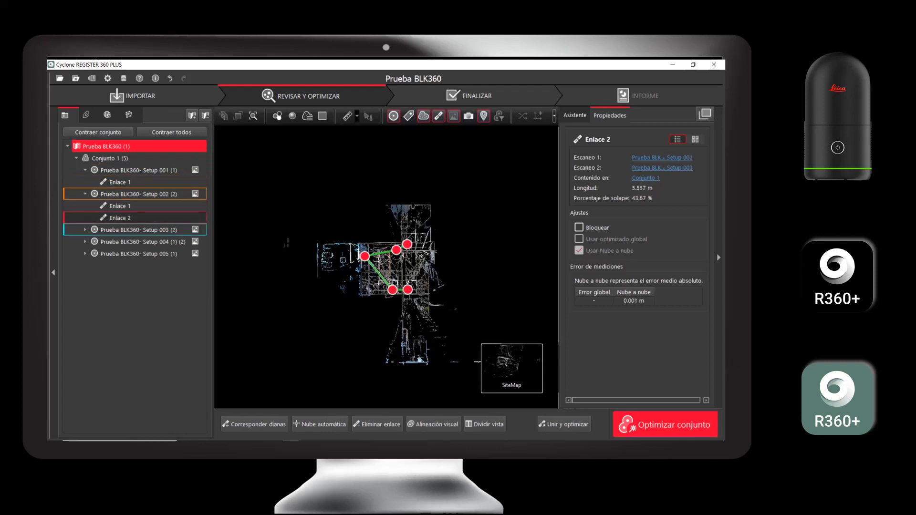
{"action": "left_click", "coordinate": [120, 206]}
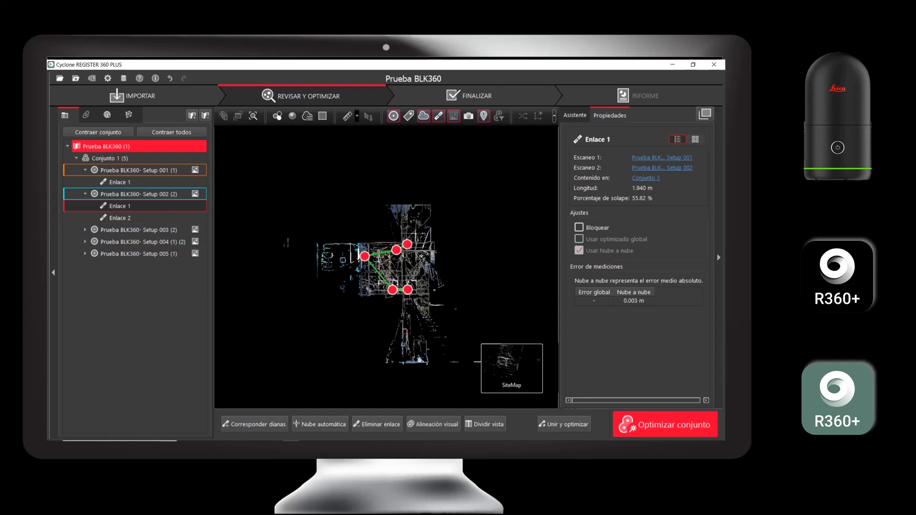
{"action": "left_click", "coordinate": [120, 218]}
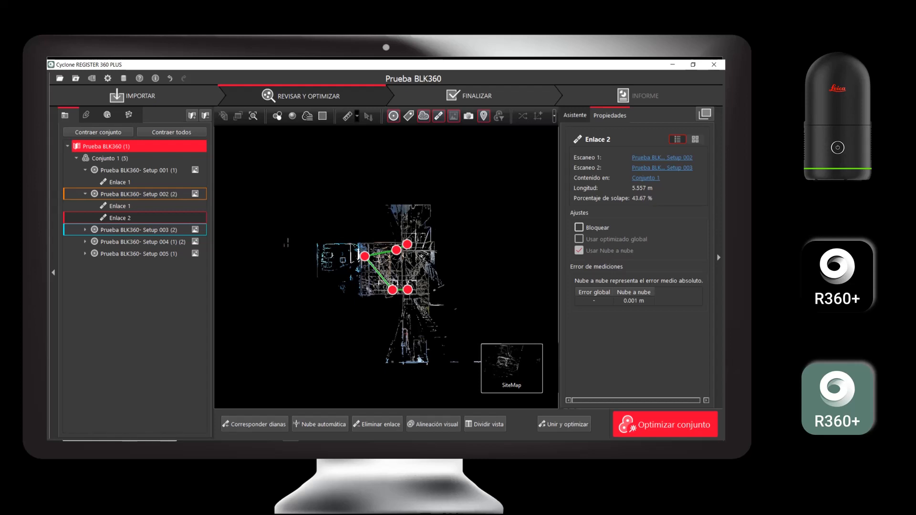
- Show the properties of Conjunto 1 and examine its linked setups on the site map
{"action": "left_click", "coordinate": [110, 158]}
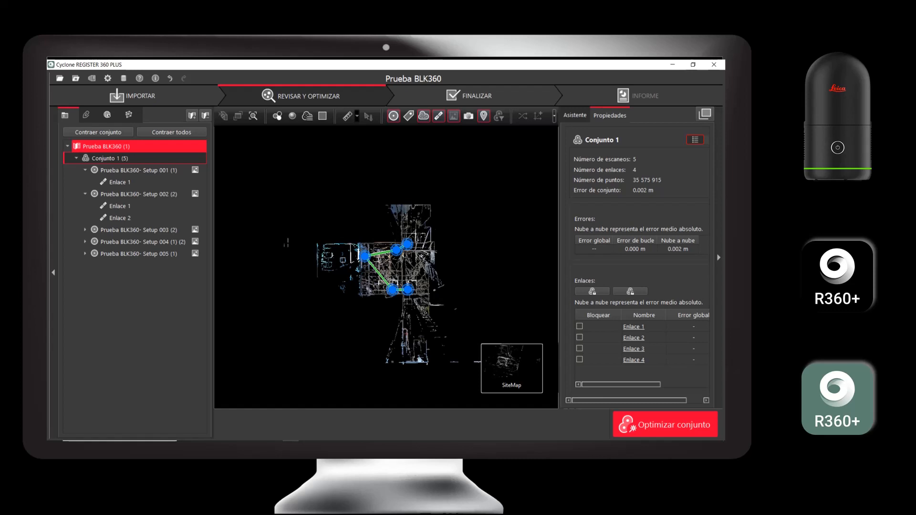
{"action": "scroll", "coordinate": [443, 299], "scroll_direction": "up", "scroll_amount": 3}
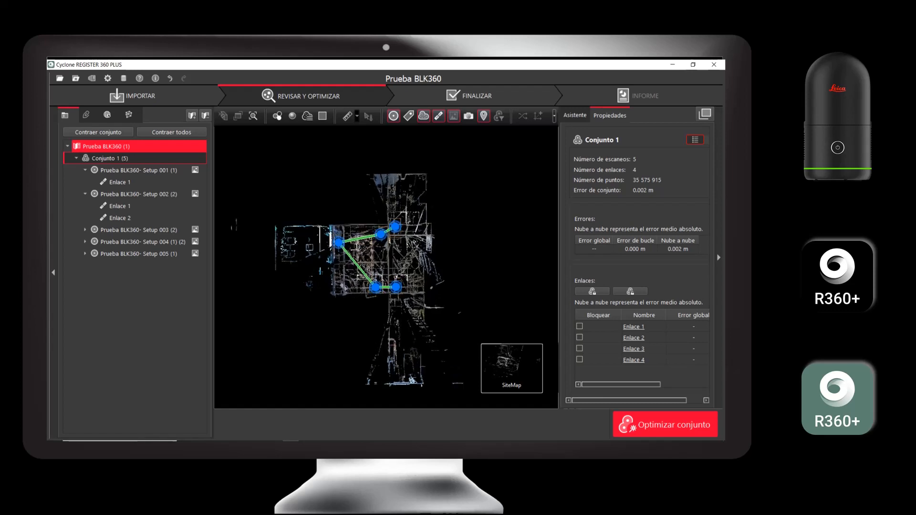
{"action": "left_click_drag", "start_coordinate": [443, 298], "coordinate": [440, 300]}
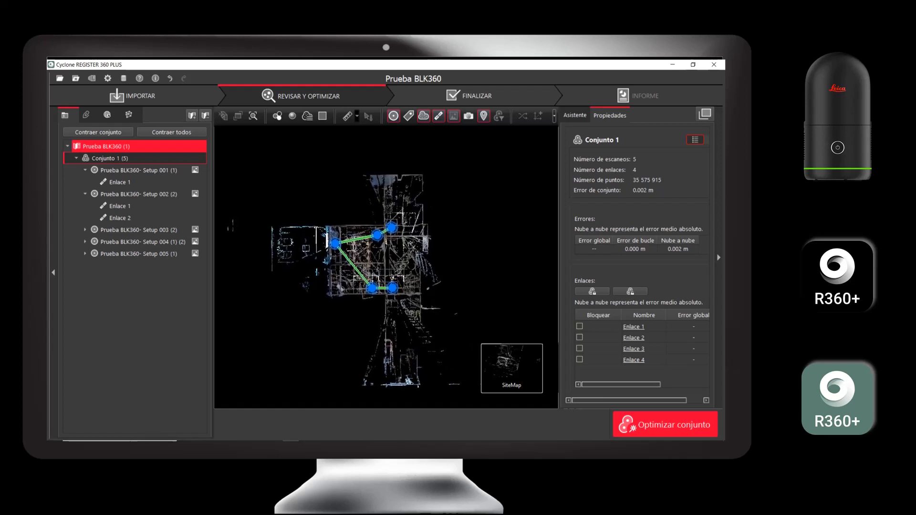
{"action": "scroll", "coordinate": [392, 261], "scroll_direction": "up", "scroll_amount": 1}
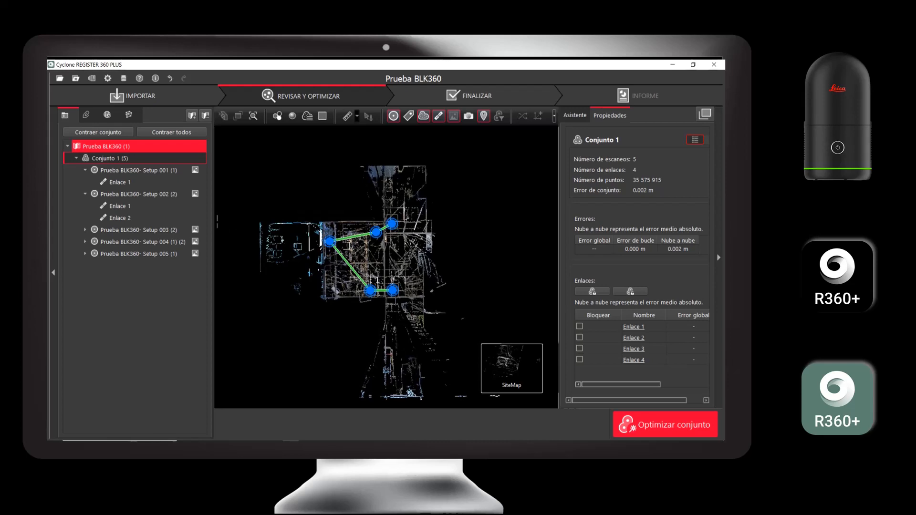
{"action": "scroll", "coordinate": [387, 252], "scroll_direction": "up", "scroll_amount": 1}
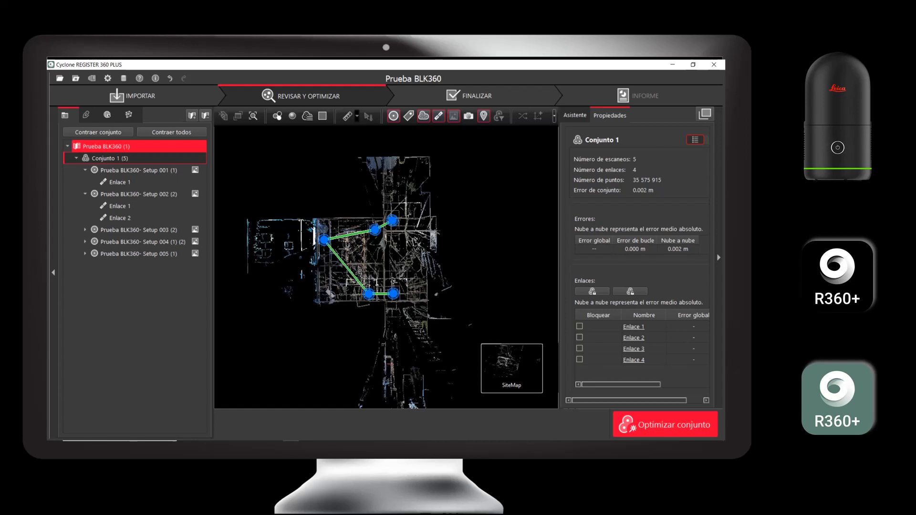
{"action": "scroll", "coordinate": [393, 234], "scroll_direction": "up", "scroll_amount": 3}
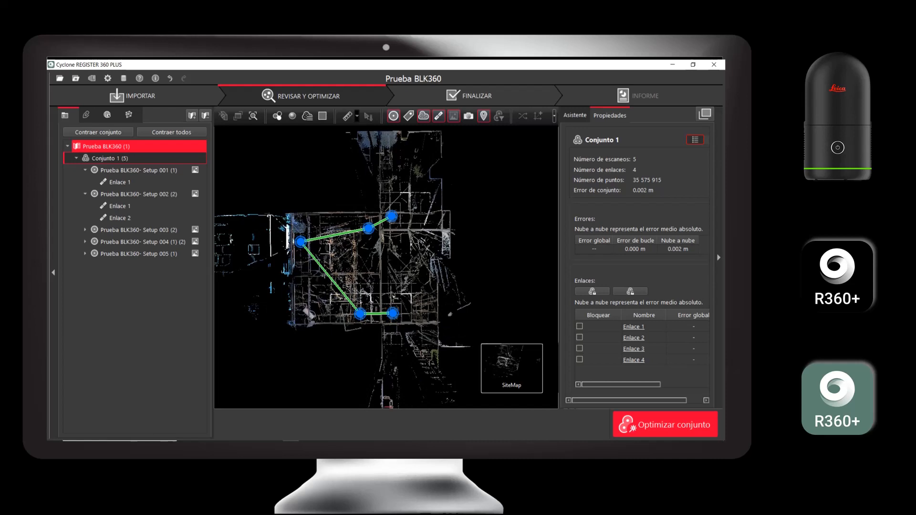
{"action": "scroll", "coordinate": [426, 246], "scroll_direction": "down", "scroll_amount": 7}
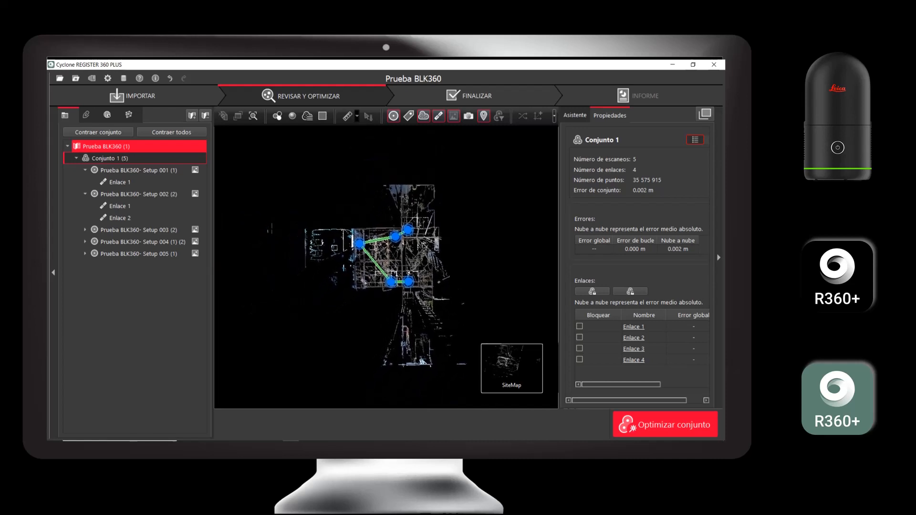
{"action": "left_click_drag", "start_coordinate": [426, 246], "coordinate": [428, 249]}
{"action": "mouse_move", "coordinate": [512, 369]}
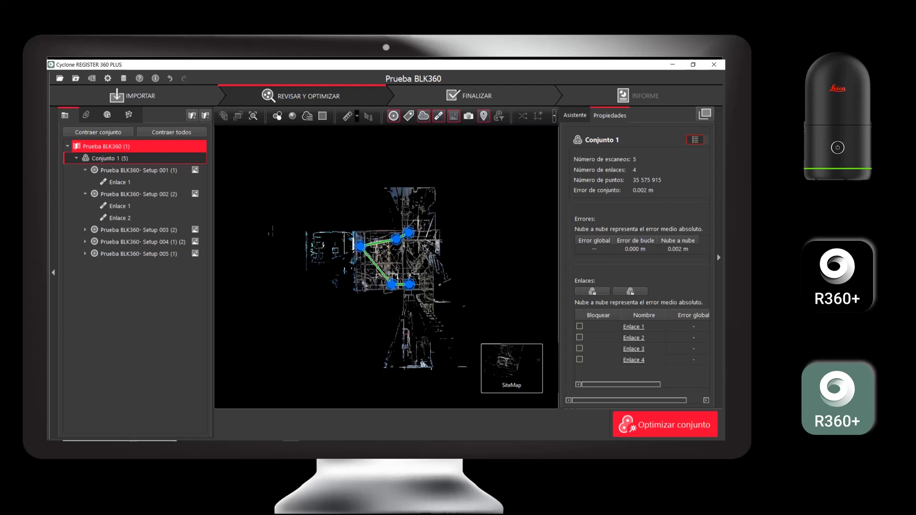
- Collapse Setup 001 and Setup 002 in the tree, then view Setup 001's set in TruSlicer
{"action": "left_click", "coordinate": [85, 170]}
{"action": "left_click", "coordinate": [85, 182]}
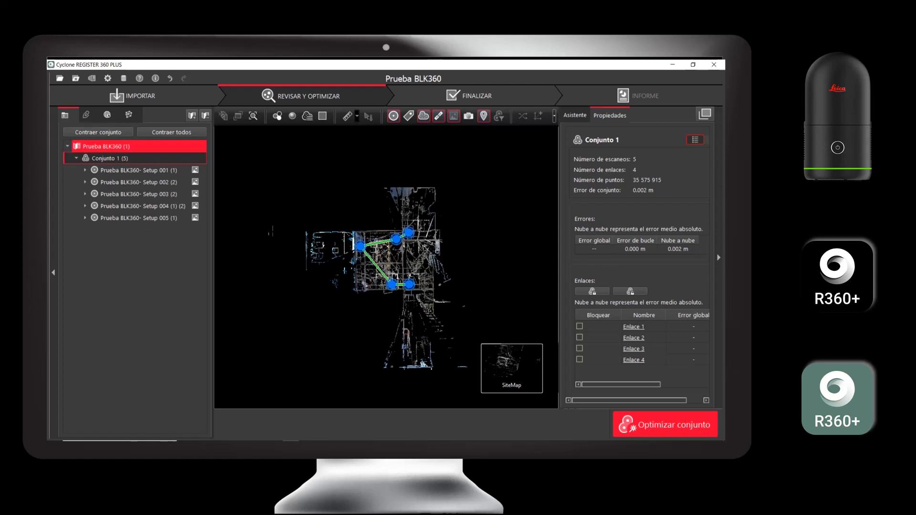
{"action": "left_click", "coordinate": [138, 170]}
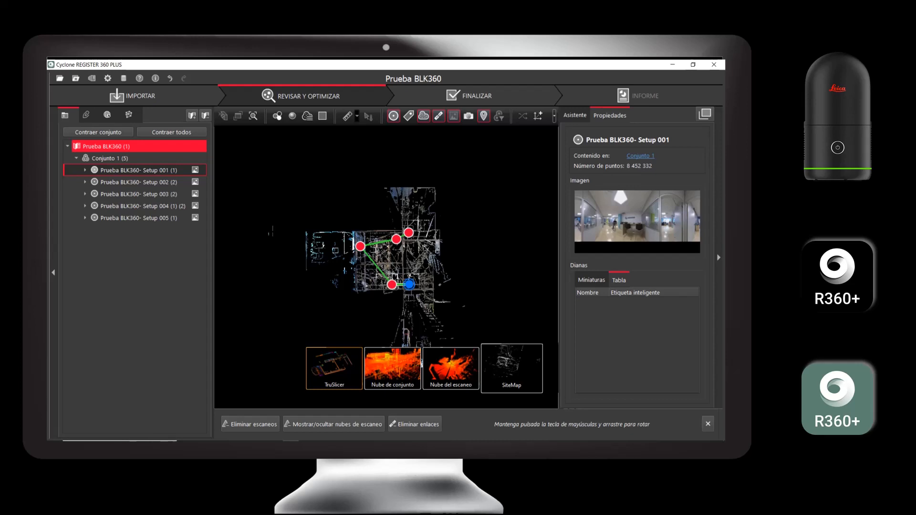
{"action": "left_click", "coordinate": [334, 368]}
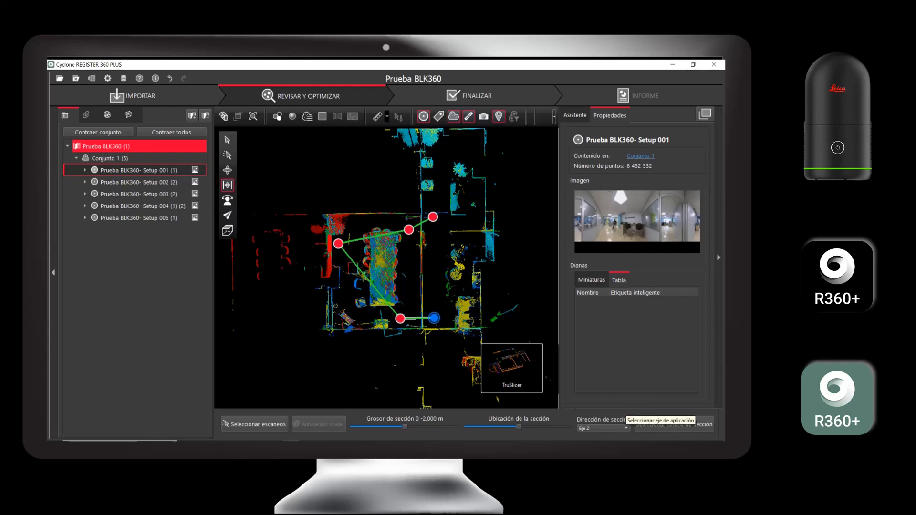
- Choose Eje Z as the section direction, reduce the slice to nearly its minimum thickness and shift its location almost to the lower limit
{"action": "left_click", "coordinate": [625, 429]}
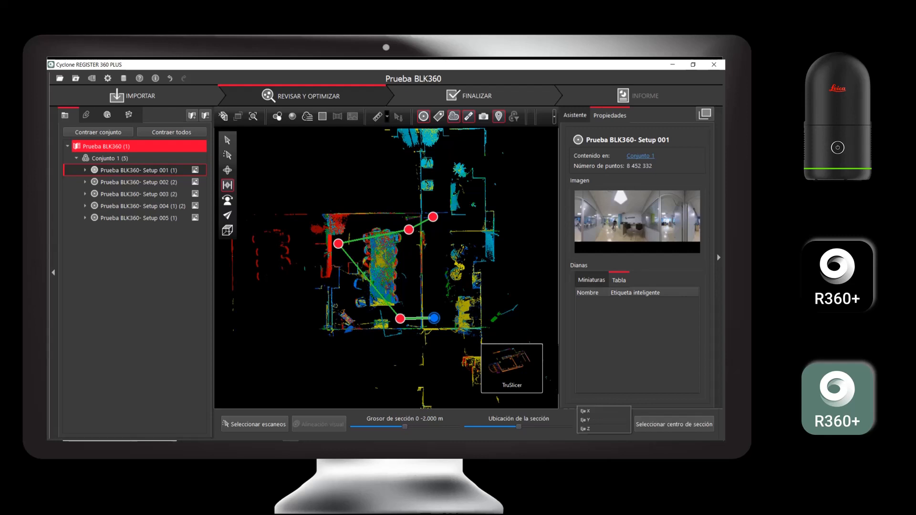
{"action": "left_click", "coordinate": [601, 428]}
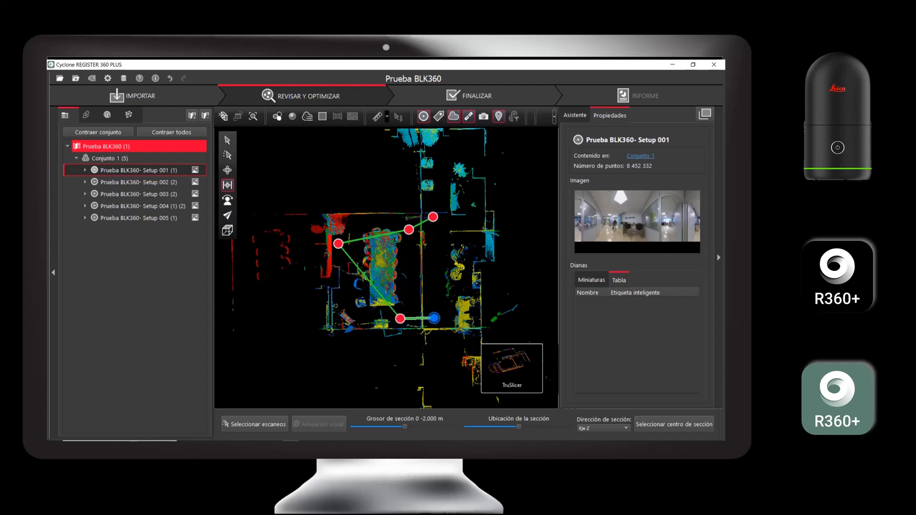
{"action": "left_click_drag", "start_coordinate": [404, 427], "coordinate": [355, 428]}
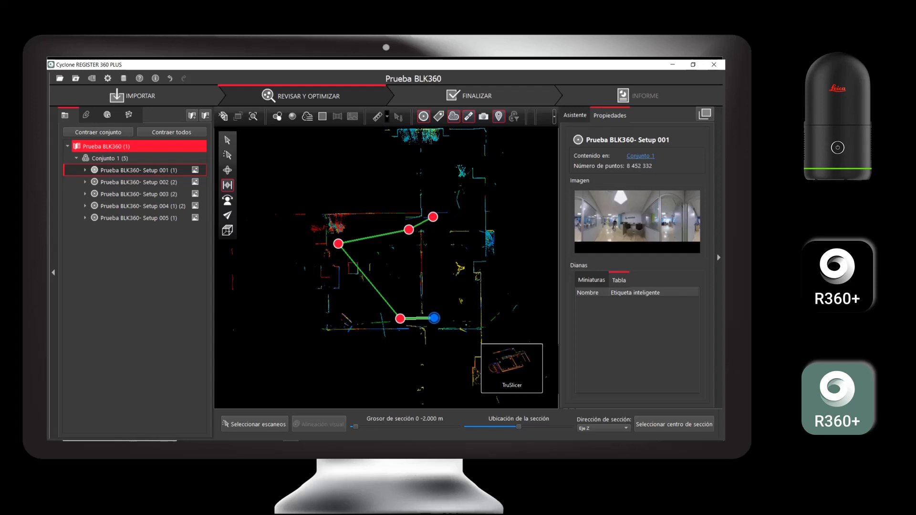
{"action": "left_click_drag", "start_coordinate": [519, 428], "coordinate": [470, 427]}
- Examine the thin horizontal slice of the room around the linked setups for alignment of the scan colours
{"action": "scroll", "coordinate": [361, 319], "scroll_direction": "up", "scroll_amount": 5}
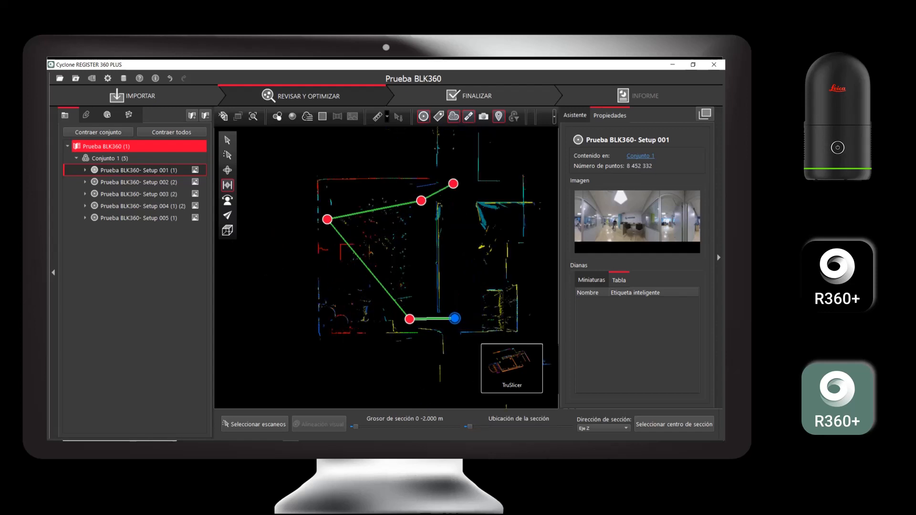
{"action": "scroll", "coordinate": [374, 335], "scroll_direction": "up", "scroll_amount": 2}
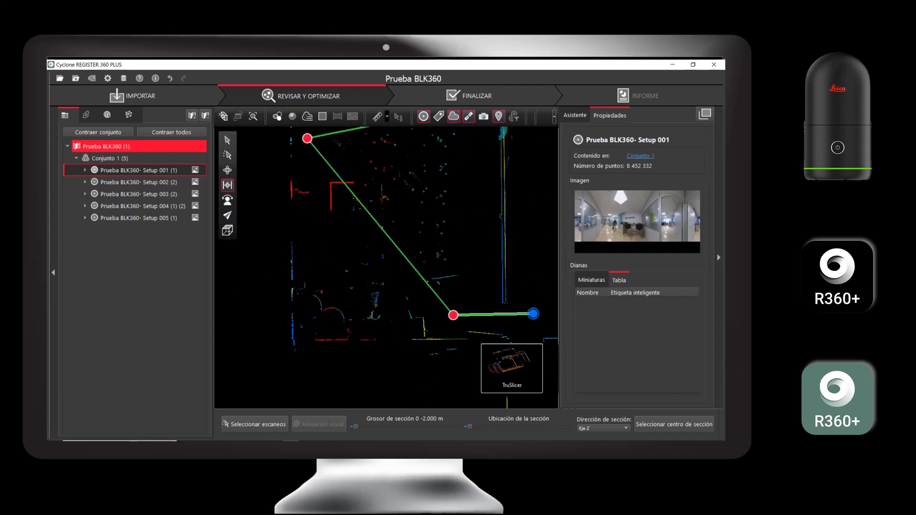
{"action": "right_click_drag", "start_coordinate": [375, 335], "coordinate": [356, 350]}
{"action": "scroll", "coordinate": [434, 348], "scroll_direction": "down", "scroll_amount": 2}
{"action": "scroll", "coordinate": [432, 346], "scroll_direction": "down", "scroll_amount": 1}
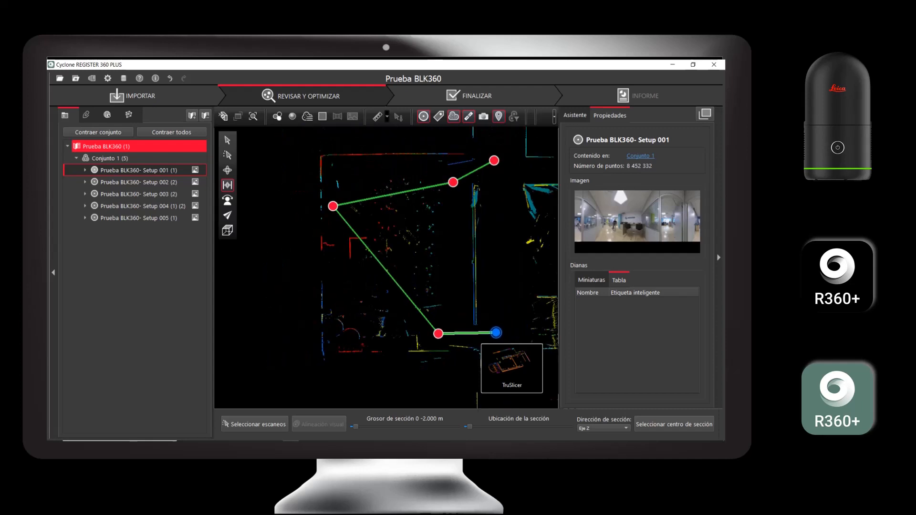
{"action": "scroll", "coordinate": [458, 282], "scroll_direction": "down", "scroll_amount": 1}
{"action": "scroll", "coordinate": [464, 271], "scroll_direction": "up", "scroll_amount": 2}
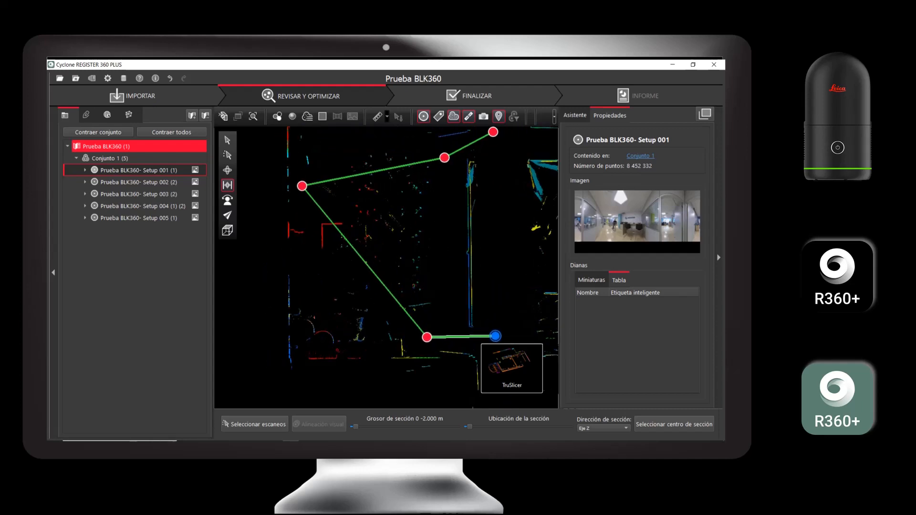
{"action": "scroll", "coordinate": [462, 280], "scroll_direction": "down", "scroll_amount": 3}
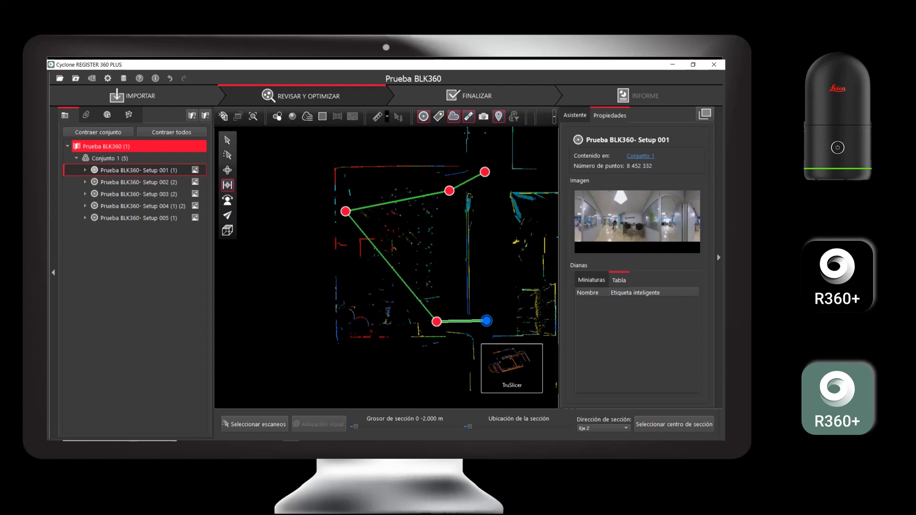
{"action": "scroll", "coordinate": [472, 292], "scroll_direction": "up", "scroll_amount": 2}
- Inspect both faces of the long partition wall beside the setups for doubled or misaligned scan lines
{"action": "scroll", "coordinate": [470, 280], "scroll_direction": "up", "scroll_amount": 7}
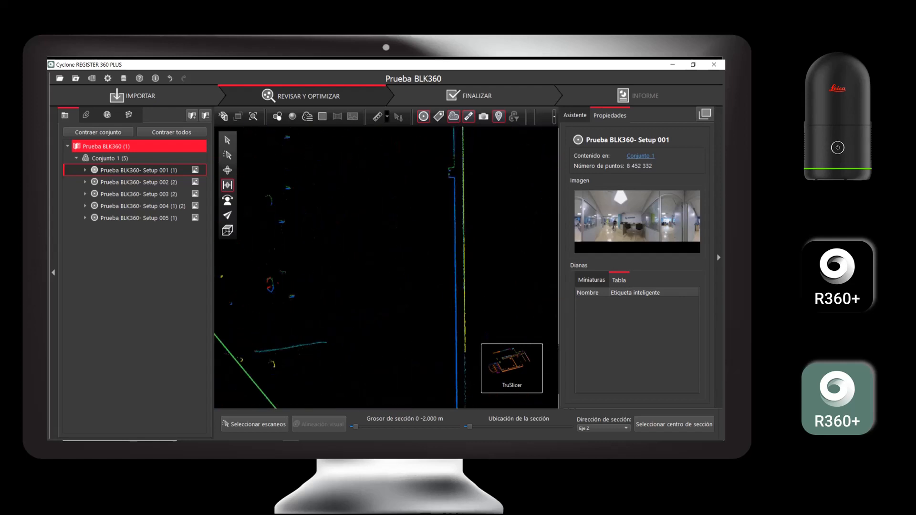
{"action": "middle_click_drag", "start_coordinate": [470, 279], "coordinate": [441, 273]}
{"action": "scroll", "coordinate": [443, 273], "scroll_direction": "up", "scroll_amount": 5}
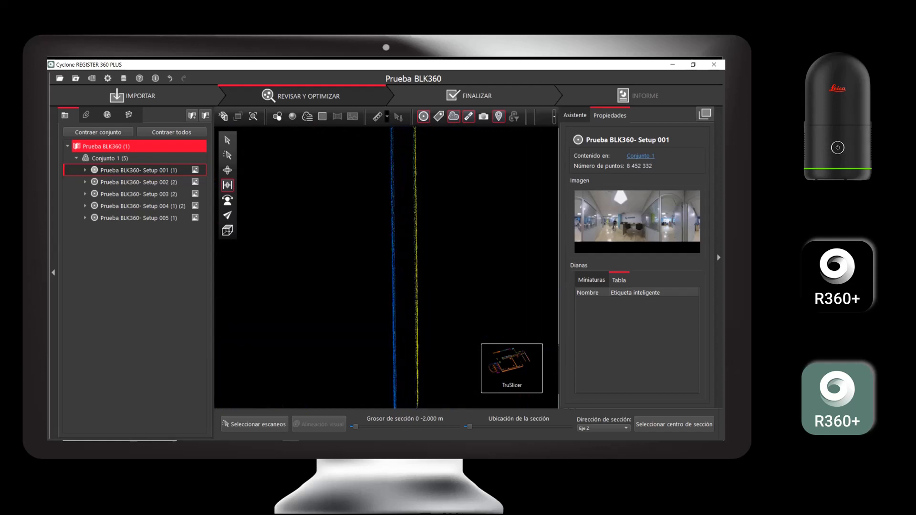
{"action": "scroll", "coordinate": [417, 268], "scroll_direction": "down", "scroll_amount": 5}
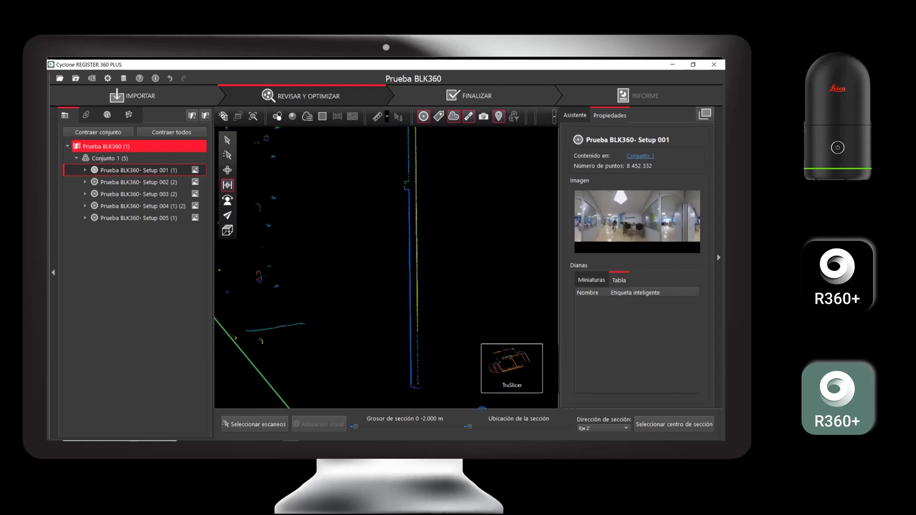
{"action": "scroll", "coordinate": [420, 267], "scroll_direction": "up", "scroll_amount": 5}
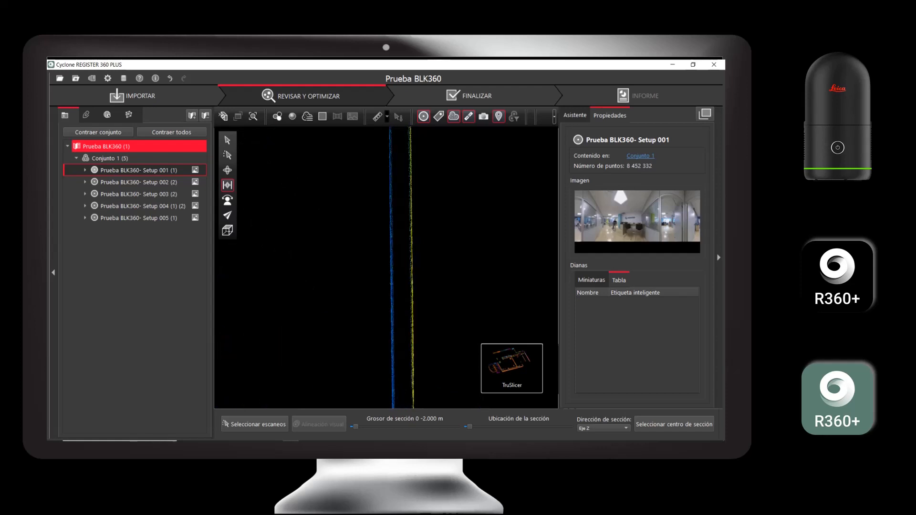
{"action": "scroll", "coordinate": [411, 267], "scroll_direction": "up", "scroll_amount": 2}
{"action": "scroll", "coordinate": [410, 267], "scroll_direction": "down", "scroll_amount": 5}
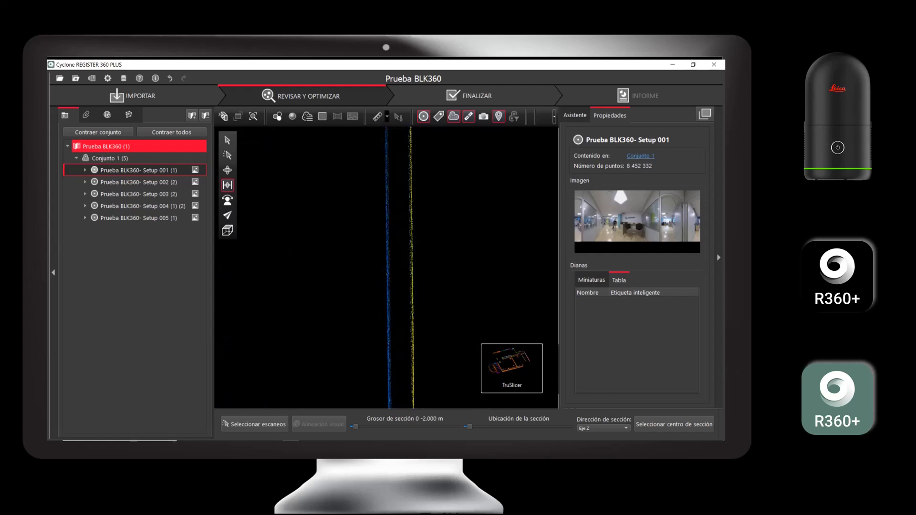
{"action": "scroll", "coordinate": [411, 267], "scroll_direction": "down", "scroll_amount": 4}
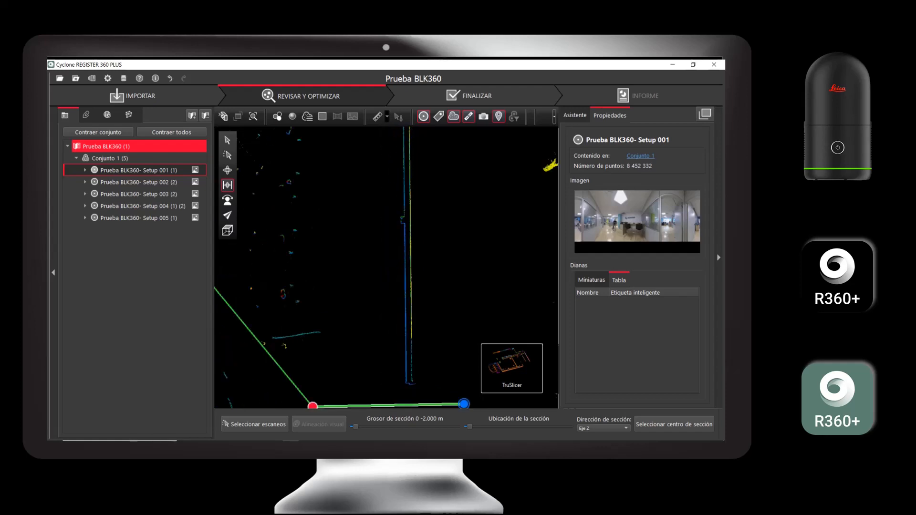
{"action": "scroll", "coordinate": [405, 267], "scroll_direction": "up", "scroll_amount": 4}
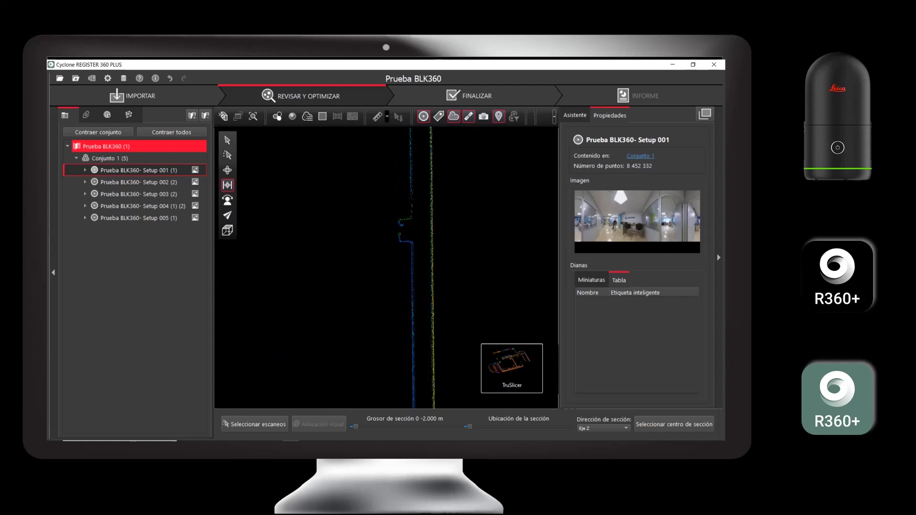
{"action": "scroll", "coordinate": [414, 216], "scroll_direction": "down", "scroll_amount": 3}
{"action": "scroll", "coordinate": [417, 172], "scroll_direction": "up", "scroll_amount": 5}
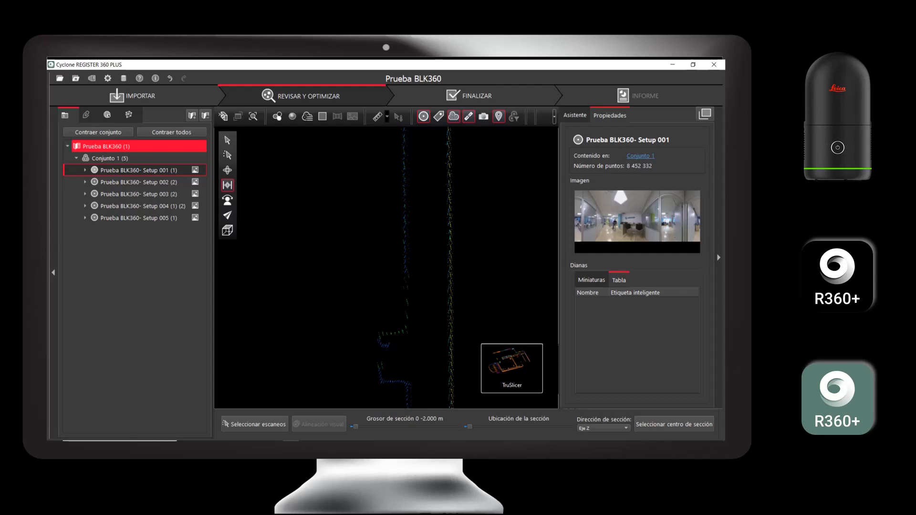
{"action": "scroll", "coordinate": [403, 286], "scroll_direction": "down", "scroll_amount": 2}
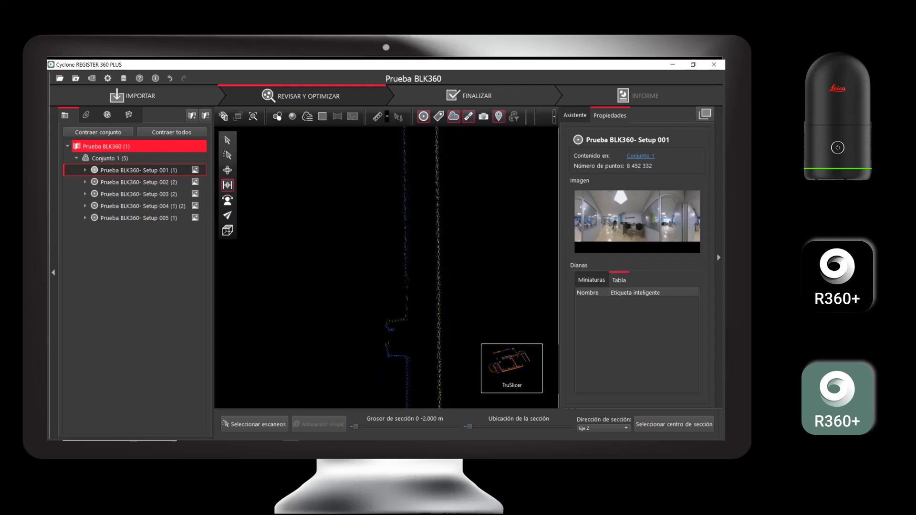
{"action": "scroll", "coordinate": [403, 245], "scroll_direction": "up", "scroll_amount": 3}
{"action": "scroll", "coordinate": [405, 237], "scroll_direction": "down", "scroll_amount": 8}
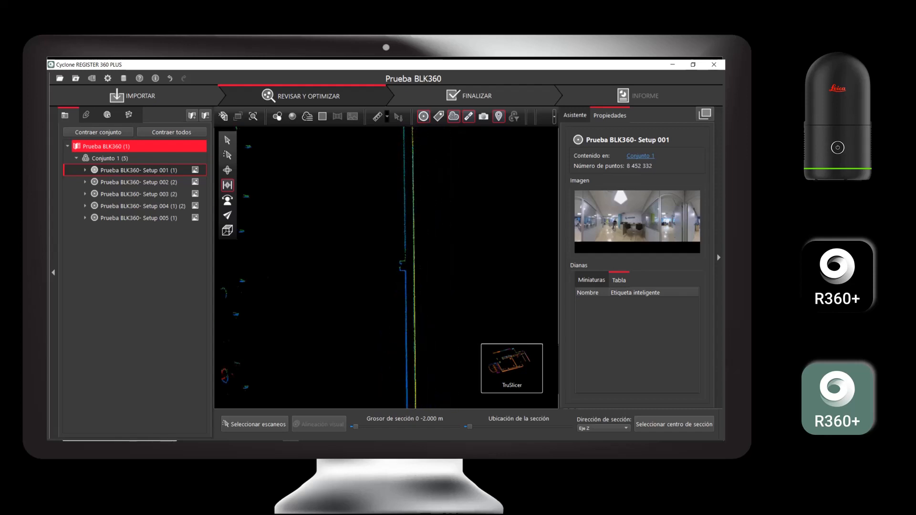
- Inspect the far end of the partition wall, near the door, for how the different scans overlap
{"action": "middle_click_drag", "start_coordinate": [405, 143], "coordinate": [410, 229]}
{"action": "scroll", "coordinate": [410, 225], "scroll_direction": "up", "scroll_amount": 4}
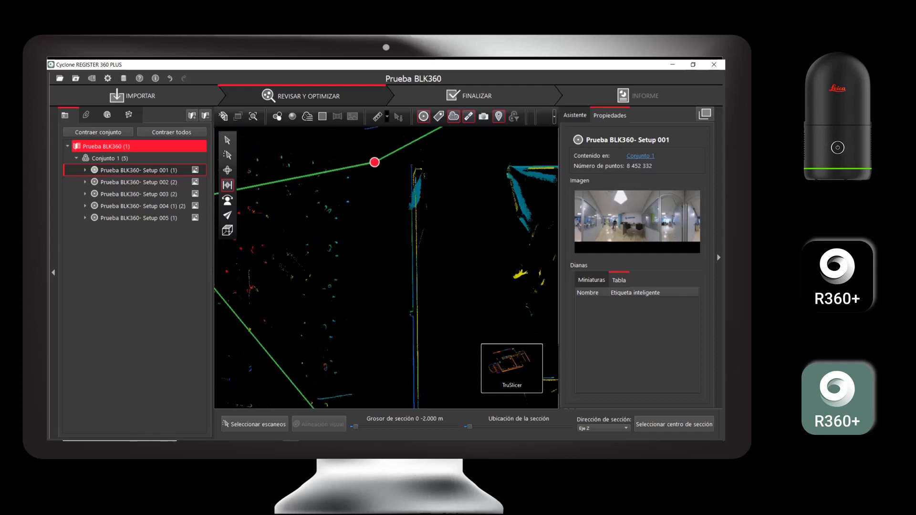
{"action": "middle_click_drag", "start_coordinate": [416, 224], "coordinate": [417, 257]}
{"action": "scroll", "coordinate": [417, 257], "scroll_direction": "down", "scroll_amount": 2}
{"action": "scroll", "coordinate": [419, 238], "scroll_direction": "up", "scroll_amount": 6}
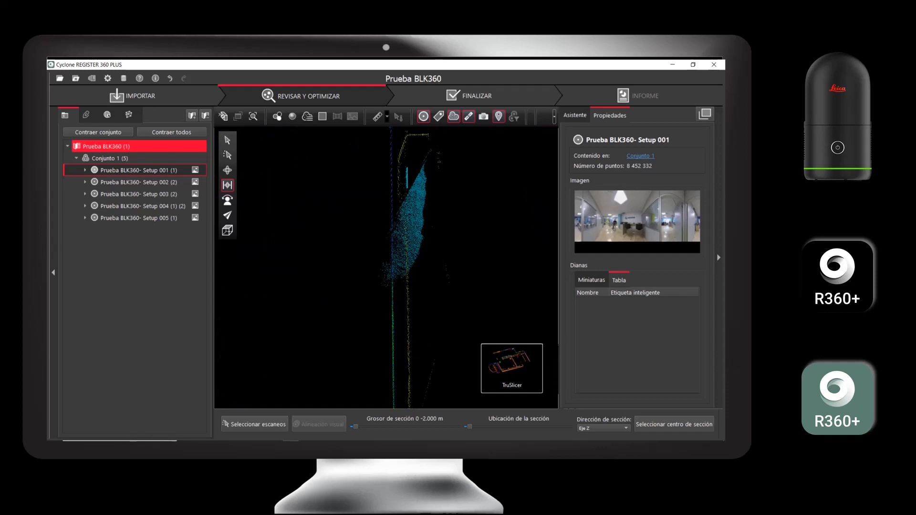
{"action": "scroll", "coordinate": [410, 267], "scroll_direction": "down", "scroll_amount": 4}
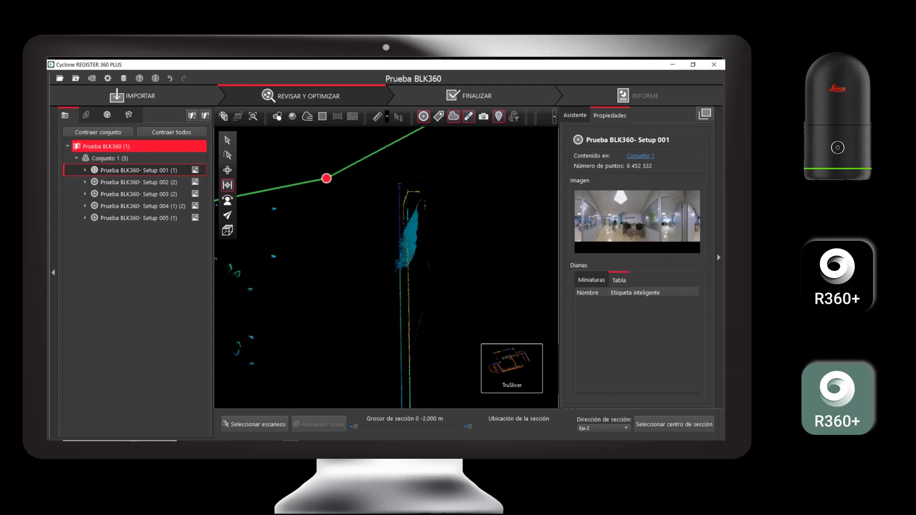
- Examine the end of the partition wall and the doorway opposite for how closely the scan lines coincide
{"action": "scroll", "coordinate": [434, 222], "scroll_direction": "up", "scroll_amount": 3}
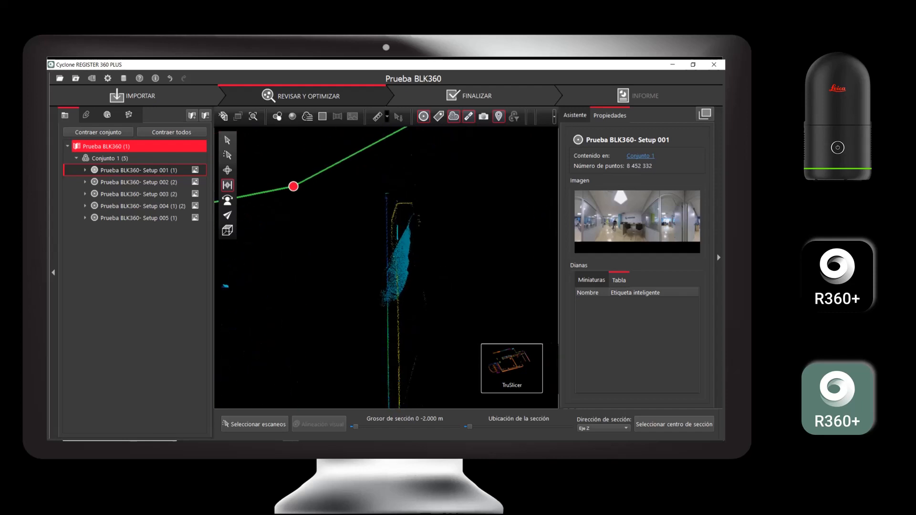
{"action": "scroll", "coordinate": [407, 272], "scroll_direction": "down", "scroll_amount": 4}
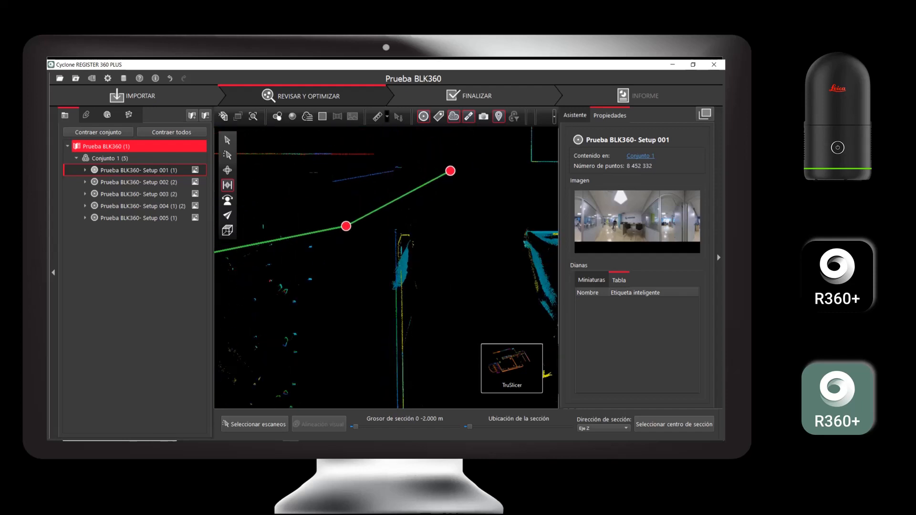
{"action": "scroll", "coordinate": [403, 268], "scroll_direction": "down", "scroll_amount": 3}
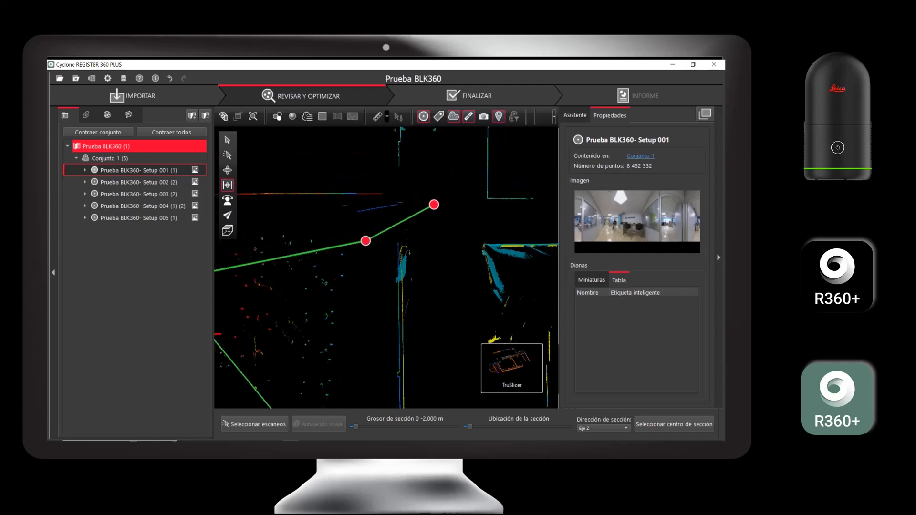
{"action": "middle_click_drag", "start_coordinate": [494, 265], "coordinate": [435, 244]}
{"action": "scroll", "coordinate": [435, 244], "scroll_direction": "up", "scroll_amount": 4}
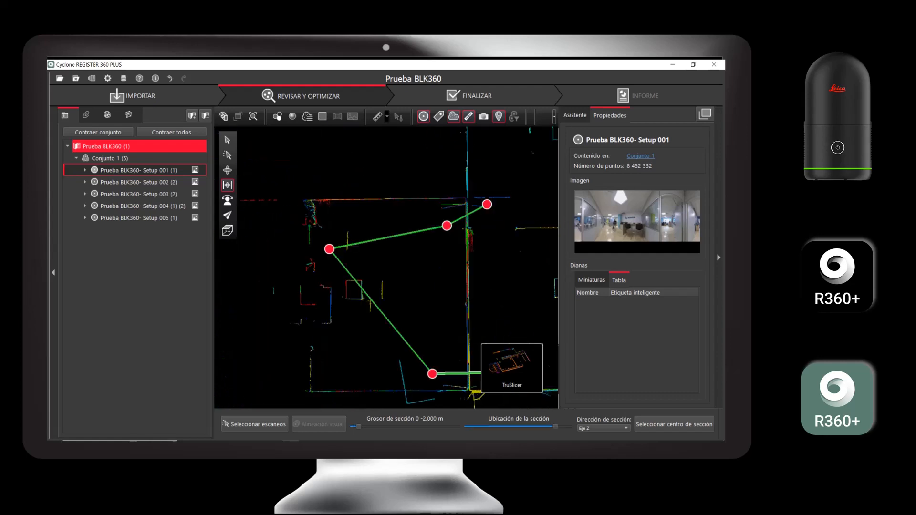
- Set the section location to roughly two thirds of its range and view the horizontal slice across all linked setups
{"action": "left_click_drag", "start_coordinate": [545, 427], "coordinate": [527, 426]}
{"action": "scroll", "coordinate": [410, 312], "scroll_direction": "down", "scroll_amount": 3}
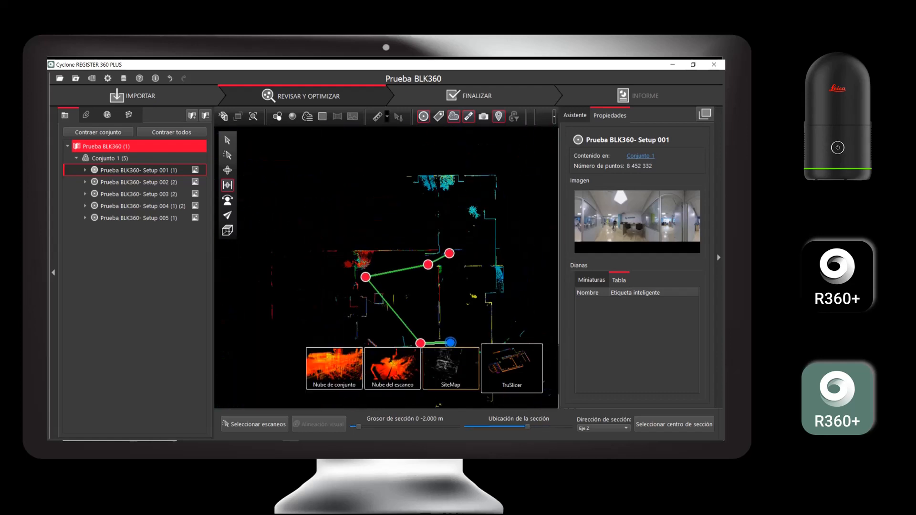
{"action": "scroll", "coordinate": [351, 215], "scroll_direction": "down", "scroll_amount": 3}
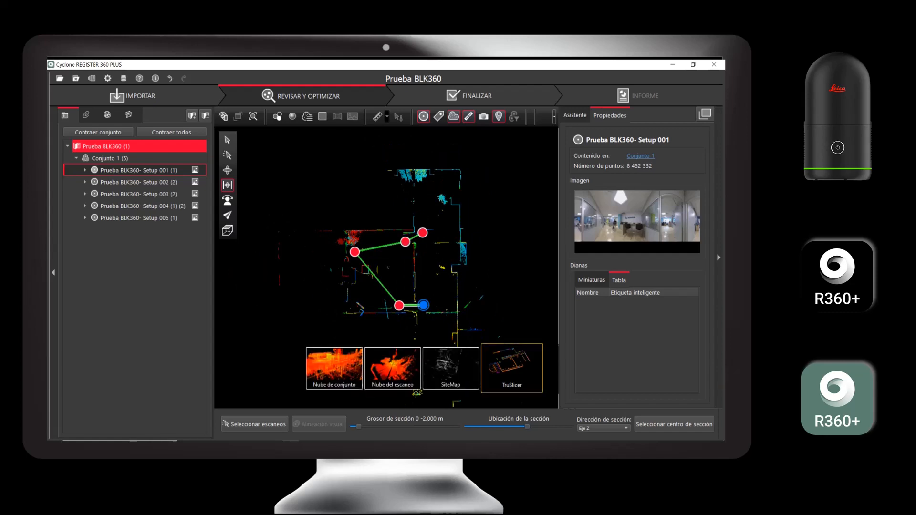
- Switch to the Nube de conjunto view and orbit around the coloured point cloud of the whole bundle
{"action": "mouse_move", "coordinate": [512, 369]}
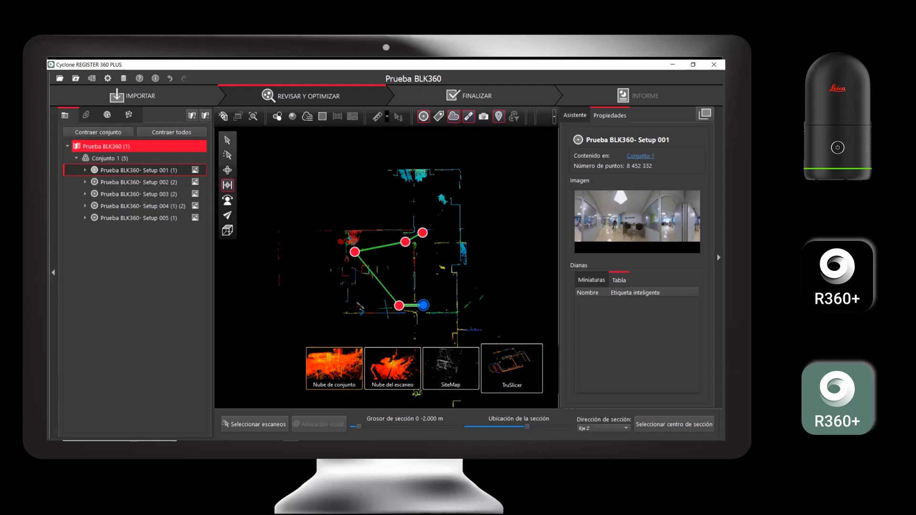
{"action": "left_click", "coordinate": [334, 369]}
{"action": "left_click_drag", "start_coordinate": [413, 353], "coordinate": [416, 280]}
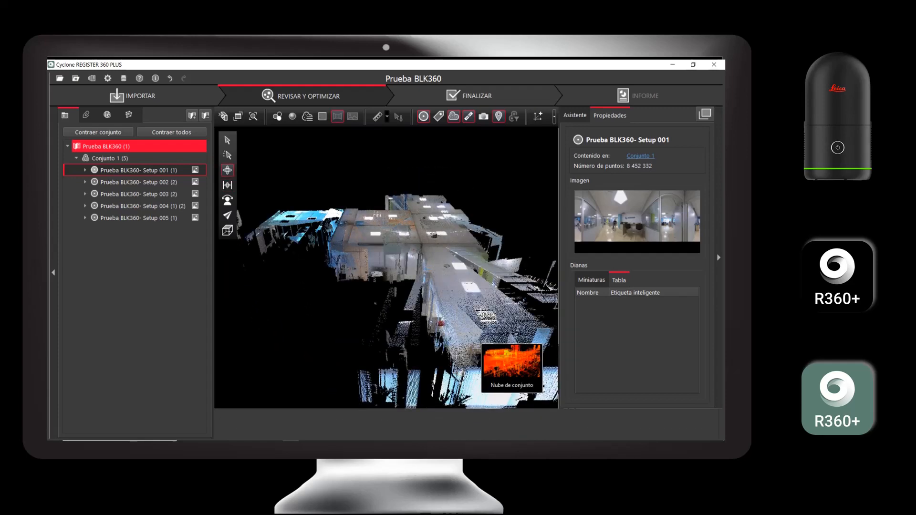
{"action": "left_click_drag", "start_coordinate": [437, 250], "coordinate": [350, 258]}
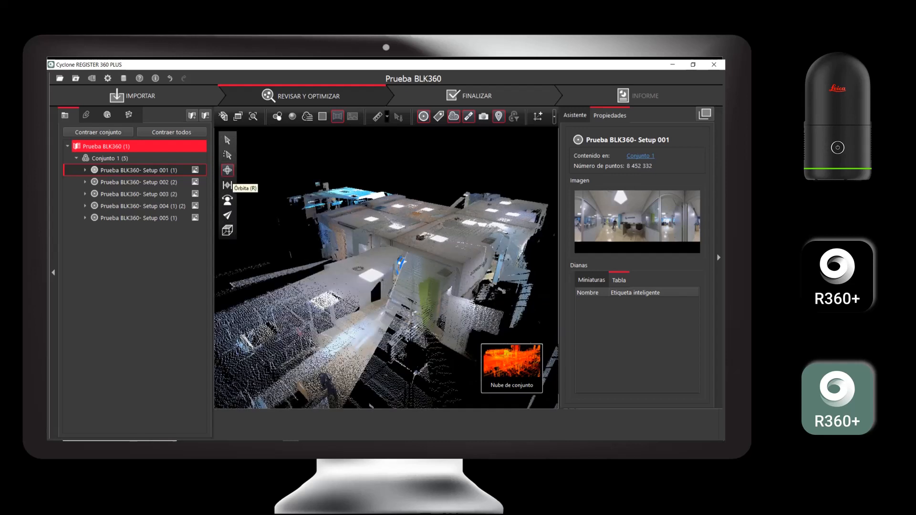
{"action": "left_click_drag", "start_coordinate": [422, 214], "coordinate": [379, 220]}
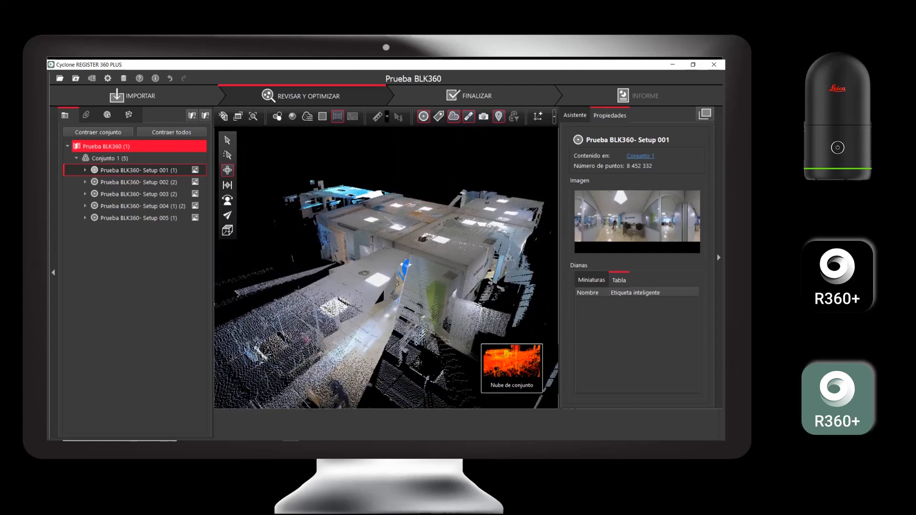
- Inspect the ceiling surfaces and wall junctions of the bundle cloud up close and from several angles
{"action": "scroll", "coordinate": [415, 224], "scroll_direction": "up", "scroll_amount": 6}
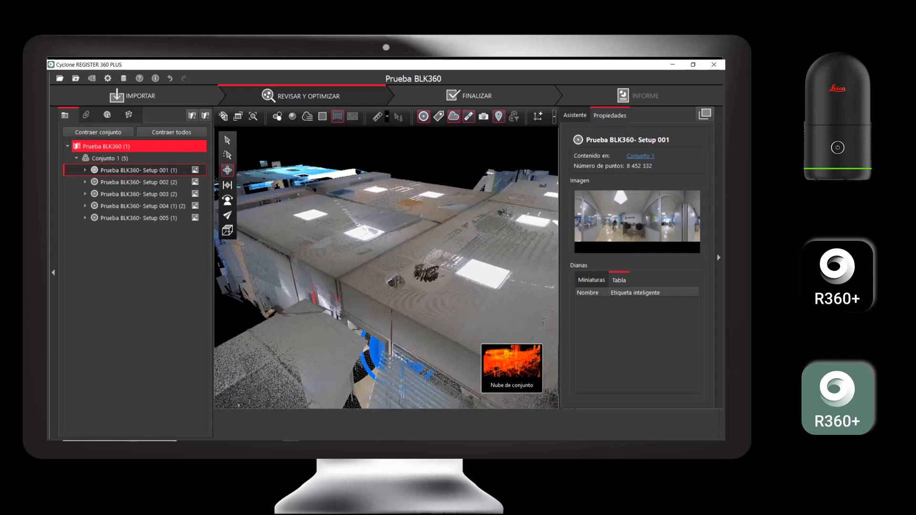
{"action": "left_click_drag", "start_coordinate": [404, 239], "coordinate": [437, 241]}
{"action": "scroll", "coordinate": [394, 261], "scroll_direction": "down", "scroll_amount": 3}
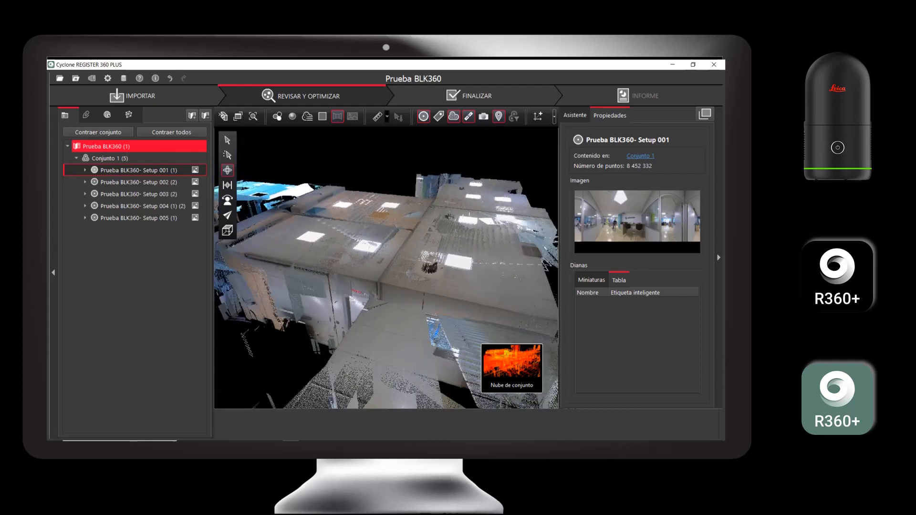
{"action": "left_click_drag", "start_coordinate": [404, 246], "coordinate": [430, 246]}
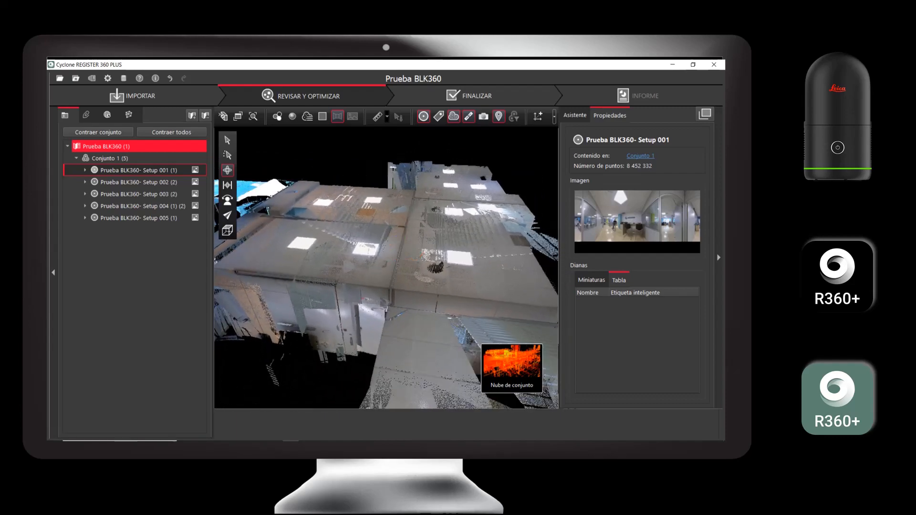
{"action": "right_click_drag", "start_coordinate": [386, 267], "coordinate": [364, 279]}
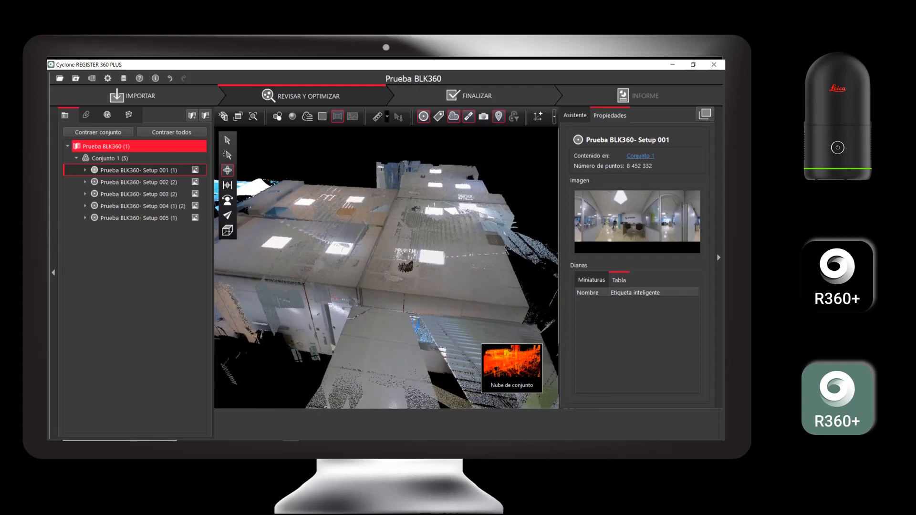
{"action": "scroll", "coordinate": [389, 264], "scroll_direction": "up", "scroll_amount": 8}
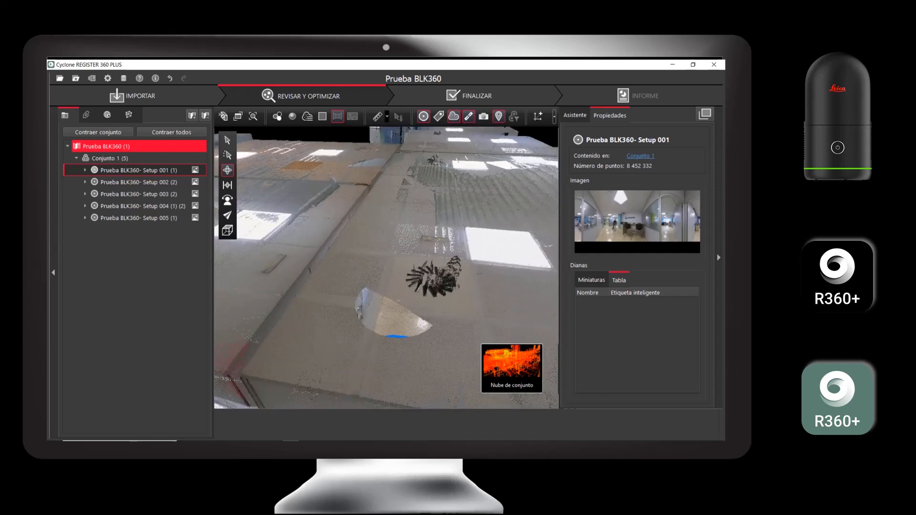
{"action": "scroll", "coordinate": [390, 263], "scroll_direction": "down", "scroll_amount": 6}
{"action": "scroll", "coordinate": [390, 263], "scroll_direction": "down", "scroll_amount": 5}
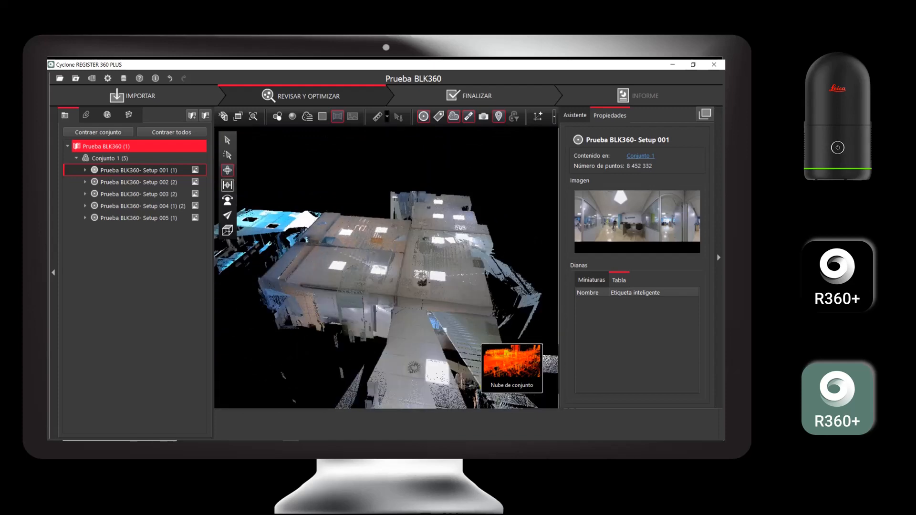
- Switch to the pan navigation mode and examine the bundle cloud around the linked setup positions
{"action": "left_click", "coordinate": [227, 186]}
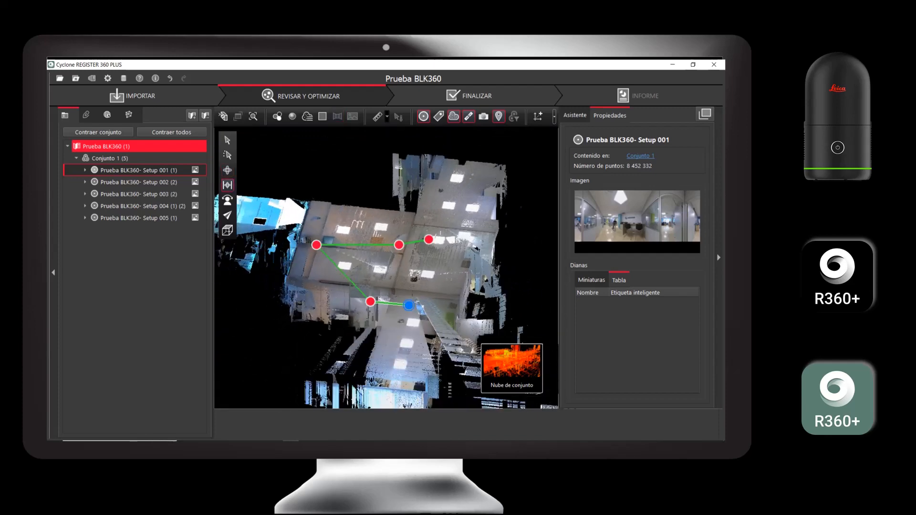
{"action": "scroll", "coordinate": [425, 270], "scroll_direction": "up", "scroll_amount": 3}
{"action": "left_click_drag", "start_coordinate": [426, 268], "coordinate": [415, 330]}
{"action": "scroll", "coordinate": [382, 314], "scroll_direction": "up", "scroll_amount": 3}
{"action": "scroll", "coordinate": [426, 292], "scroll_direction": "down", "scroll_amount": 3}
{"action": "scroll", "coordinate": [400, 286], "scroll_direction": "up", "scroll_amount": 4}
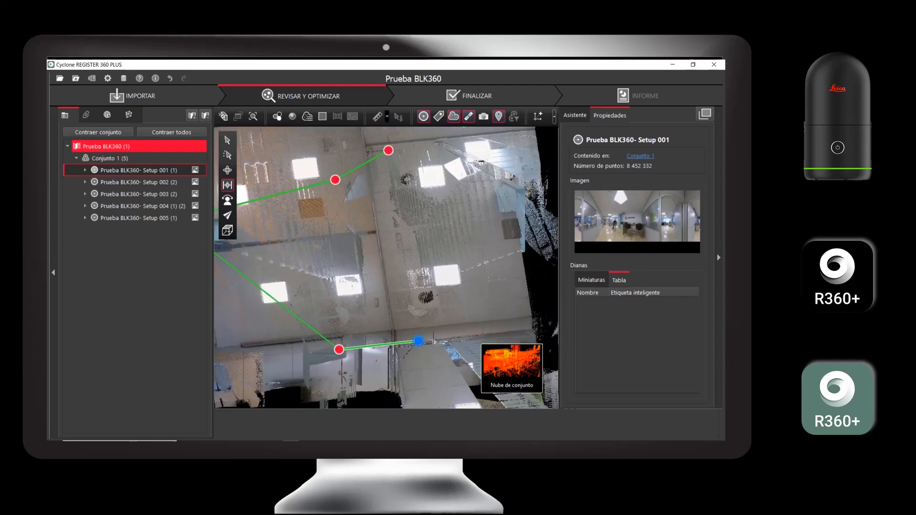
{"action": "left_click_drag", "start_coordinate": [398, 286], "coordinate": [412, 265]}
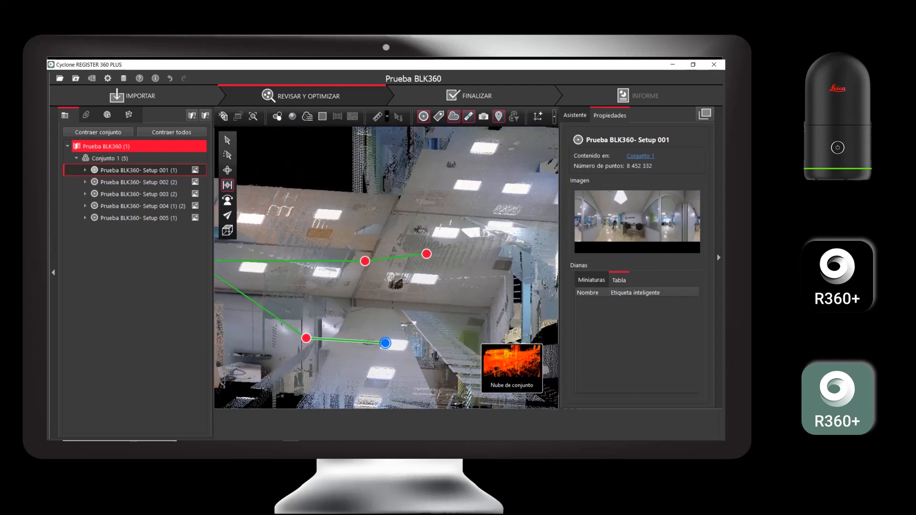
{"action": "middle_click_drag", "start_coordinate": [414, 313], "coordinate": [453, 280]}
{"action": "scroll", "coordinate": [454, 279], "scroll_direction": "up", "scroll_amount": 3}
{"action": "scroll", "coordinate": [453, 279], "scroll_direction": "down", "scroll_amount": 3}
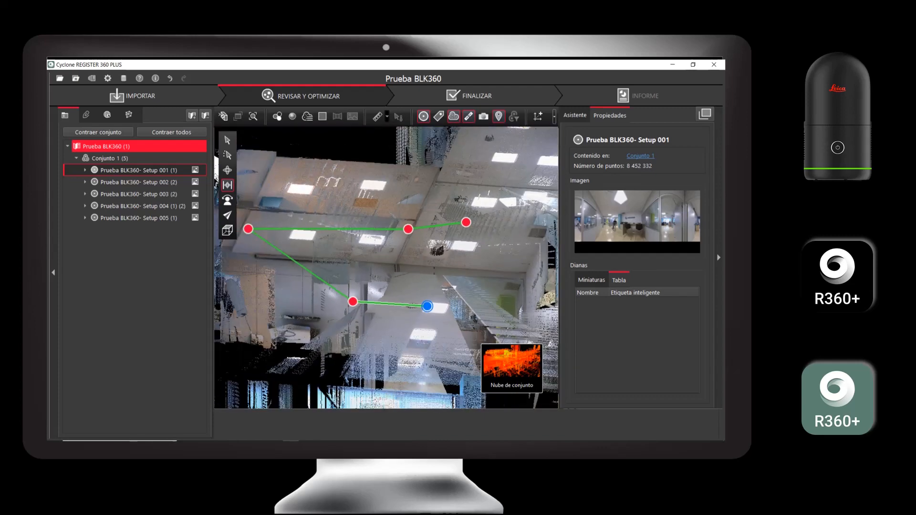
{"action": "scroll", "coordinate": [454, 279], "scroll_direction": "down", "scroll_amount": 1}
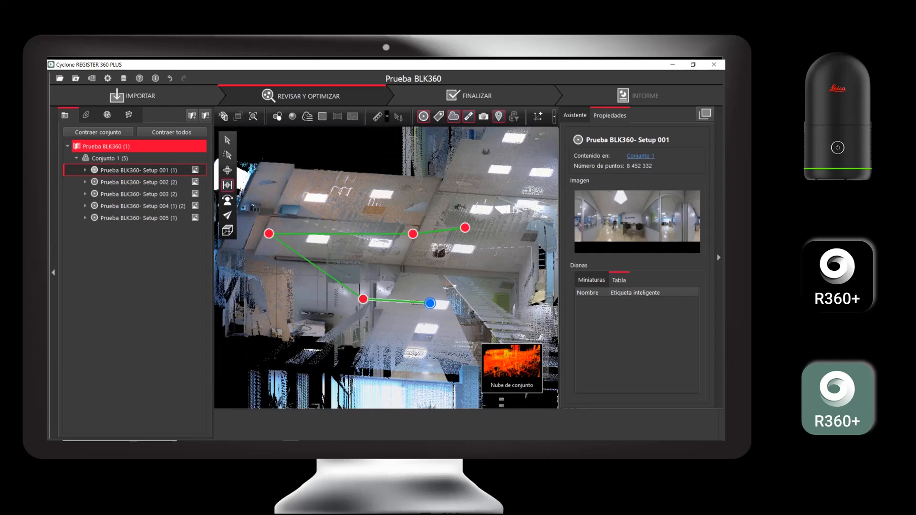
- View the bundle cloud from another side and look around it in the look-around navigation mode
{"action": "left_click_drag", "start_coordinate": [399, 213], "coordinate": [435, 236]}
{"action": "scroll", "coordinate": [411, 314], "scroll_direction": "down", "scroll_amount": 6}
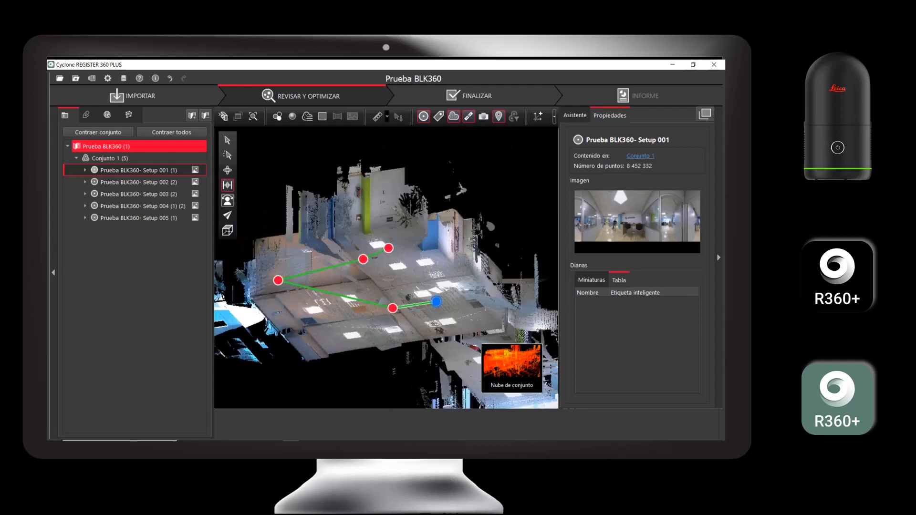
{"action": "left_click", "coordinate": [228, 200]}
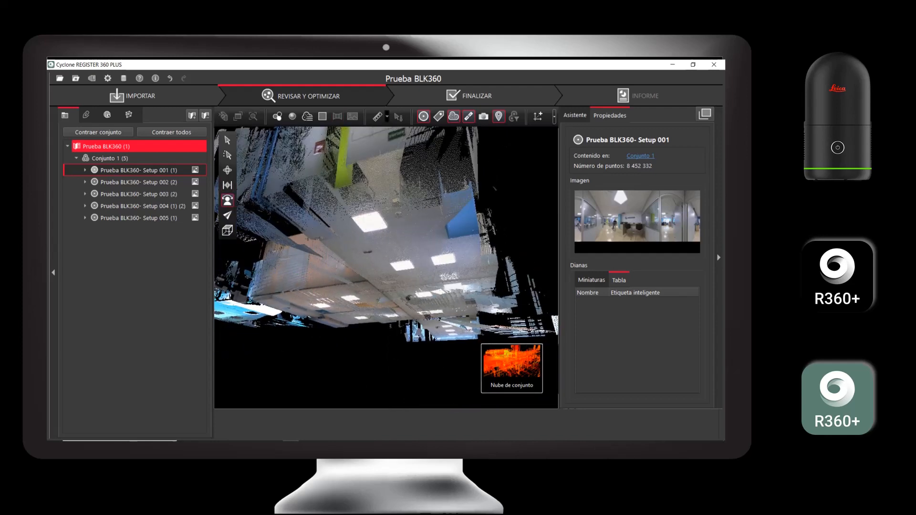
{"action": "mouse_move", "coordinate": [386, 268]}
{"action": "left_mouse_down"}
{"action": "mouse_move", "coordinate": [420, 260]}
{"action": "mouse_move", "coordinate": [415, 249]}
{"action": "mouse_move", "coordinate": [414, 287]}
{"action": "mouse_move", "coordinate": [461, 288]}
{"action": "mouse_move", "coordinate": [400, 265]}
{"action": "mouse_move", "coordinate": [378, 270]}
{"action": "mouse_move", "coordinate": [388, 287]}
{"action": "mouse_move", "coordinate": [401, 291]}
{"action": "mouse_move", "coordinate": [409, 266]}
{"action": "mouse_move", "coordinate": [443, 260]}
{"action": "mouse_move", "coordinate": [490, 295]}
{"action": "mouse_move", "coordinate": [481, 264]}
{"action": "mouse_move", "coordinate": [374, 256]}
{"action": "left_mouse_up"}
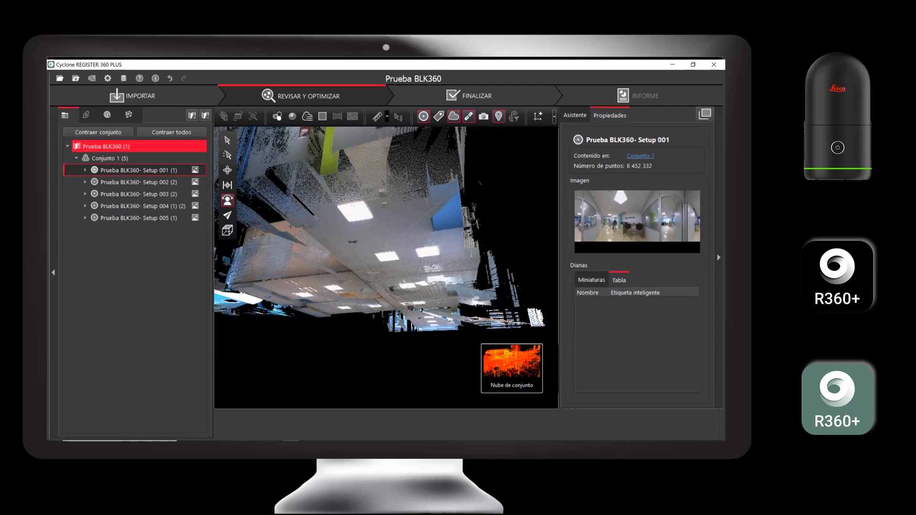
- Switch to the SiteMap view and open the scan cloud of Prueba BLK360- Setup 002
{"action": "mouse_move", "coordinate": [512, 369]}
{"action": "left_click", "coordinate": [450, 367]}
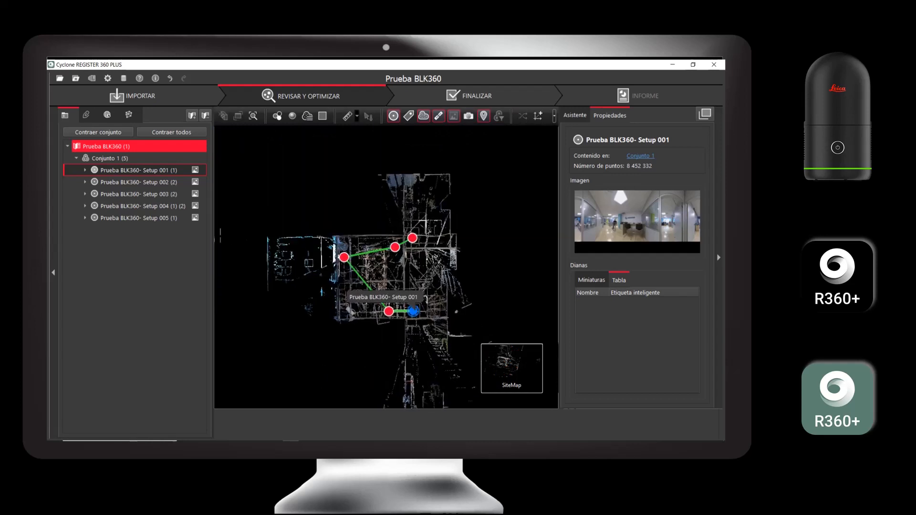
{"action": "mouse_move", "coordinate": [512, 369]}
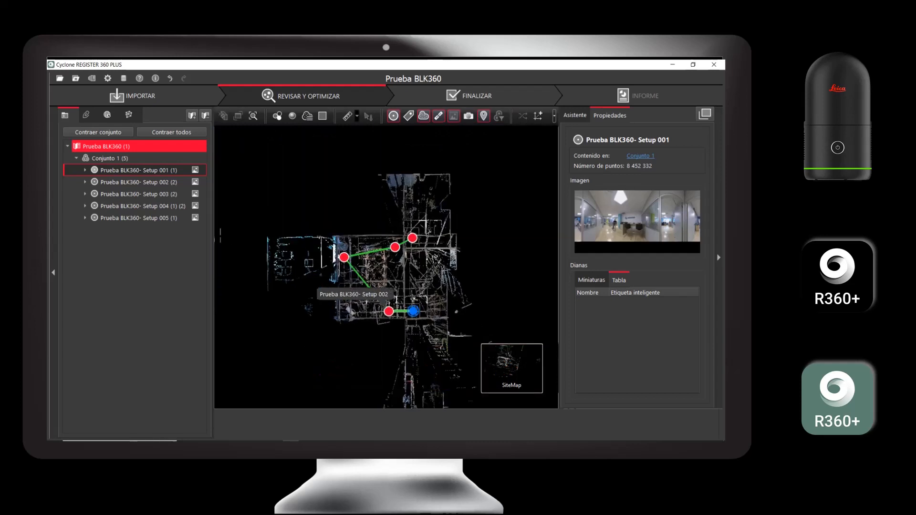
{"action": "left_click", "coordinate": [389, 311]}
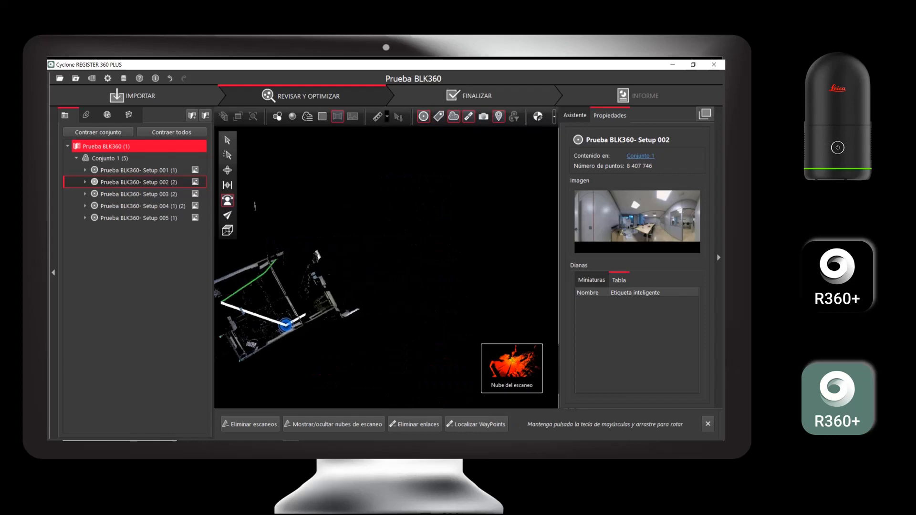
- Look around the meeting room from Setup 002, including the table, walls and neighbouring setup markers
{"action": "left_click_drag", "start_coordinate": [248, 243], "coordinate": [532, 243]}
{"action": "mouse_move", "coordinate": [286, 255]}
{"action": "left_mouse_down"}
{"action": "mouse_move", "coordinate": [554, 258]}
{"action": "mouse_move", "coordinate": [203, 261]}
{"action": "mouse_move", "coordinate": [288, 262]}
{"action": "mouse_move", "coordinate": [266, 262]}
{"action": "mouse_move", "coordinate": [300, 241]}
{"action": "left_mouse_up"}
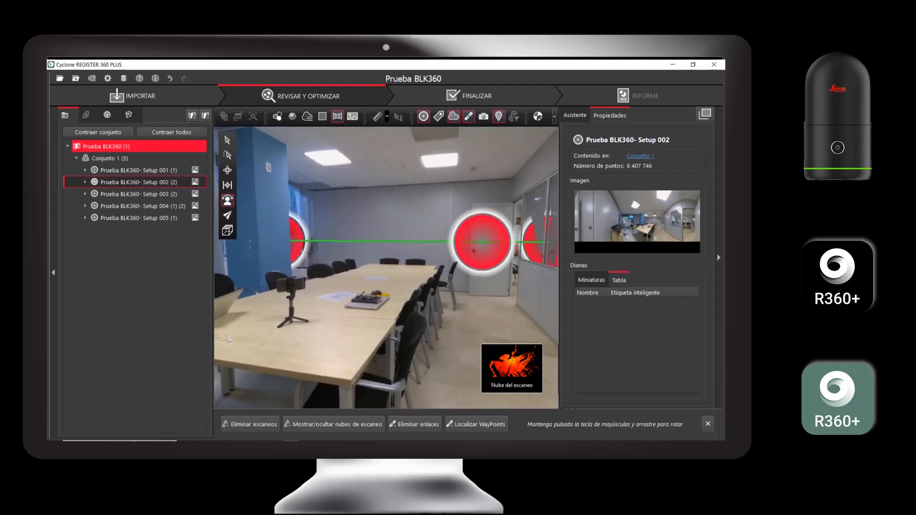
{"action": "left_click_drag", "start_coordinate": [525, 272], "coordinate": [247, 307]}
{"action": "mouse_move", "coordinate": [531, 304]}
{"action": "left_mouse_down"}
{"action": "mouse_move", "coordinate": [457, 306]}
{"action": "mouse_move", "coordinate": [444, 248]}
{"action": "mouse_move", "coordinate": [537, 247]}
{"action": "left_mouse_up"}
{"action": "scroll", "coordinate": [457, 306], "scroll_direction": "down", "scroll_amount": 3}
{"action": "left_click_drag", "start_coordinate": [335, 248], "coordinate": [506, 255]}
{"action": "mouse_move", "coordinate": [363, 261]}
{"action": "left_mouse_down"}
{"action": "mouse_move", "coordinate": [458, 265]}
{"action": "mouse_move", "coordinate": [448, 267]}
{"action": "mouse_move", "coordinate": [476, 271]}
{"action": "mouse_move", "coordinate": [510, 295]}
{"action": "left_mouse_up"}
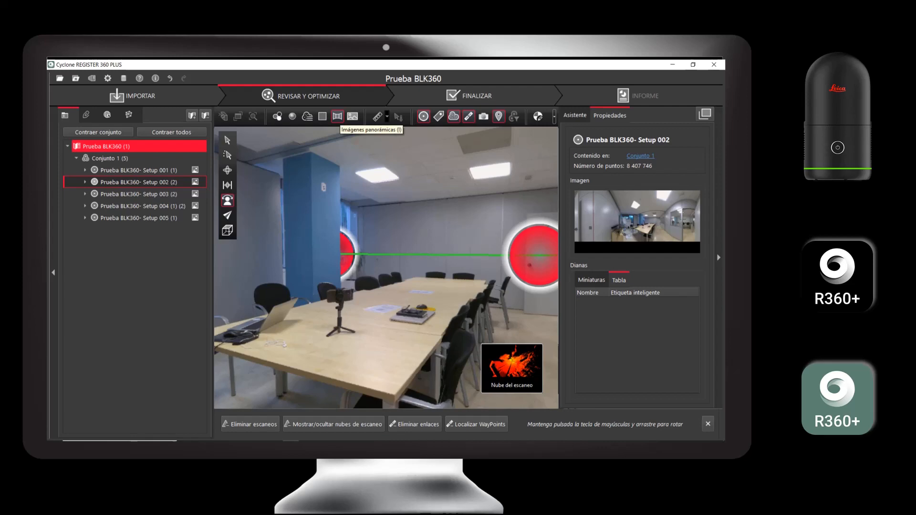
- Hide the panoramic images to view the Setup 002 point cloud alone, and show them again
{"action": "left_click", "coordinate": [337, 116]}
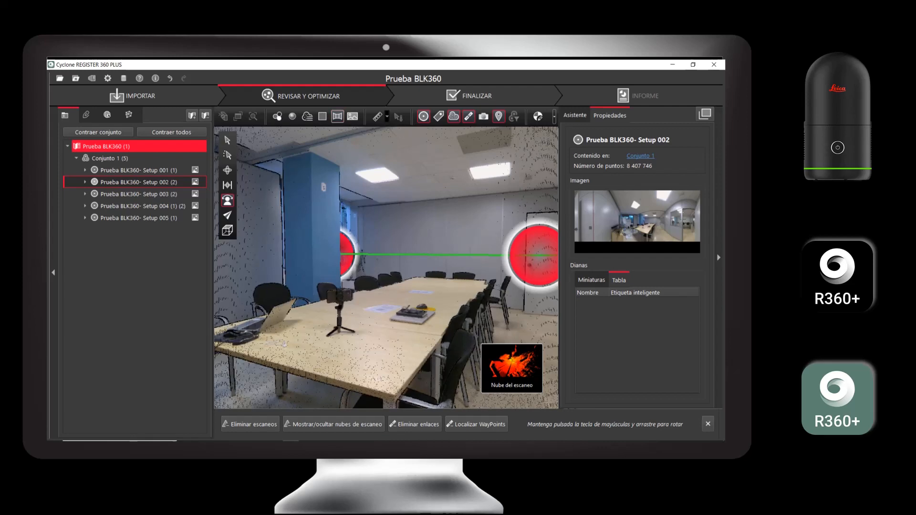
{"action": "mouse_move", "coordinate": [386, 267]}
{"action": "left_mouse_down"}
{"action": "mouse_move", "coordinate": [387, 254]}
{"action": "mouse_move", "coordinate": [512, 257]}
{"action": "mouse_move", "coordinate": [394, 262]}
{"action": "left_mouse_up"}
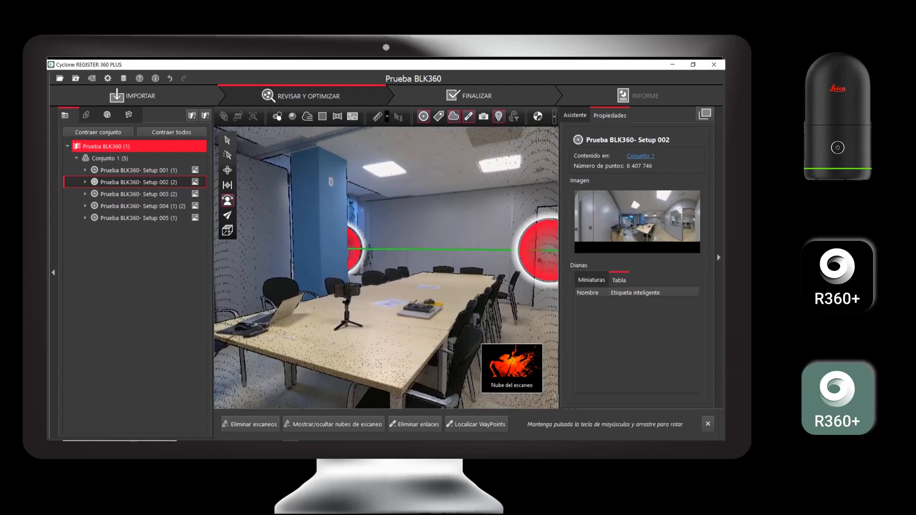
{"action": "left_click", "coordinate": [337, 117]}
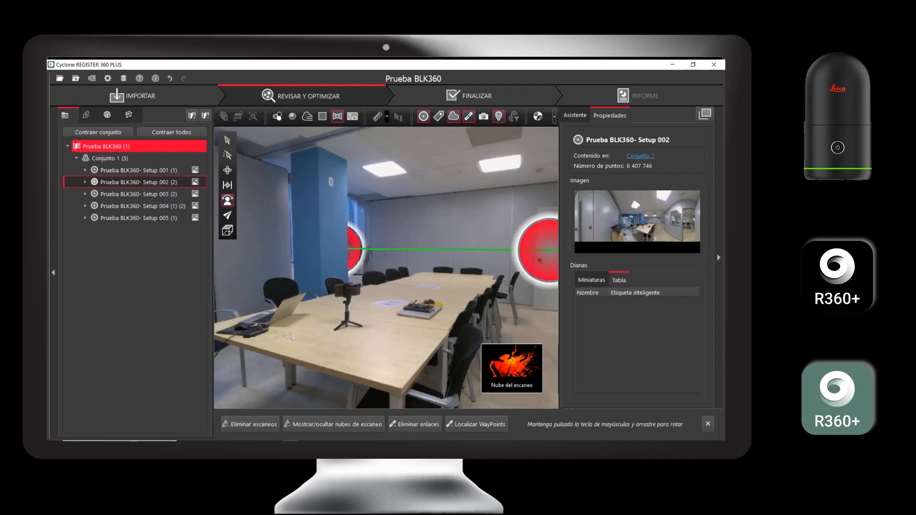
- Look a little further around the meeting room and return to the Nube de conjunto view
{"action": "left_click_drag", "start_coordinate": [386, 268], "coordinate": [408, 260]}
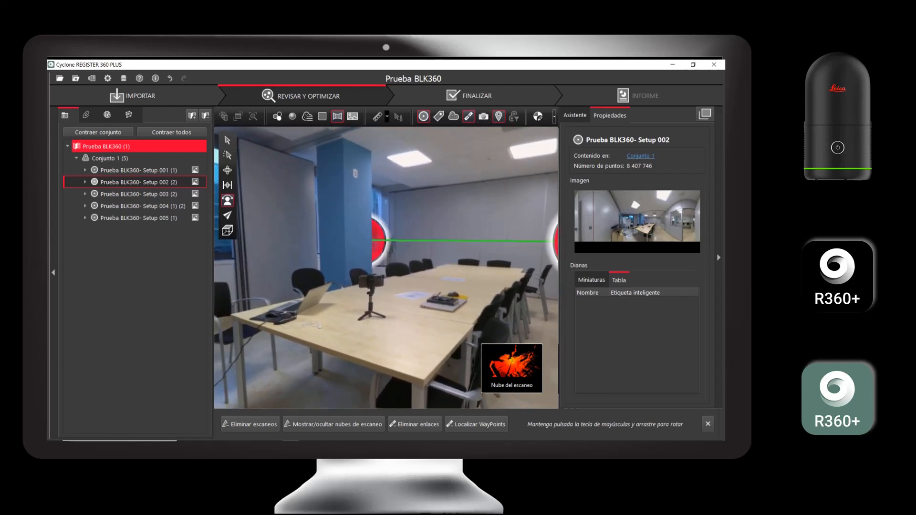
{"action": "mouse_move", "coordinate": [512, 368]}
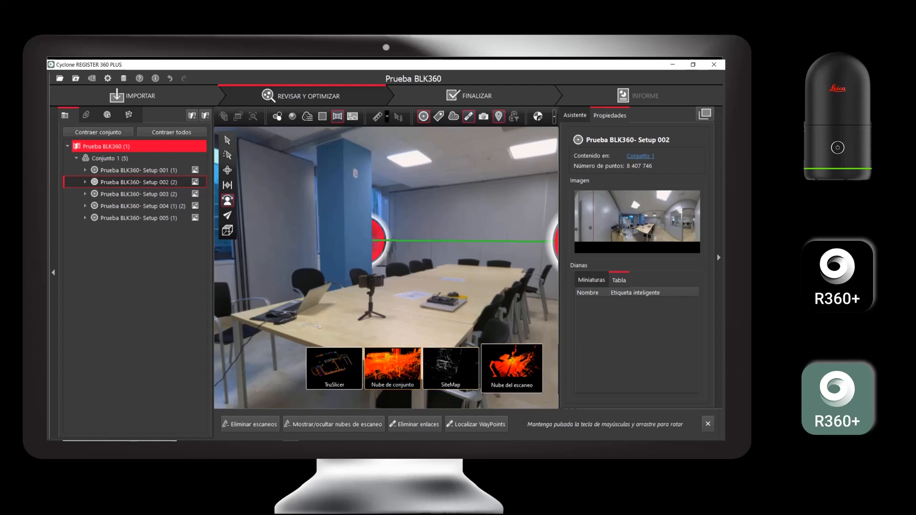
{"action": "left_click", "coordinate": [392, 369]}
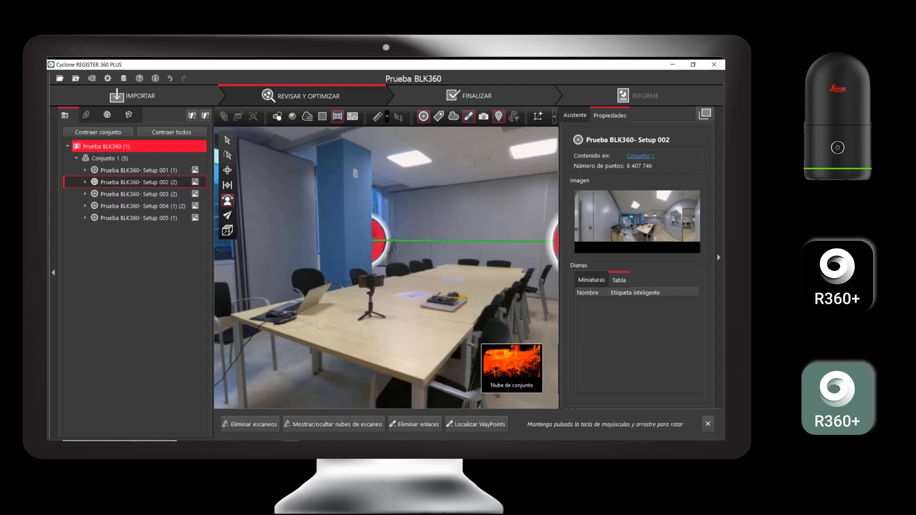
- Orbit the point cloud around the meeting room table and inspect the chairs, walls and setup markers
{"action": "mouse_move", "coordinate": [386, 267]}
{"action": "left_mouse_down"}
{"action": "mouse_move", "coordinate": [346, 272]}
{"action": "mouse_move", "coordinate": [368, 274]}
{"action": "mouse_move", "coordinate": [384, 251]}
{"action": "left_mouse_up"}
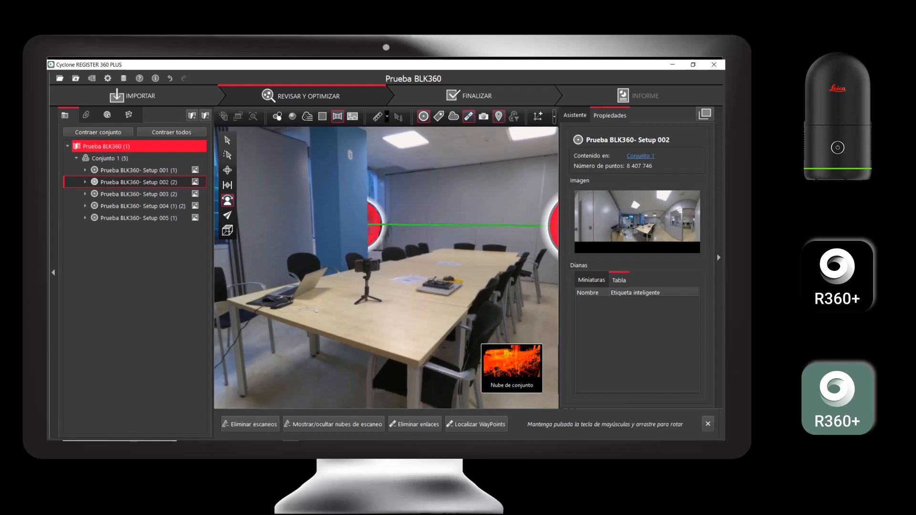
{"action": "left_click", "coordinate": [228, 170]}
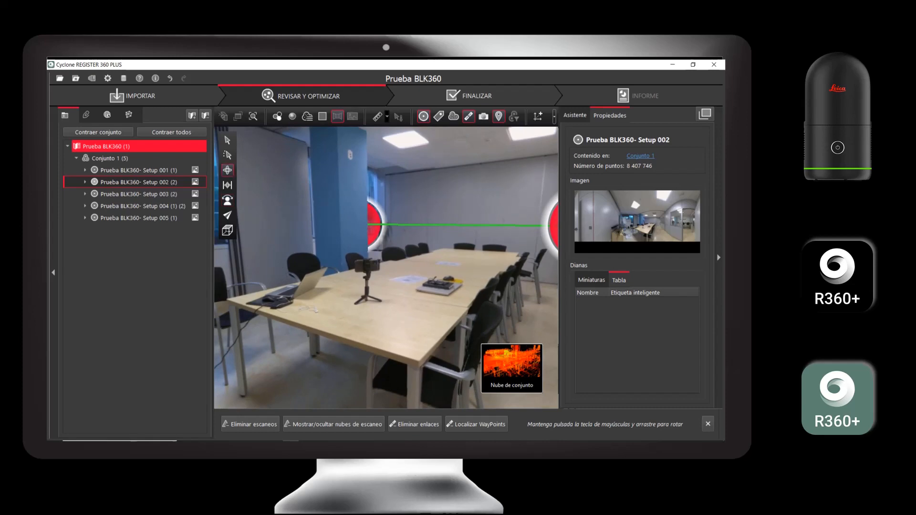
{"action": "mouse_move", "coordinate": [450, 266]}
{"action": "left_mouse_down"}
{"action": "mouse_move", "coordinate": [440, 282]}
{"action": "mouse_move", "coordinate": [473, 275]}
{"action": "mouse_move", "coordinate": [446, 276]}
{"action": "mouse_move", "coordinate": [458, 276]}
{"action": "left_mouse_up"}
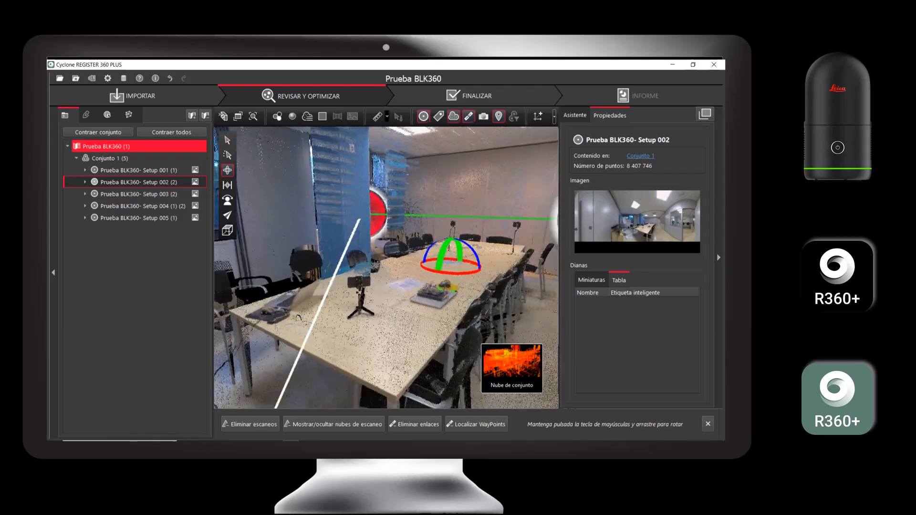
{"action": "left_click_drag", "start_coordinate": [459, 276], "coordinate": [428, 276]}
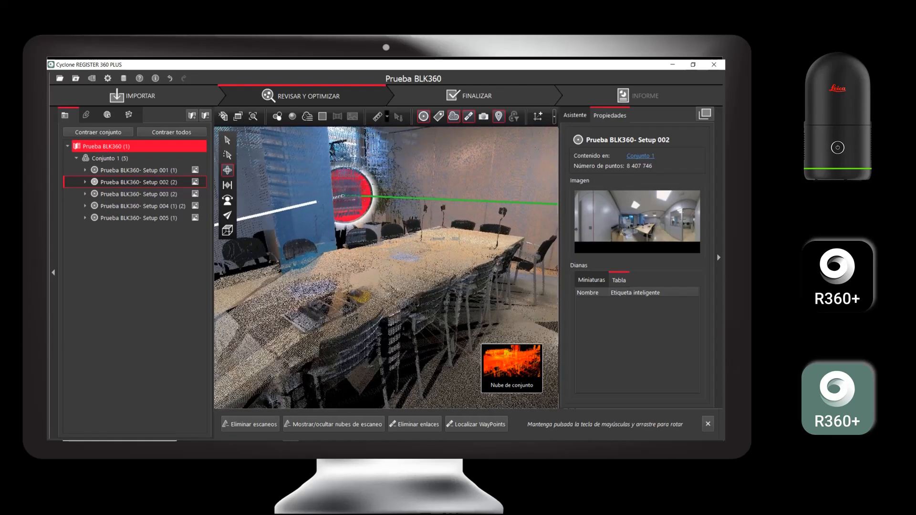
{"action": "mouse_move", "coordinate": [429, 276]}
{"action": "left_mouse_down"}
{"action": "mouse_move", "coordinate": [452, 274]}
{"action": "mouse_move", "coordinate": [427, 276]}
{"action": "left_mouse_up"}
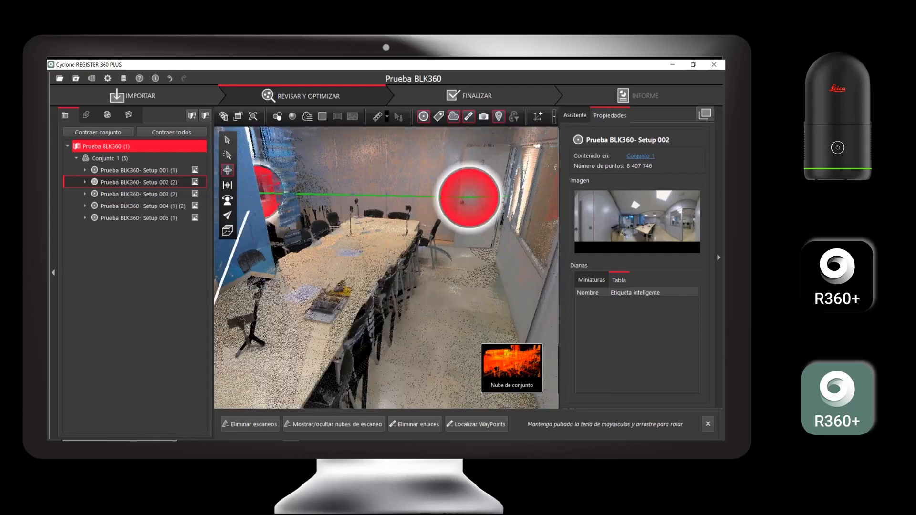
{"action": "right_click_drag", "start_coordinate": [427, 275], "coordinate": [365, 273]}
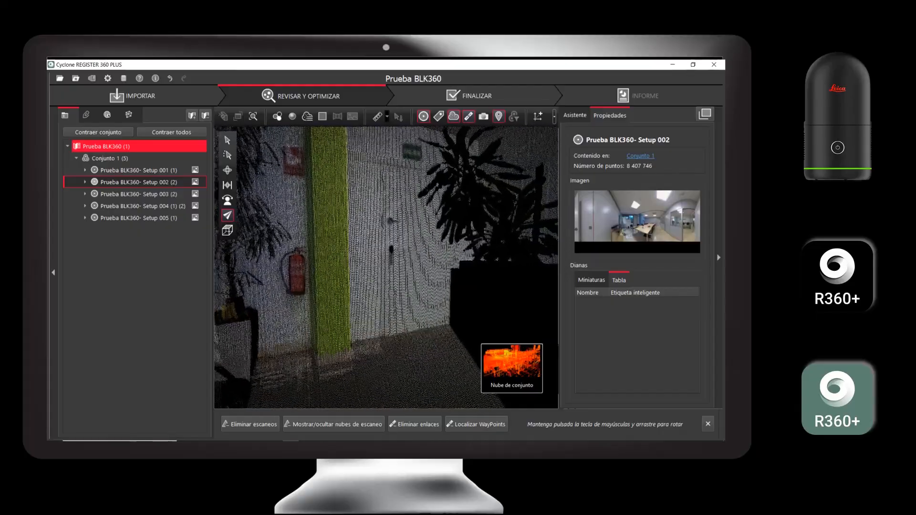
- Fly through the point cloud past the corridor and the office area up to a setup marker near the glass partitions
{"action": "key", "text": "w"}
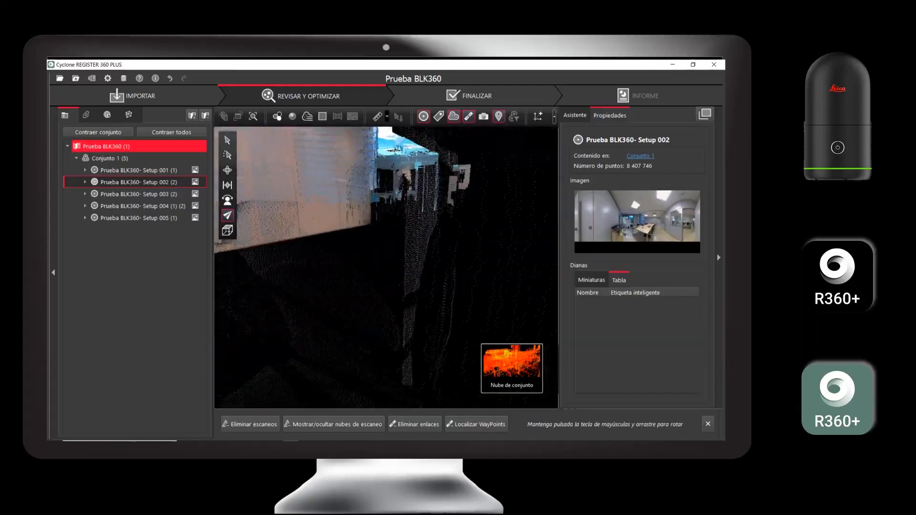
{"action": "key", "text": "w"}
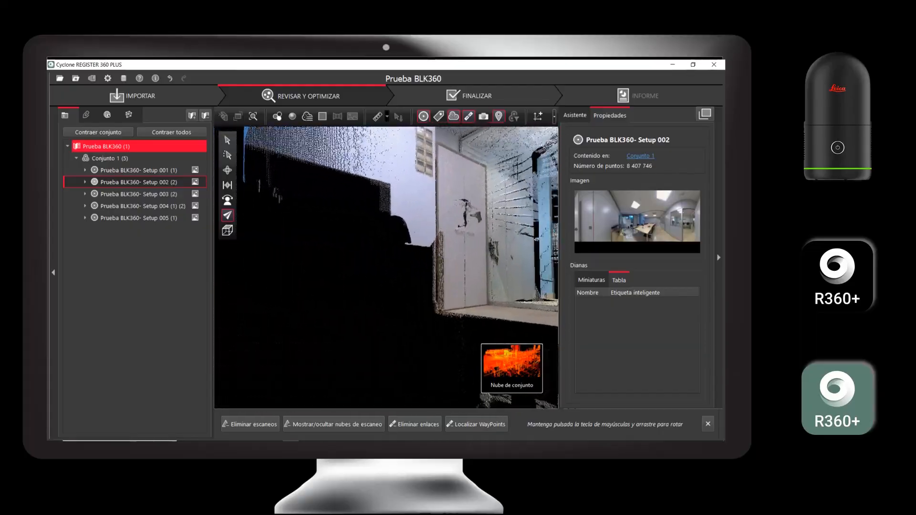
{"action": "key", "text": "w"}
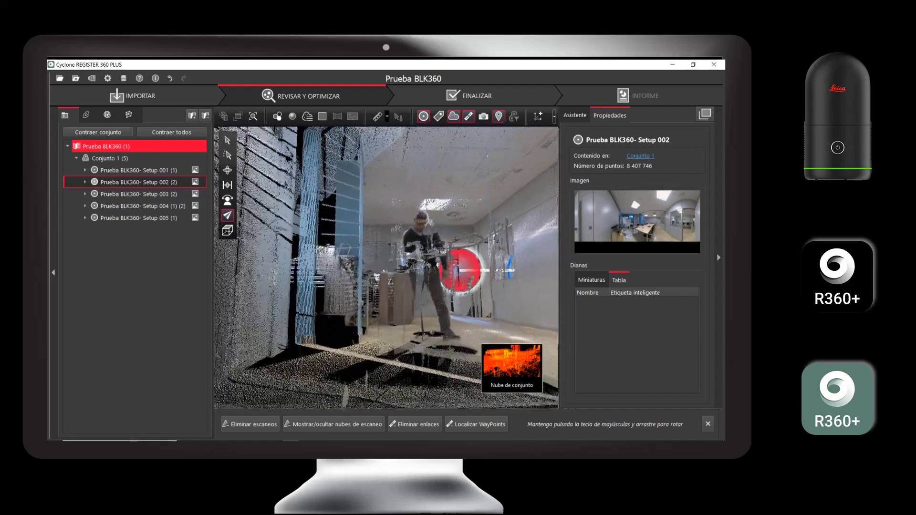
{"action": "key", "text": "w"}
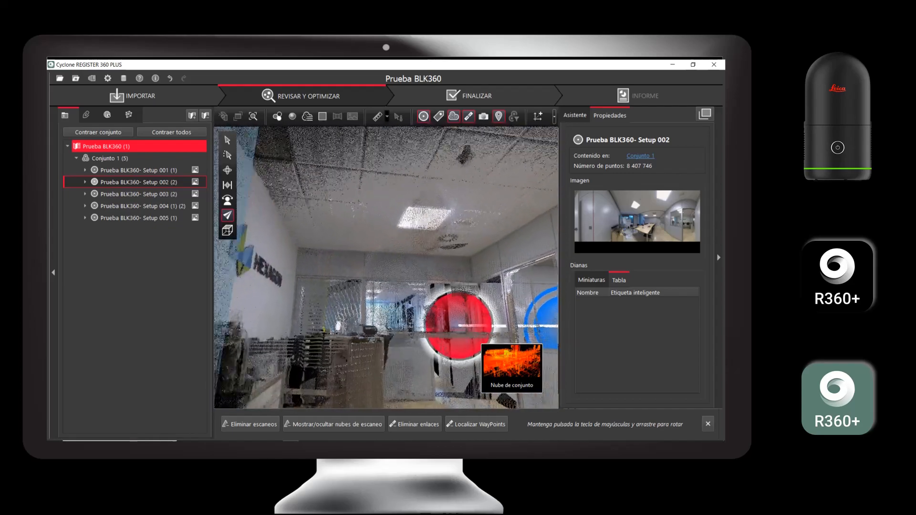
{"action": "key", "text": "w"}
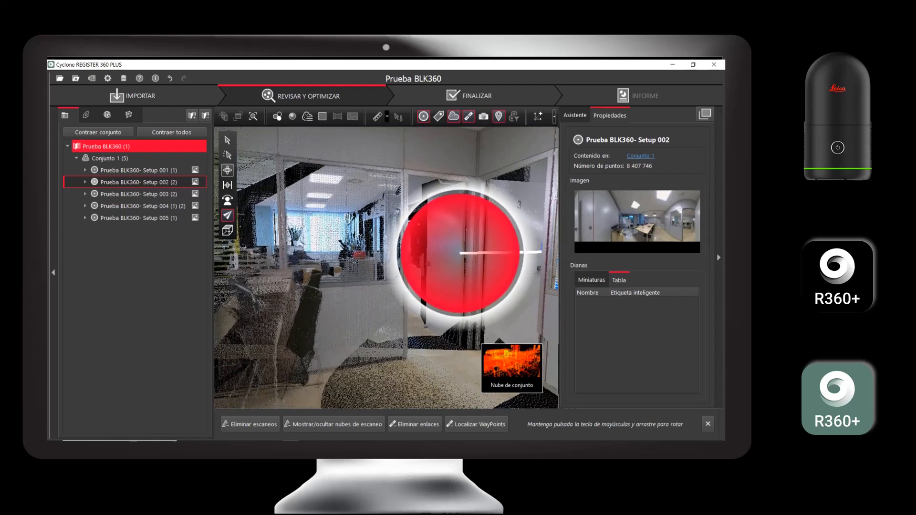
- Orbit around the setup marker near the glass partitions, and hide the links and setup markers
{"action": "left_click", "coordinate": [227, 170]}
{"action": "left_click_drag", "start_coordinate": [491, 312], "coordinate": [429, 320]}
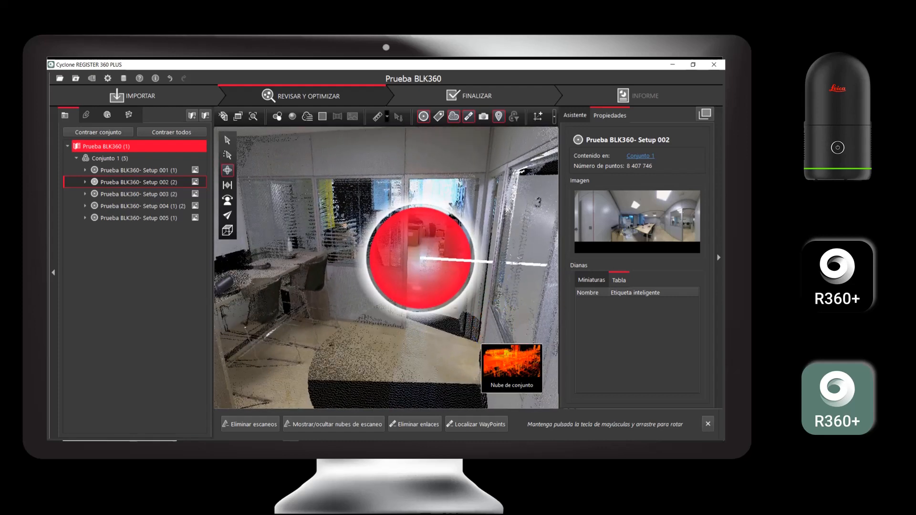
{"action": "left_click", "coordinate": [469, 116]}
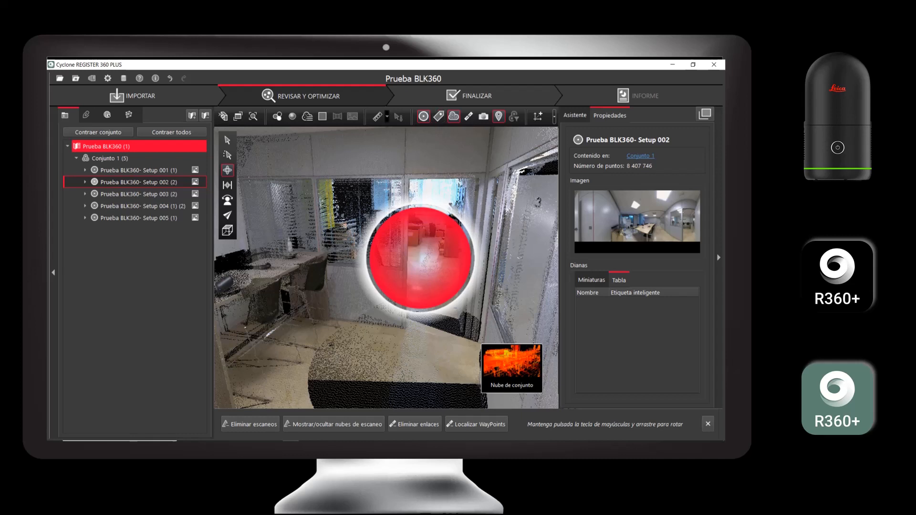
{"action": "double_click", "coordinate": [421, 259]}
{"action": "left_click", "coordinate": [424, 117]}
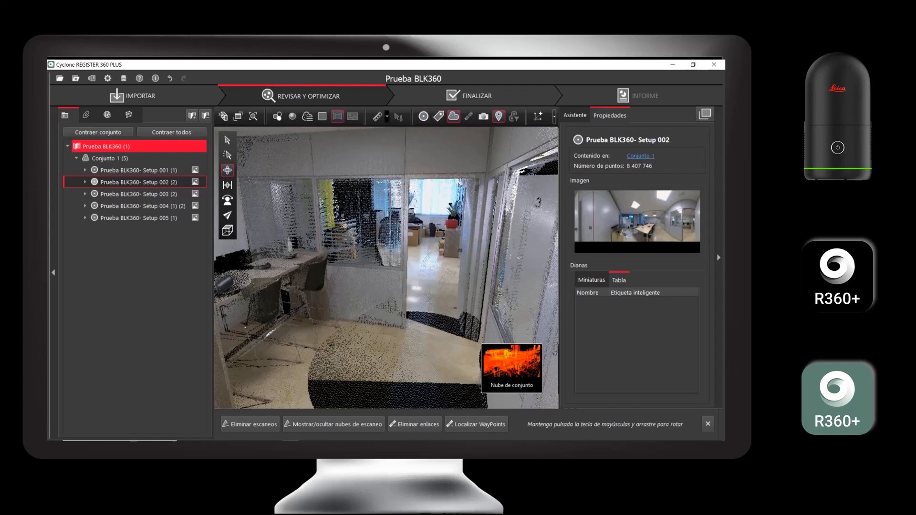
- Examine the intensity-coloured point cloud around the HEXAGON wall, the counter and the high table from several angles
{"action": "left_click_drag", "start_coordinate": [431, 259], "coordinate": [464, 278]}
{"action": "right_click_drag", "start_coordinate": [464, 278], "coordinate": [502, 255]}
{"action": "left_click_drag", "start_coordinate": [449, 267], "coordinate": [567, 258]}
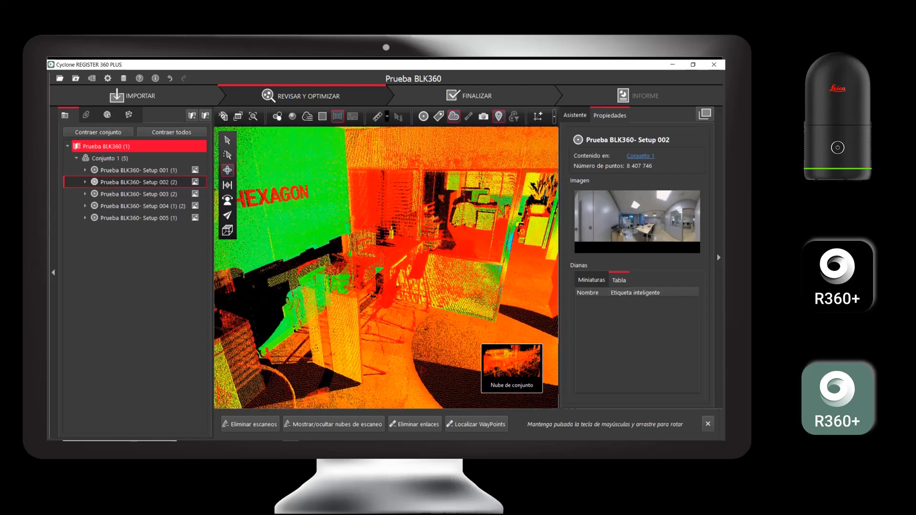
{"action": "left_click_drag", "start_coordinate": [351, 282], "coordinate": [458, 277]}
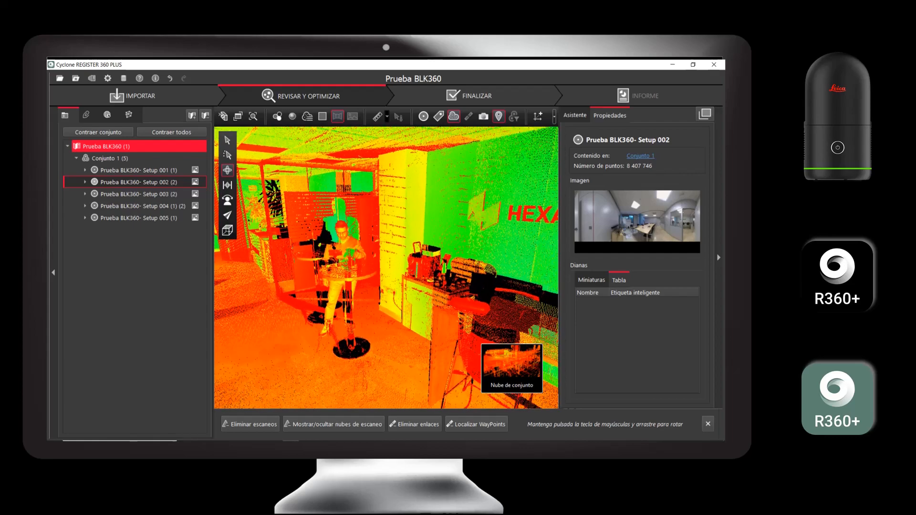
{"action": "left_click_drag", "start_coordinate": [487, 234], "coordinate": [444, 234]}
{"action": "right_click_drag", "start_coordinate": [444, 234], "coordinate": [418, 228]}
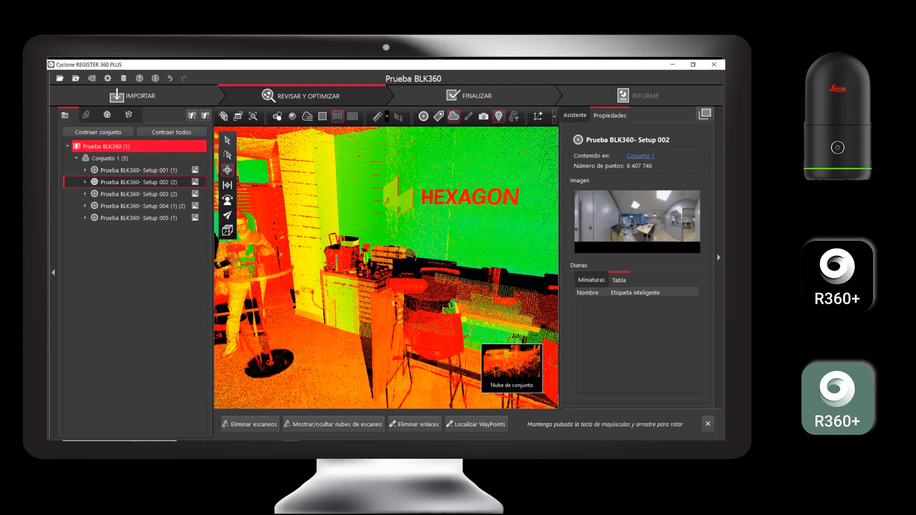
{"action": "left_click_drag", "start_coordinate": [418, 228], "coordinate": [439, 235]}
{"action": "right_click_drag", "start_coordinate": [439, 235], "coordinate": [425, 209]}
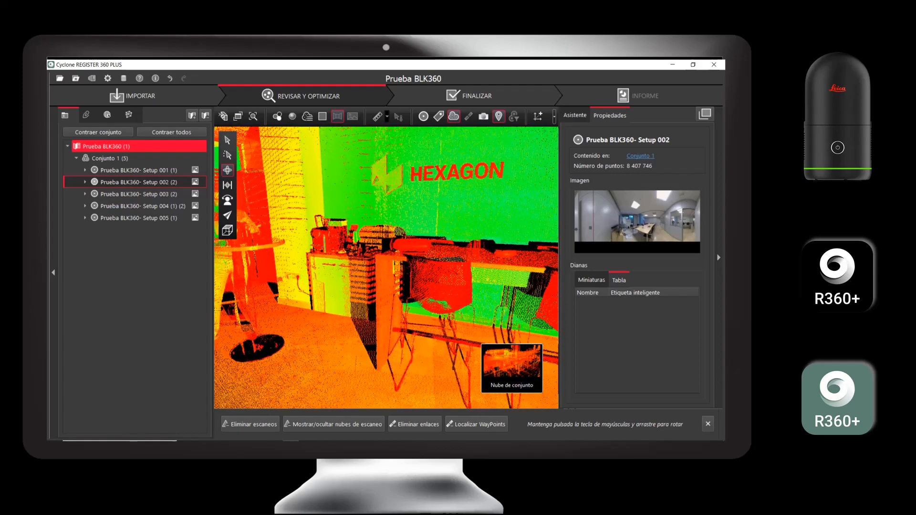
{"action": "left_click_drag", "start_coordinate": [402, 287], "coordinate": [381, 299]}
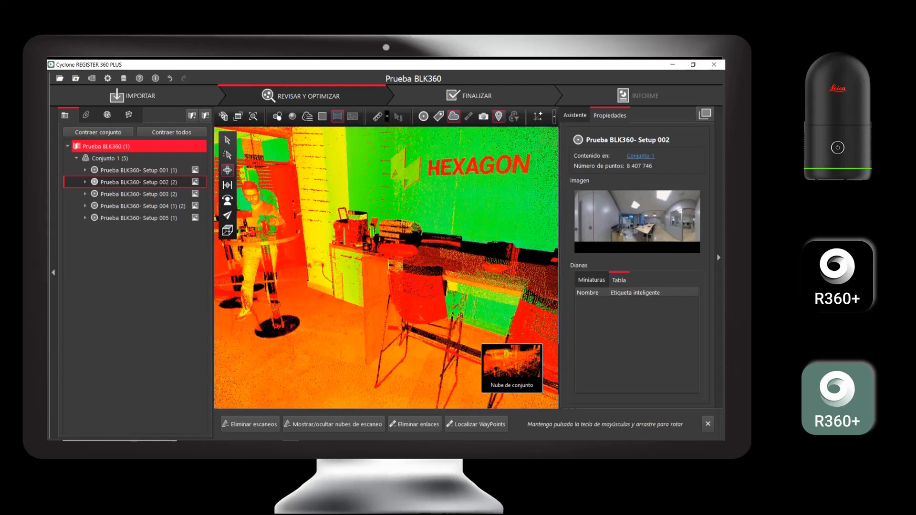
{"action": "right_click_drag", "start_coordinate": [381, 299], "coordinate": [367, 313]}
{"action": "left_click_drag", "start_coordinate": [409, 248], "coordinate": [429, 241]}
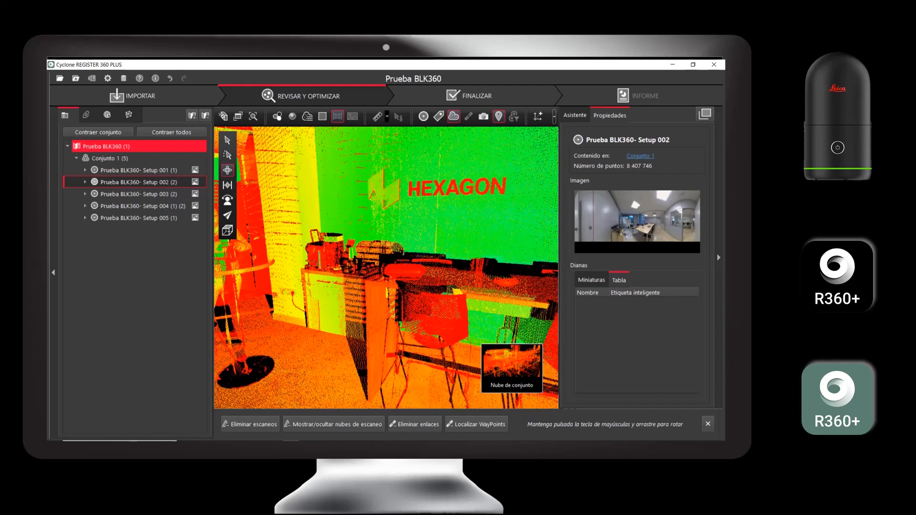
{"action": "right_click_drag", "start_coordinate": [428, 241], "coordinate": [411, 250]}
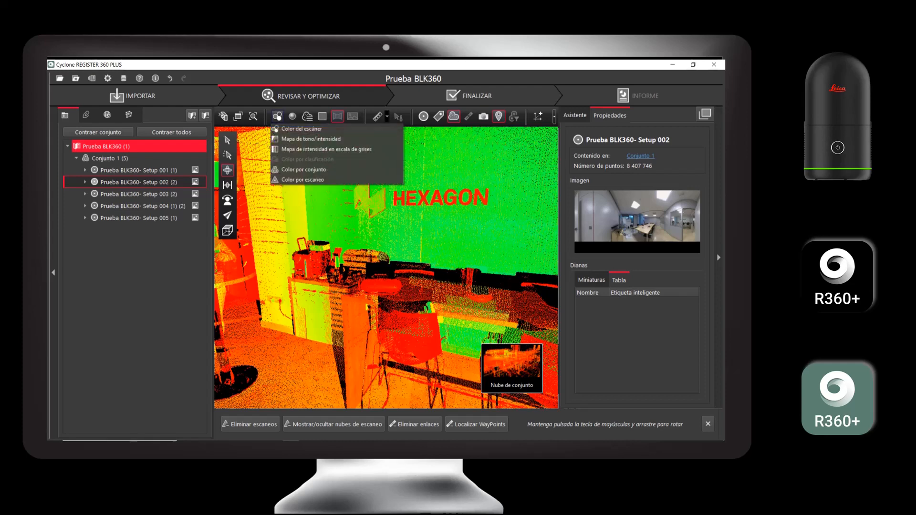
- Colour the point cloud with Color del escáner and examine the counter and chairs below the HEXAGON logo up close
{"action": "left_click", "coordinate": [301, 129]}
{"action": "left_click_drag", "start_coordinate": [408, 235], "coordinate": [414, 237]}
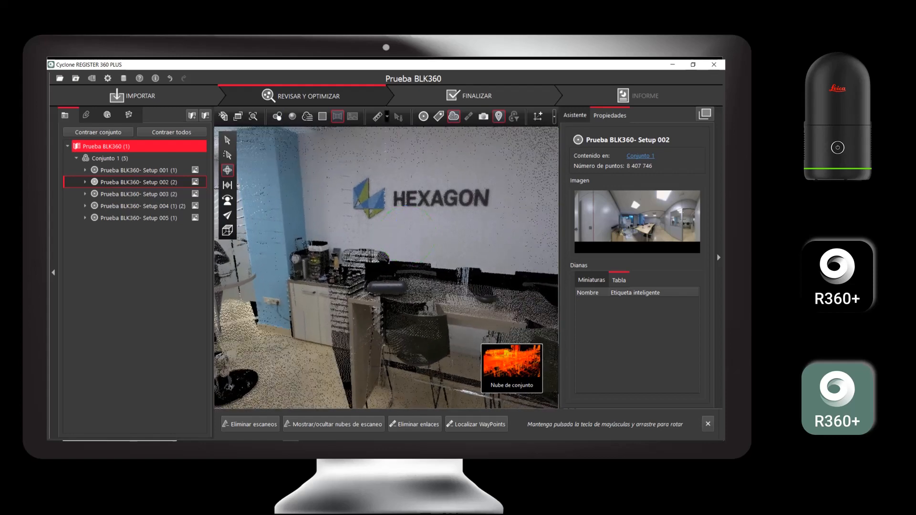
{"action": "right_click_drag", "start_coordinate": [413, 236], "coordinate": [422, 214]}
{"action": "left_click_drag", "start_coordinate": [436, 308], "coordinate": [409, 286]}
{"action": "scroll", "coordinate": [416, 327], "scroll_direction": "up", "scroll_amount": 2}
{"action": "scroll", "coordinate": [408, 287], "scroll_direction": "up", "scroll_amount": 3}
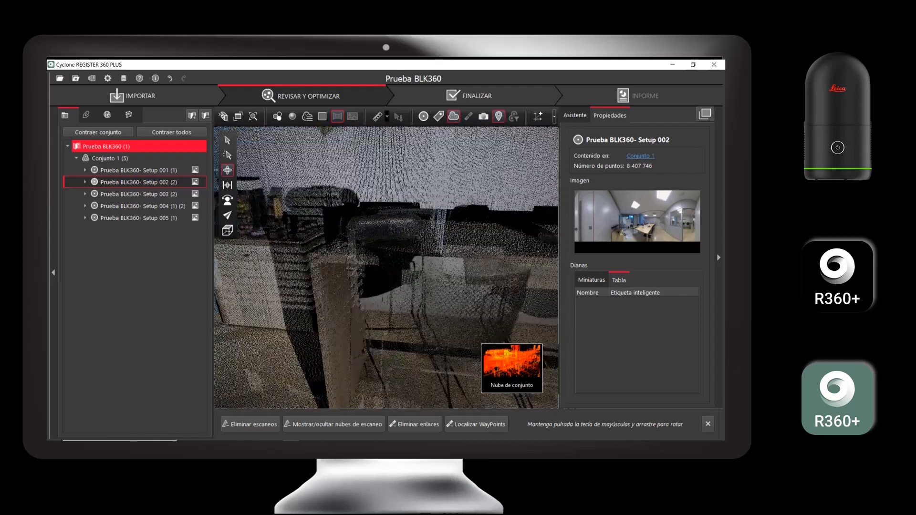
{"action": "left_click_drag", "start_coordinate": [382, 233], "coordinate": [405, 254]}
{"action": "scroll", "coordinate": [402, 236], "scroll_direction": "down", "scroll_amount": 2}
{"action": "scroll", "coordinate": [406, 254], "scroll_direction": "down", "scroll_amount": 3}
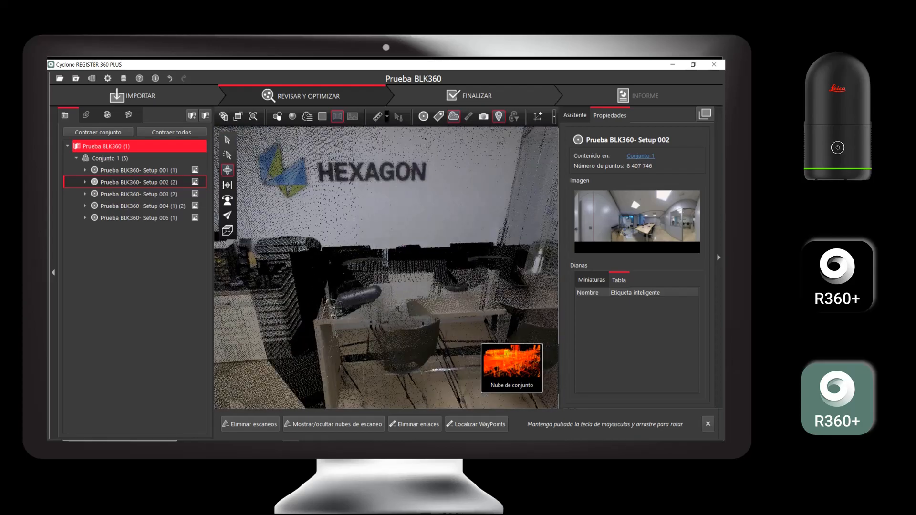
- Inspect the scanner-coloured point cloud around the high table, the blue column and the floor beside the counter
{"action": "right_click_drag", "start_coordinate": [362, 272], "coordinate": [406, 261]}
{"action": "left_click_drag", "start_coordinate": [266, 268], "coordinate": [272, 266]}
{"action": "right_click_drag", "start_coordinate": [272, 265], "coordinate": [288, 215]}
{"action": "scroll", "coordinate": [313, 257], "scroll_direction": "down", "scroll_amount": 3}
{"action": "left_click_drag", "start_coordinate": [432, 231], "coordinate": [467, 231]}
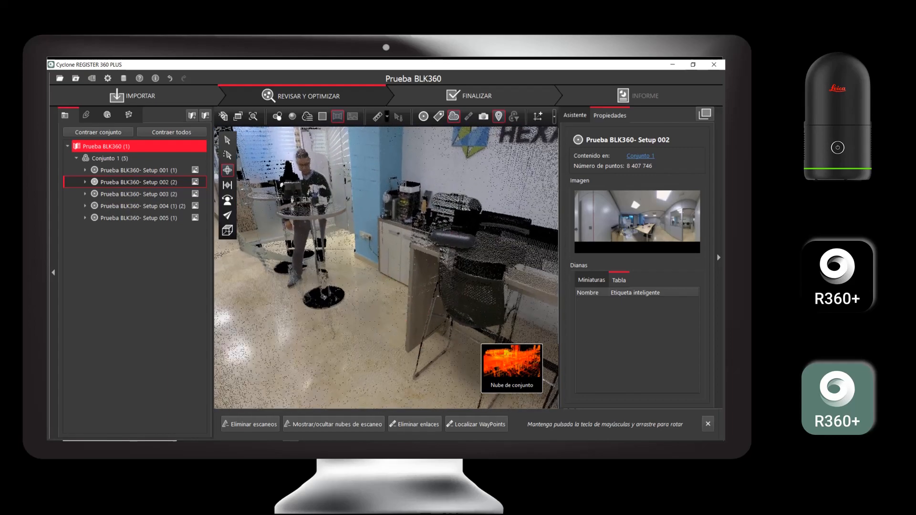
{"action": "left_click_drag", "start_coordinate": [336, 276], "coordinate": [344, 280]}
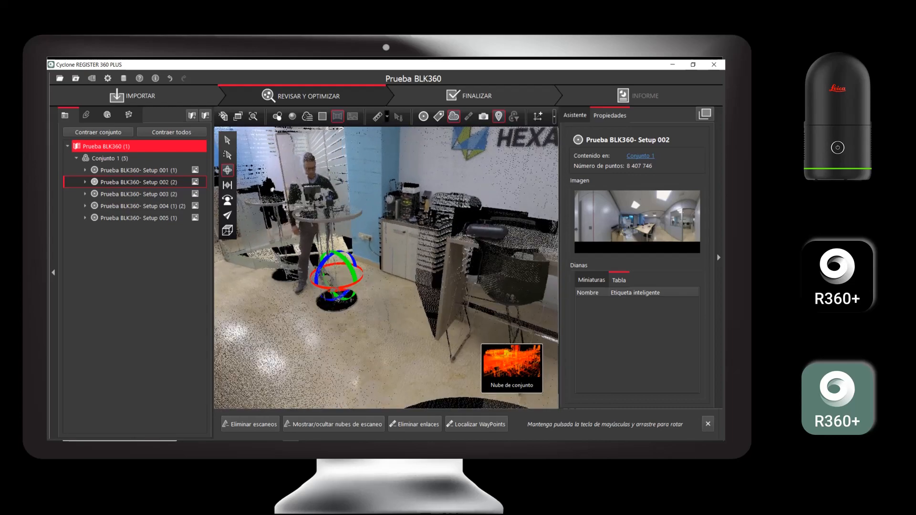
{"action": "scroll", "coordinate": [346, 247], "scroll_direction": "up", "scroll_amount": 2}
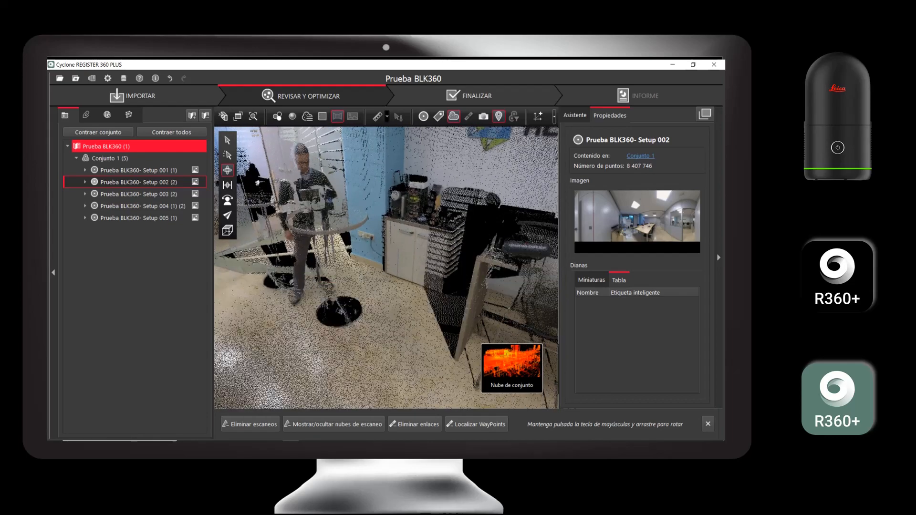
{"action": "mouse_move", "coordinate": [361, 272]}
{"action": "left_mouse_down"}
{"action": "mouse_move", "coordinate": [352, 265]}
{"action": "mouse_move", "coordinate": [350, 275]}
{"action": "left_mouse_up"}
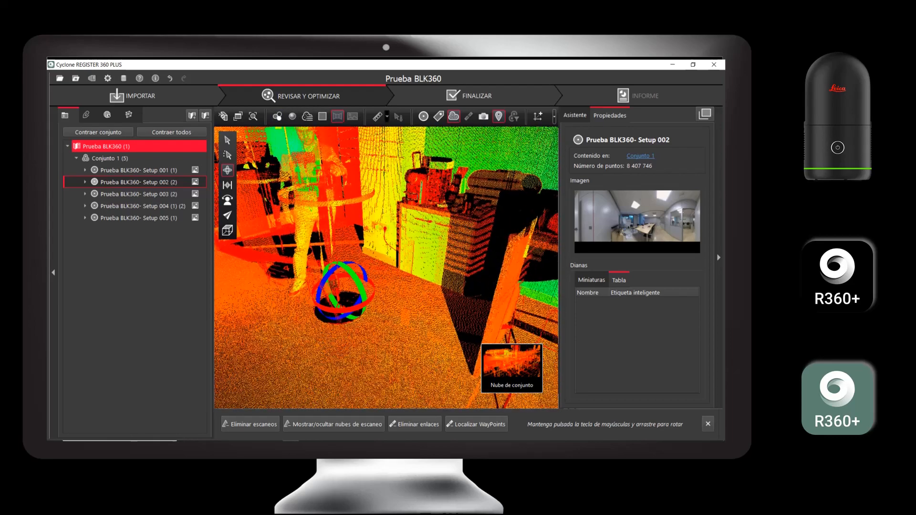
- Open the panoramic view of Prueba BLK360- Setup 001 from the point cloud and turn it towards the high table
{"action": "scroll", "coordinate": [386, 267], "scroll_direction": "down", "scroll_amount": 8}
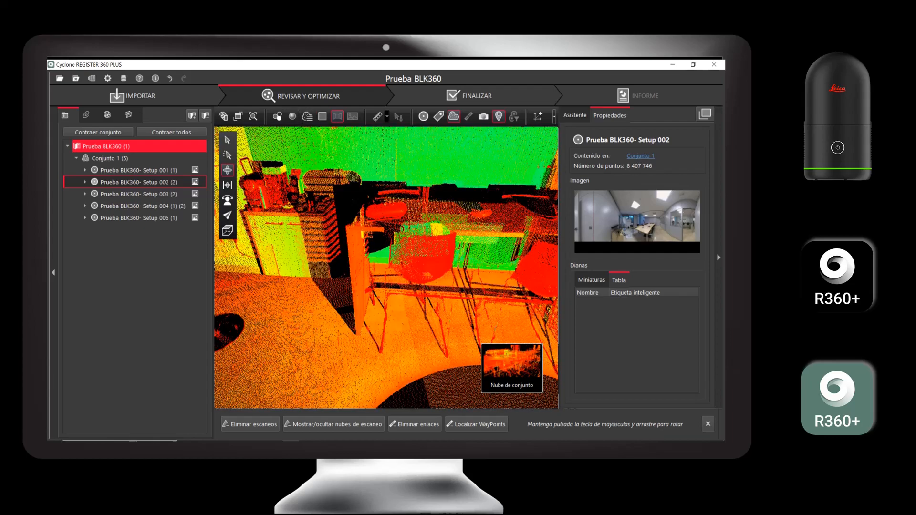
{"action": "scroll", "coordinate": [492, 205], "scroll_direction": "down", "scroll_amount": 5}
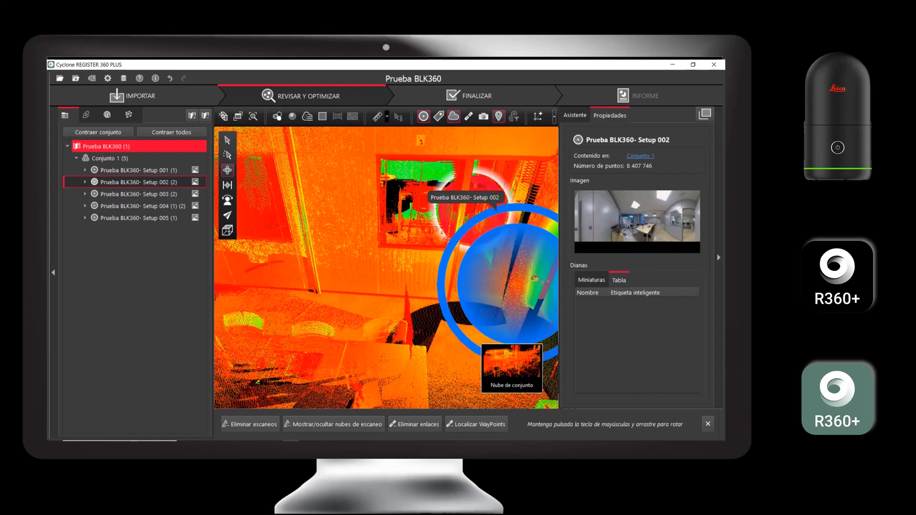
{"action": "double_click", "coordinate": [485, 193]}
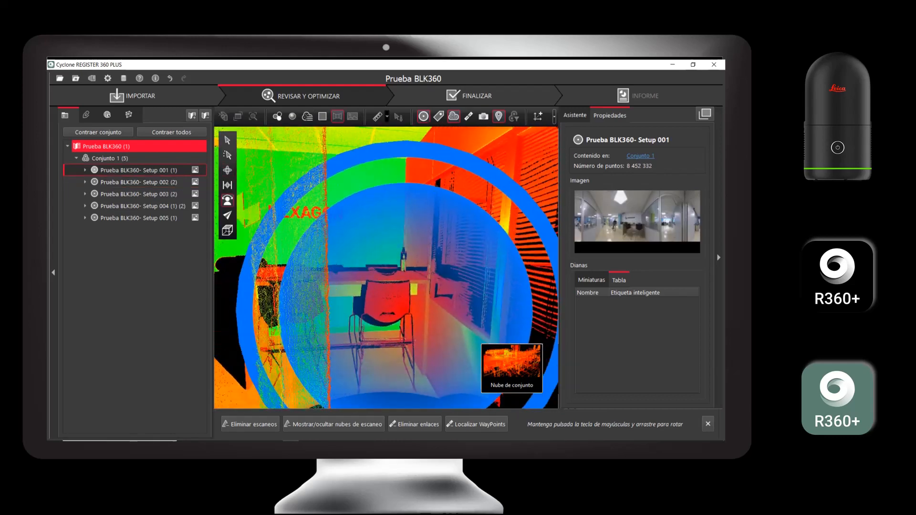
{"action": "left_click_drag", "start_coordinate": [268, 267], "coordinate": [576, 266]}
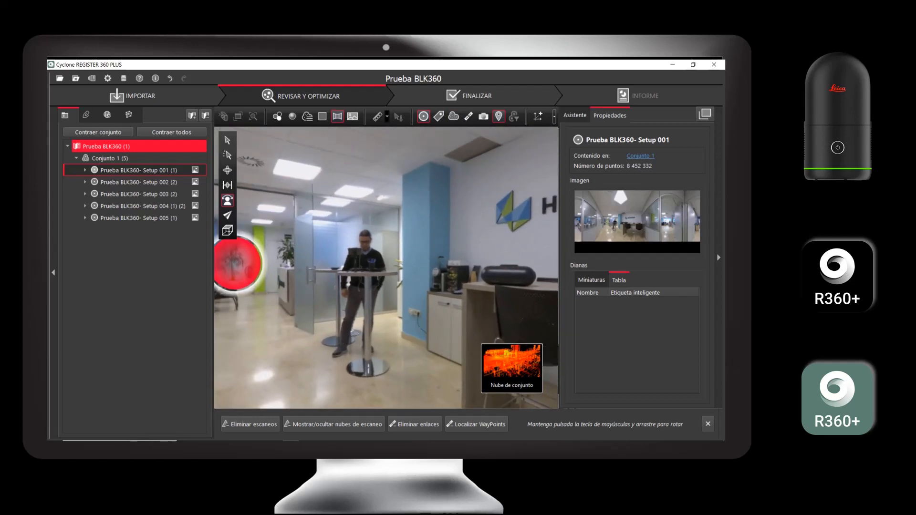
- Look around from Setup 001 at the HEXAGON counter, the high table and the corridor with its setup markers
{"action": "left_click_drag", "start_coordinate": [387, 267], "coordinate": [325, 267]}
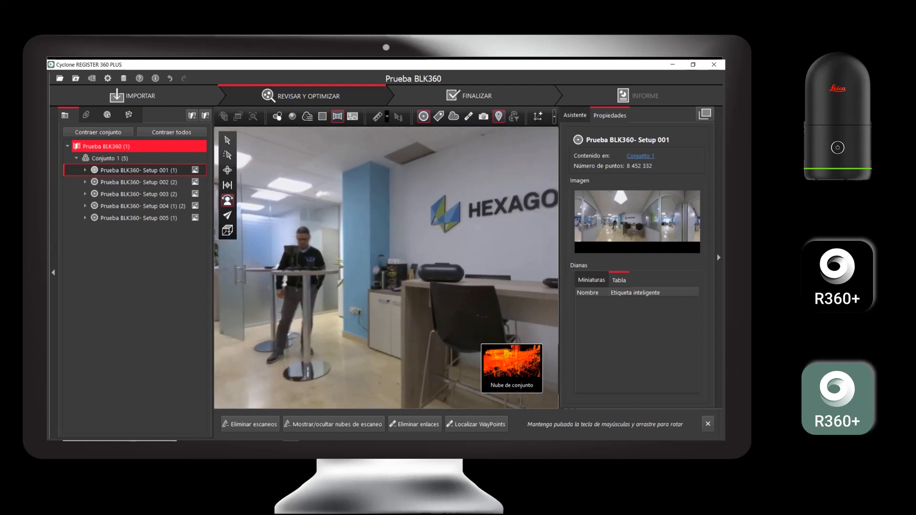
{"action": "left_click_drag", "start_coordinate": [386, 267], "coordinate": [373, 267]}
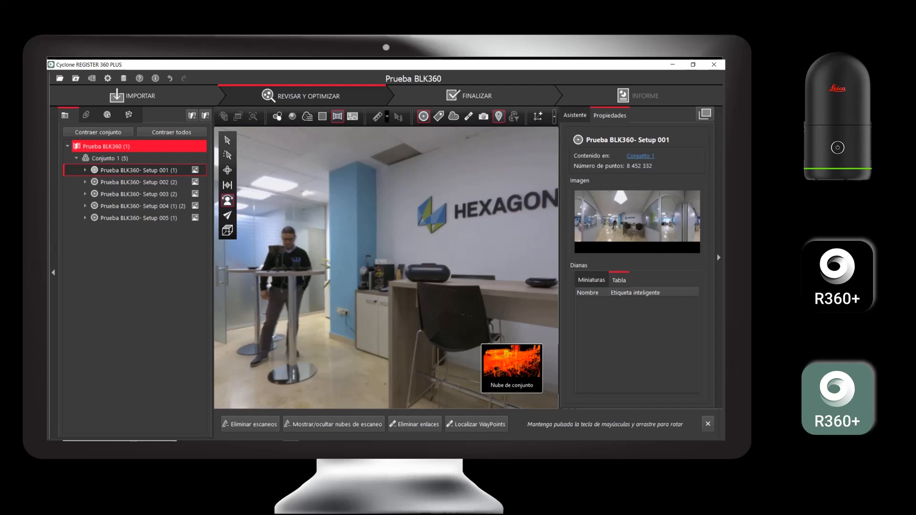
{"action": "scroll", "coordinate": [386, 267], "scroll_direction": "up", "scroll_amount": 2}
{"action": "scroll", "coordinate": [387, 268], "scroll_direction": "up", "scroll_amount": 2}
{"action": "left_click_drag", "start_coordinate": [387, 267], "coordinate": [378, 246]}
{"action": "scroll", "coordinate": [387, 268], "scroll_direction": "down", "scroll_amount": 4}
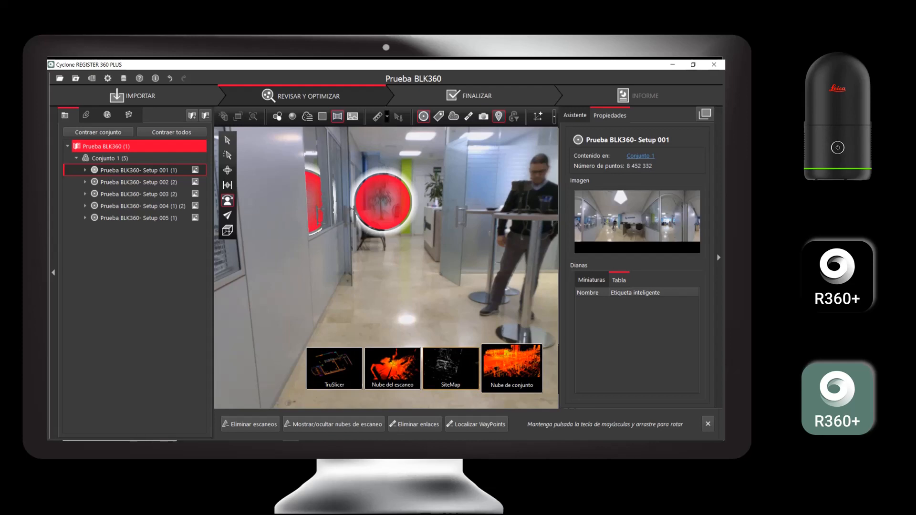
- Return from the panorama to the plan view of the whole bundle and display the links between the setups
{"action": "left_click", "coordinate": [512, 369]}
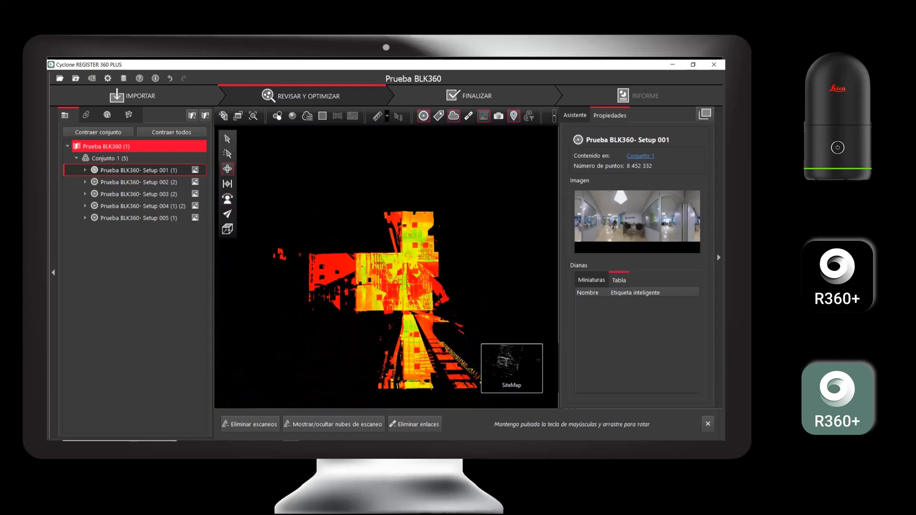
{"action": "scroll", "coordinate": [404, 262], "scroll_direction": "up", "scroll_amount": 4}
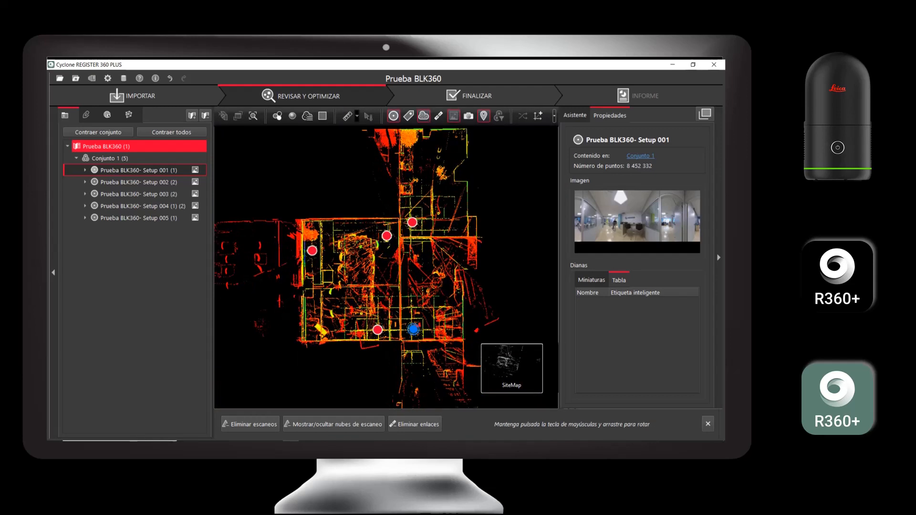
{"action": "left_click", "coordinate": [438, 116]}
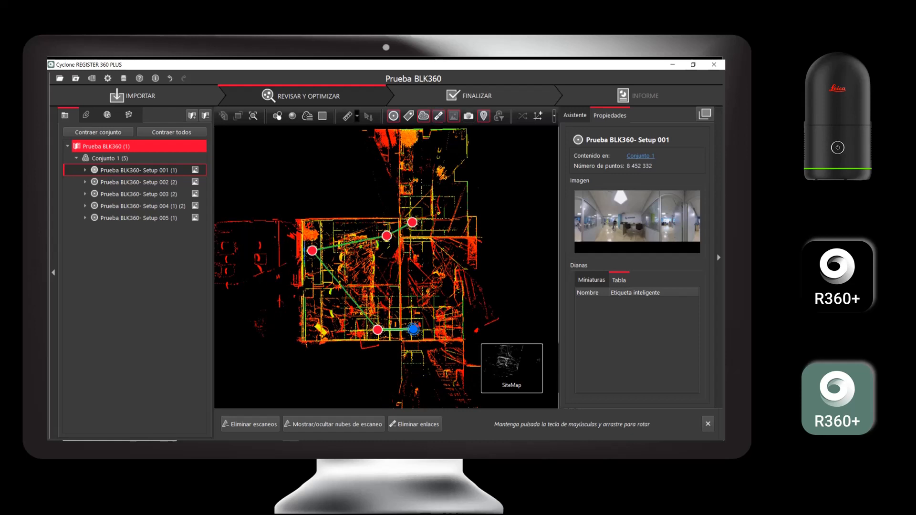
{"action": "left_click_drag", "start_coordinate": [387, 276], "coordinate": [398, 251]}
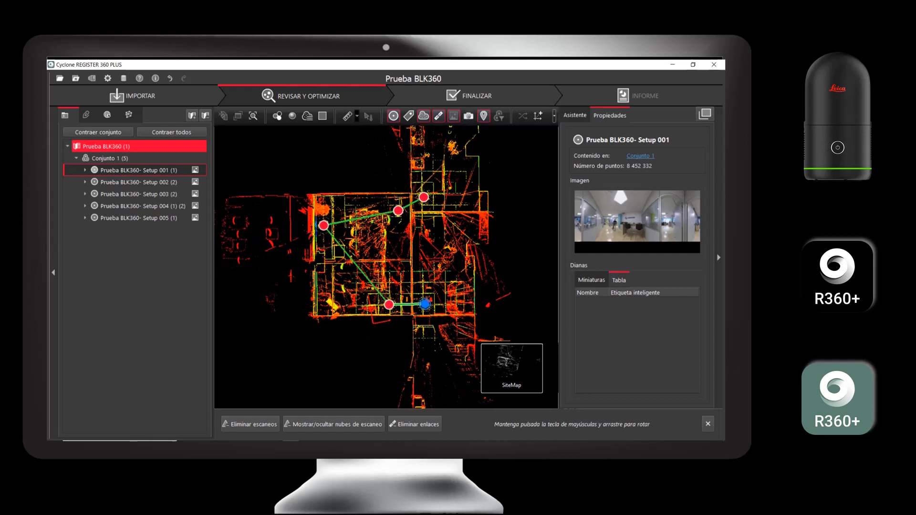
- Review the cloud-to-cloud errors of Conjunto 1's links in its properties and check the details of Enlace 1
{"action": "left_click", "coordinate": [110, 159]}
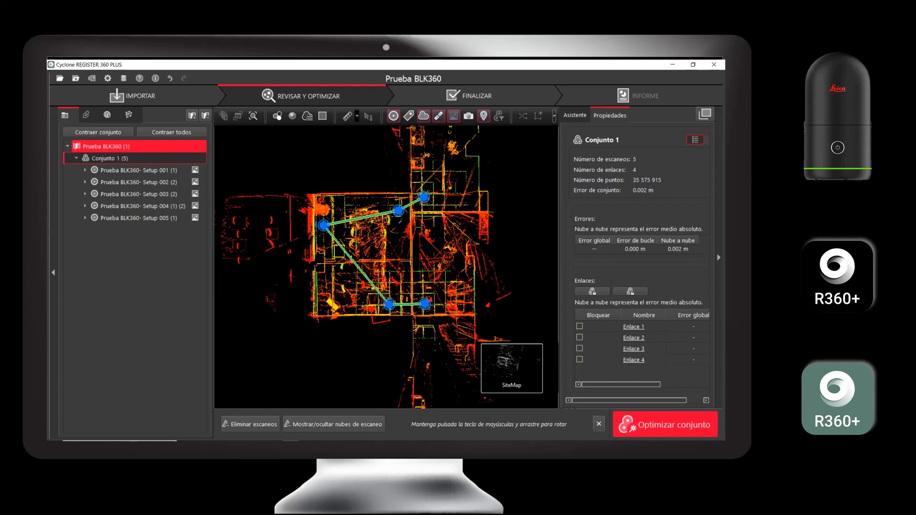
{"action": "left_click_drag", "start_coordinate": [560, 267], "coordinate": [499, 268]}
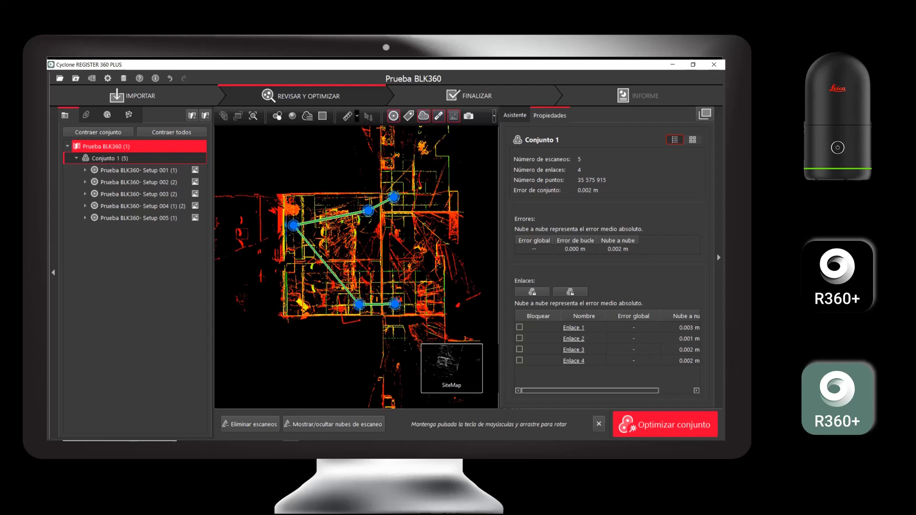
{"action": "left_click_drag", "start_coordinate": [590, 391], "coordinate": [625, 391]}
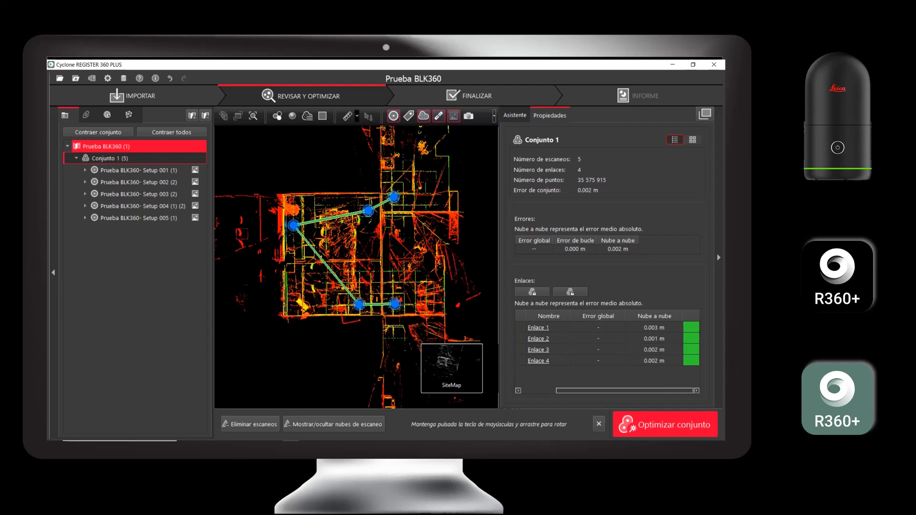
{"action": "left_click", "coordinate": [538, 328]}
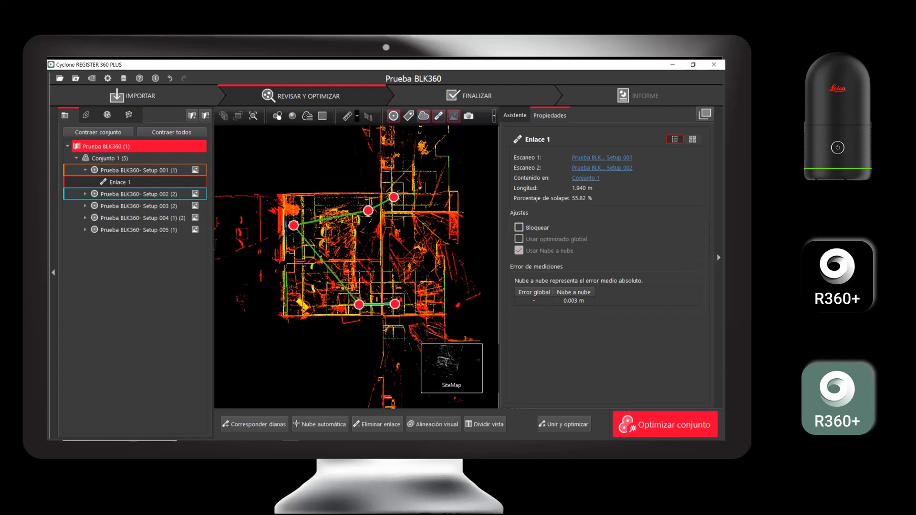
{"action": "left_click", "coordinate": [586, 178]}
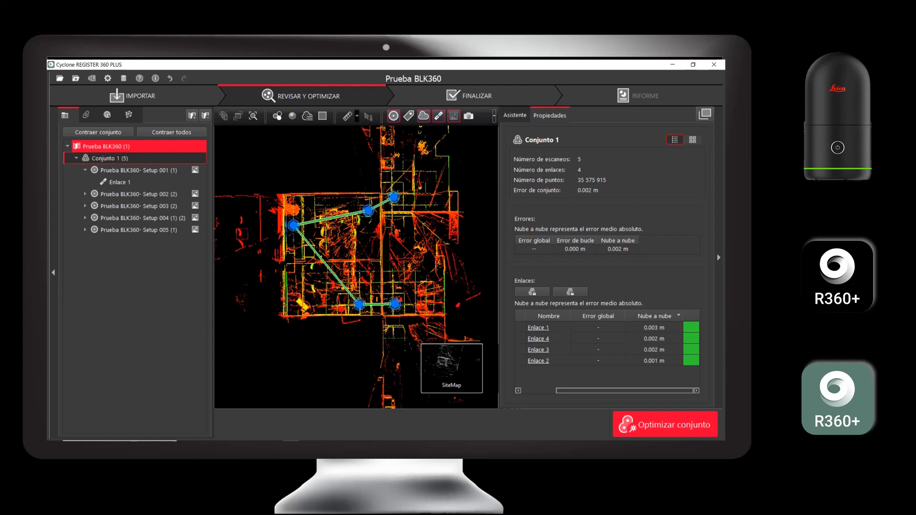
{"action": "left_click_drag", "start_coordinate": [499, 267], "coordinate": [579, 268]}
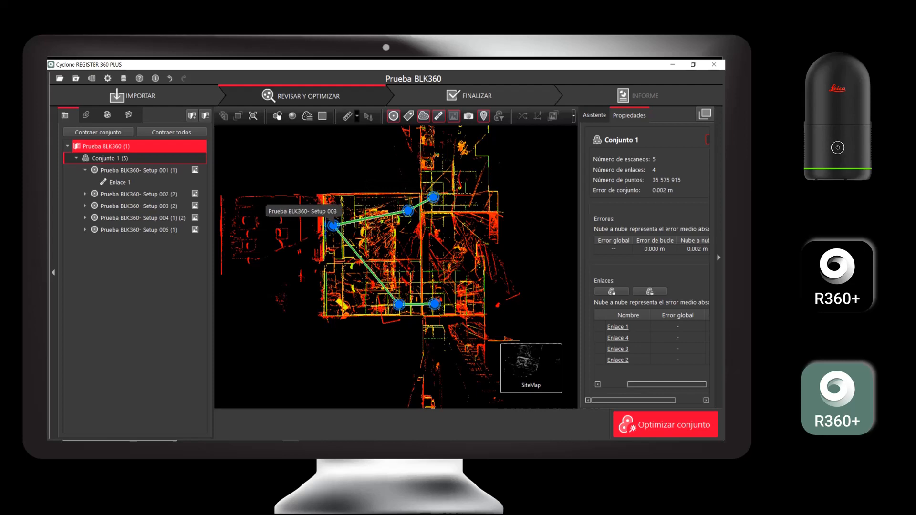
- Open the panoramic view of Prueba BLK360- Setup 003 and look around at the windows, blinds and indoor plant
{"action": "left_click", "coordinate": [332, 225]}
{"action": "left_click", "coordinate": [531, 369]}
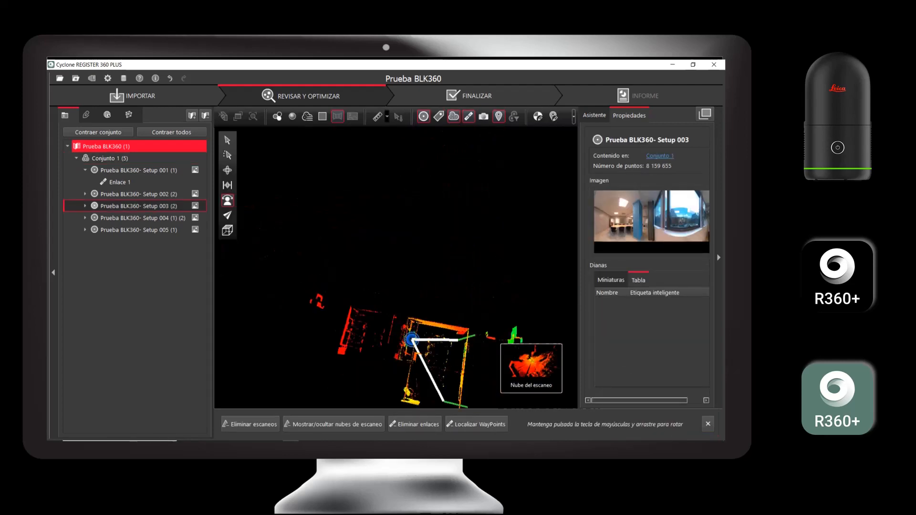
{"action": "mouse_move", "coordinate": [506, 267]}
{"action": "left_mouse_down"}
{"action": "mouse_move", "coordinate": [262, 267]}
{"action": "mouse_move", "coordinate": [525, 268]}
{"action": "left_mouse_up"}
{"action": "left_click_drag", "start_coordinate": [287, 267], "coordinate": [549, 269]}
{"action": "left_click_drag", "start_coordinate": [384, 219], "coordinate": [539, 259]}
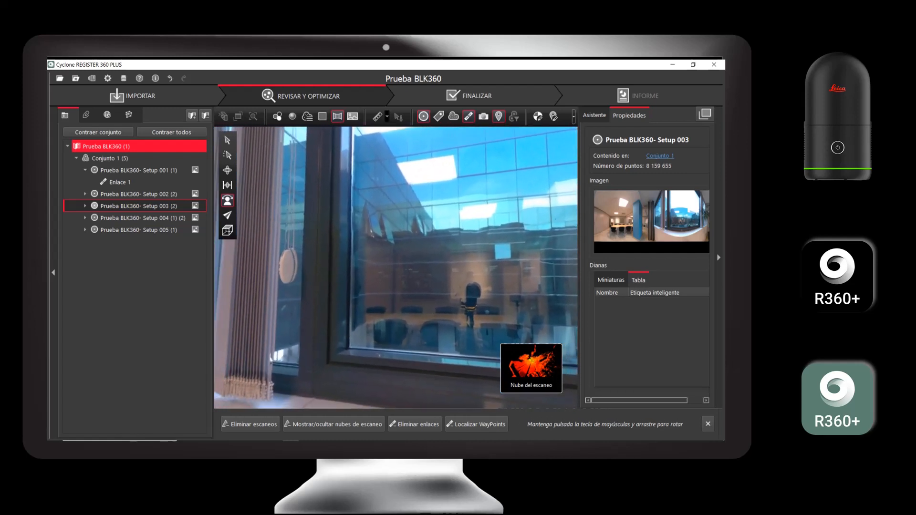
{"action": "left_click_drag", "start_coordinate": [381, 267], "coordinate": [506, 201]}
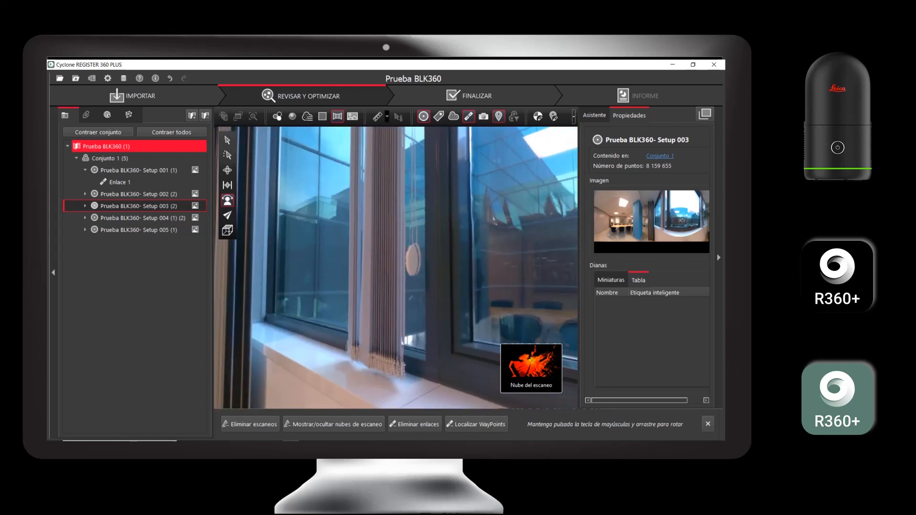
{"action": "left_click_drag", "start_coordinate": [468, 239], "coordinate": [229, 272]}
{"action": "left_click_drag", "start_coordinate": [396, 267], "coordinate": [283, 245]}
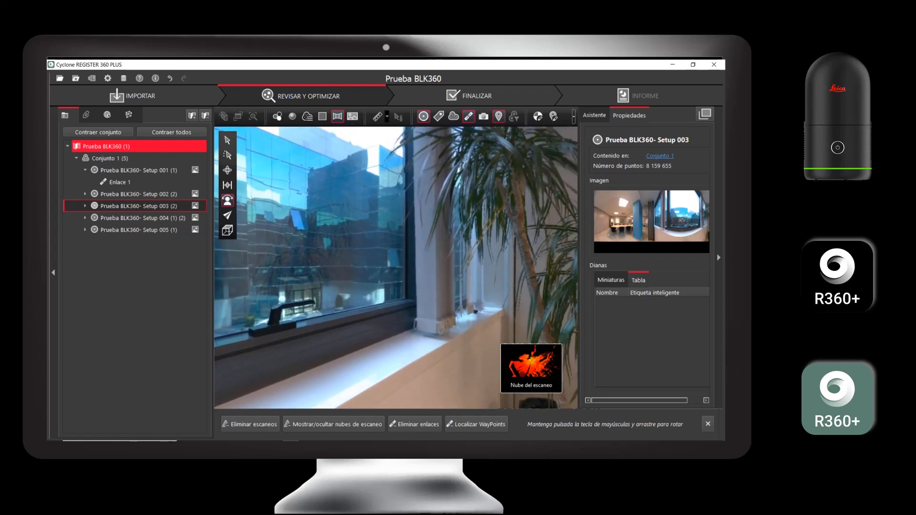
{"action": "mouse_move", "coordinate": [396, 267]}
{"action": "left_mouse_down"}
{"action": "mouse_move", "coordinate": [380, 258]}
{"action": "mouse_move", "coordinate": [401, 263]}
{"action": "left_mouse_up"}
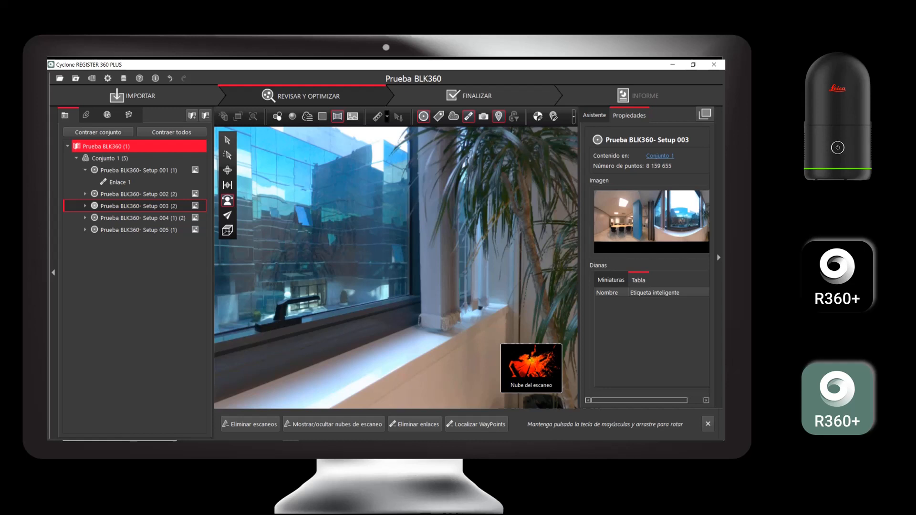
- Turn Setup 003's panorama towards the meeting table, move through Setup 004 (1) to Setup 002 and view its glazed partition
{"action": "left_click_drag", "start_coordinate": [506, 263], "coordinate": [264, 261]}
{"action": "left_click_drag", "start_coordinate": [420, 263], "coordinate": [312, 261]}
{"action": "left_click_drag", "start_coordinate": [406, 262], "coordinate": [305, 267]}
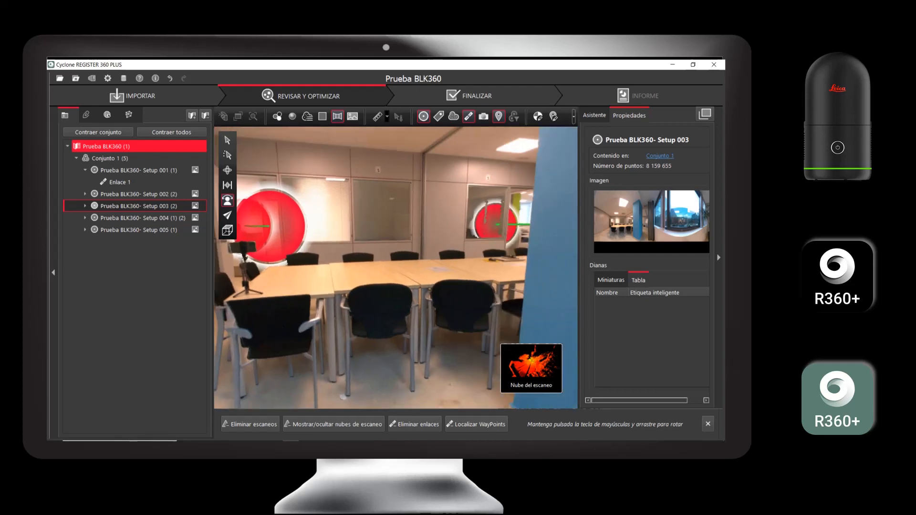
{"action": "left_click", "coordinate": [267, 223]}
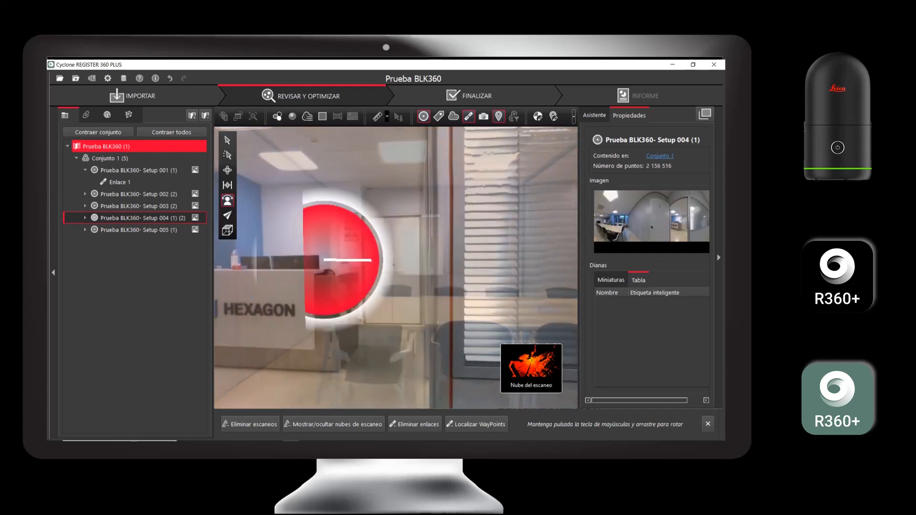
{"action": "left_click_drag", "start_coordinate": [470, 262], "coordinate": [234, 263]}
{"action": "left_click_drag", "start_coordinate": [396, 263], "coordinate": [365, 288]}
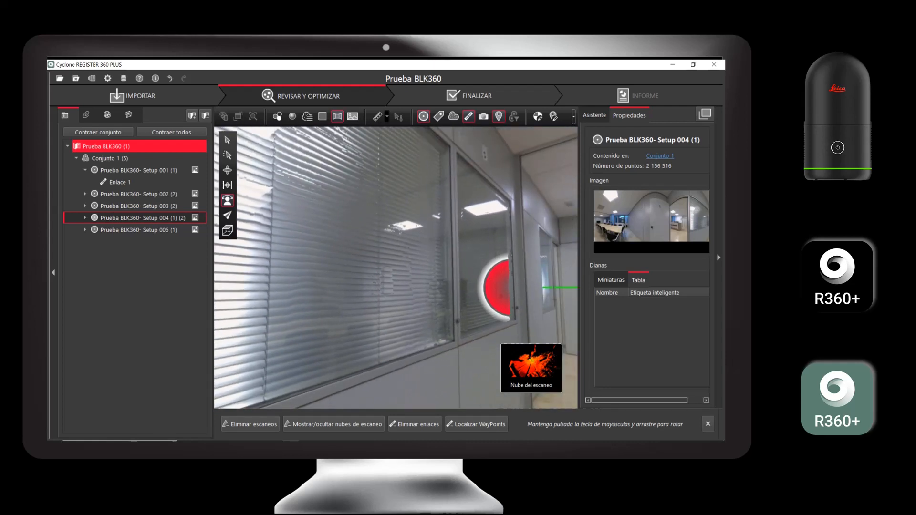
{"action": "left_click_drag", "start_coordinate": [365, 288], "coordinate": [297, 271]}
{"action": "double_click", "coordinate": [490, 261]}
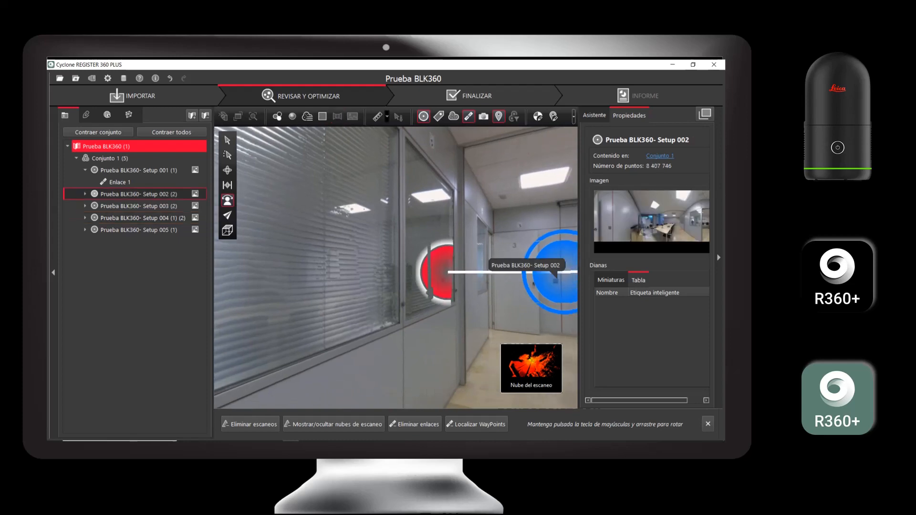
{"action": "mouse_move", "coordinate": [477, 308]}
{"action": "left_mouse_down"}
{"action": "mouse_move", "coordinate": [364, 313]}
{"action": "mouse_move", "coordinate": [549, 312]}
{"action": "mouse_move", "coordinate": [505, 313]}
{"action": "left_mouse_up"}
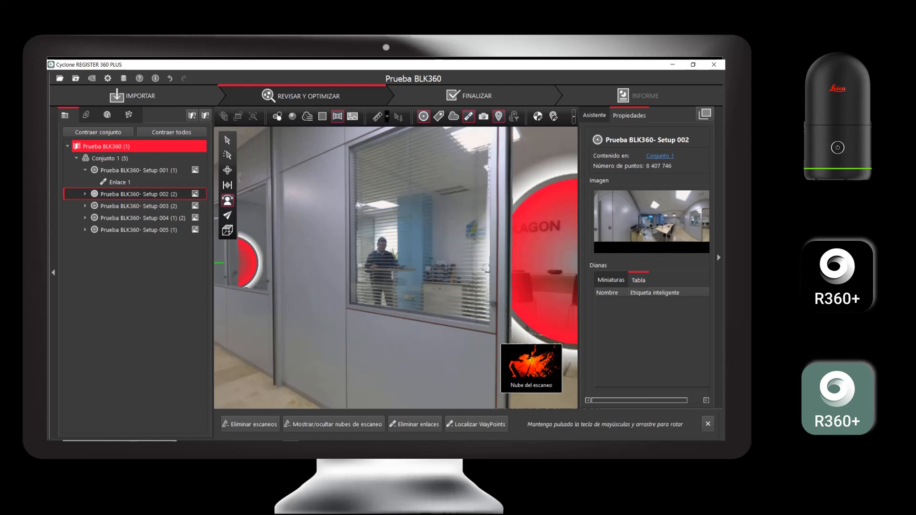
{"action": "left_click_drag", "start_coordinate": [521, 231], "coordinate": [494, 231]}
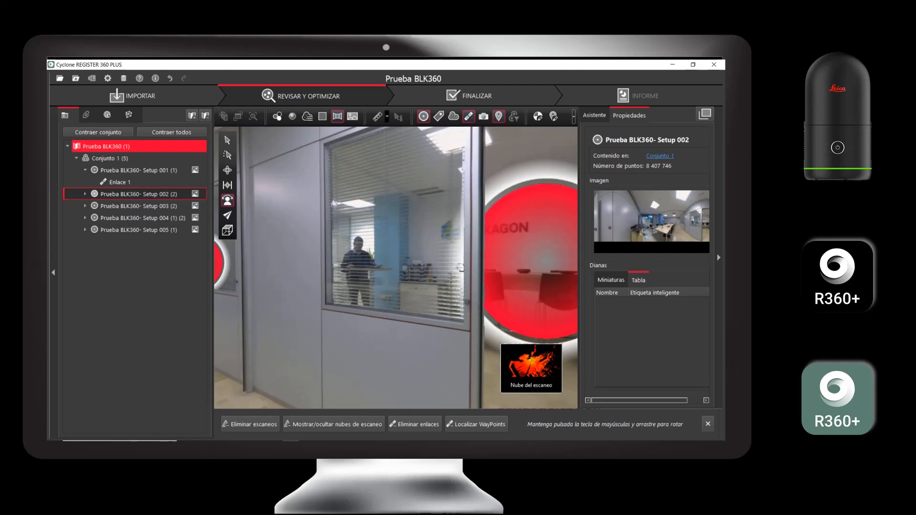
- Switch Setup 002 from the panorama to its point cloud and examine the partition wall and window beside the setup
{"action": "left_click", "coordinate": [228, 170]}
{"action": "left_click_drag", "start_coordinate": [451, 262], "coordinate": [461, 307]}
{"action": "mouse_move", "coordinate": [525, 363]}
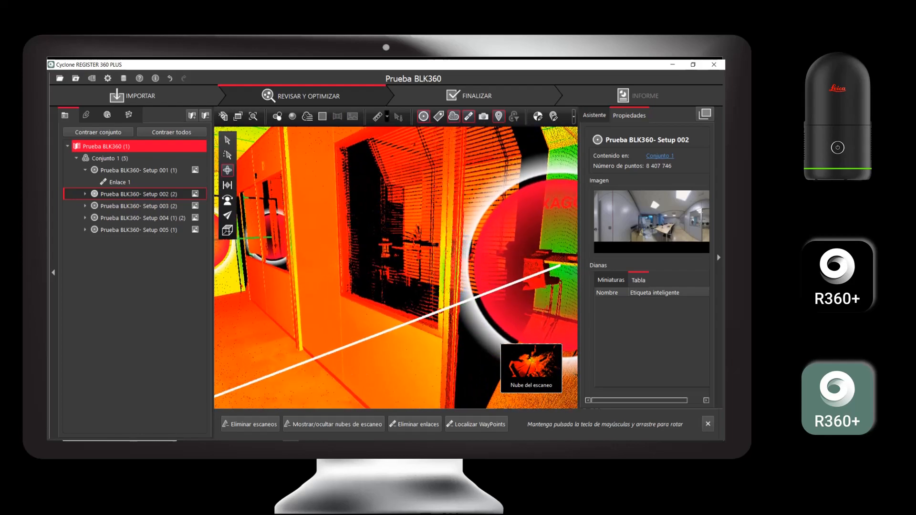
{"action": "scroll", "coordinate": [462, 308], "scroll_direction": "down", "scroll_amount": 5}
{"action": "scroll", "coordinate": [463, 308], "scroll_direction": "up", "scroll_amount": 4}
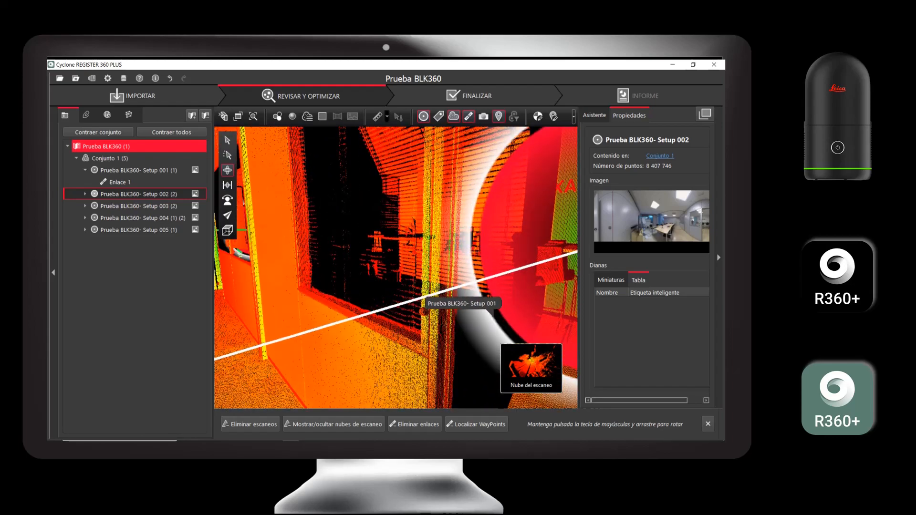
{"action": "scroll", "coordinate": [518, 296], "scroll_direction": "up", "scroll_amount": 1}
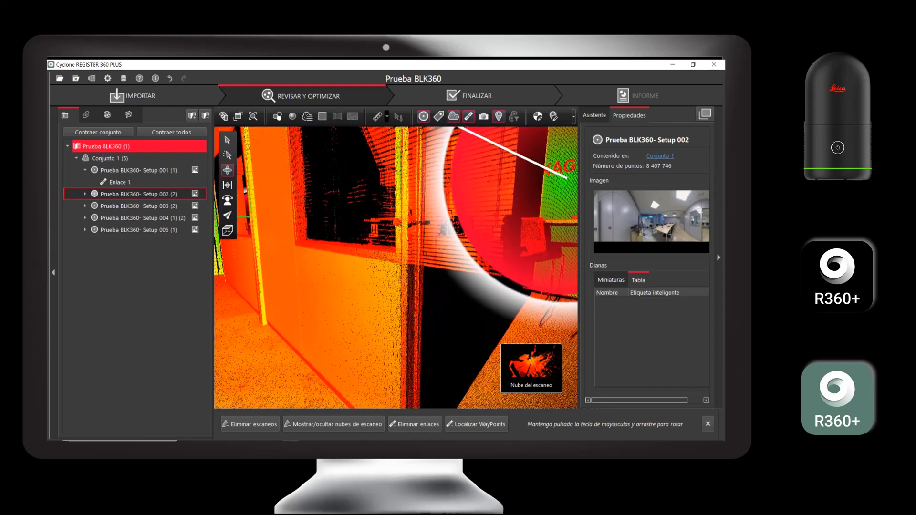
{"action": "left_click_drag", "start_coordinate": [518, 296], "coordinate": [563, 313]}
{"action": "scroll", "coordinate": [525, 293], "scroll_direction": "up", "scroll_amount": 2}
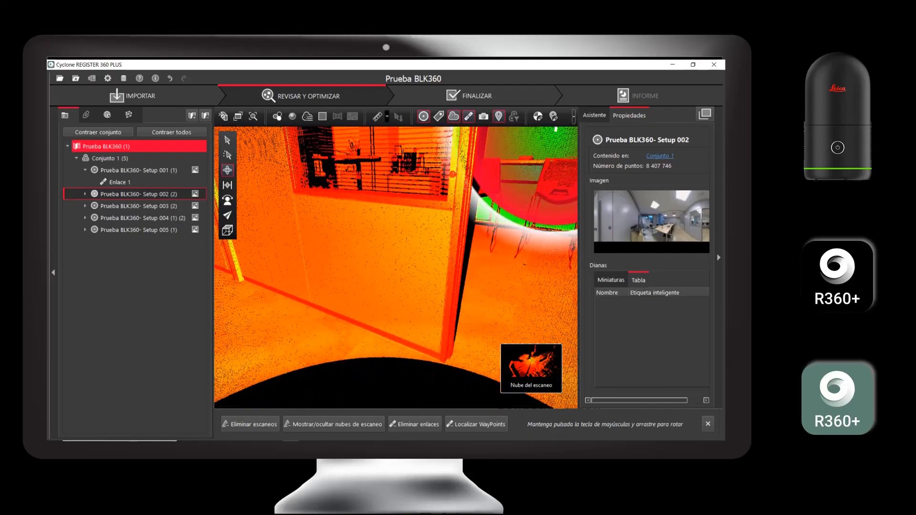
{"action": "left_click_drag", "start_coordinate": [356, 257], "coordinate": [370, 255]}
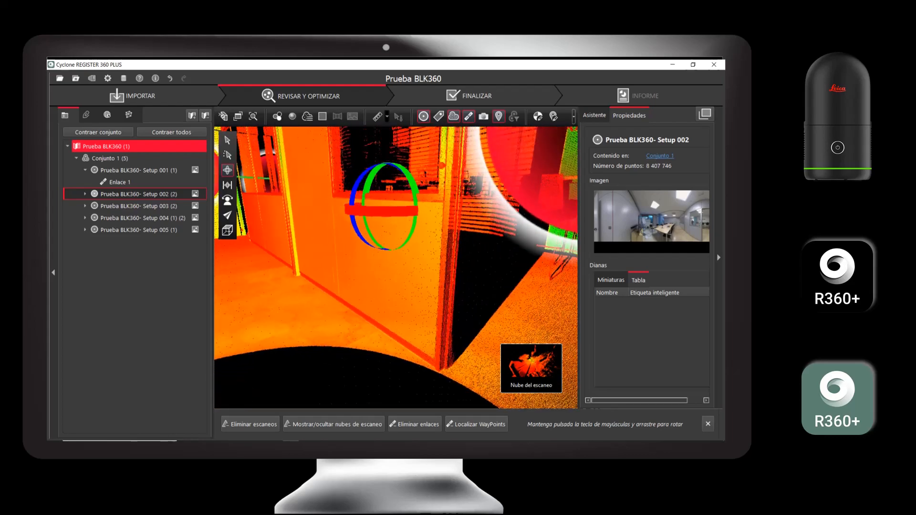
{"action": "left_click_drag", "start_coordinate": [387, 207], "coordinate": [416, 280]}
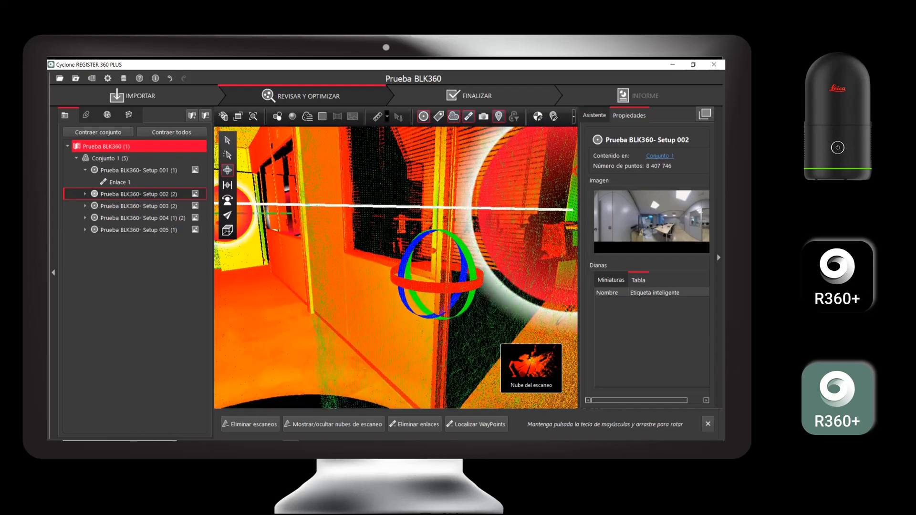
- Inspect the points behind the glass partition, around the cabinet and blinds next to the HEXAGON wall, from several angles
{"action": "scroll", "coordinate": [429, 184], "scroll_direction": "up", "scroll_amount": 8}
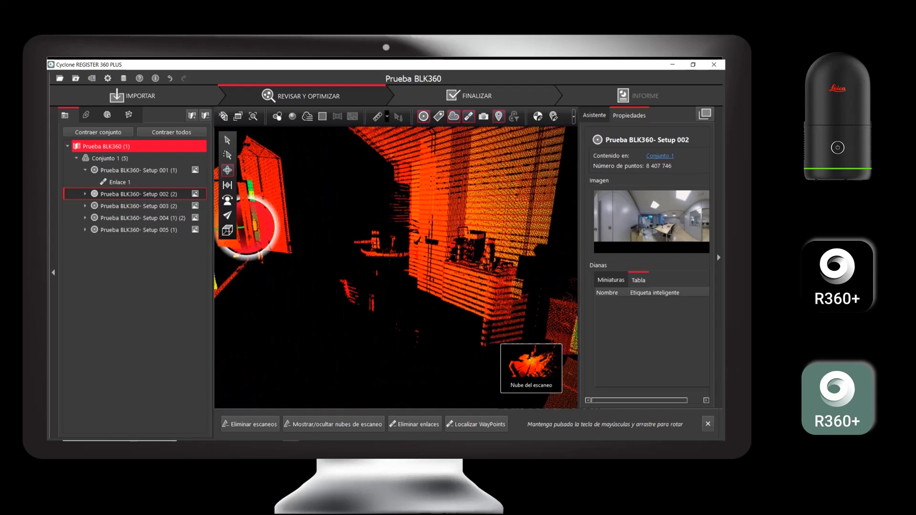
{"action": "scroll", "coordinate": [487, 232], "scroll_direction": "down", "scroll_amount": 5}
{"action": "left_click_drag", "start_coordinate": [488, 233], "coordinate": [443, 235]}
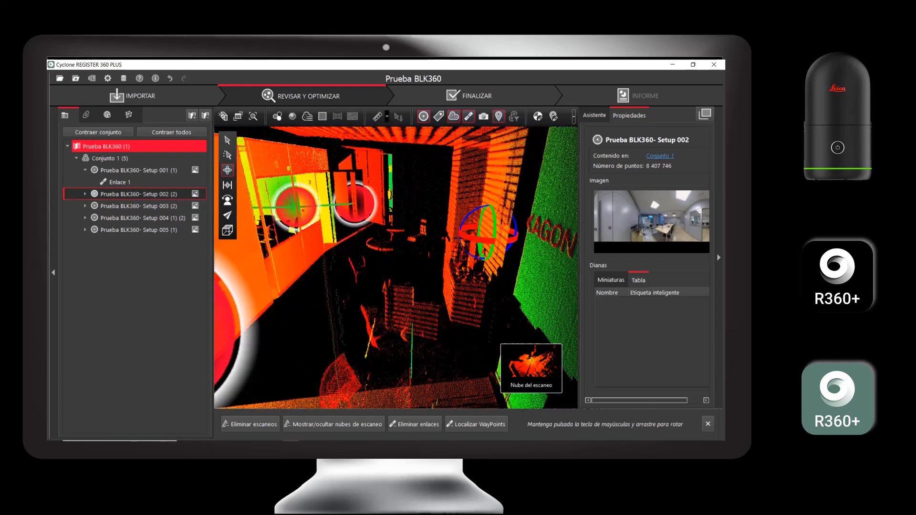
{"action": "scroll", "coordinate": [425, 222], "scroll_direction": "down", "scroll_amount": 2}
{"action": "scroll", "coordinate": [470, 241], "scroll_direction": "down", "scroll_amount": 5}
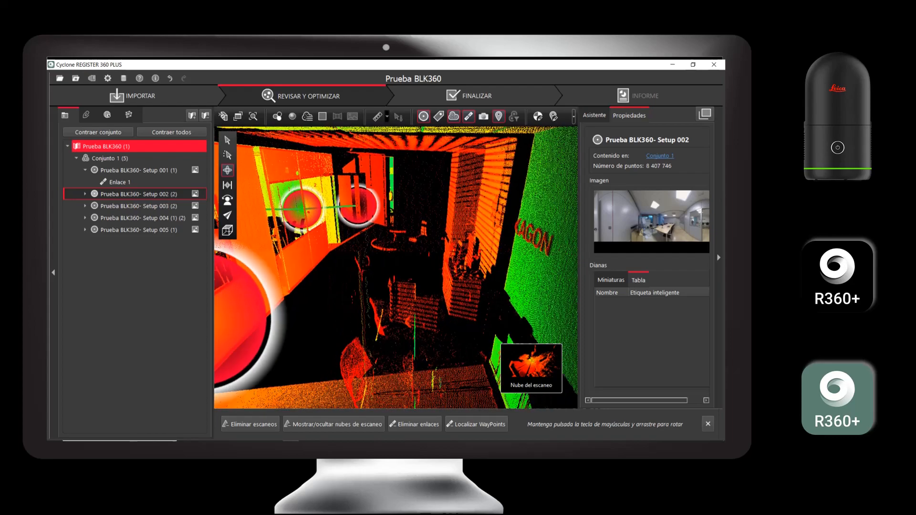
{"action": "left_click_drag", "start_coordinate": [476, 246], "coordinate": [429, 253]}
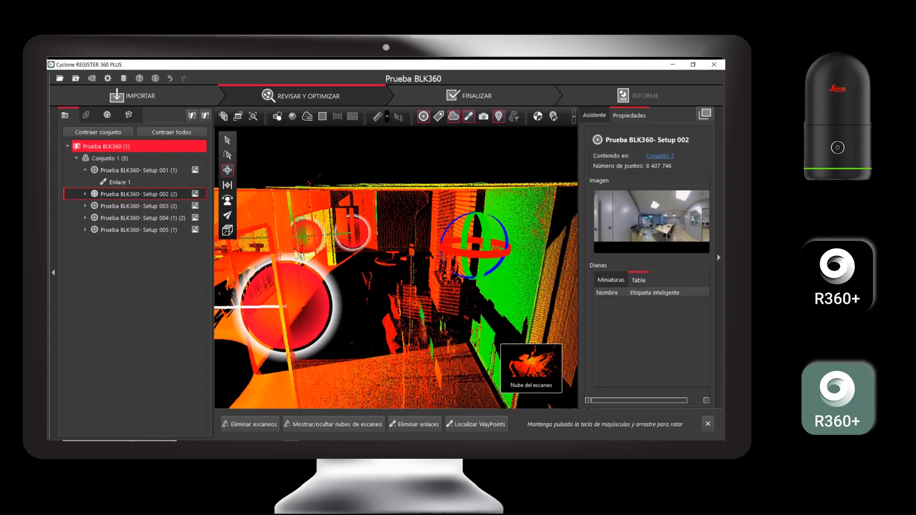
{"action": "scroll", "coordinate": [444, 243], "scroll_direction": "up", "scroll_amount": 5}
{"action": "scroll", "coordinate": [425, 234], "scroll_direction": "up", "scroll_amount": 2}
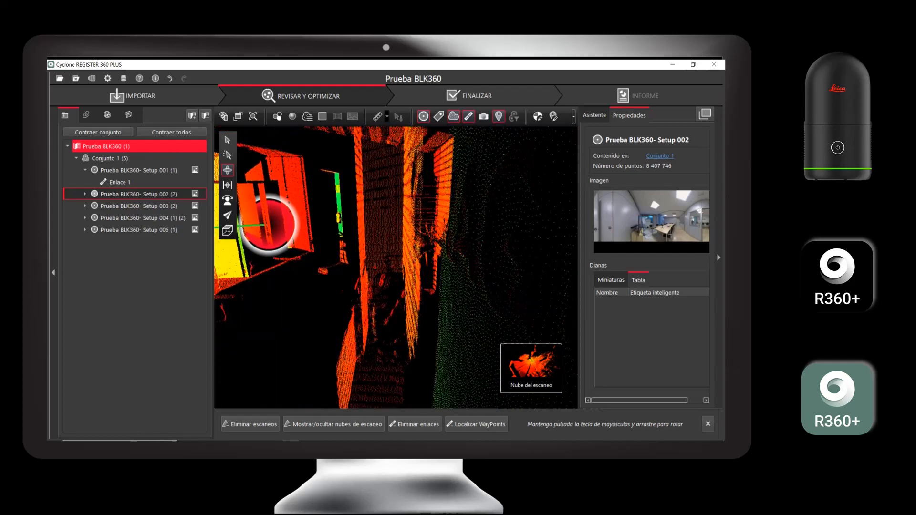
{"action": "left_click_drag", "start_coordinate": [400, 215], "coordinate": [444, 234]}
{"action": "scroll", "coordinate": [248, 208], "scroll_direction": "down", "scroll_amount": 6}
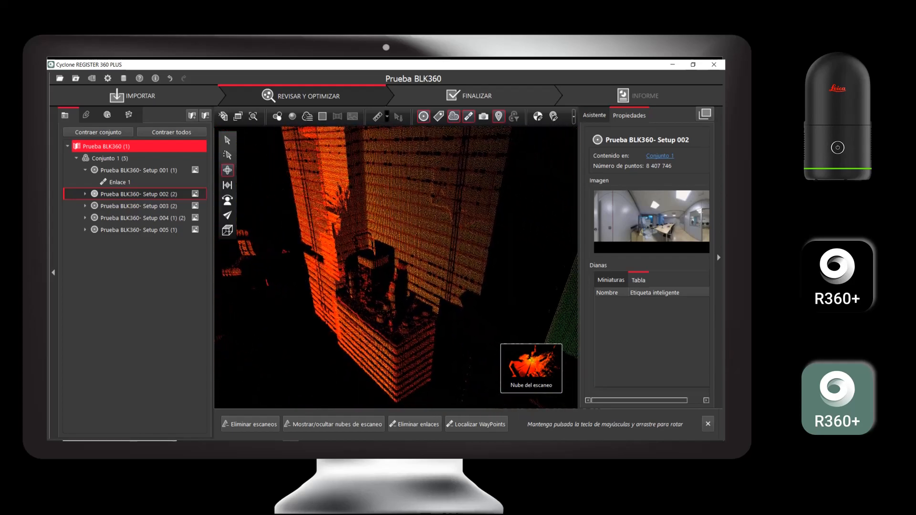
{"action": "scroll", "coordinate": [258, 210], "scroll_direction": "down", "scroll_amount": 2}
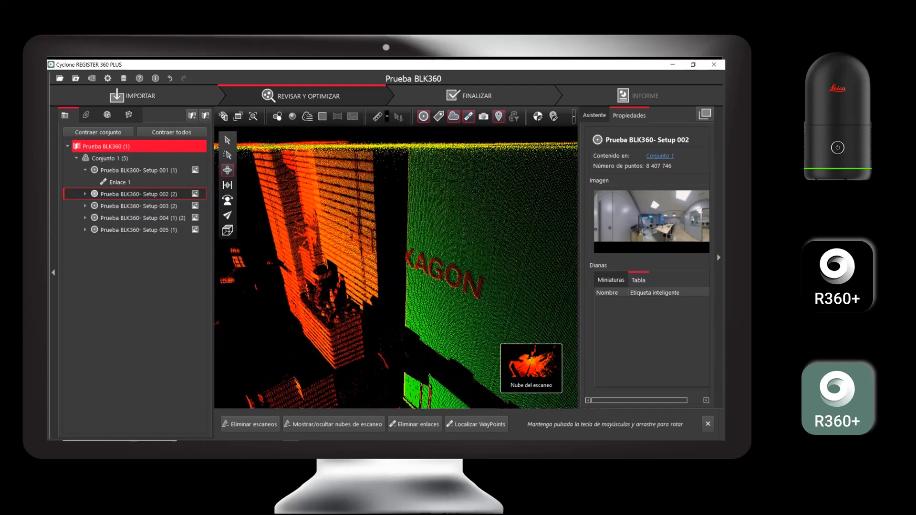
{"action": "left_click_drag", "start_coordinate": [368, 259], "coordinate": [401, 236]}
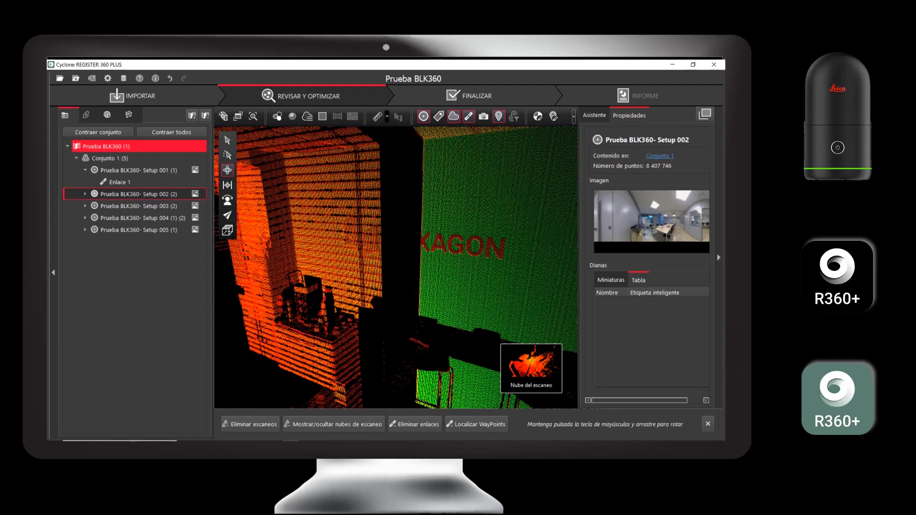
{"action": "right_click_drag", "start_coordinate": [400, 243], "coordinate": [403, 225]}
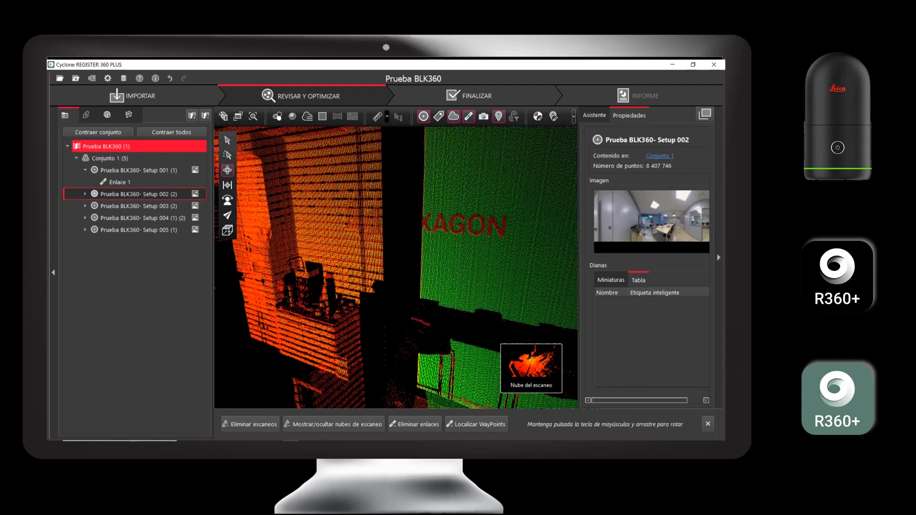
{"action": "left_click", "coordinate": [463, 262]}
{"action": "left_click", "coordinate": [338, 218]}
{"action": "left_click", "coordinate": [462, 262]}
{"action": "right_click_drag", "start_coordinate": [462, 262], "coordinate": [450, 258]}
{"action": "left_click_drag", "start_coordinate": [455, 275], "coordinate": [448, 271]}
{"action": "left_click", "coordinate": [347, 238]}
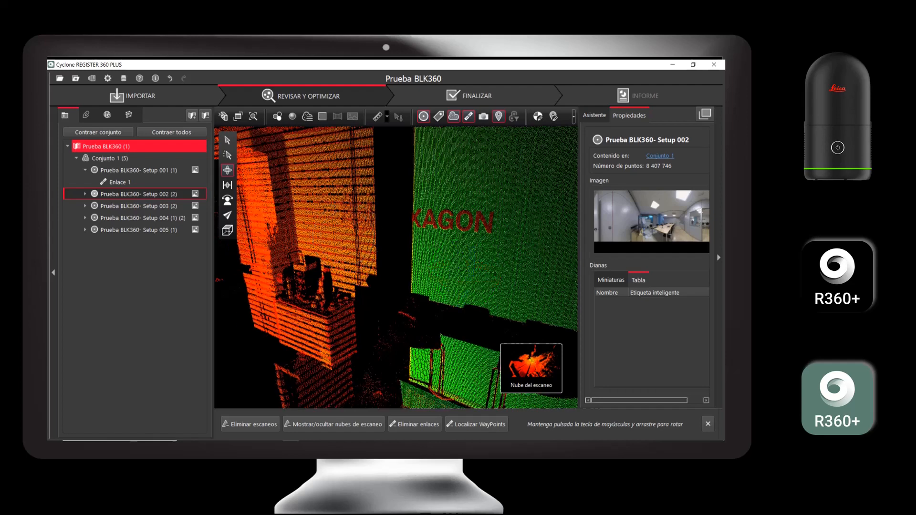
{"action": "left_click", "coordinate": [347, 238]}
{"action": "left_click", "coordinate": [344, 233]}
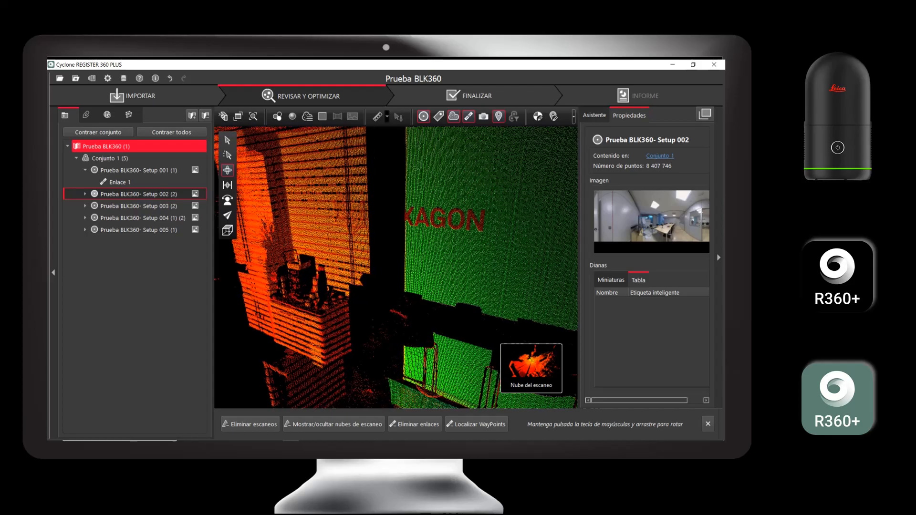
{"action": "left_click_drag", "start_coordinate": [442, 255], "coordinate": [389, 257]}
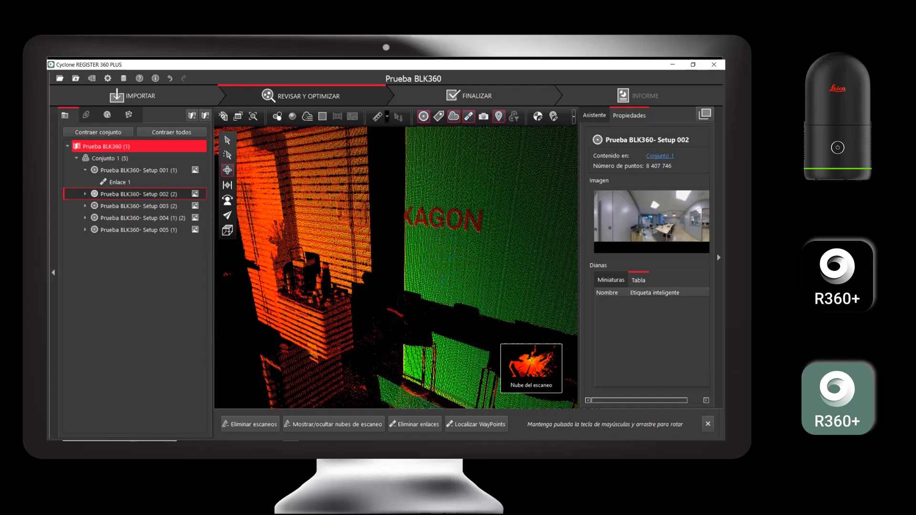
- Examine Setup 002's point cloud across the room, from the HEXAGON wall and blinds to the round table and ceiling
{"action": "scroll", "coordinate": [389, 257], "scroll_direction": "down", "scroll_amount": 2}
{"action": "right_click_drag", "start_coordinate": [329, 277], "coordinate": [393, 272]}
{"action": "left_click_drag", "start_coordinate": [393, 272], "coordinate": [391, 286]}
{"action": "right_click_drag", "start_coordinate": [342, 285], "coordinate": [393, 282]}
{"action": "left_click_drag", "start_coordinate": [392, 282], "coordinate": [401, 284]}
{"action": "scroll", "coordinate": [398, 282], "scroll_direction": "down", "scroll_amount": 1}
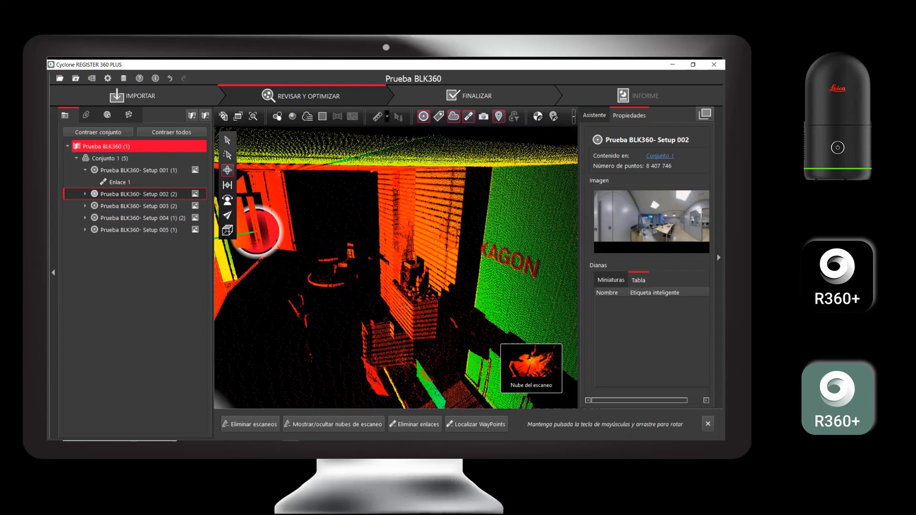
{"action": "mouse_move", "coordinate": [382, 278]}
{"action": "left_mouse_down"}
{"action": "mouse_move", "coordinate": [363, 278]}
{"action": "mouse_move", "coordinate": [380, 278]}
{"action": "left_mouse_up"}
{"action": "scroll", "coordinate": [379, 272], "scroll_direction": "up", "scroll_amount": 1}
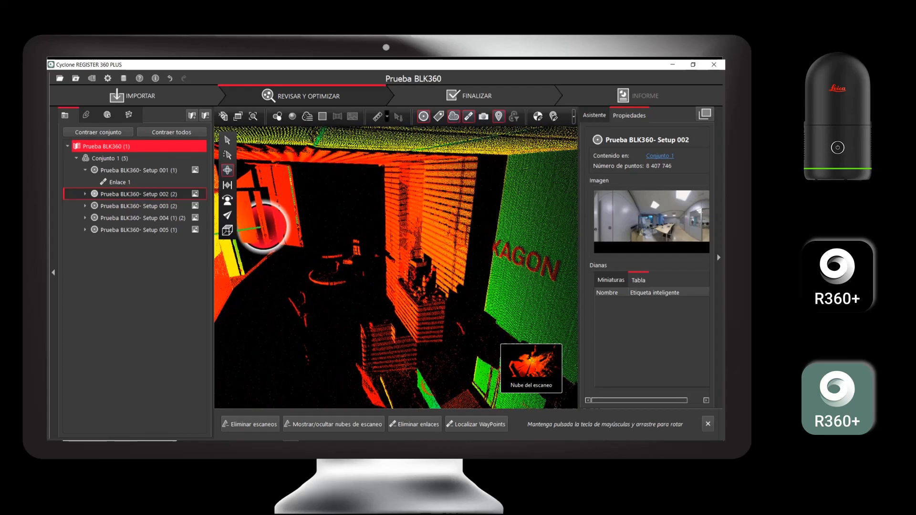
- Survey the complete point cloud from outside, checking the stray points projected beyond the rooms around Setup 001 and Setup 005
{"action": "scroll", "coordinate": [380, 272], "scroll_direction": "down", "scroll_amount": 5}
{"action": "scroll", "coordinate": [328, 224], "scroll_direction": "down", "scroll_amount": 2}
{"action": "left_click_drag", "start_coordinate": [328, 225], "coordinate": [264, 253]}
{"action": "scroll", "coordinate": [346, 184], "scroll_direction": "up", "scroll_amount": 2}
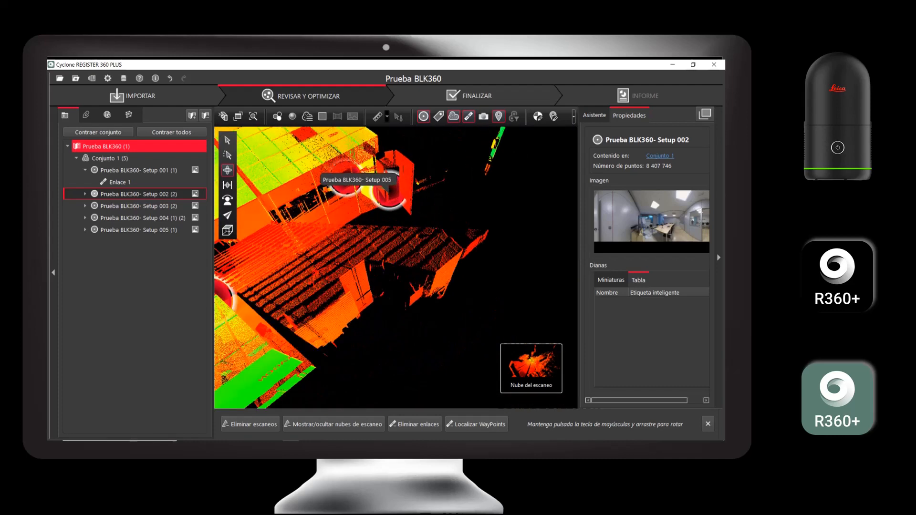
{"action": "scroll", "coordinate": [346, 184], "scroll_direction": "down", "scroll_amount": 2}
{"action": "left_click_drag", "start_coordinate": [345, 227], "coordinate": [422, 217]}
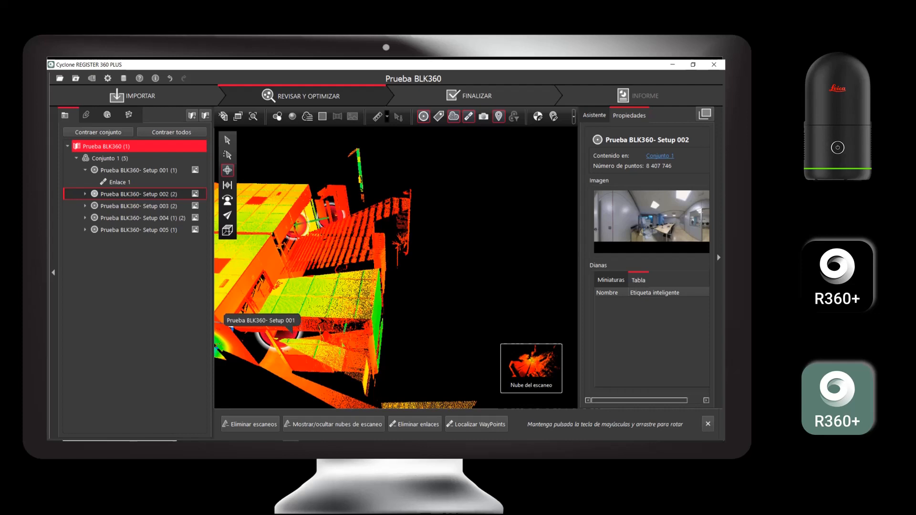
{"action": "left_click_drag", "start_coordinate": [356, 292], "coordinate": [384, 271]}
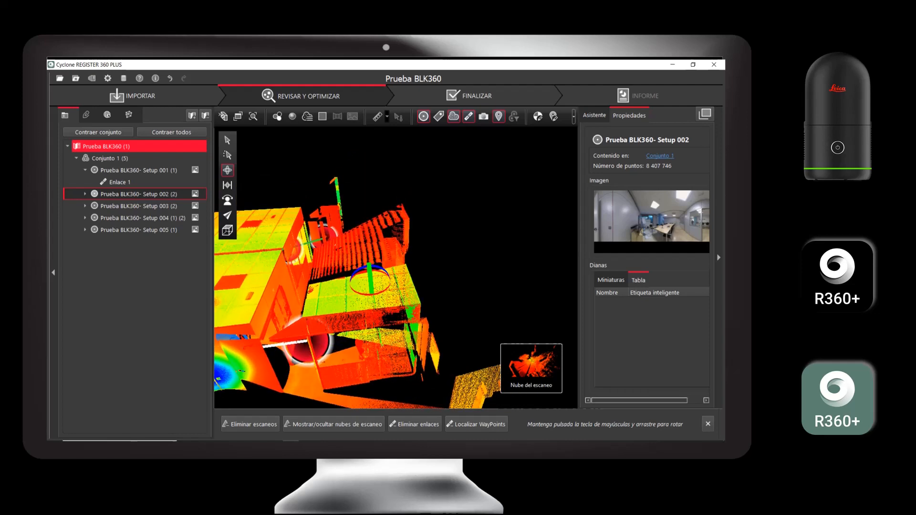
{"action": "scroll", "coordinate": [396, 260], "scroll_direction": "up", "scroll_amount": 3}
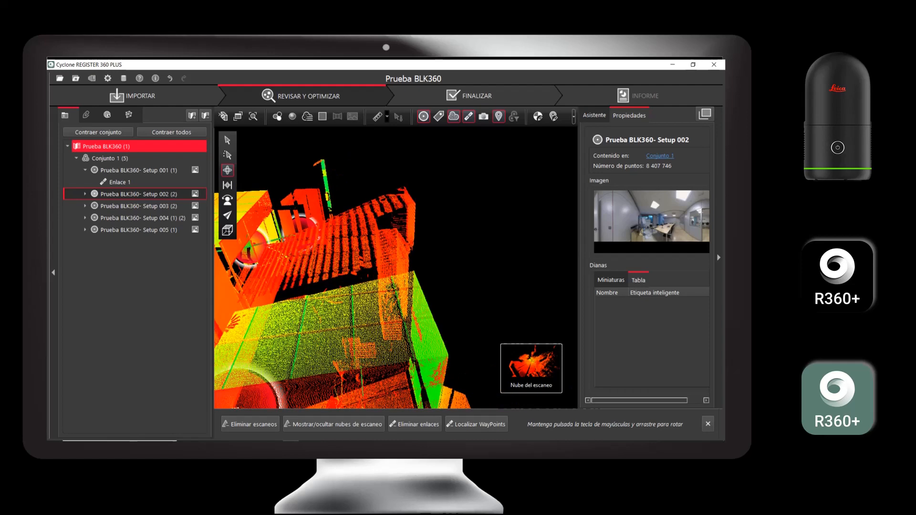
{"action": "scroll", "coordinate": [396, 267], "scroll_direction": "down", "scroll_amount": 5}
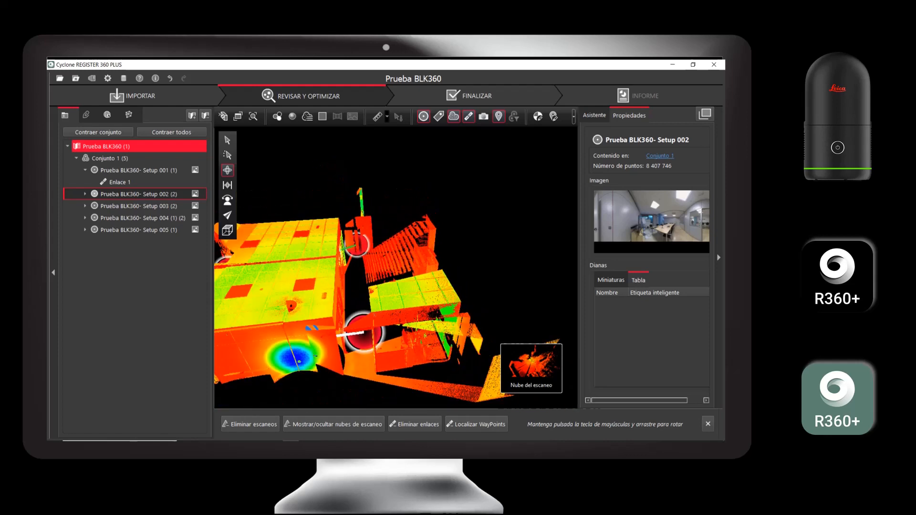
{"action": "left_click_drag", "start_coordinate": [384, 313], "coordinate": [367, 283]}
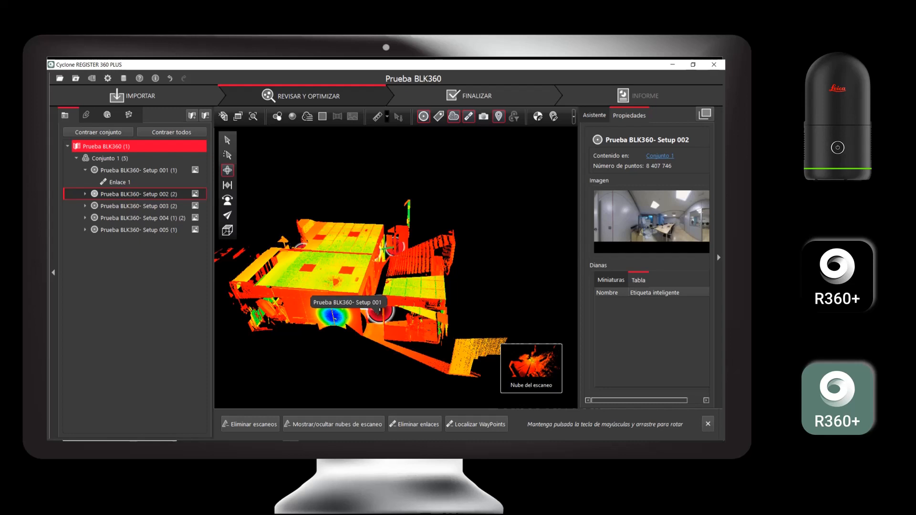
- Open Setup 001's panorama, switch it to the scan cloud and examine the desk and chairs beside the HEXAGON wall
{"action": "double_click", "coordinate": [380, 311]}
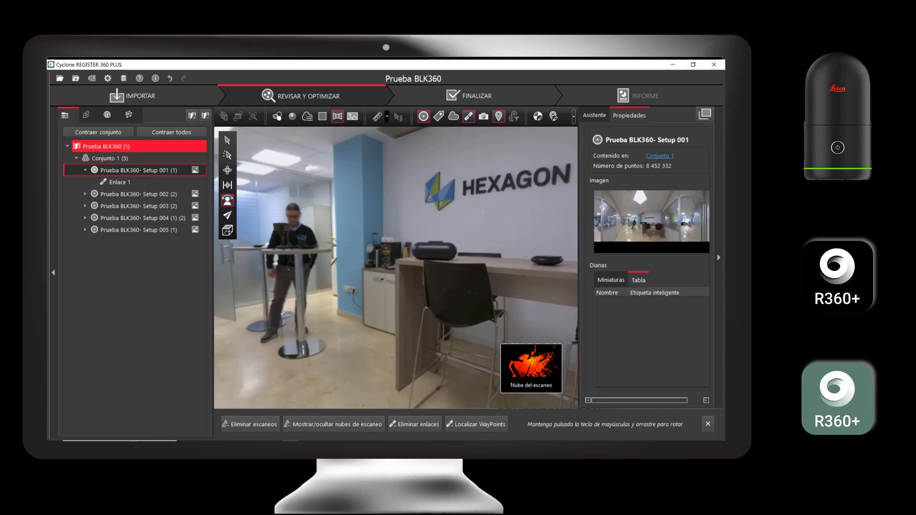
{"action": "left_click", "coordinate": [531, 368]}
{"action": "mouse_move", "coordinate": [420, 243]}
{"action": "left_mouse_down"}
{"action": "mouse_move", "coordinate": [403, 251]}
{"action": "mouse_move", "coordinate": [440, 241]}
{"action": "mouse_move", "coordinate": [415, 248]}
{"action": "mouse_move", "coordinate": [432, 246]}
{"action": "left_mouse_up"}
{"action": "scroll", "coordinate": [430, 215], "scroll_direction": "up", "scroll_amount": 3}
{"action": "left_click_drag", "start_coordinate": [436, 199], "coordinate": [456, 191]}
{"action": "scroll", "coordinate": [454, 230], "scroll_direction": "down", "scroll_amount": 2}
{"action": "left_click_drag", "start_coordinate": [461, 210], "coordinate": [432, 208]}
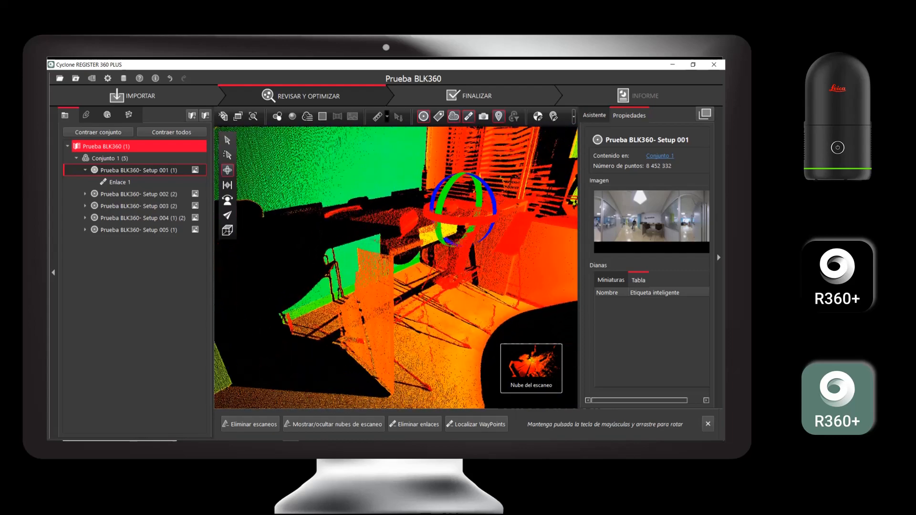
{"action": "scroll", "coordinate": [461, 210], "scroll_direction": "up", "scroll_amount": 2}
{"action": "left_click_drag", "start_coordinate": [480, 233], "coordinate": [422, 205]}
{"action": "scroll", "coordinate": [457, 234], "scroll_direction": "down", "scroll_amount": 3}
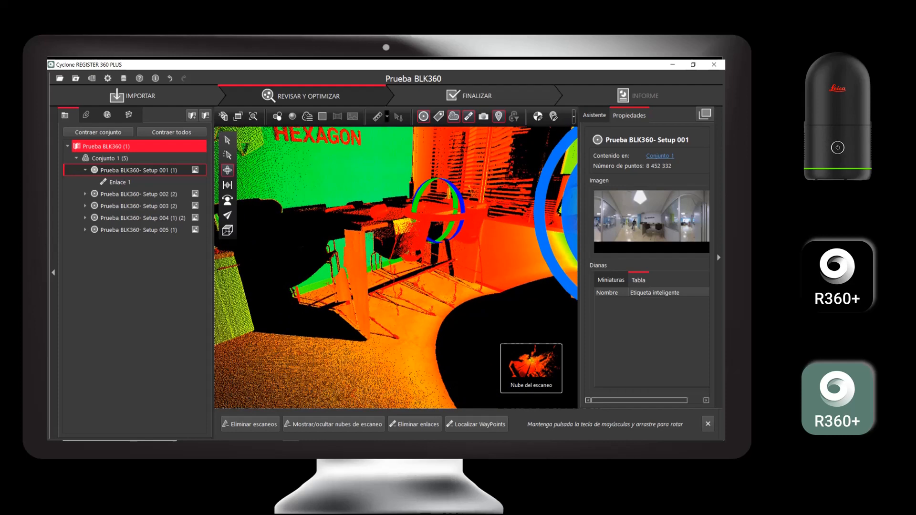
{"action": "scroll", "coordinate": [422, 204], "scroll_direction": "up", "scroll_amount": 4}
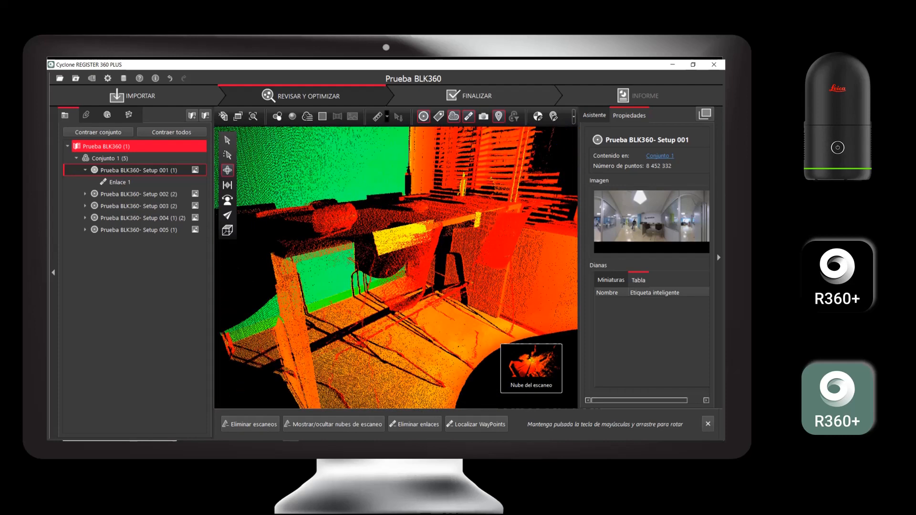
{"action": "scroll", "coordinate": [422, 204], "scroll_direction": "down", "scroll_amount": 4}
- Examine Setup 001's cloud from the room interior with the standing figure out to the ceilings and stray points around the linked setups
{"action": "left_click_drag", "start_coordinate": [422, 204], "coordinate": [401, 193]}
{"action": "scroll", "coordinate": [401, 200], "scroll_direction": "down", "scroll_amount": 3}
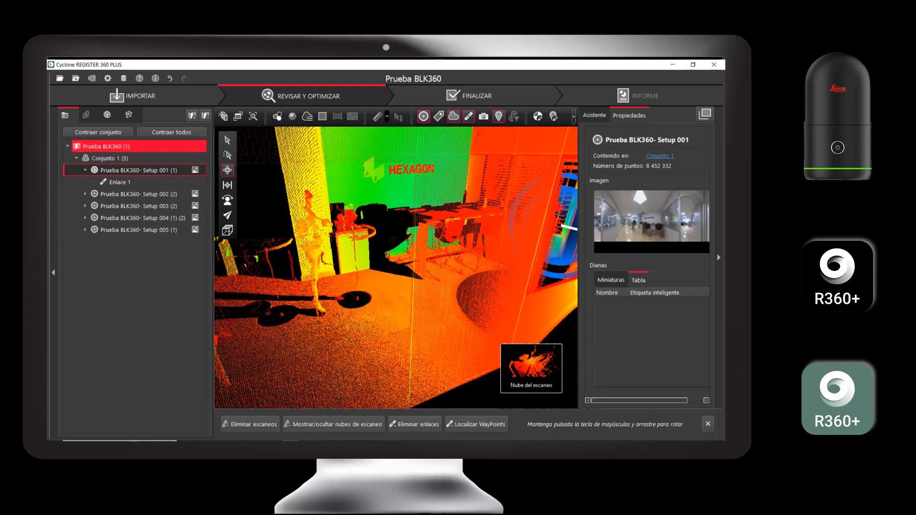
{"action": "left_click_drag", "start_coordinate": [420, 239], "coordinate": [477, 260]}
{"action": "scroll", "coordinate": [421, 239], "scroll_direction": "down", "scroll_amount": 2}
{"action": "left_click_drag", "start_coordinate": [430, 229], "coordinate": [398, 160]}
{"action": "scroll", "coordinate": [399, 191], "scroll_direction": "up", "scroll_amount": 5}
{"action": "left_click_drag", "start_coordinate": [397, 229], "coordinate": [442, 262]}
{"action": "scroll", "coordinate": [398, 253], "scroll_direction": "down", "scroll_amount": 10}
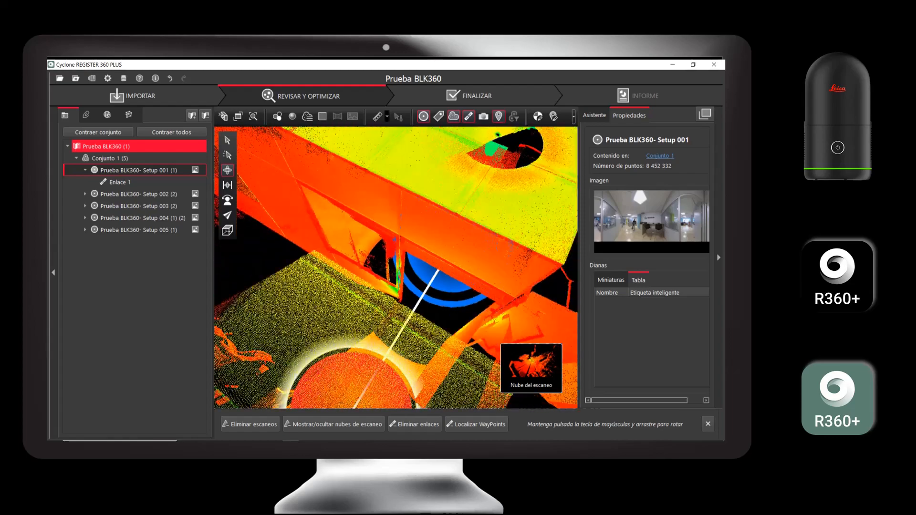
{"action": "scroll", "coordinate": [406, 268], "scroll_direction": "down", "scroll_amount": 4}
{"action": "scroll", "coordinate": [392, 238], "scroll_direction": "up", "scroll_amount": 5}
{"action": "right_click_drag", "start_coordinate": [391, 239], "coordinate": [331, 186]}
{"action": "left_click_drag", "start_coordinate": [374, 260], "coordinate": [421, 277]}
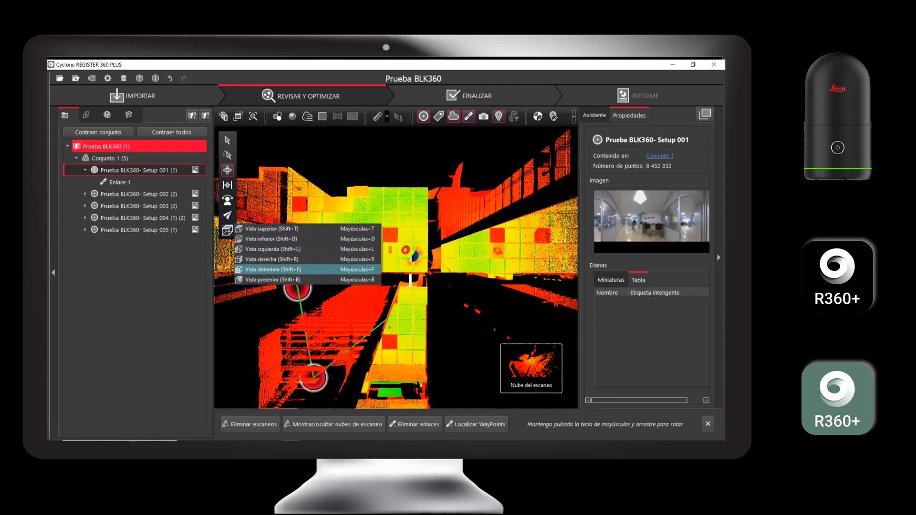
- Show the point cloud in top view and frame all the setups, their links and the stray points beside the lower corridor
{"action": "left_click", "coordinate": [267, 228]}
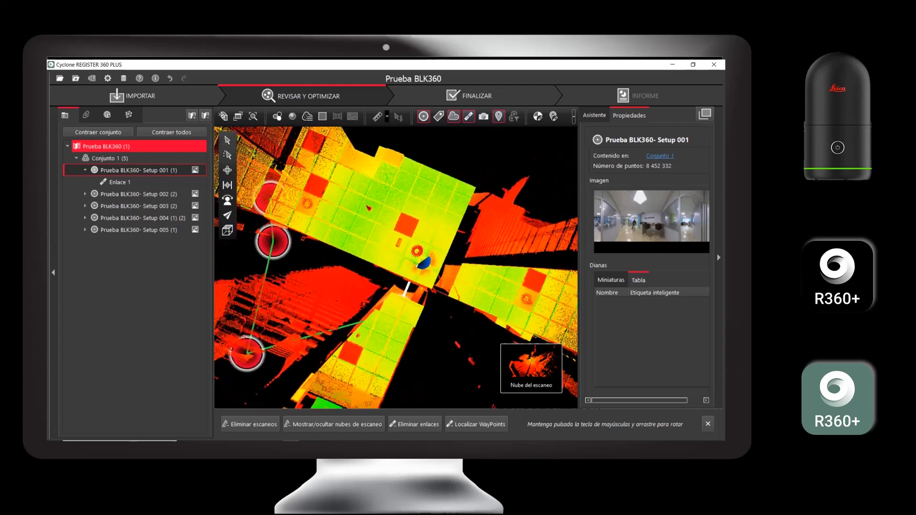
{"action": "scroll", "coordinate": [354, 223], "scroll_direction": "down", "scroll_amount": 5}
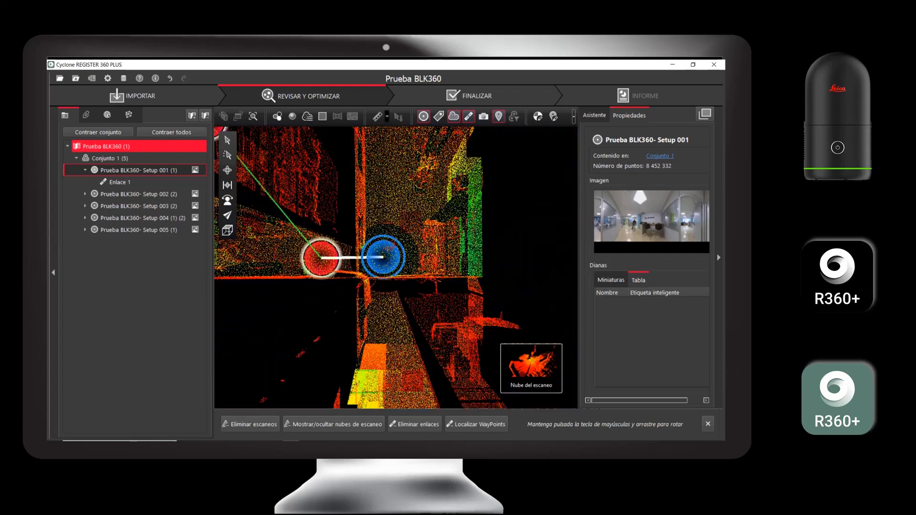
{"action": "scroll", "coordinate": [422, 243], "scroll_direction": "up", "scroll_amount": 2}
{"action": "scroll", "coordinate": [429, 227], "scroll_direction": "down", "scroll_amount": 4}
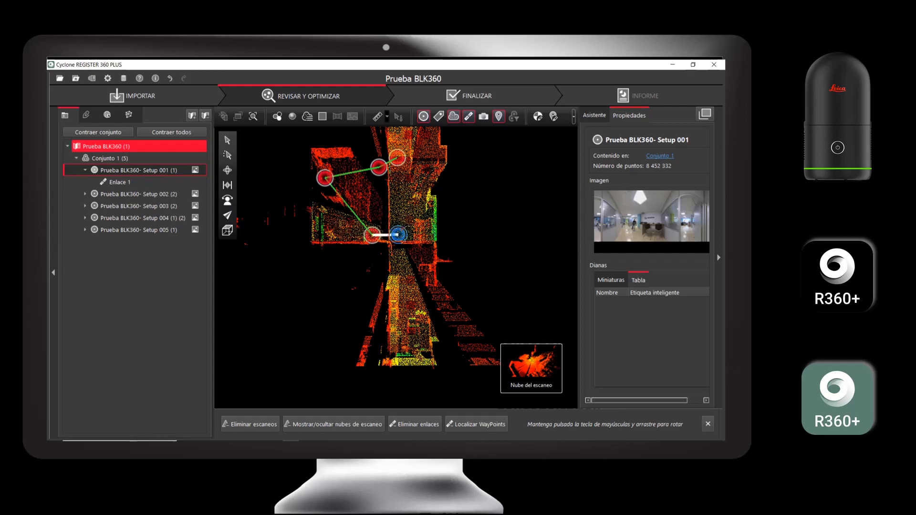
{"action": "left_click_drag", "start_coordinate": [396, 267], "coordinate": [379, 256]}
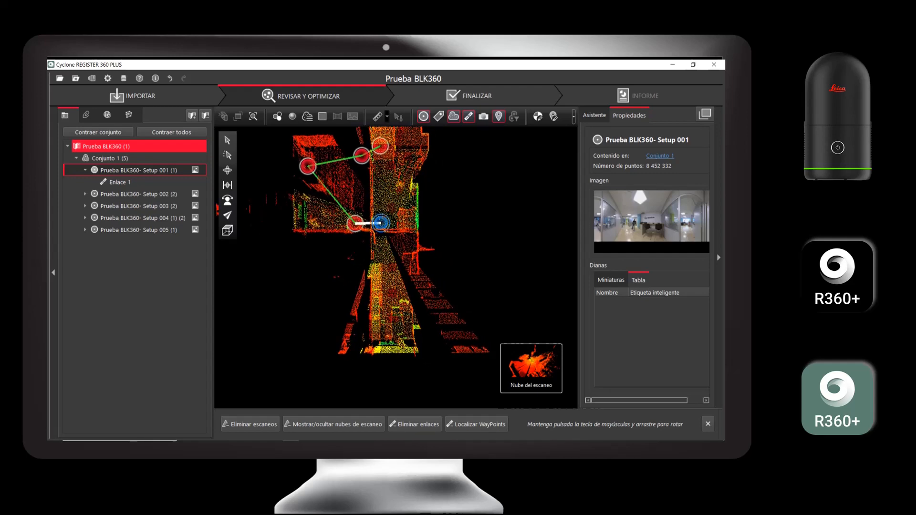
- Enlarge the viewing area and outline the stray diagonal points on the right side of the lower corridor with a six-point polygonal fence
{"action": "left_click", "coordinate": [719, 257]}
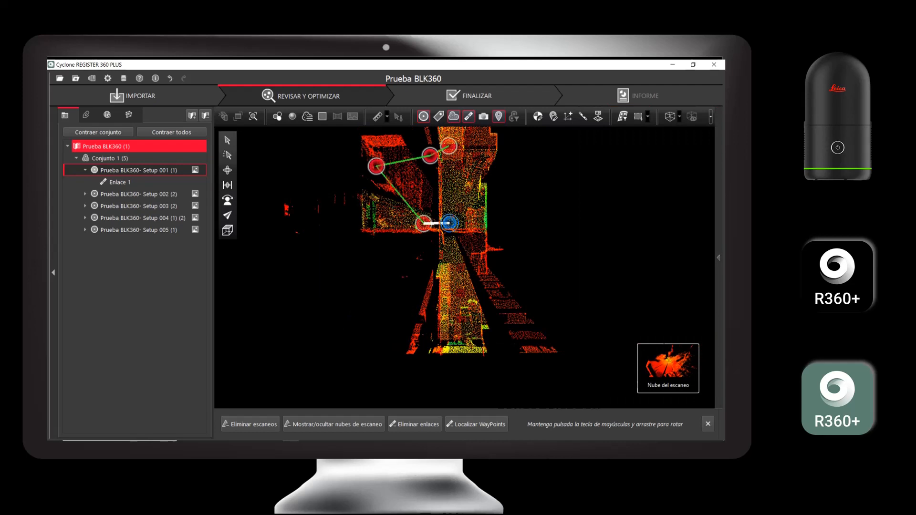
{"action": "left_click_drag", "start_coordinate": [213, 268], "coordinate": [190, 267]}
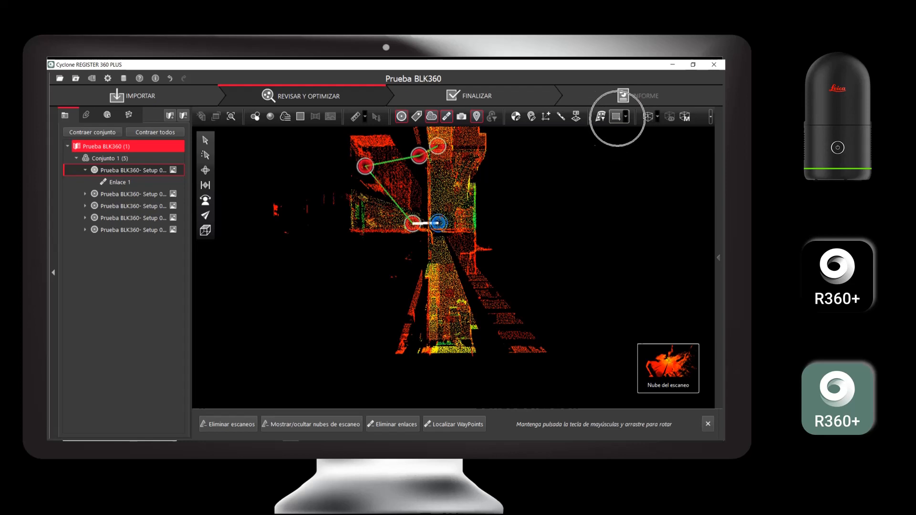
{"action": "left_click", "coordinate": [625, 116]}
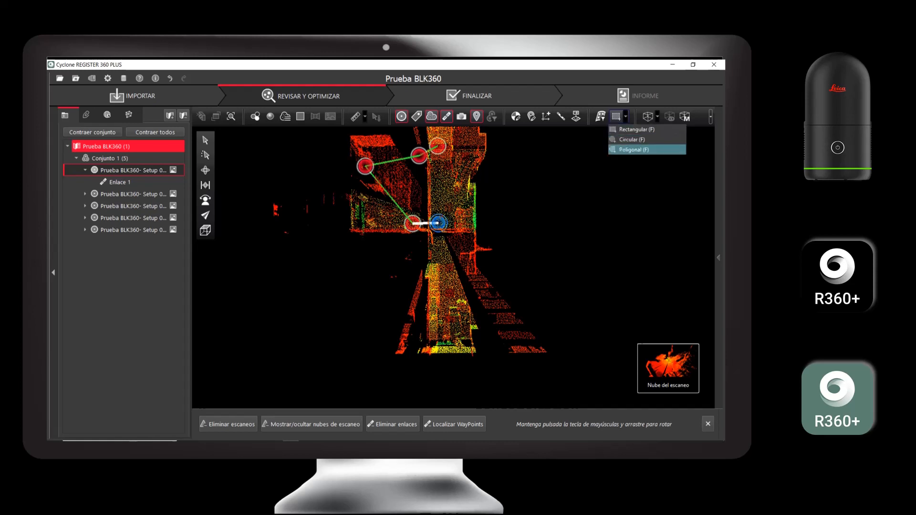
{"action": "left_click", "coordinate": [634, 150]}
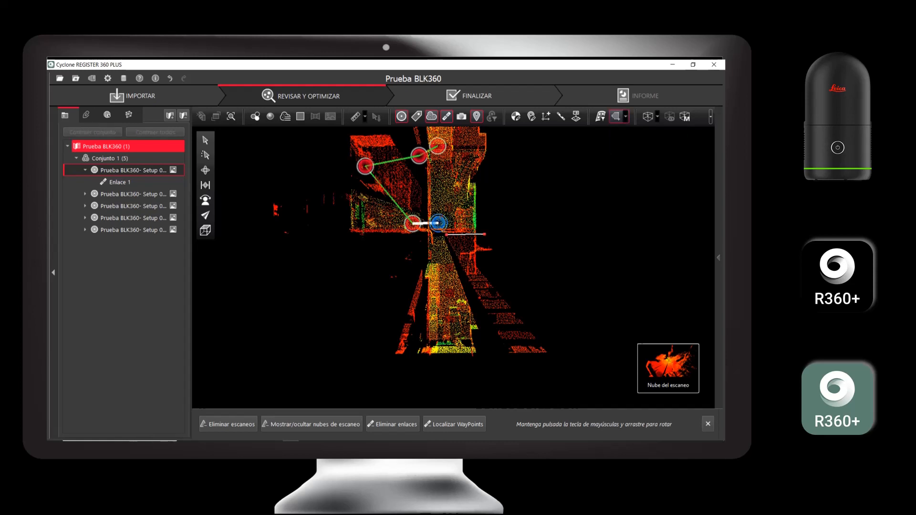
{"action": "left_click", "coordinate": [447, 234]}
{"action": "left_click", "coordinate": [461, 276]}
{"action": "left_click", "coordinate": [504, 371]}
{"action": "left_click", "coordinate": [580, 367]}
{"action": "left_click", "coordinate": [563, 252]}
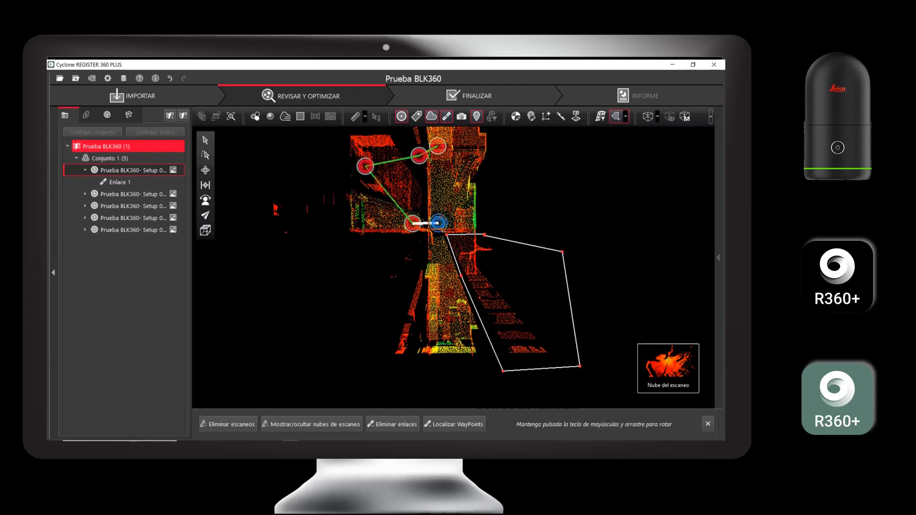
{"action": "left_click", "coordinate": [484, 235]}
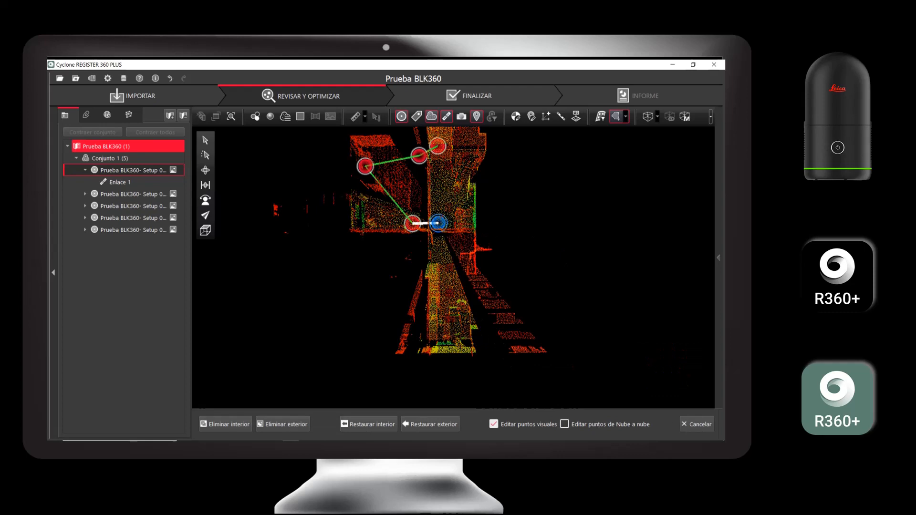
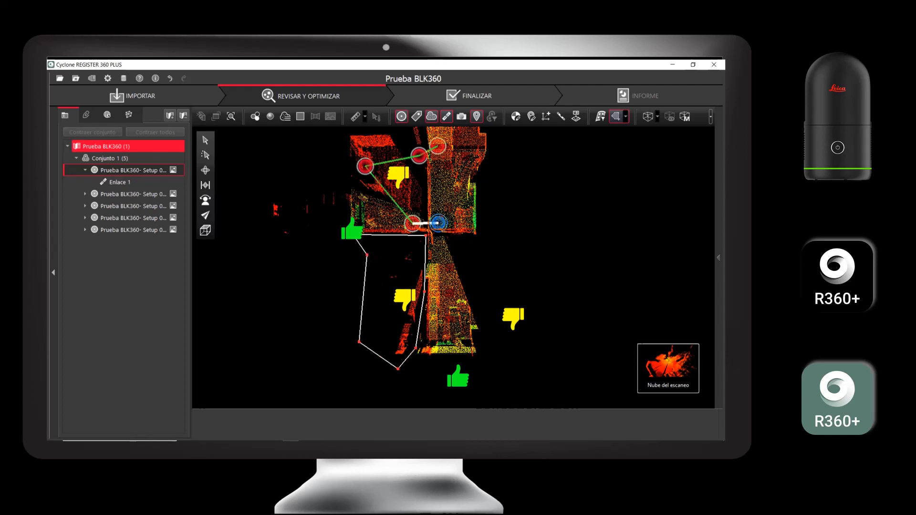
- Delete the stray points inside the polygonal fence on the left side of the lower corridor and check the cleaned plan
{"action": "left_click", "coordinate": [226, 425]}
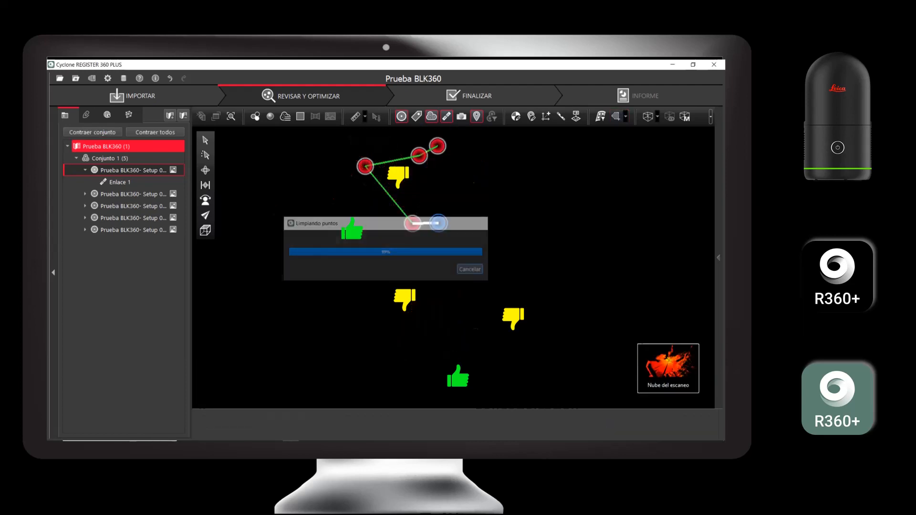
{"action": "middle_click_drag", "start_coordinate": [438, 223], "coordinate": [444, 265]}
{"action": "scroll", "coordinate": [420, 260], "scroll_direction": "up", "scroll_amount": 4}
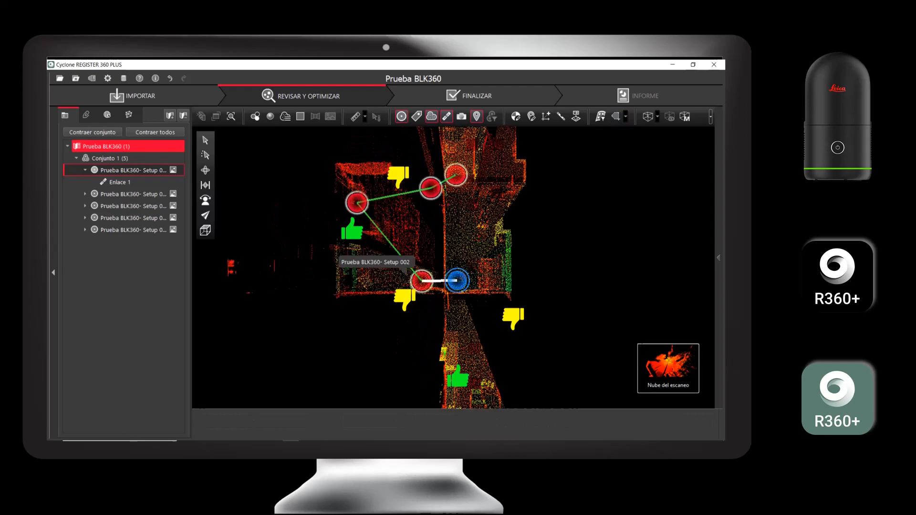
{"action": "scroll", "coordinate": [456, 291], "scroll_direction": "down", "scroll_amount": 2}
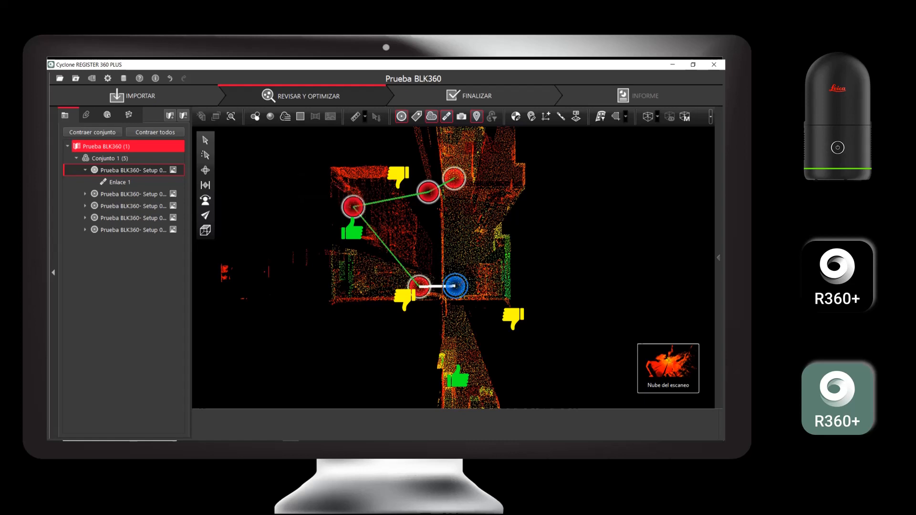
{"action": "scroll", "coordinate": [378, 263], "scroll_direction": "down", "scroll_amount": 1}
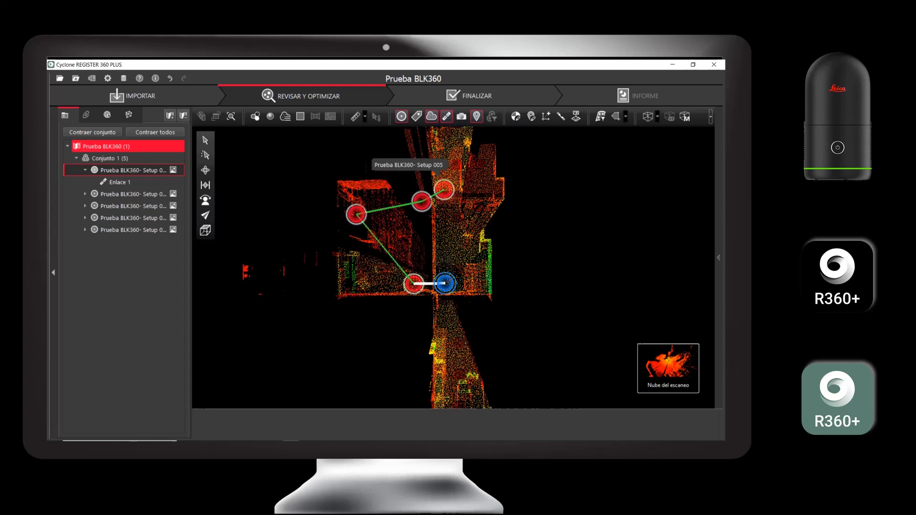
- Outline the upper-left room and the scattered stray points left of the corridor with a polygonal fence and delete the points inside
{"action": "left_click", "coordinate": [616, 117]}
{"action": "left_click", "coordinate": [323, 165]}
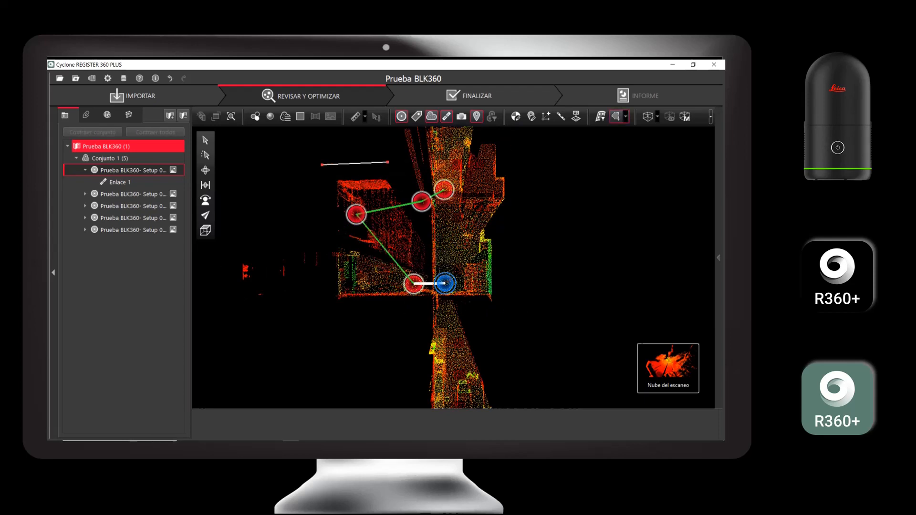
{"action": "left_click", "coordinate": [389, 163]}
{"action": "left_click", "coordinate": [429, 238]}
{"action": "left_click", "coordinate": [431, 281]}
{"action": "left_click", "coordinate": [331, 239]}
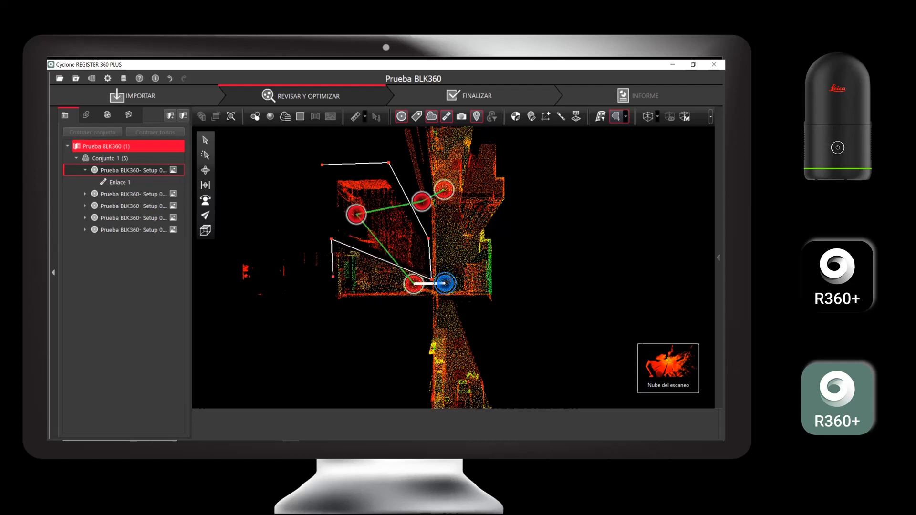
{"action": "left_click", "coordinate": [335, 314]}
{"action": "left_click", "coordinate": [218, 322]}
{"action": "left_click", "coordinate": [231, 236]}
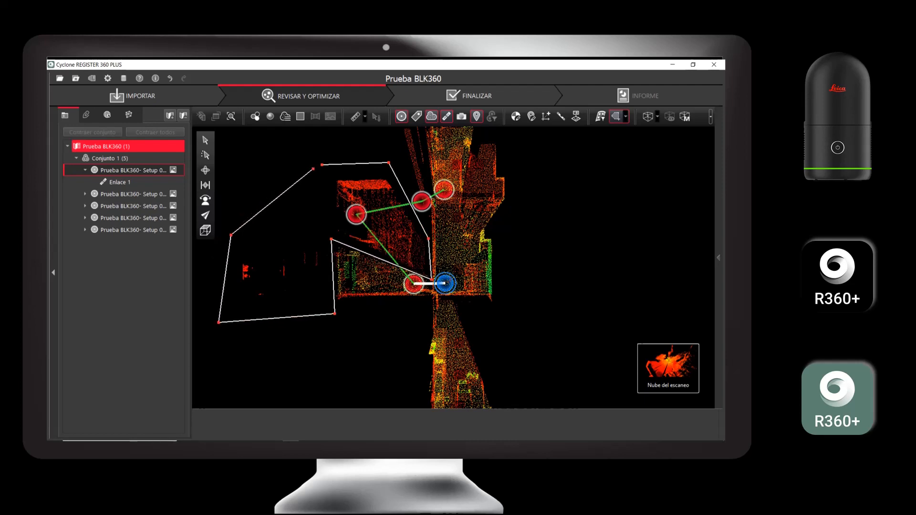
{"action": "left_click", "coordinate": [323, 165]}
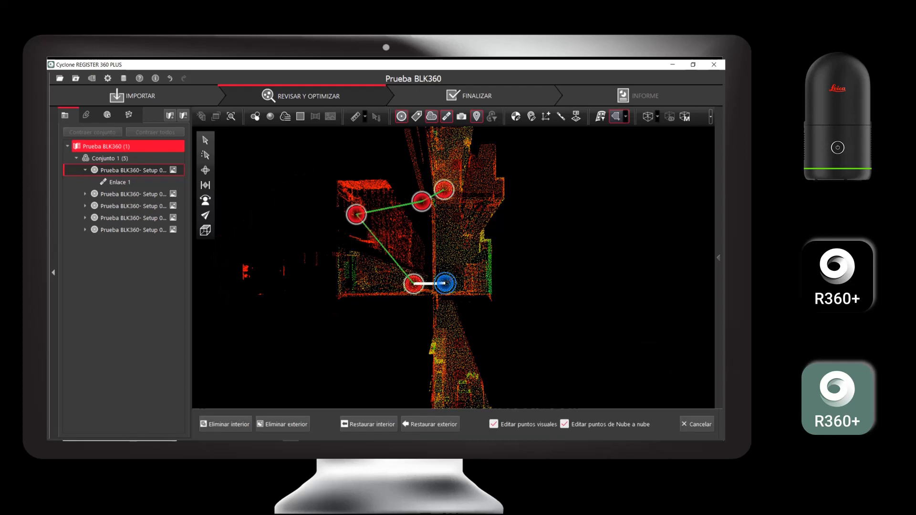
{"action": "left_click", "coordinate": [224, 425]}
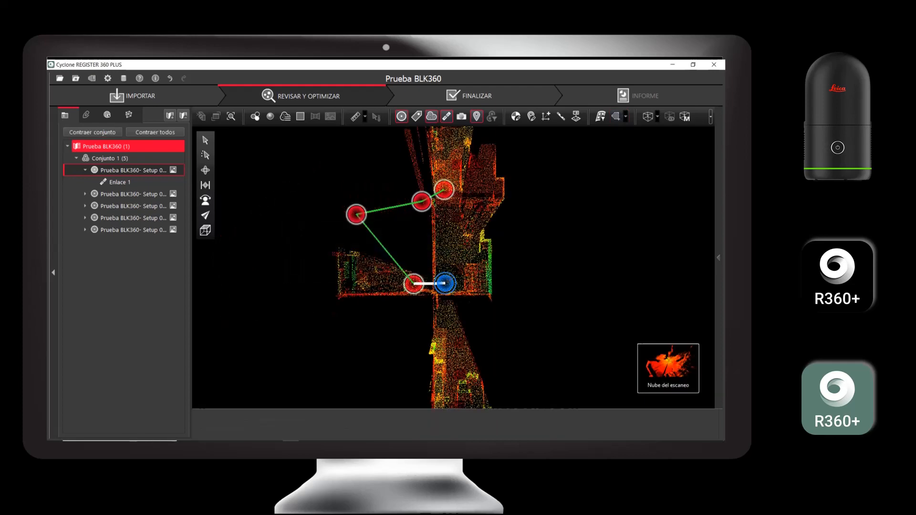
- Enclose the diagonal stray streaks left of the upper corridor with a polygonal fence and delete the points inside it
{"action": "scroll", "coordinate": [470, 236], "scroll_direction": "down", "scroll_amount": 2}
{"action": "scroll", "coordinate": [437, 201], "scroll_direction": "up", "scroll_amount": 1}
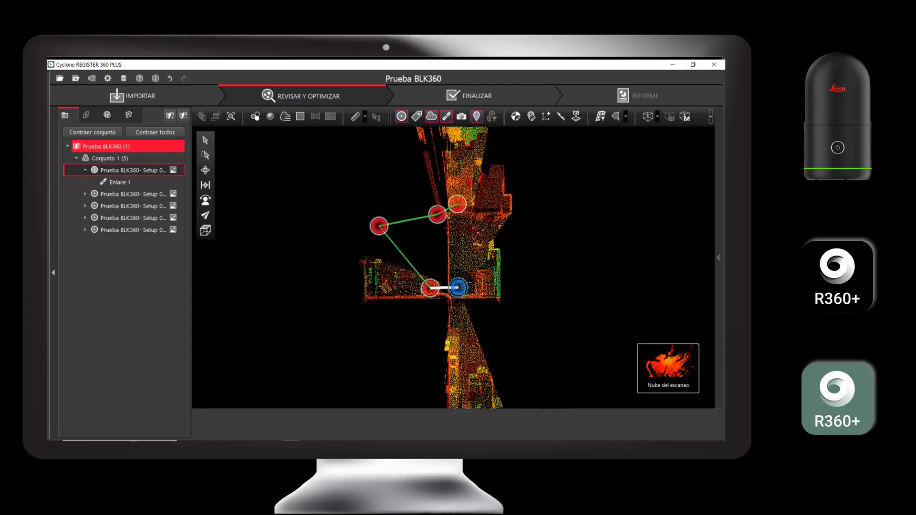
{"action": "middle_click_drag", "start_coordinate": [437, 201], "coordinate": [454, 292]}
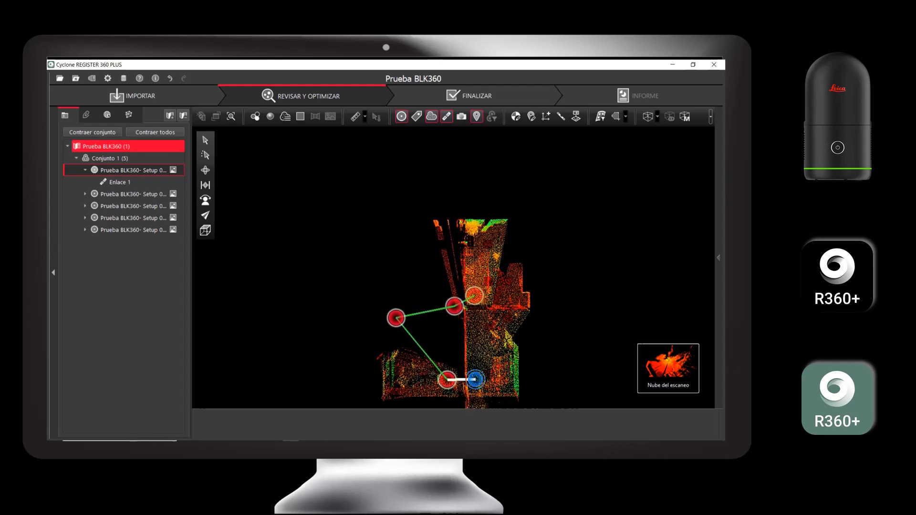
{"action": "left_click", "coordinate": [616, 117]}
{"action": "left_click", "coordinate": [420, 210]}
{"action": "left_click", "coordinate": [454, 211]}
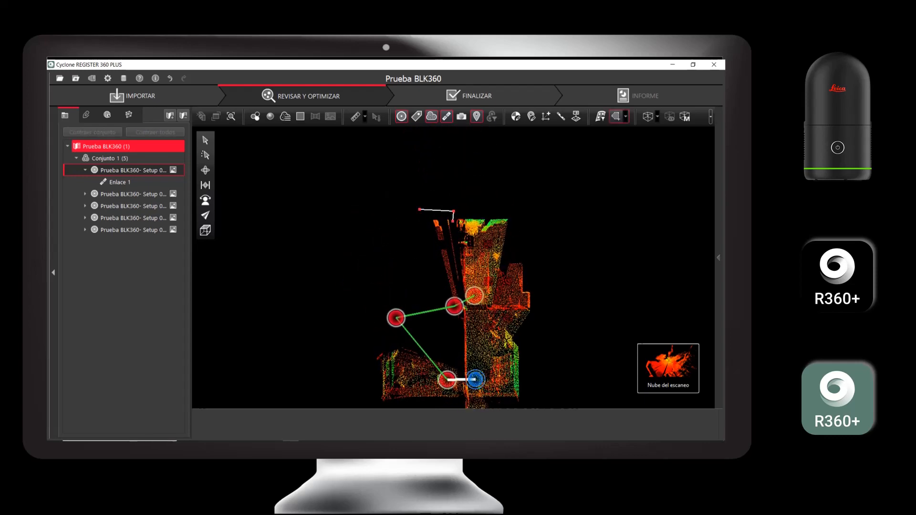
{"action": "left_click", "coordinate": [462, 289]}
{"action": "left_click", "coordinate": [462, 326]}
{"action": "left_click", "coordinate": [419, 319]}
{"action": "left_click", "coordinate": [420, 210]}
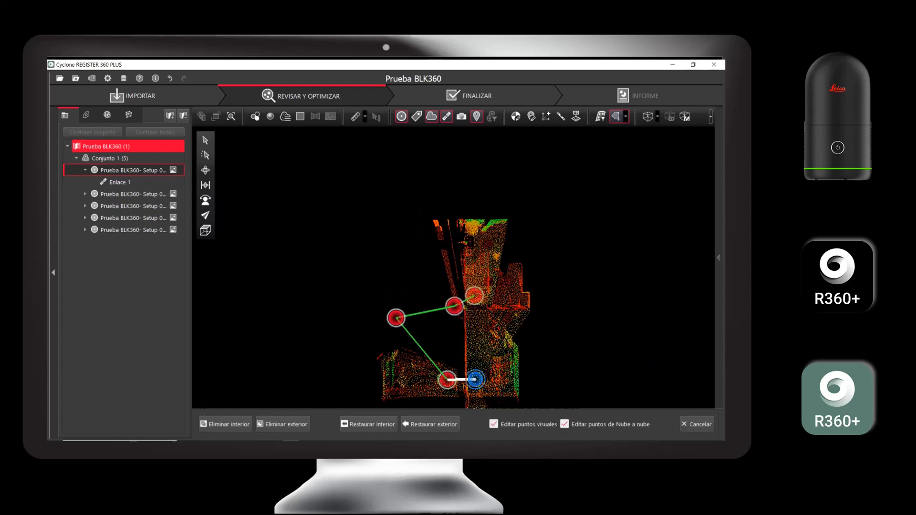
{"action": "left_click", "coordinate": [225, 425]}
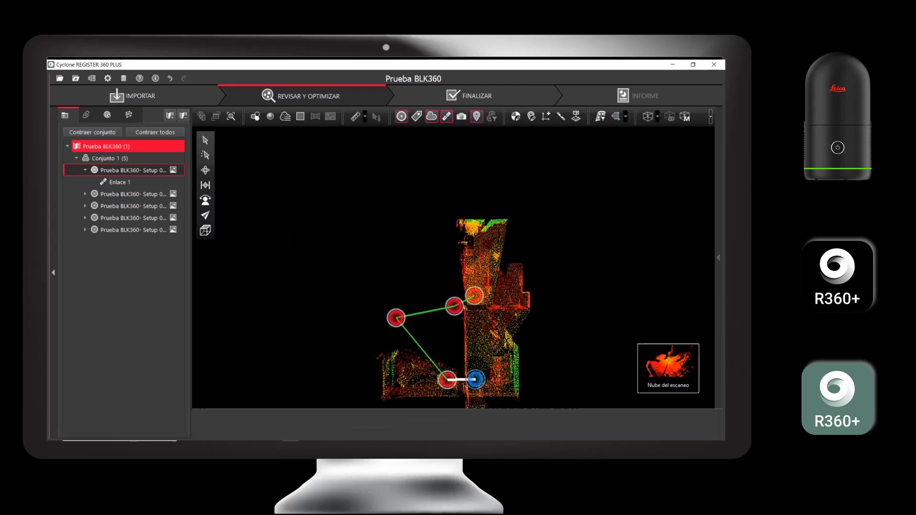
- Hide the links between the setups and frame the cleaned point cloud in plan
{"action": "middle_click_drag", "start_coordinate": [482, 306], "coordinate": [428, 250]}
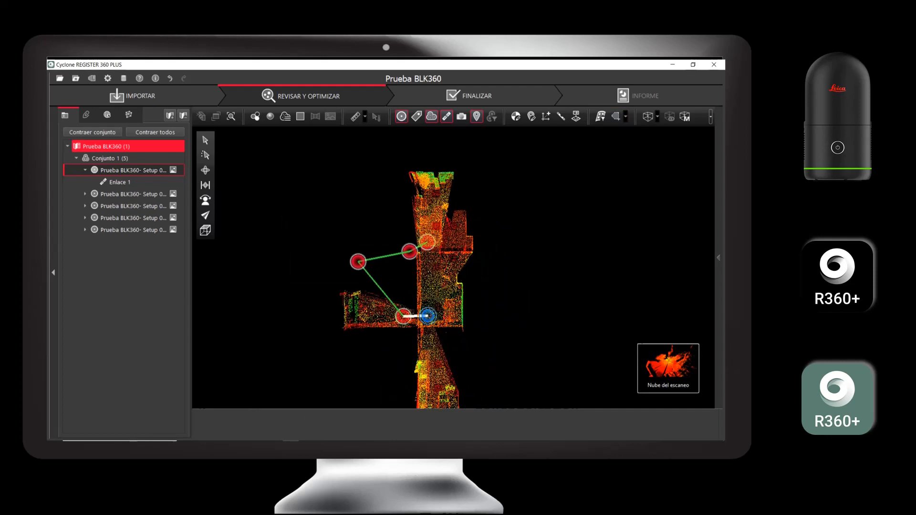
{"action": "left_click", "coordinate": [447, 117]}
{"action": "scroll", "coordinate": [456, 287], "scroll_direction": "down", "scroll_amount": 1}
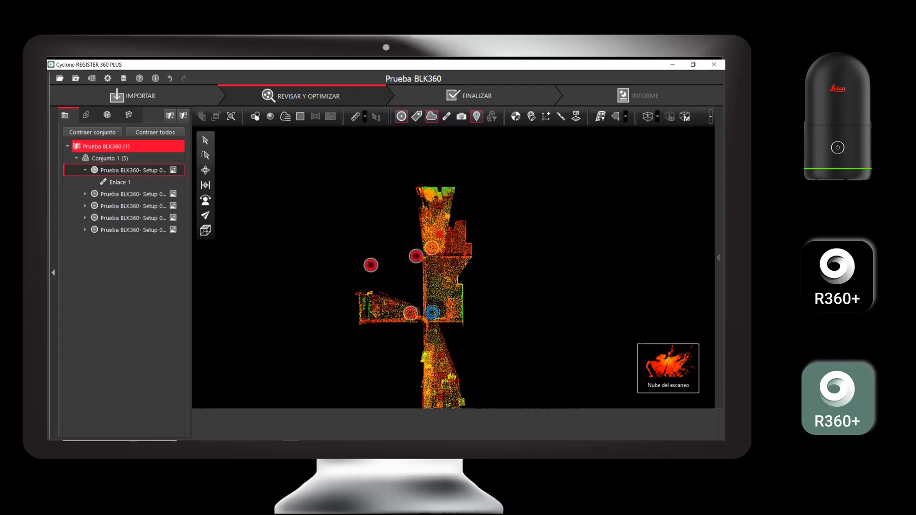
- Show the point cloud in rear view and examine the whole elevation, including the stray points below the floor line
{"action": "left_click", "coordinate": [206, 231]}
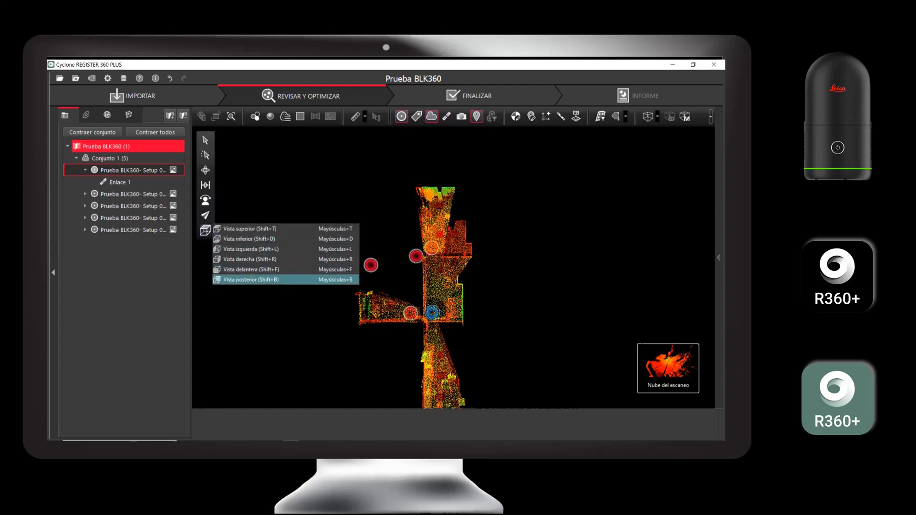
{"action": "left_click", "coordinate": [251, 280]}
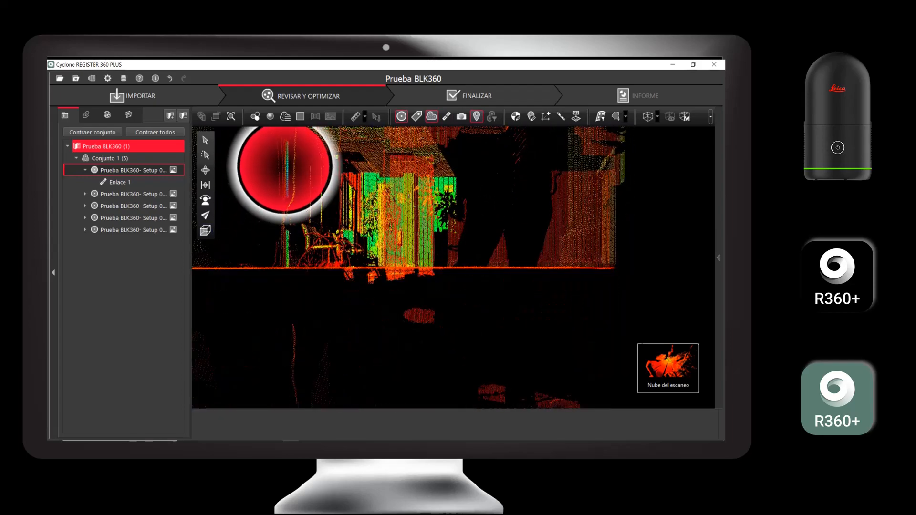
{"action": "scroll", "coordinate": [334, 319], "scroll_direction": "down", "scroll_amount": 8}
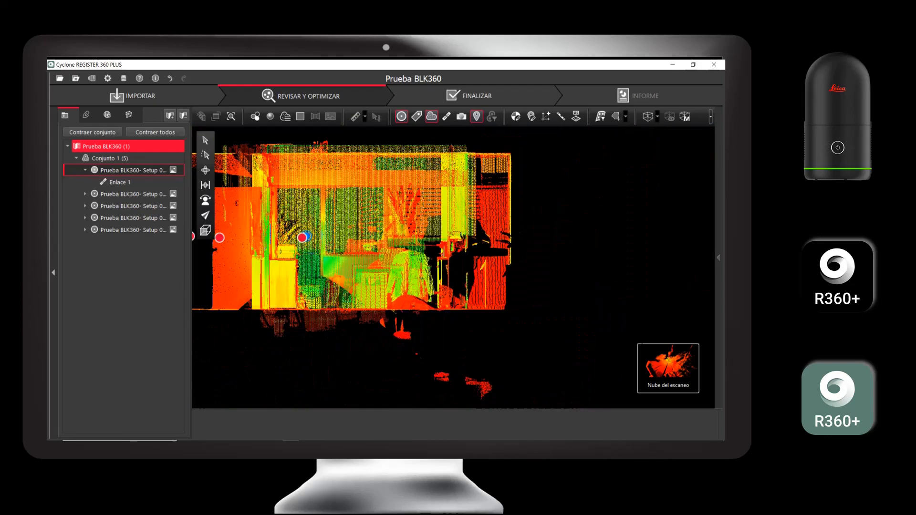
{"action": "scroll", "coordinate": [419, 312], "scroll_direction": "down", "scroll_amount": 4}
{"action": "middle_click_drag", "start_coordinate": [419, 312], "coordinate": [535, 307]}
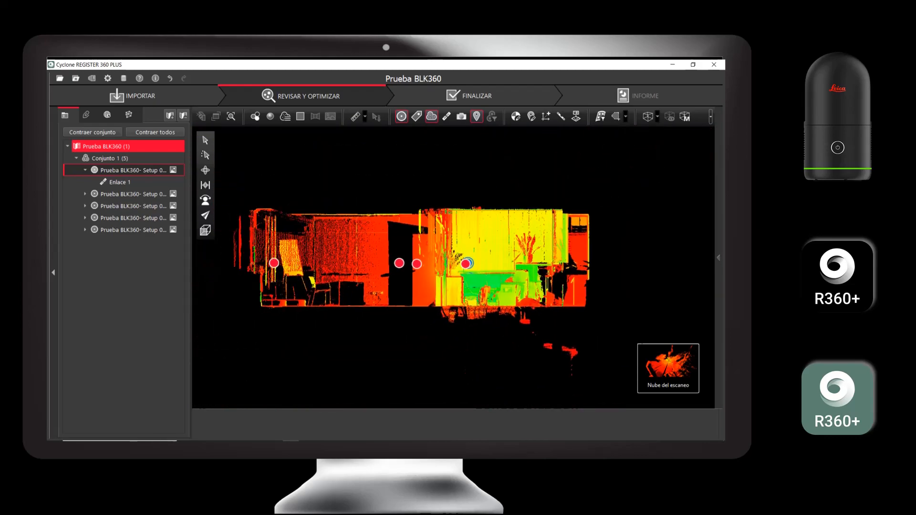
{"action": "scroll", "coordinate": [380, 249], "scroll_direction": "down", "scroll_amount": 3}
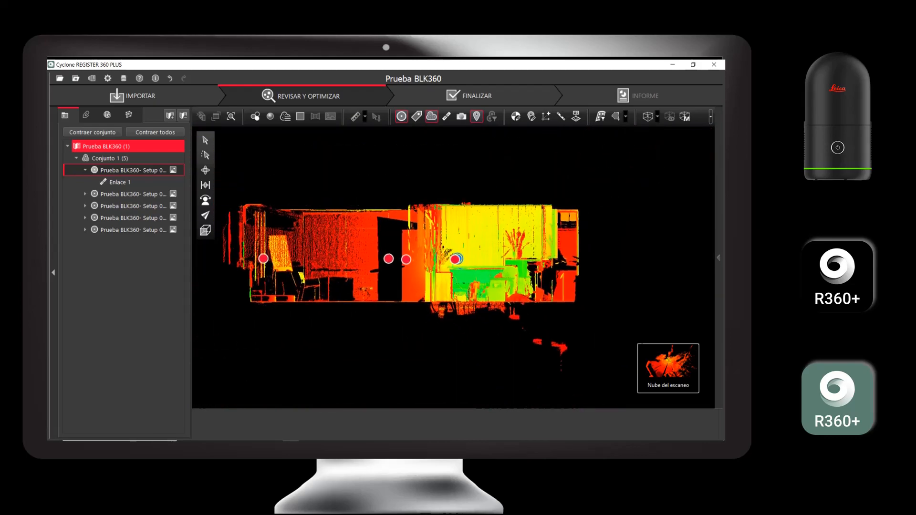
{"action": "scroll", "coordinate": [489, 304], "scroll_direction": "up", "scroll_amount": 5}
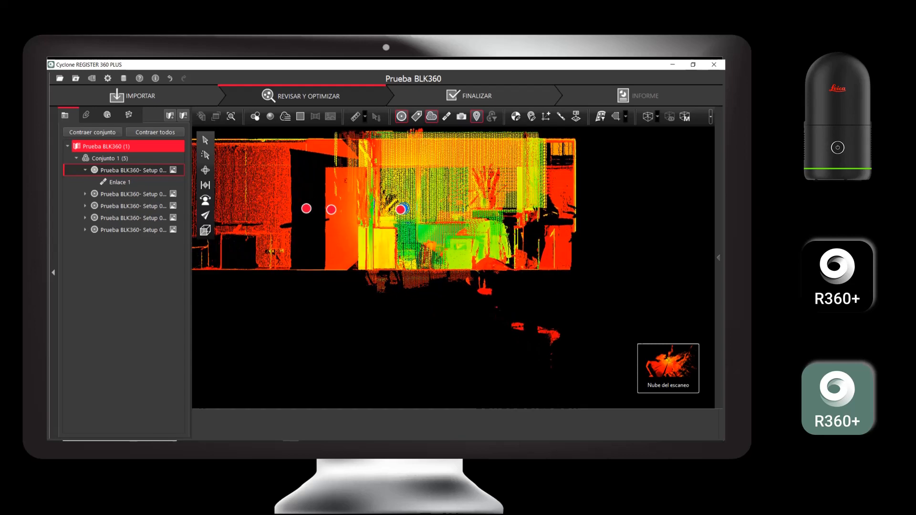
{"action": "scroll", "coordinate": [401, 262], "scroll_direction": "down", "scroll_amount": 2}
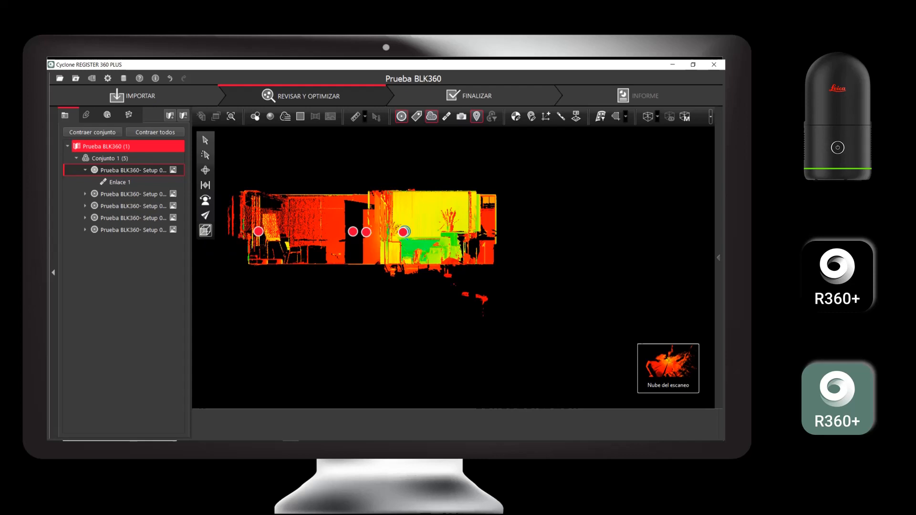
- Show the point cloud in right view and enclose the building between floor and ceiling with a rectangular fence
{"action": "left_click", "coordinate": [205, 231]}
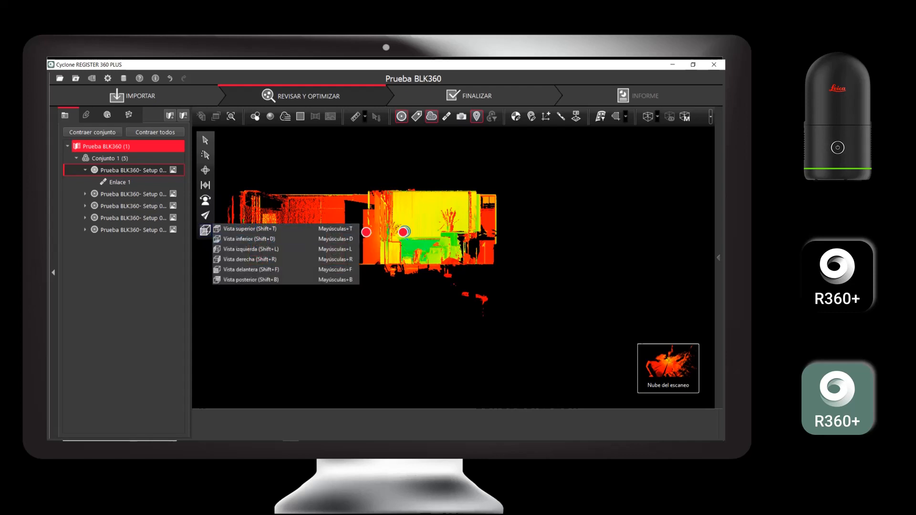
{"action": "left_click", "coordinate": [251, 260]}
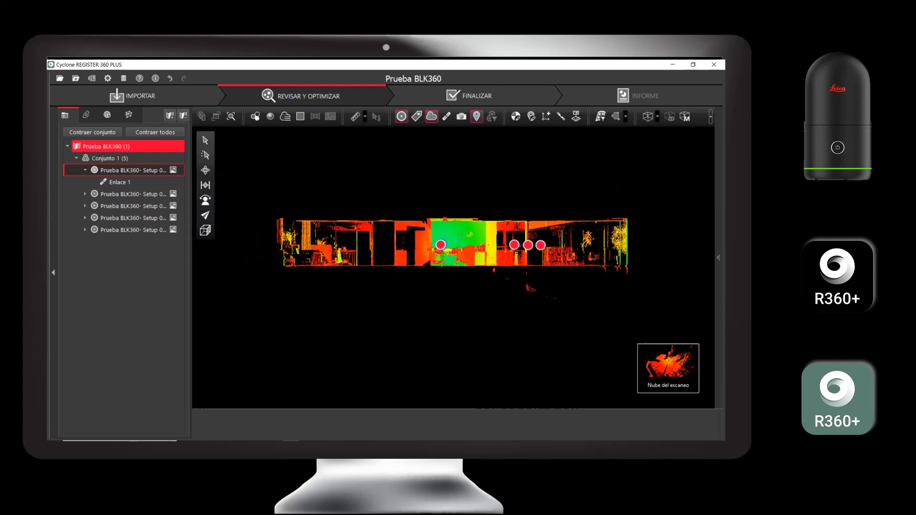
{"action": "left_click", "coordinate": [626, 116]}
{"action": "left_click", "coordinate": [635, 125]}
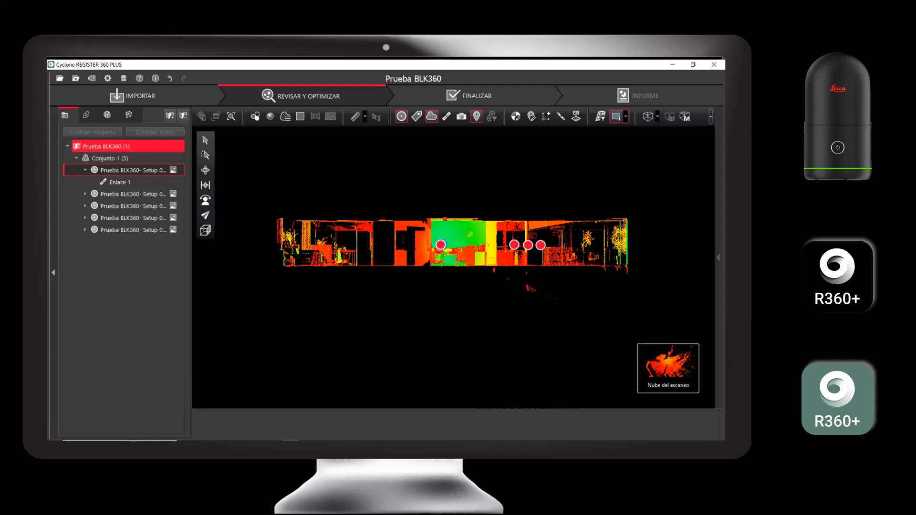
{"action": "left_click_drag", "start_coordinate": [629, 255], "coordinate": [278, 215]}
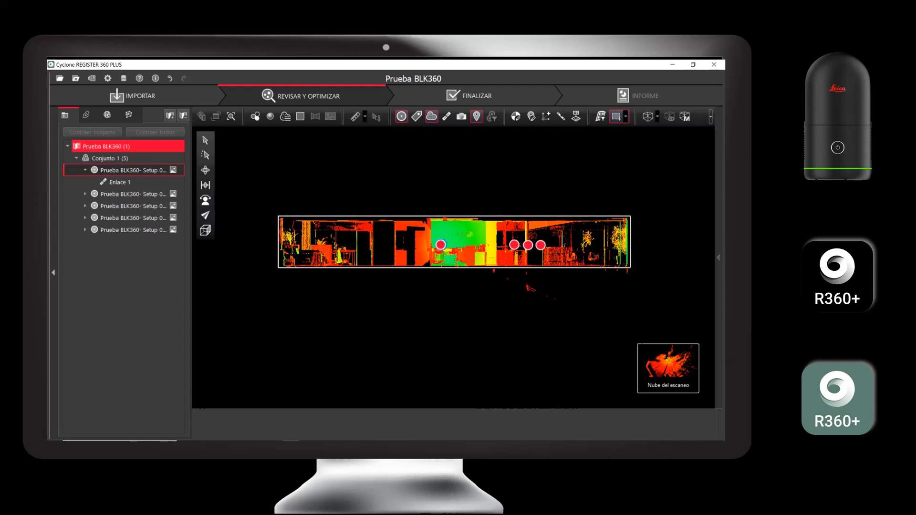
- Delete the first setup's points that lie outside a rectangular fence around the building in side view
{"action": "left_click_drag", "start_coordinate": [278, 215], "coordinate": [278, 216]}
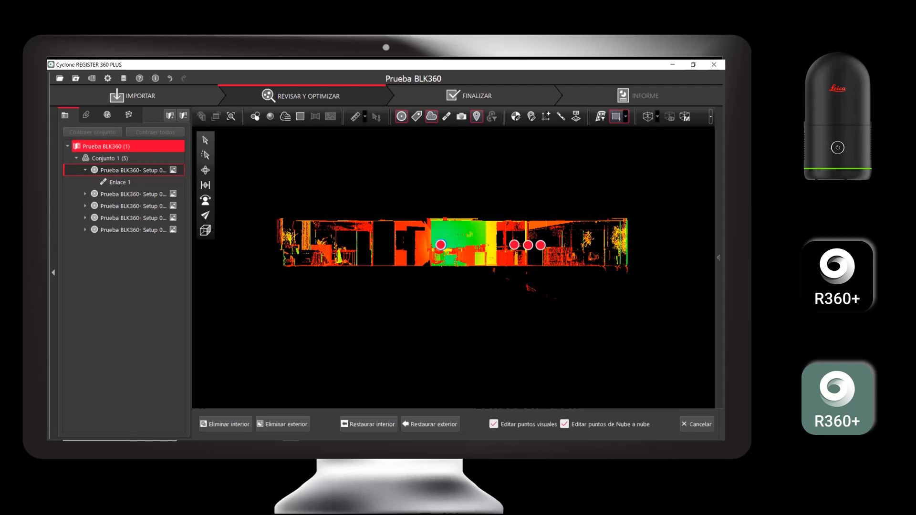
{"action": "left_click", "coordinate": [284, 422]}
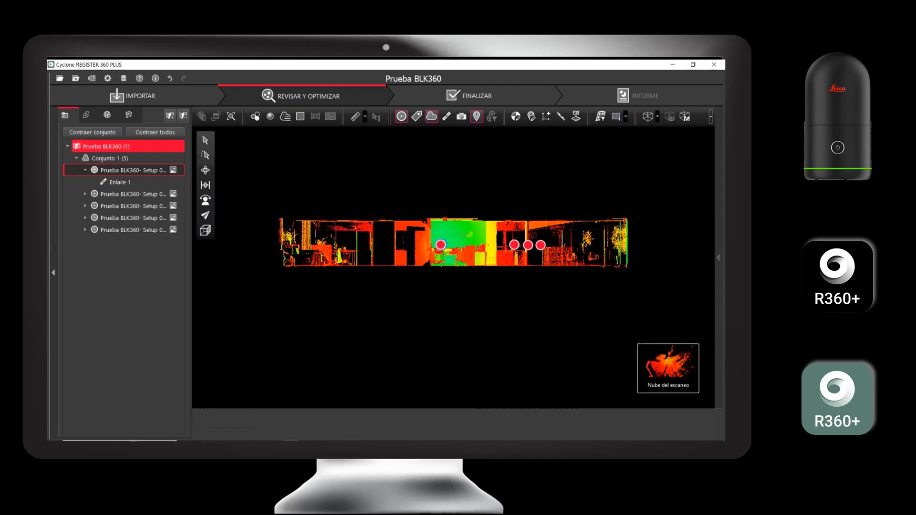
{"action": "left_click_drag", "start_coordinate": [410, 229], "coordinate": [477, 282]}
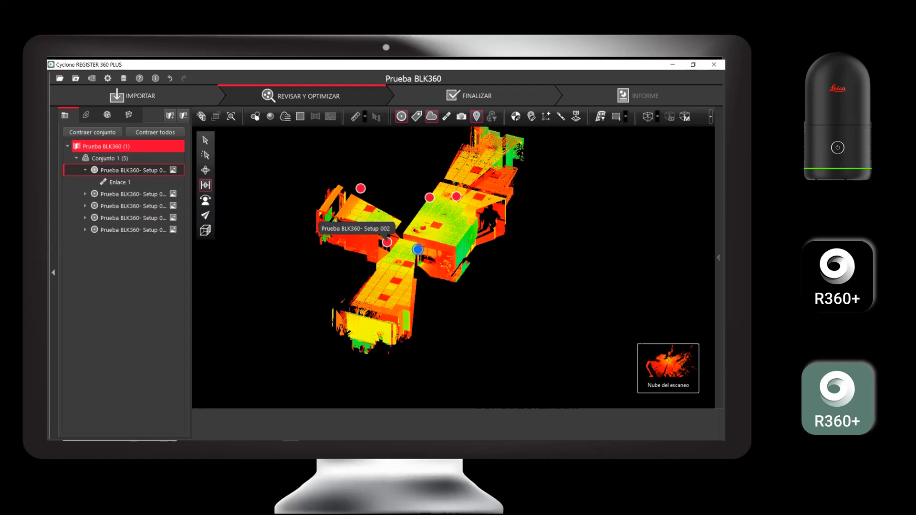
- Open Setup 002, look around its meeting-room panorama, and display its point cloud from above
{"action": "double_click", "coordinate": [387, 242]}
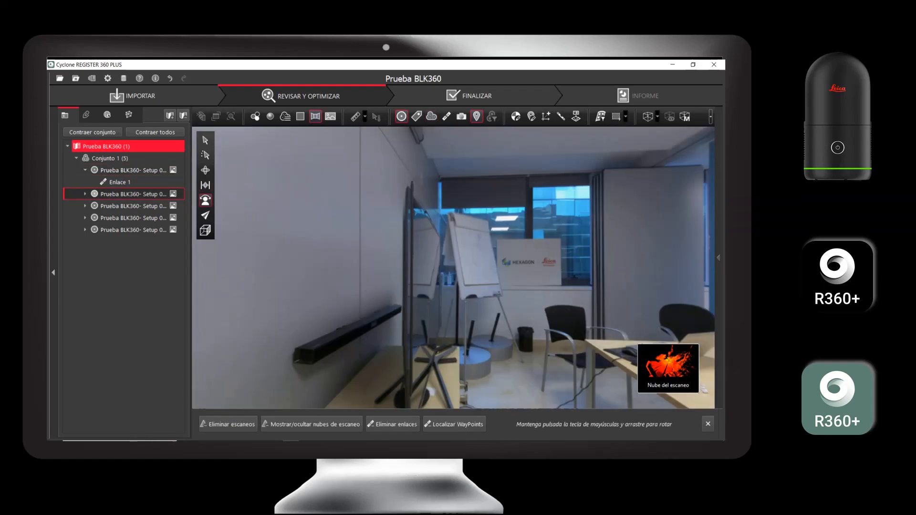
{"action": "left_click_drag", "start_coordinate": [387, 242], "coordinate": [162, 199]}
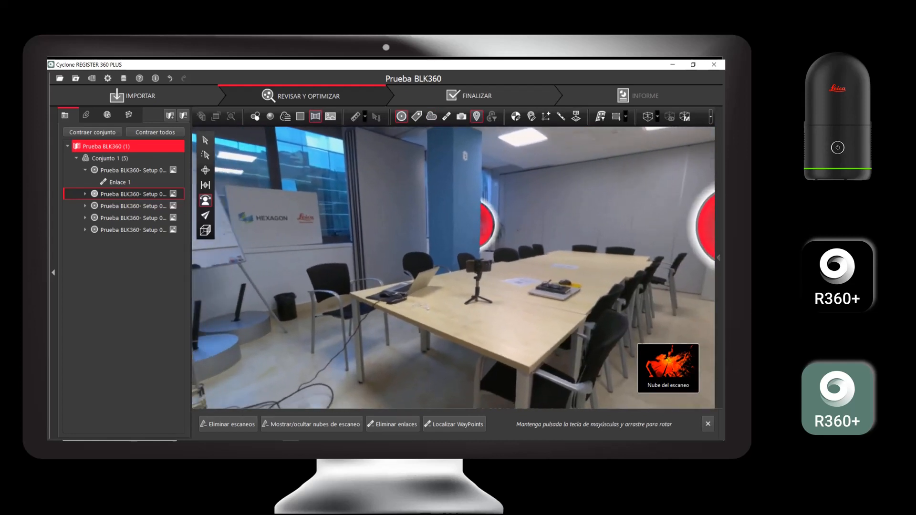
{"action": "left_click", "coordinate": [206, 230]}
{"action": "left_click", "coordinate": [243, 229]}
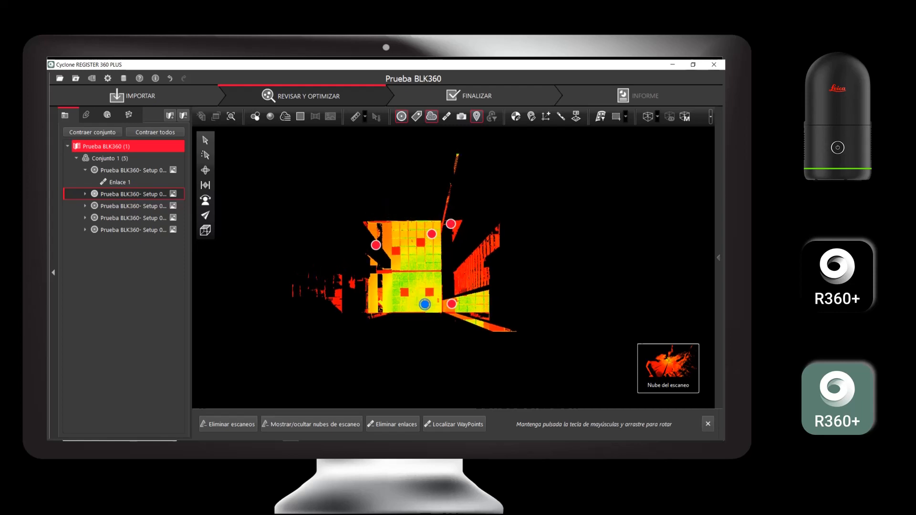
- Fence the scattered points beyond the room's far left wall in Setup 002 with a rectangle and delete them
{"action": "left_click", "coordinate": [617, 117]}
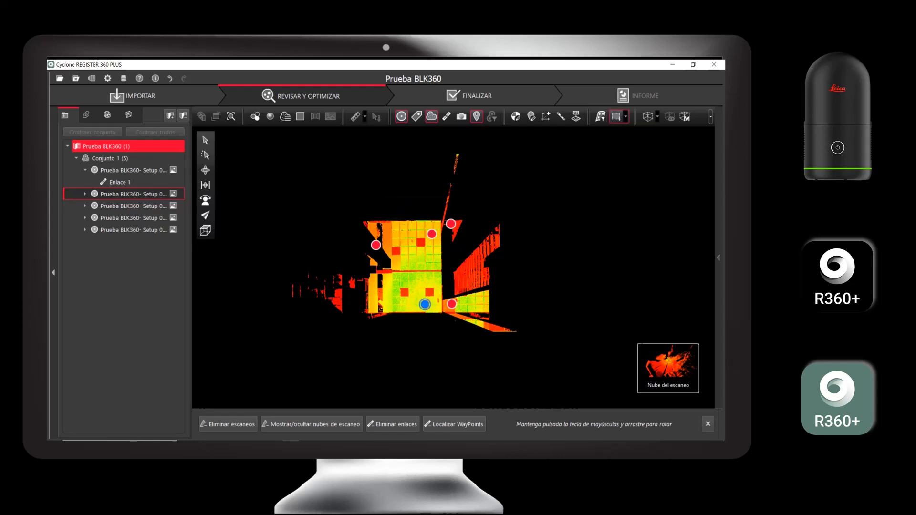
{"action": "left_click_drag", "start_coordinate": [273, 260], "coordinate": [366, 337]}
{"action": "left_click", "coordinate": [226, 424]}
- Delete the stray points beyond the right wall of Setup 002, above the doorway wedge, using a polygonal fence
{"action": "left_click", "coordinate": [626, 116]}
{"action": "left_click", "coordinate": [647, 147]}
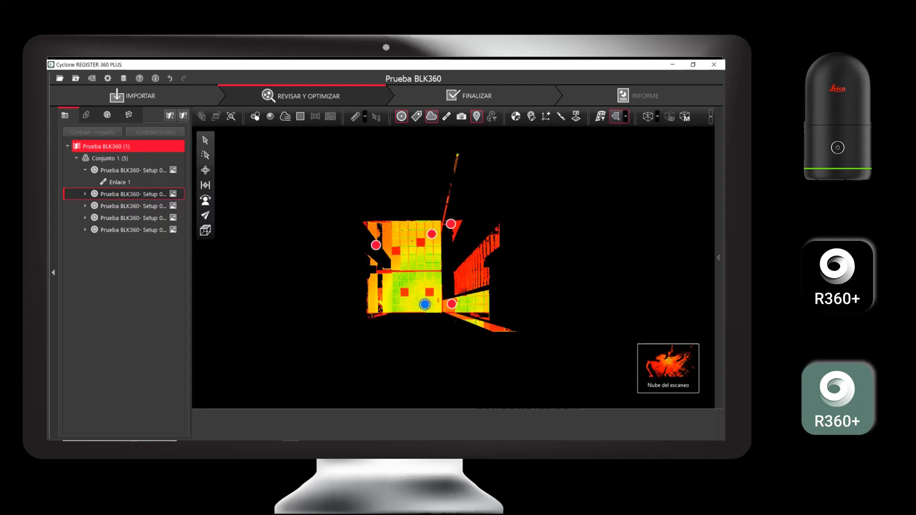
{"action": "left_click", "coordinate": [450, 148]}
{"action": "left_click", "coordinate": [443, 219]}
{"action": "left_click", "coordinate": [444, 299]}
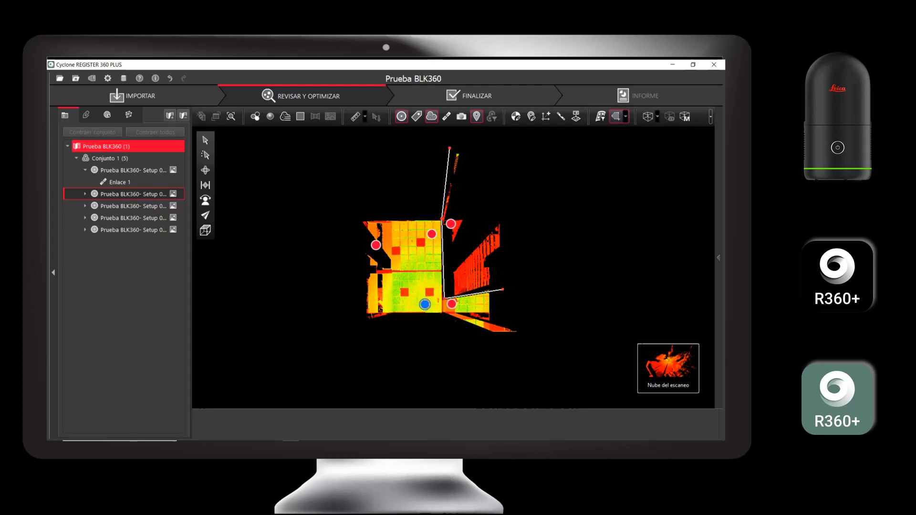
{"action": "left_click", "coordinate": [515, 282]}
{"action": "left_click", "coordinate": [533, 160]}
{"action": "double_click", "coordinate": [450, 147]}
{"action": "left_click", "coordinate": [227, 424]}
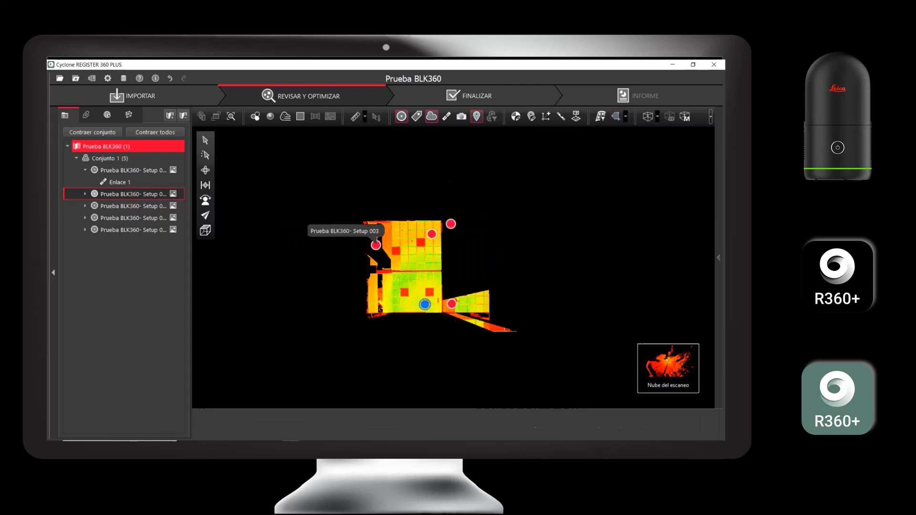
- Open Setup 003 in top view and delete the red area behind the wall next to the scanner with a polygonal fence
{"action": "double_click", "coordinate": [376, 245]}
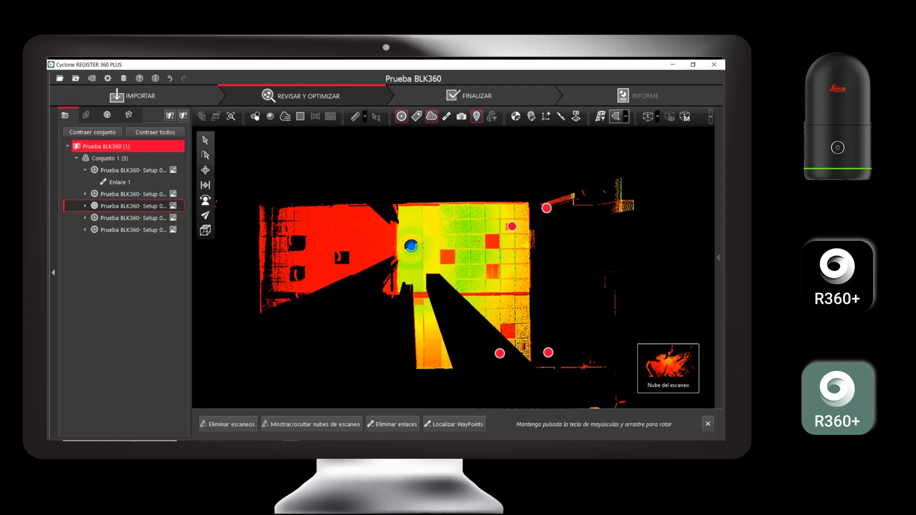
{"action": "left_click", "coordinate": [616, 117]}
{"action": "left_click", "coordinate": [395, 196]}
{"action": "left_click", "coordinate": [399, 345]}
{"action": "left_click", "coordinate": [231, 349]}
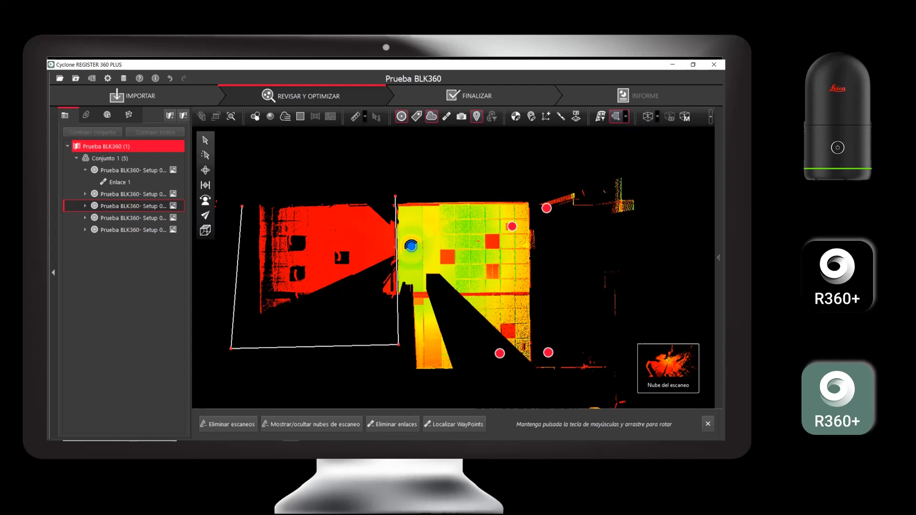
{"action": "left_click", "coordinate": [199, 258]}
{"action": "left_click", "coordinate": [195, 165]}
{"action": "left_click", "coordinate": [399, 161]}
{"action": "double_click", "coordinate": [395, 195]}
{"action": "left_click", "coordinate": [228, 424]}
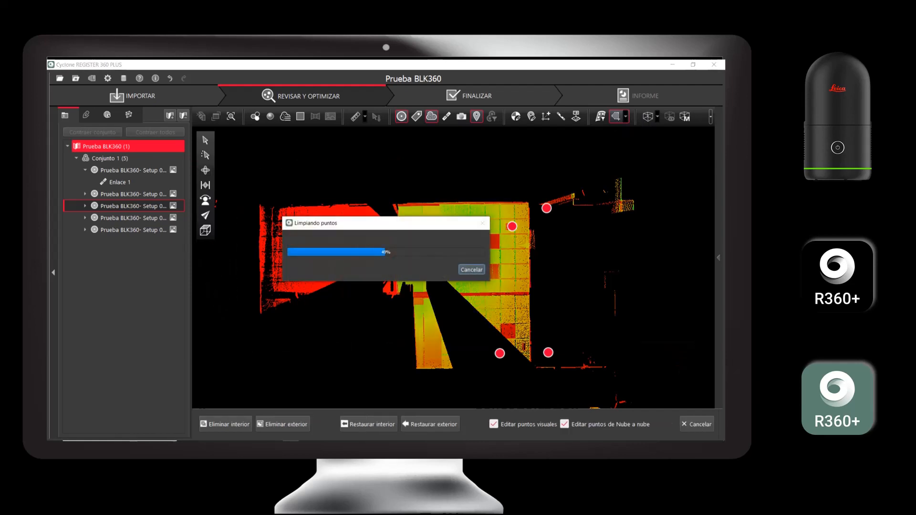
{"action": "left_click", "coordinate": [229, 425]}
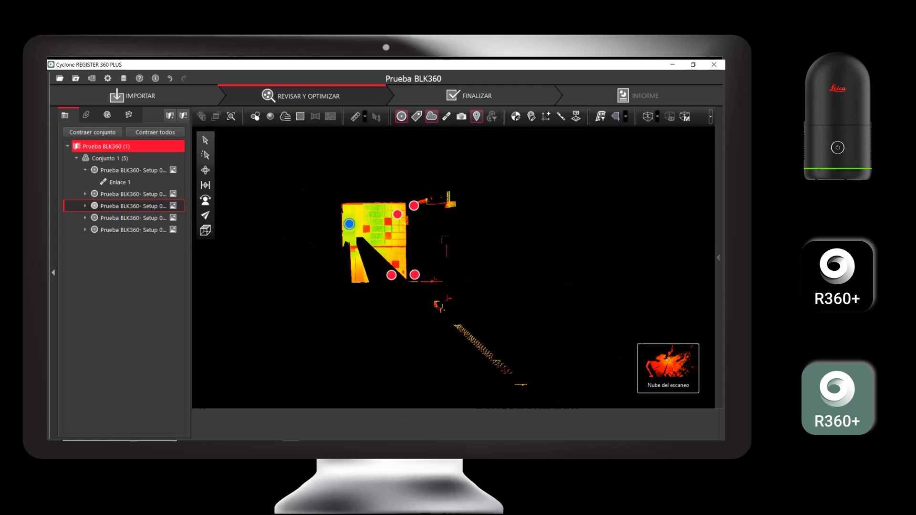
- Enclose the stray points beyond the wall opposite the scanner in Setup 003 with a polygonal fence
{"action": "left_click", "coordinate": [616, 117]}
{"action": "left_click", "coordinate": [406, 184]}
{"action": "left_click", "coordinate": [409, 310]}
{"action": "left_click", "coordinate": [482, 393]}
{"action": "left_click", "coordinate": [559, 397]}
{"action": "left_click", "coordinate": [583, 237]}
{"action": "left_click", "coordinate": [485, 158]}
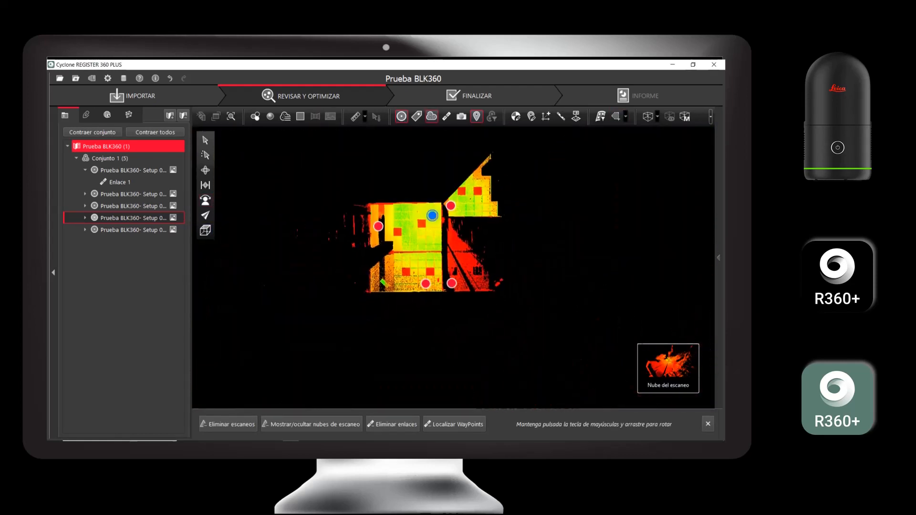
- In the fourth setup, draw a polygonal fence along the room walls around the red points beyond the lower right wall
{"action": "left_click", "coordinate": [617, 117]}
{"action": "left_click", "coordinate": [365, 200]}
{"action": "left_click", "coordinate": [366, 298]}
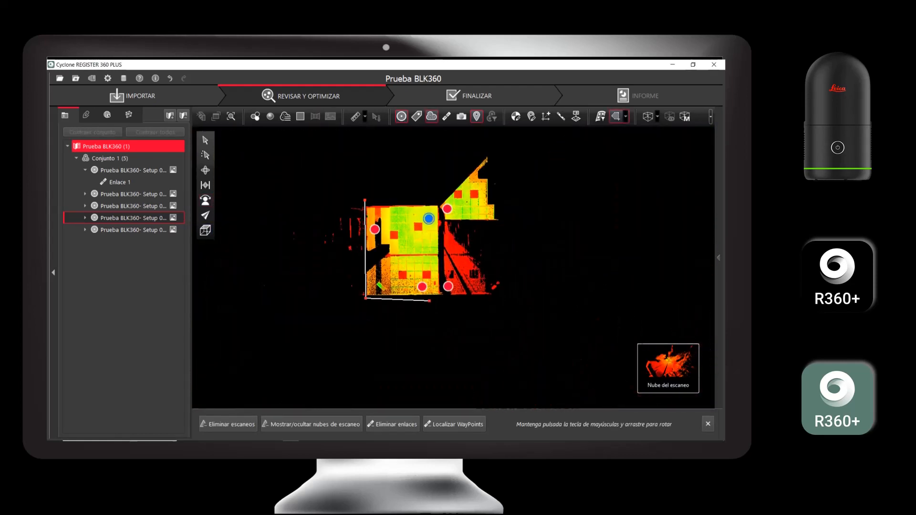
{"action": "left_click", "coordinate": [442, 297]}
{"action": "left_click", "coordinate": [443, 221]}
{"action": "left_click", "coordinate": [503, 222]}
{"action": "left_click", "coordinate": [535, 309]}
{"action": "left_click", "coordinate": [387, 361]}
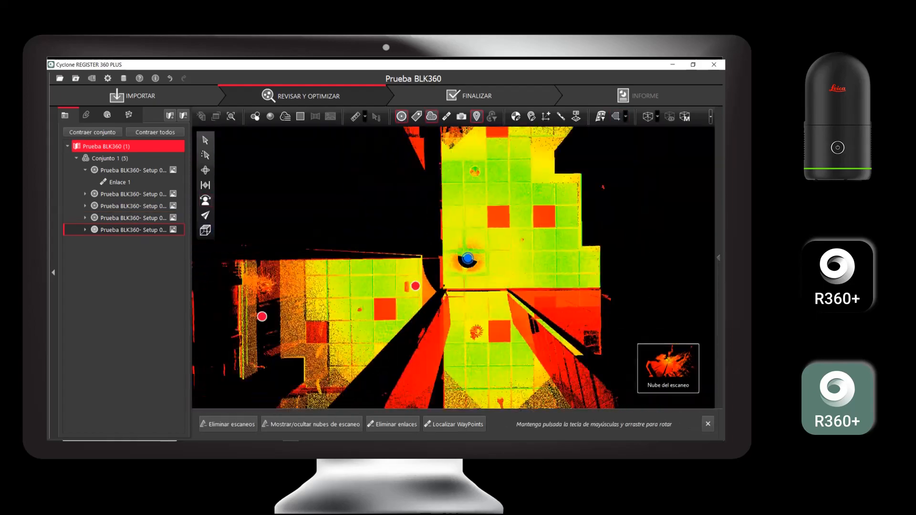
- Examine the Setup 005 point cloud from above for points lying outside the rooms and corridor
{"action": "scroll", "coordinate": [466, 246], "scroll_direction": "down", "scroll_amount": 5}
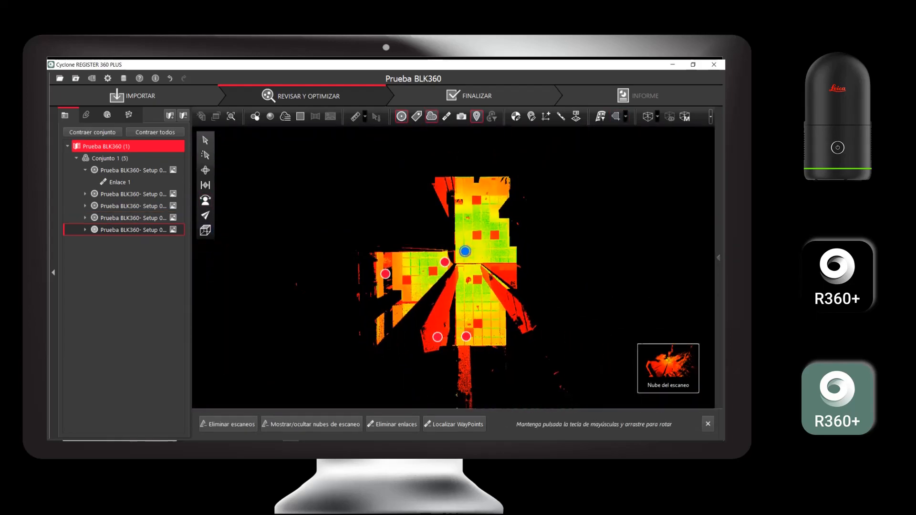
{"action": "left_click_drag", "start_coordinate": [466, 249], "coordinate": [448, 230]}
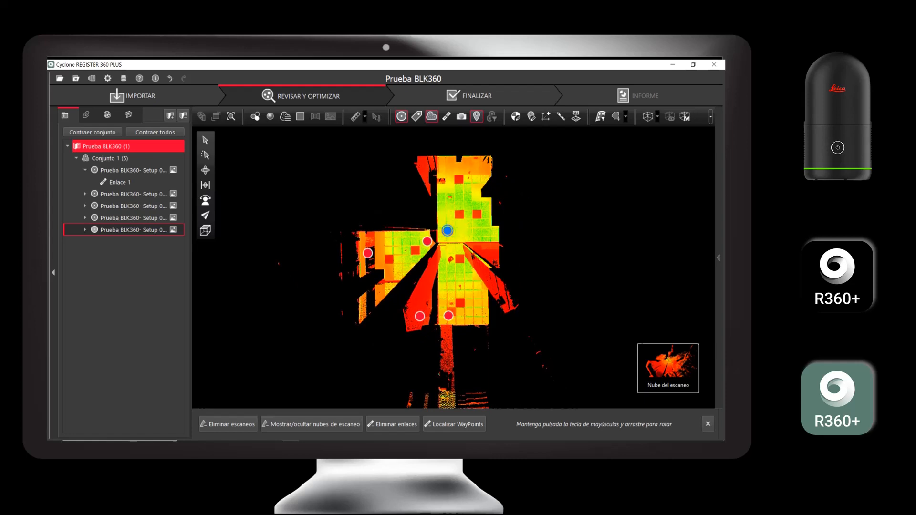
{"action": "left_click_drag", "start_coordinate": [448, 231], "coordinate": [418, 214]}
{"action": "scroll", "coordinate": [460, 251], "scroll_direction": "up", "scroll_amount": 1}
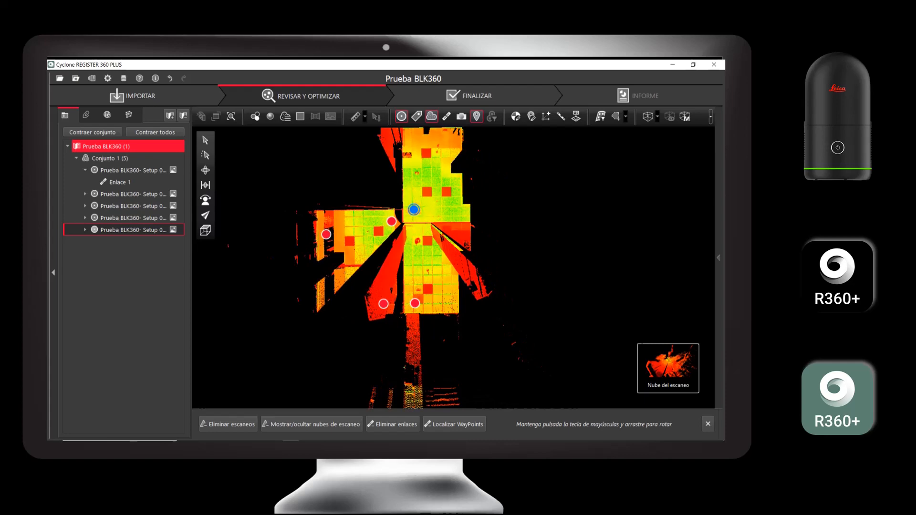
{"action": "scroll", "coordinate": [447, 241], "scroll_direction": "up", "scroll_amount": 10}
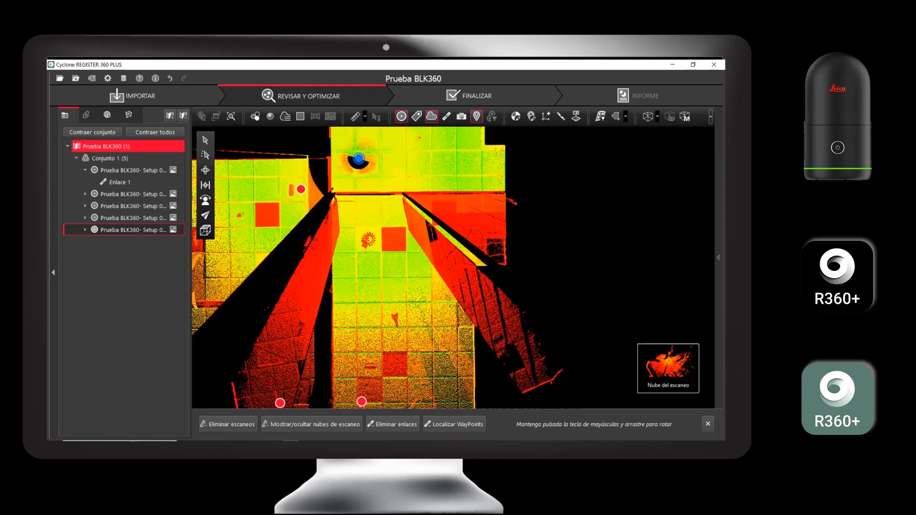
{"action": "scroll", "coordinate": [436, 242], "scroll_direction": "down", "scroll_amount": 2}
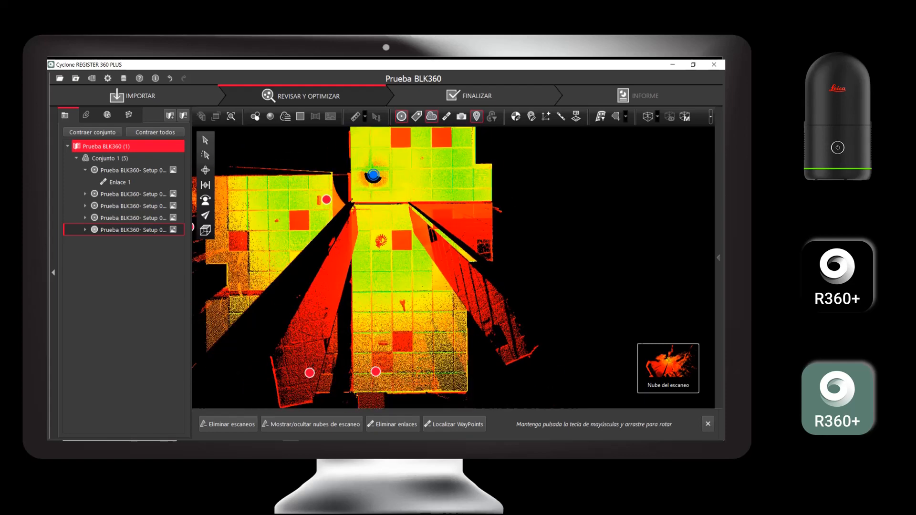
{"action": "scroll", "coordinate": [310, 372], "scroll_direction": "down", "scroll_amount": 3}
{"action": "middle_click_drag", "start_coordinate": [311, 371], "coordinate": [343, 316]}
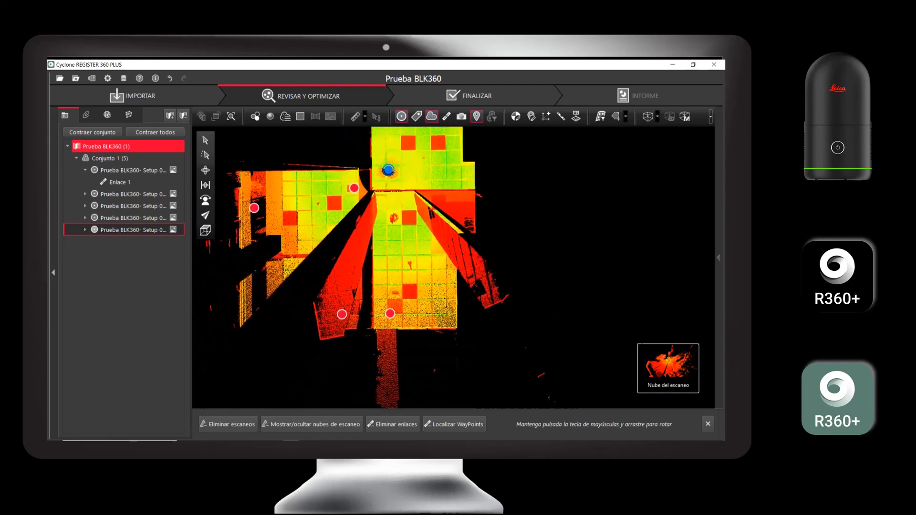
{"action": "scroll", "coordinate": [344, 316], "scroll_direction": "up", "scroll_amount": 1}
{"action": "scroll", "coordinate": [343, 313], "scroll_direction": "up", "scroll_amount": 1}
{"action": "scroll", "coordinate": [387, 213], "scroll_direction": "down", "scroll_amount": 2}
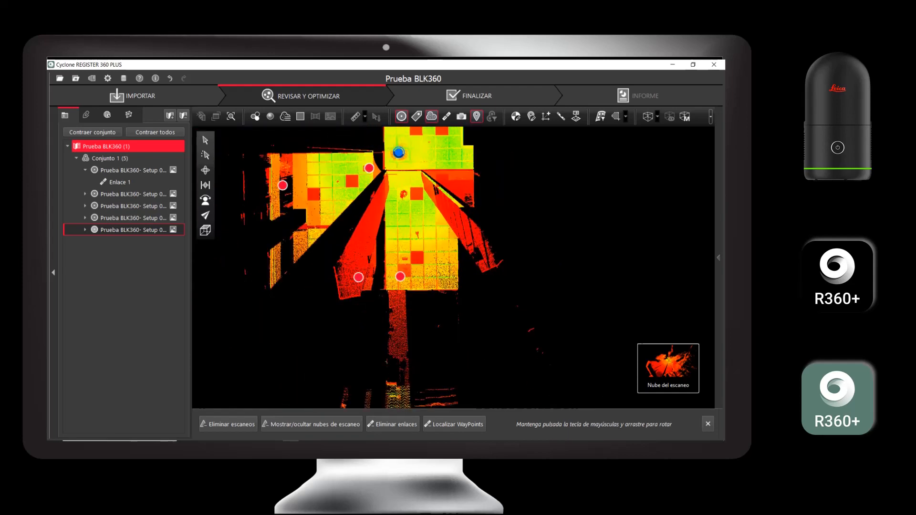
{"action": "scroll", "coordinate": [388, 190], "scroll_direction": "up", "scroll_amount": 1}
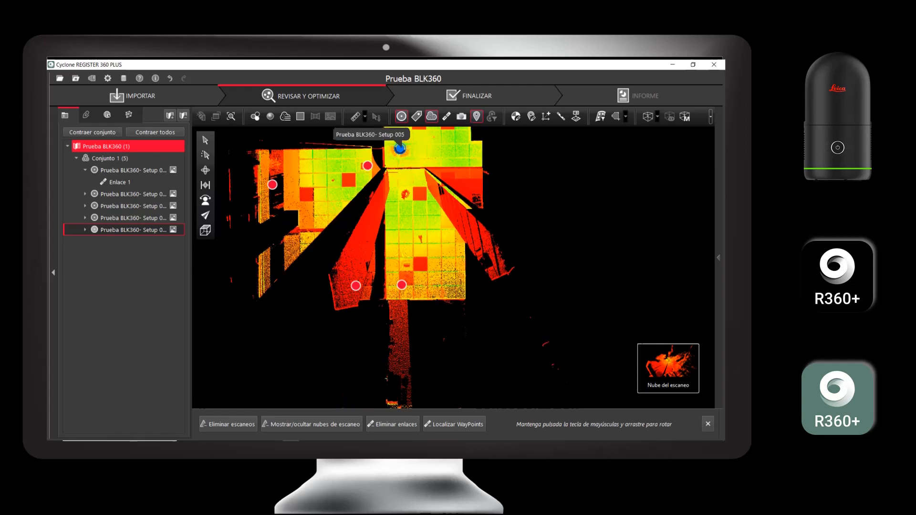
{"action": "scroll", "coordinate": [391, 176], "scroll_direction": "up", "scroll_amount": 2}
{"action": "scroll", "coordinate": [404, 136], "scroll_direction": "up", "scroll_amount": 4}
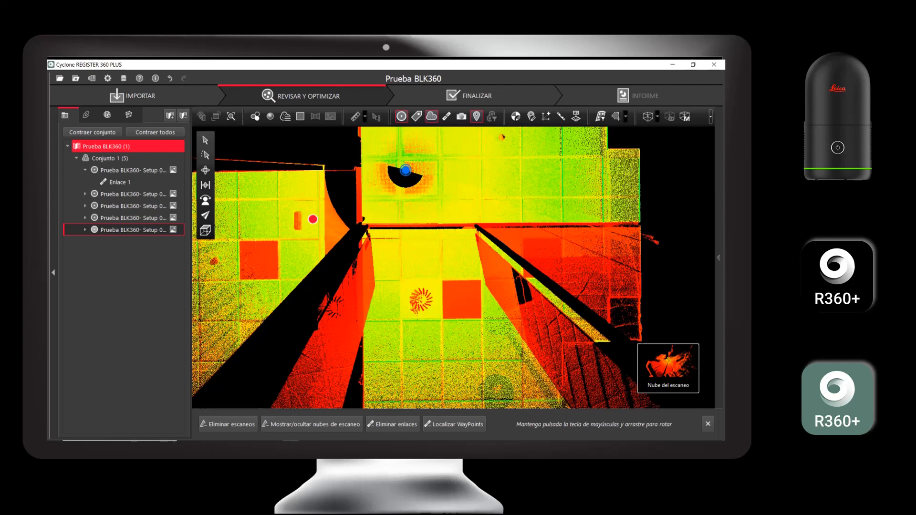
{"action": "scroll", "coordinate": [366, 253], "scroll_direction": "down", "scroll_amount": 5}
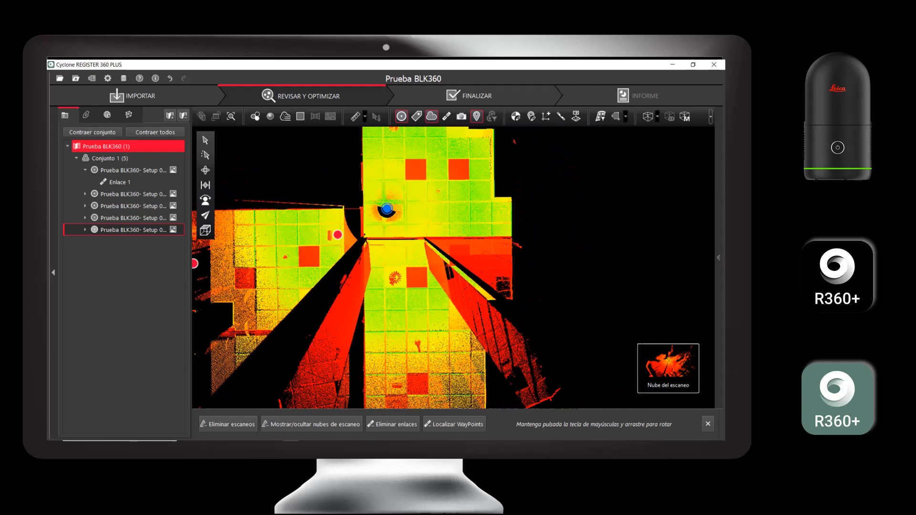
{"action": "scroll", "coordinate": [352, 277], "scroll_direction": "down", "scroll_amount": 5}
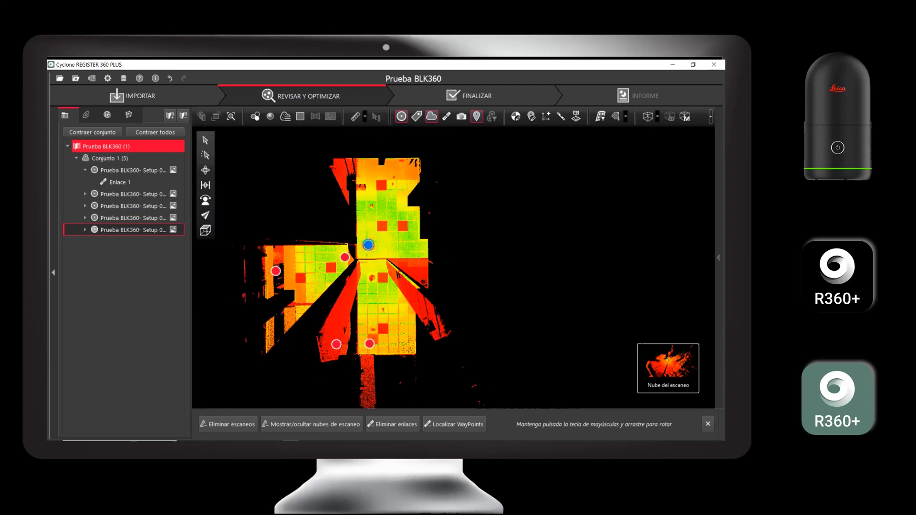
{"action": "scroll", "coordinate": [352, 274], "scroll_direction": "up", "scroll_amount": 4}
{"action": "scroll", "coordinate": [356, 272], "scroll_direction": "down", "scroll_amount": 3}
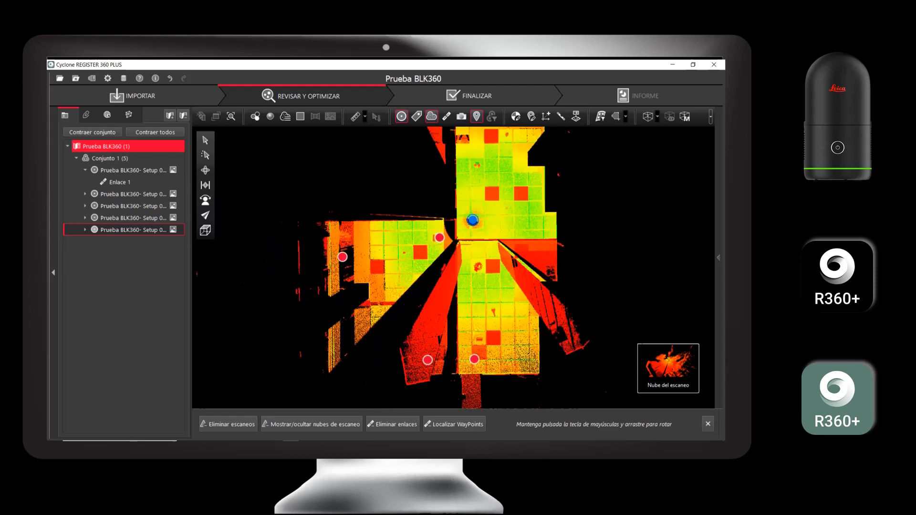
{"action": "scroll", "coordinate": [336, 232], "scroll_direction": "down", "scroll_amount": 5}
{"action": "left_click_drag", "start_coordinate": [336, 232], "coordinate": [366, 206]}
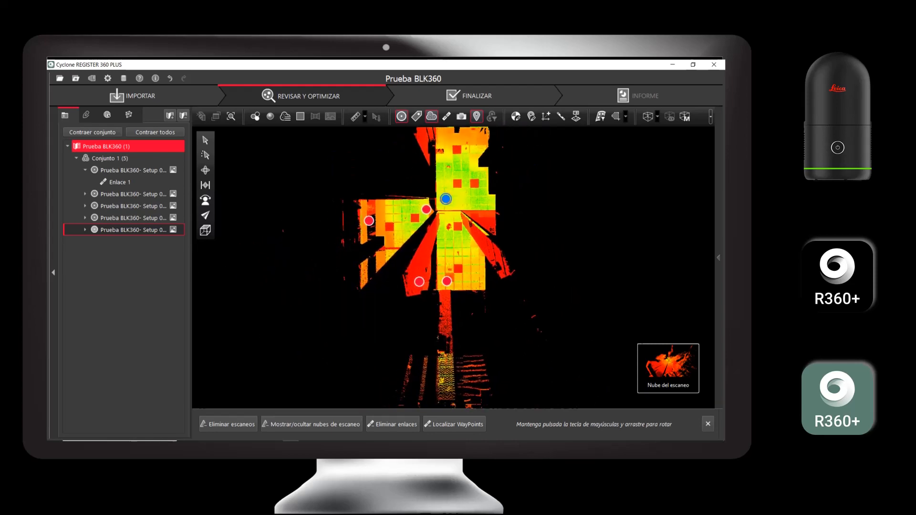
- Delete the stray points outside the rooms in Setup 005 with a polygonal fence that follows the wall outlines
{"action": "scroll", "coordinate": [356, 143], "scroll_direction": "up", "scroll_amount": 1}
{"action": "scroll", "coordinate": [356, 143], "scroll_direction": "down", "scroll_amount": 3}
{"action": "left_click", "coordinate": [616, 116]}
{"action": "left_click", "coordinate": [290, 170]}
{"action": "left_click", "coordinate": [357, 170]}
{"action": "left_click", "coordinate": [356, 257]}
{"action": "left_click", "coordinate": [368, 257]}
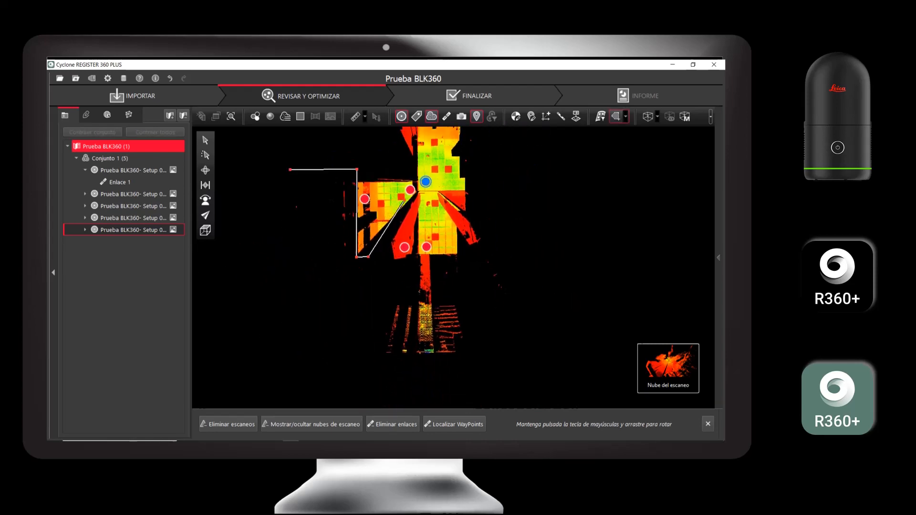
{"action": "left_click", "coordinate": [417, 194]}
{"action": "left_click", "coordinate": [417, 256]}
{"action": "left_click", "coordinate": [462, 255]}
{"action": "left_click", "coordinate": [462, 213]}
{"action": "left_click", "coordinate": [439, 192]}
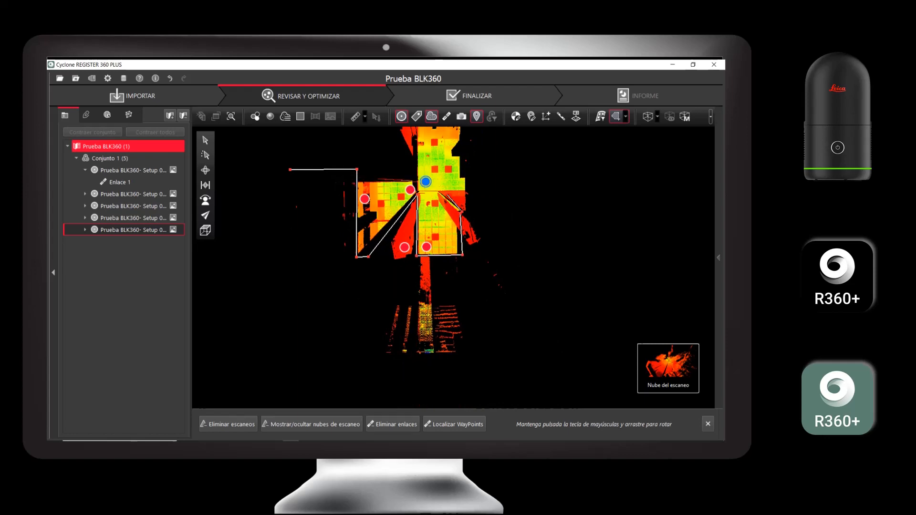
{"action": "left_click", "coordinate": [466, 192]}
{"action": "left_click", "coordinate": [547, 292]}
{"action": "left_click", "coordinate": [254, 377]}
{"action": "left_click", "coordinate": [227, 425]}
{"action": "scroll", "coordinate": [425, 225], "scroll_direction": "up", "scroll_amount": 3}
{"action": "left_click_drag", "start_coordinate": [425, 224], "coordinate": [403, 351]}
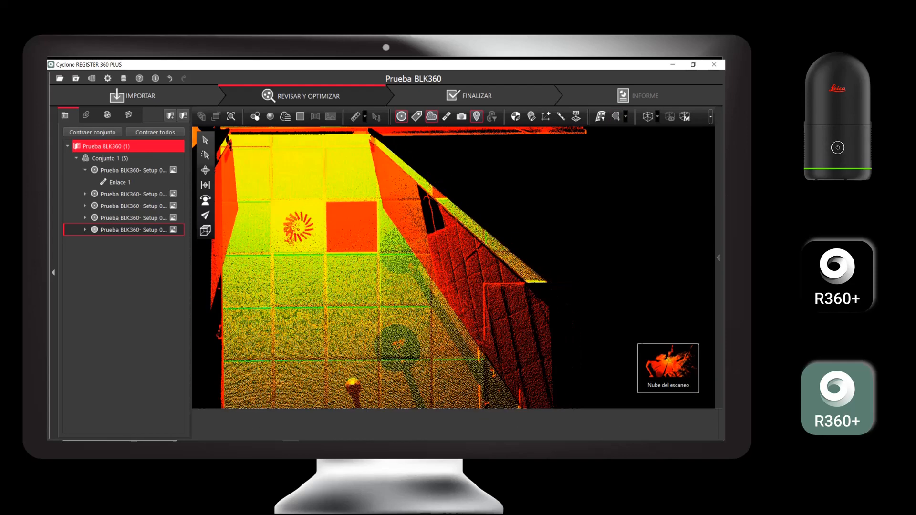
{"action": "left_click", "coordinate": [616, 117]}
{"action": "left_click", "coordinate": [396, 148]}
{"action": "left_click", "coordinate": [587, 326]}
{"action": "scroll", "coordinate": [593, 382], "scroll_direction": "down", "scroll_amount": 2}
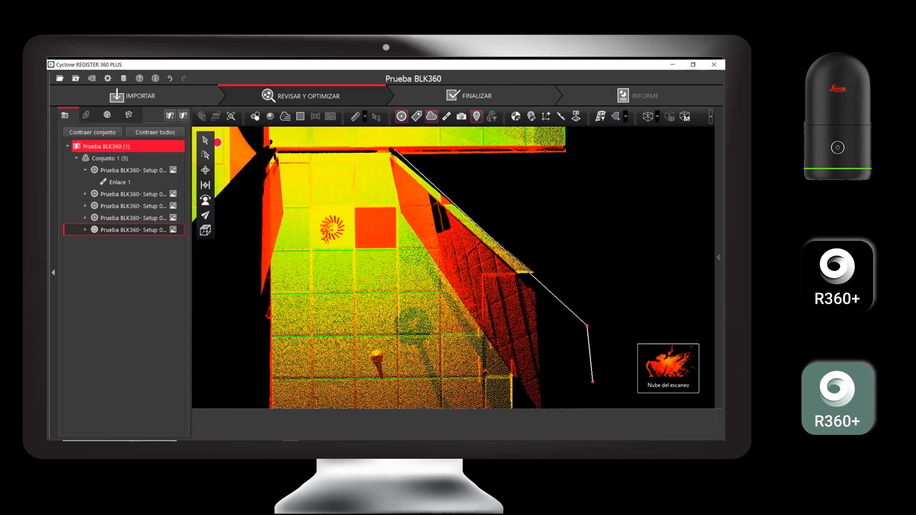
{"action": "key", "text": "Escape"}
- Delete the dark red points between the tiled floor and the slanted partition in Setup 005 with a polygonal fence
{"action": "scroll", "coordinate": [529, 186], "scroll_direction": "down", "scroll_amount": 1}
{"action": "middle_click_drag", "start_coordinate": [530, 186], "coordinate": [532, 210]}
{"action": "left_click", "coordinate": [616, 116]}
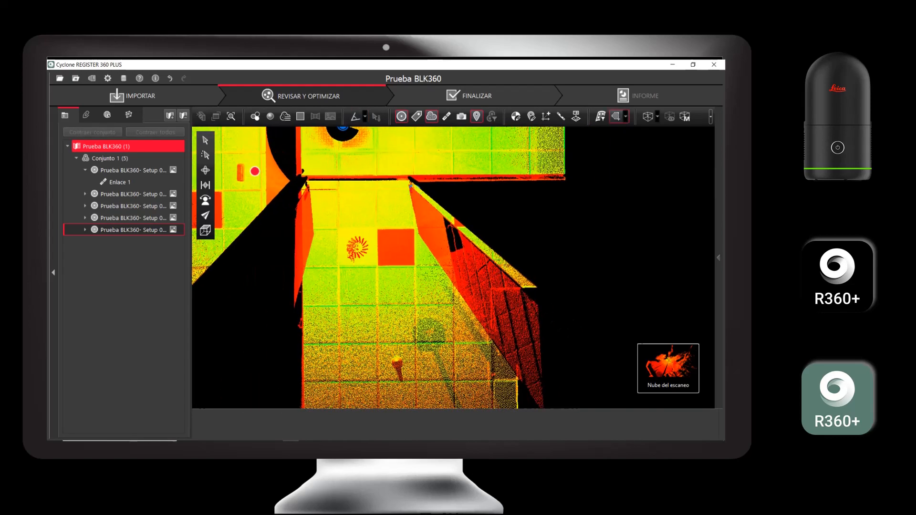
{"action": "left_click", "coordinate": [409, 185]}
{"action": "left_click", "coordinate": [548, 313]}
{"action": "left_click", "coordinate": [557, 404]}
{"action": "left_click", "coordinate": [522, 405]}
{"action": "left_click", "coordinate": [508, 366]}
{"action": "double_click", "coordinate": [418, 233]}
{"action": "left_click", "coordinate": [226, 424]}
{"action": "scroll", "coordinate": [416, 267], "scroll_direction": "up", "scroll_amount": 1}
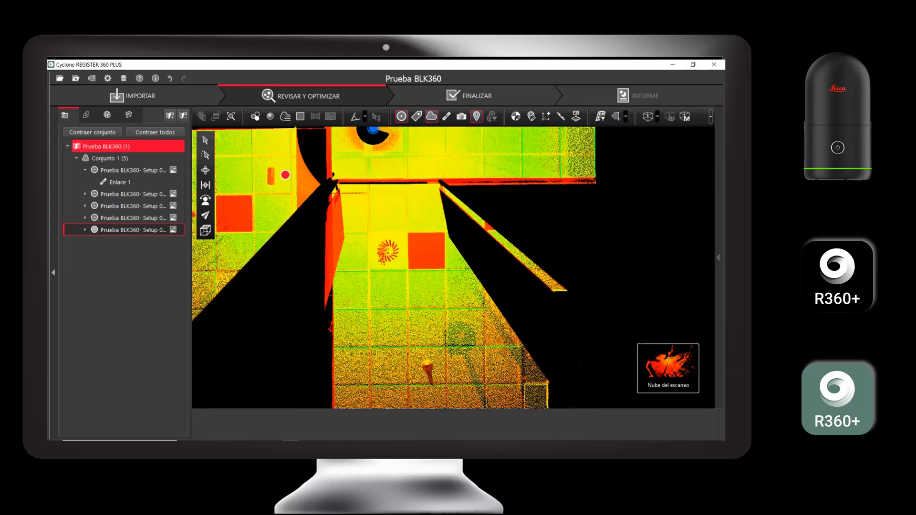
- Tilt the Setup 005 cloud and enter the panoramic view from the scanner's position
{"action": "middle_click_drag", "start_coordinate": [416, 268], "coordinate": [491, 273]}
{"action": "scroll", "coordinate": [454, 267], "scroll_direction": "down", "scroll_amount": 3}
{"action": "left_click_drag", "start_coordinate": [453, 267], "coordinate": [482, 224]}
{"action": "scroll", "coordinate": [454, 267], "scroll_direction": "up", "scroll_amount": 3}
{"action": "mouse_move", "coordinate": [454, 267]}
{"action": "left_mouse_down"}
{"action": "mouse_move", "coordinate": [525, 248]}
{"action": "mouse_move", "coordinate": [482, 224]}
{"action": "left_mouse_up"}
{"action": "left_click", "coordinate": [205, 200]}
{"action": "double_click", "coordinate": [469, 242]}
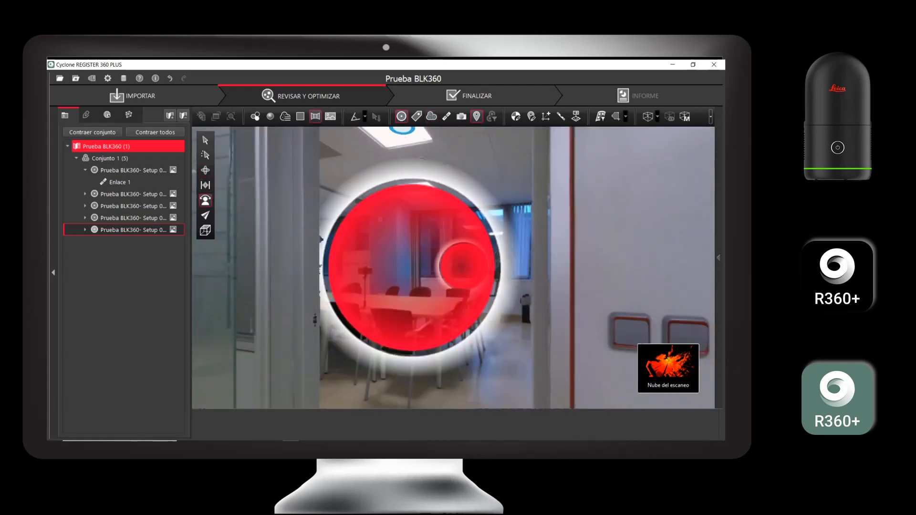
- Examine the glass door between the corridor and the meeting room in the panoramic image
{"action": "left_click_drag", "start_coordinate": [414, 260], "coordinate": [587, 250]}
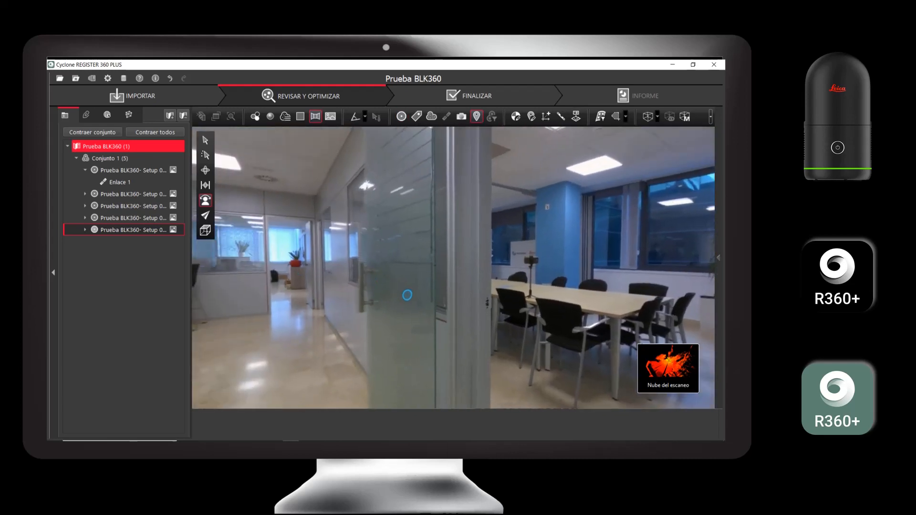
{"action": "left_click_drag", "start_coordinate": [408, 295], "coordinate": [434, 327]}
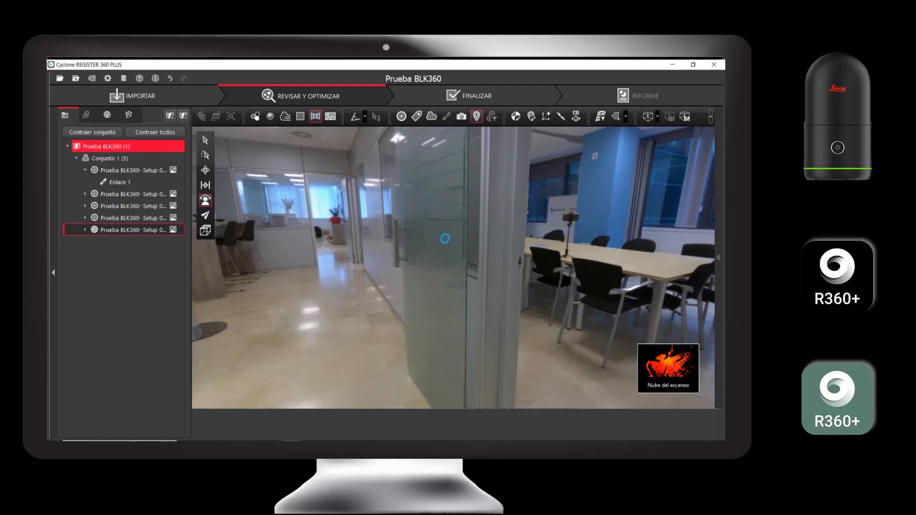
{"action": "left_click_drag", "start_coordinate": [445, 239], "coordinate": [456, 239]}
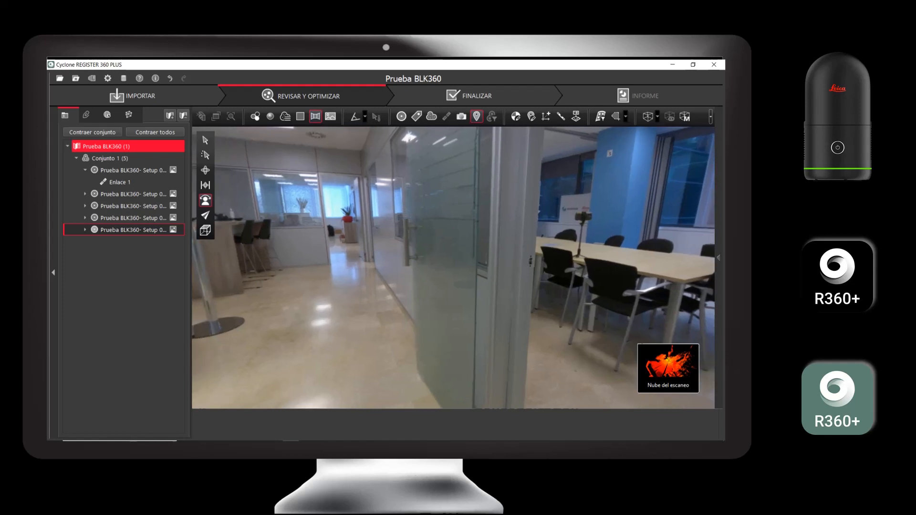
{"action": "left_click_drag", "start_coordinate": [445, 243], "coordinate": [425, 234]}
{"action": "scroll", "coordinate": [474, 249], "scroll_direction": "down", "scroll_amount": 1}
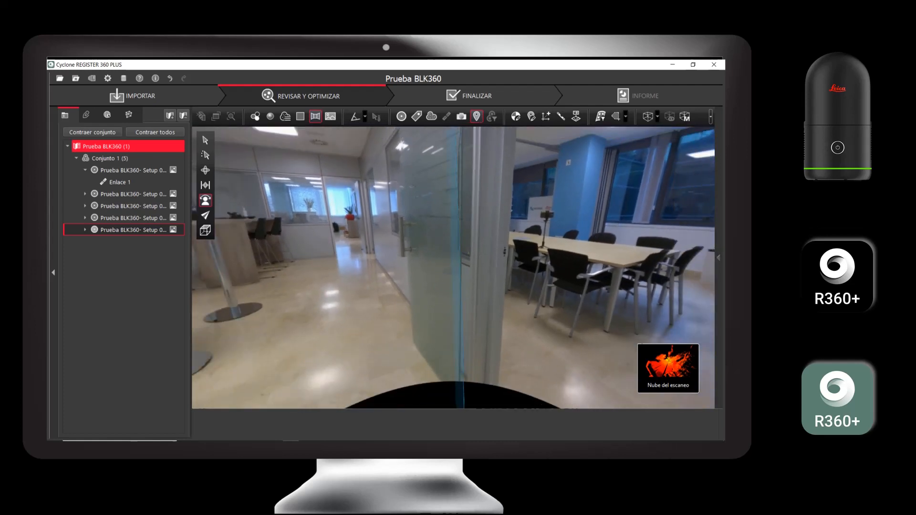
{"action": "scroll", "coordinate": [474, 249], "scroll_direction": "down", "scroll_amount": 1}
{"action": "left_click_drag", "start_coordinate": [474, 249], "coordinate": [458, 275]}
{"action": "scroll", "coordinate": [458, 275], "scroll_direction": "down", "scroll_amount": 3}
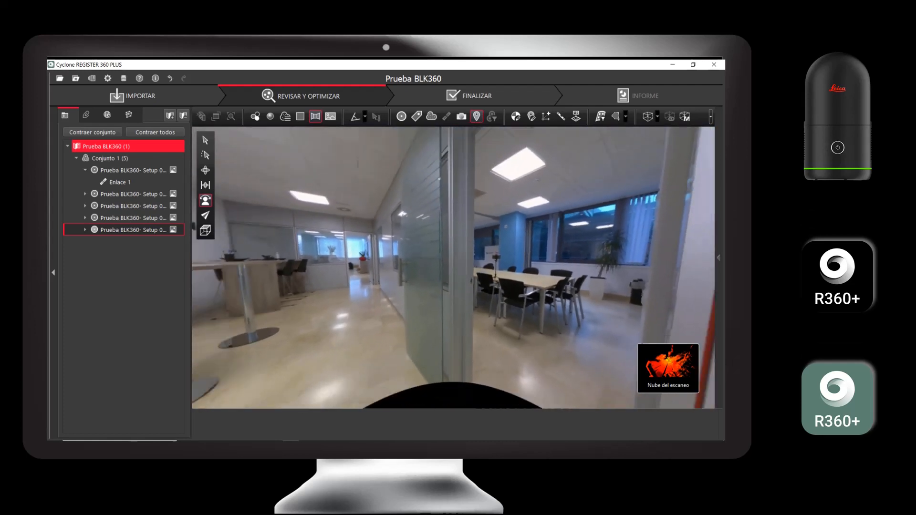
{"action": "scroll", "coordinate": [471, 241], "scroll_direction": "down", "scroll_amount": 2}
{"action": "left_click_drag", "start_coordinate": [471, 241], "coordinate": [462, 257]}
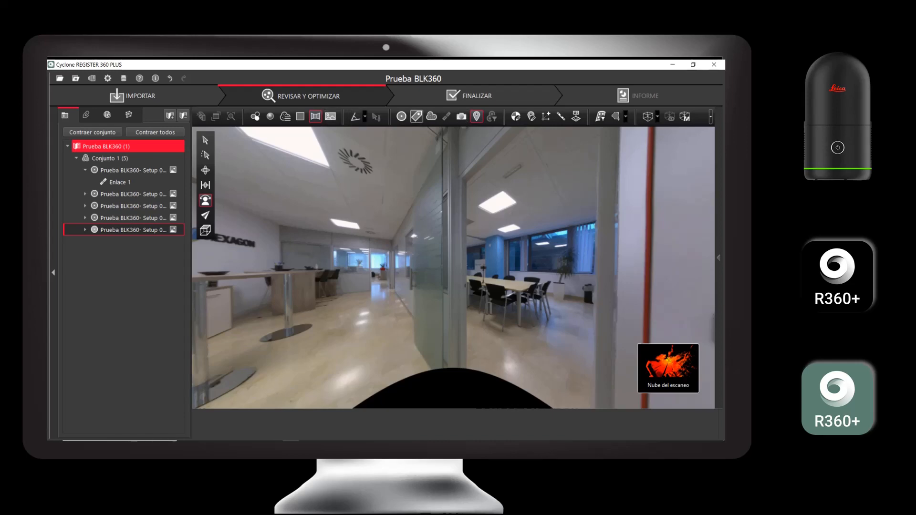
- Show the point cloud instead of the panoramic image and delete the stray points on the glass door's upper part with a polygonal fence
{"action": "left_click", "coordinate": [431, 116]}
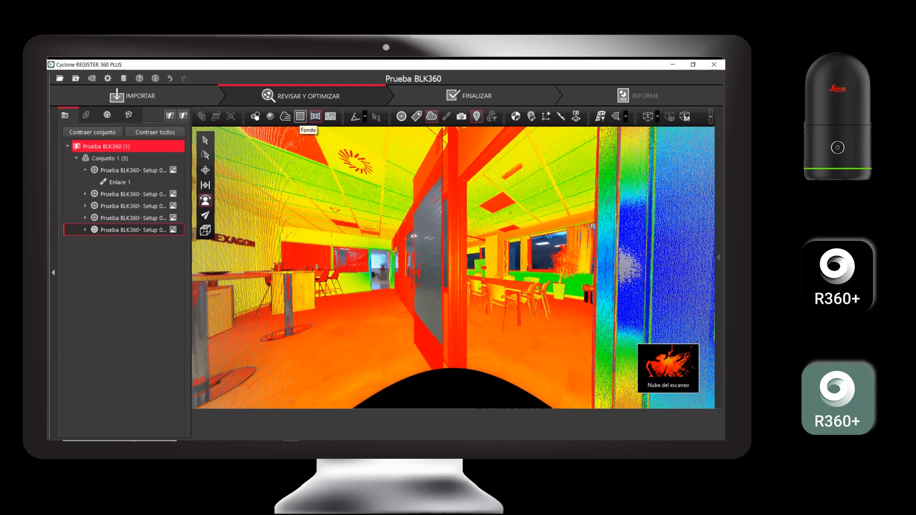
{"action": "left_click", "coordinate": [316, 116]}
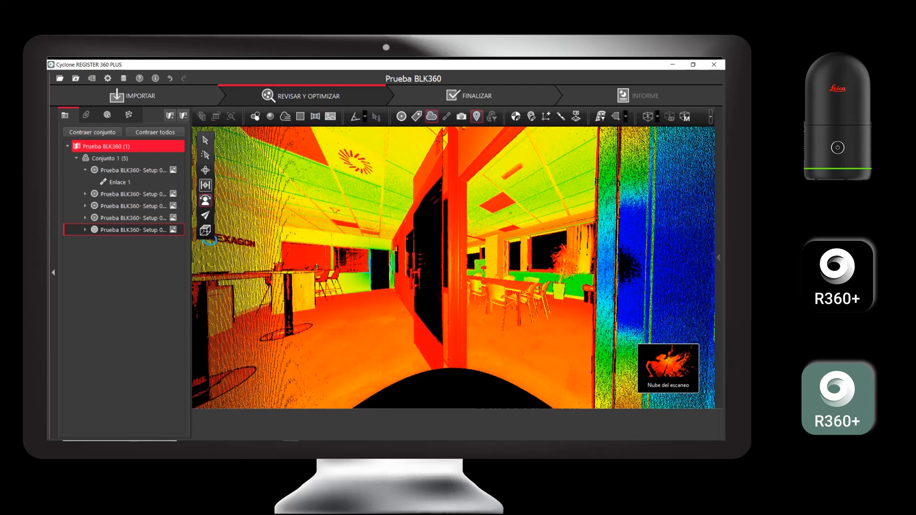
{"action": "left_click", "coordinate": [616, 116]}
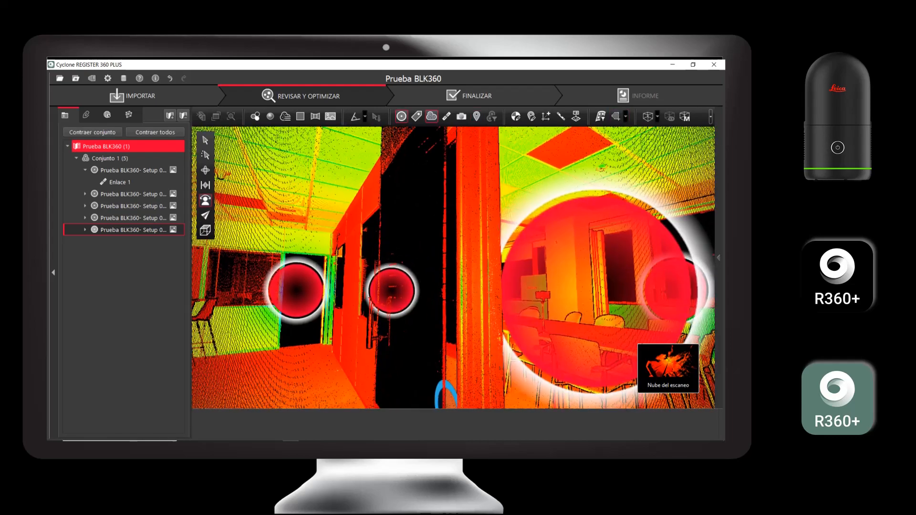
{"action": "left_click", "coordinate": [447, 139]}
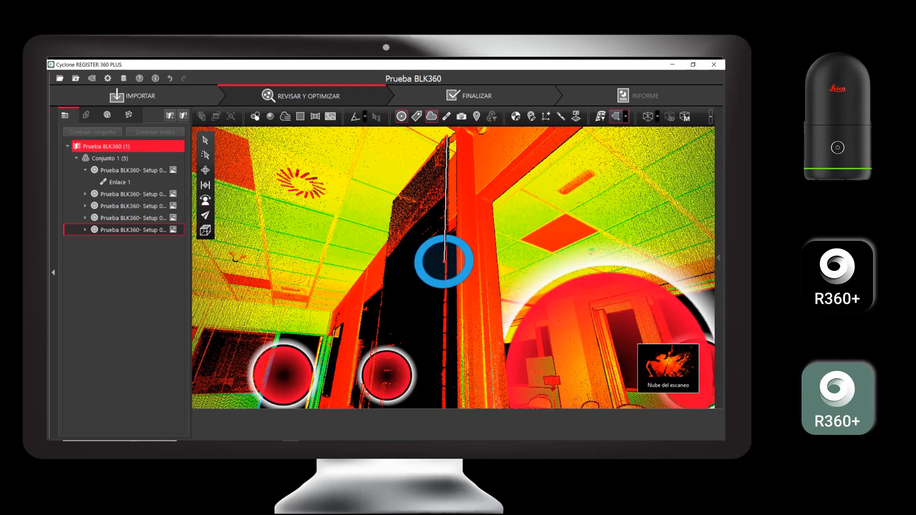
{"action": "left_click", "coordinate": [446, 263]}
{"action": "left_click", "coordinate": [382, 292]}
{"action": "left_click", "coordinate": [392, 197]}
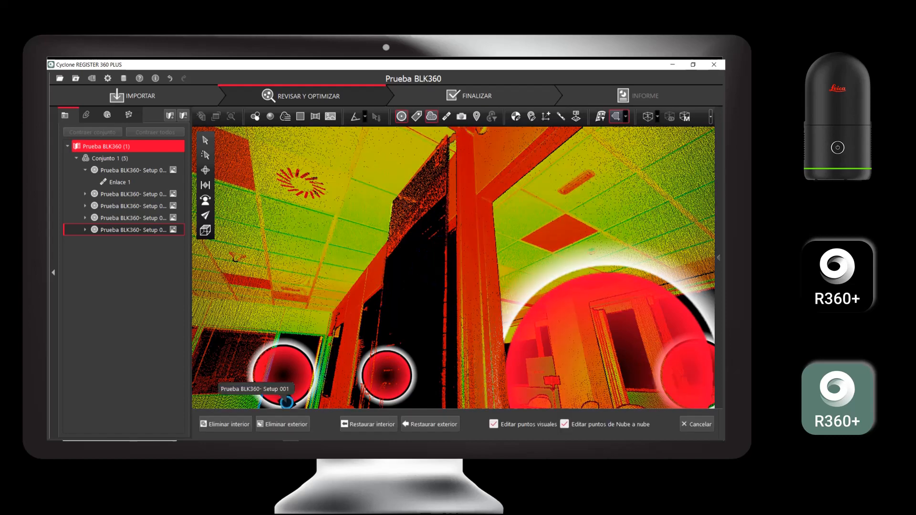
{"action": "key", "text": "Delete"}
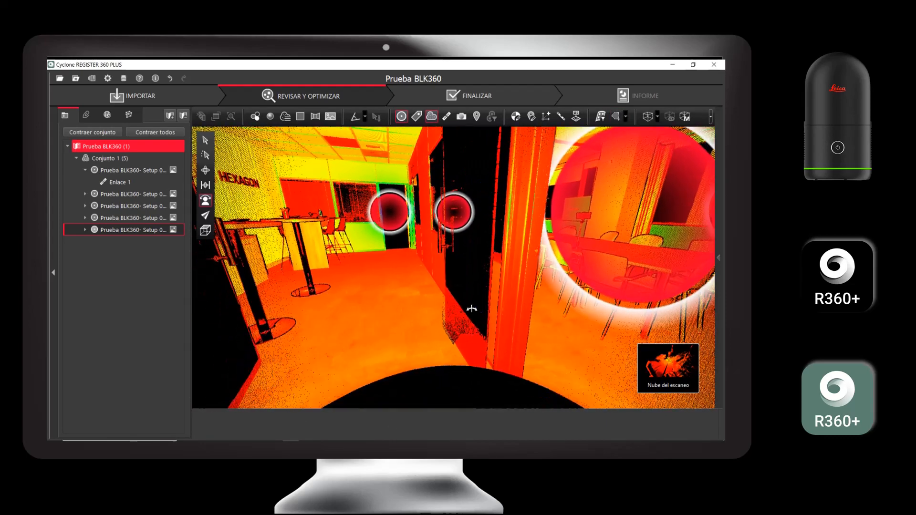
- Delete the red points at the foot of the glass door with a polygonal fence
{"action": "left_click", "coordinate": [447, 288]}
{"action": "left_click", "coordinate": [487, 340]}
{"action": "left_click", "coordinate": [488, 370]}
{"action": "left_click", "coordinate": [472, 371]}
{"action": "left_click", "coordinate": [443, 328]}
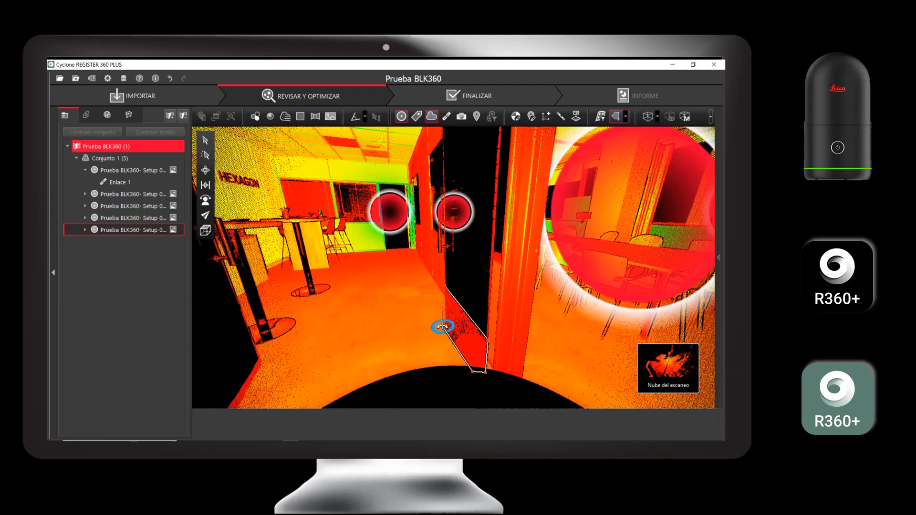
{"action": "double_click", "coordinate": [446, 287]}
{"action": "left_click", "coordinate": [240, 420]}
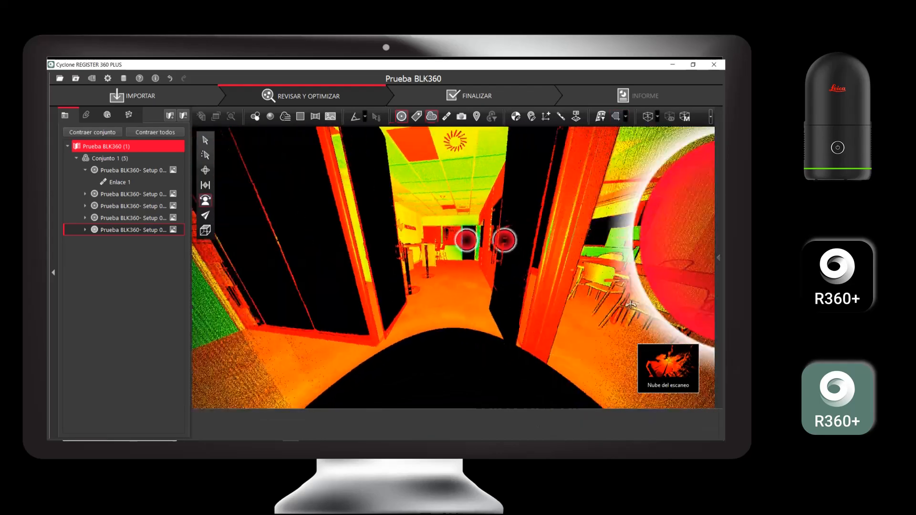
- Look around the cleaned door area, leave the scanner's viewpoint and return the Setup 005 cloud to the top view
{"action": "left_click_drag", "start_coordinate": [362, 257], "coordinate": [658, 302]}
{"action": "left_click_drag", "start_coordinate": [432, 241], "coordinate": [537, 287]}
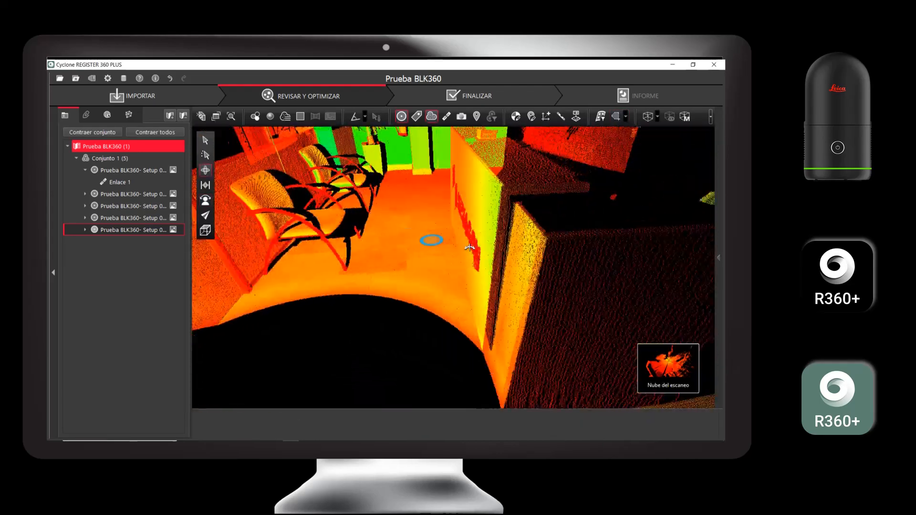
{"action": "scroll", "coordinate": [494, 233], "scroll_direction": "down", "scroll_amount": 10}
{"action": "middle_click_drag", "start_coordinate": [499, 198], "coordinate": [499, 286]}
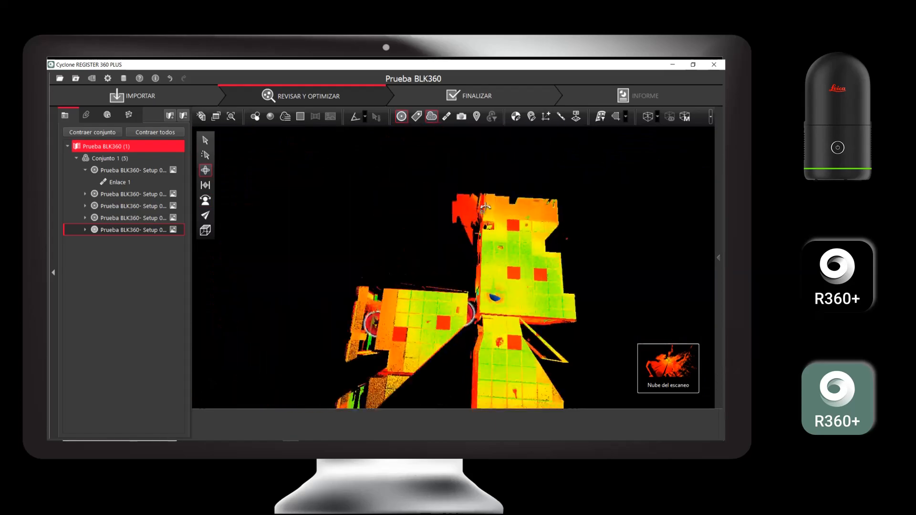
{"action": "scroll", "coordinate": [497, 194], "scroll_direction": "up", "scroll_amount": 8}
{"action": "left_click", "coordinate": [206, 230]}
{"action": "scroll", "coordinate": [327, 225], "scroll_direction": "down", "scroll_amount": 8}
{"action": "scroll", "coordinate": [327, 225], "scroll_direction": "up", "scroll_amount": 6}
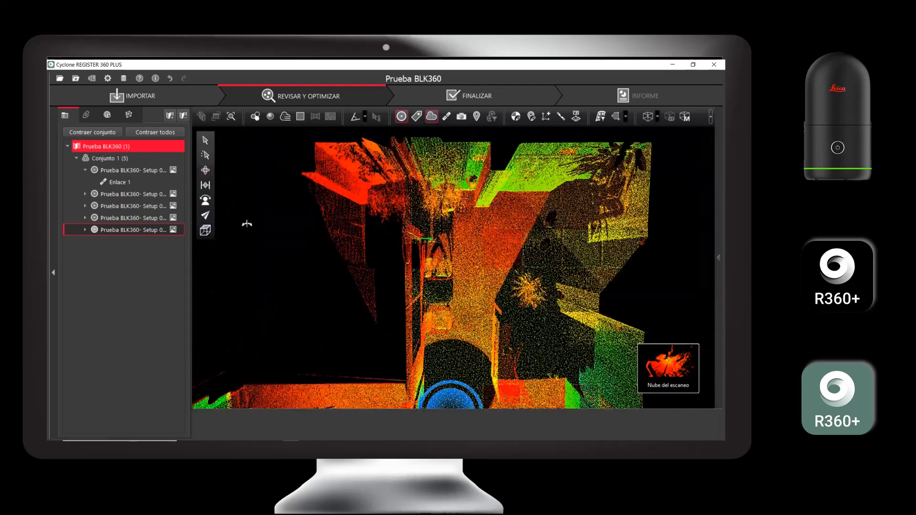
{"action": "left_click", "coordinate": [205, 231]}
{"action": "left_click", "coordinate": [227, 227]}
{"action": "scroll", "coordinate": [385, 249], "scroll_direction": "down", "scroll_amount": 8}
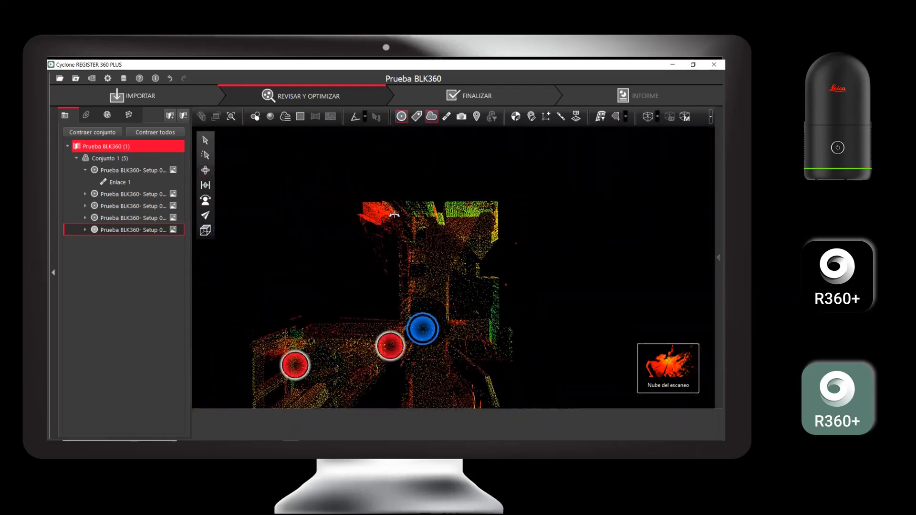
{"action": "scroll", "coordinate": [394, 220], "scroll_direction": "up", "scroll_amount": 5}
- Delete the red wedge of stray points outside the long room's outer wall with a polygonal fence
{"action": "left_click", "coordinate": [206, 185]}
{"action": "scroll", "coordinate": [433, 245], "scroll_direction": "up", "scroll_amount": 2}
{"action": "left_click", "coordinate": [616, 117]}
{"action": "left_click", "coordinate": [306, 175]}
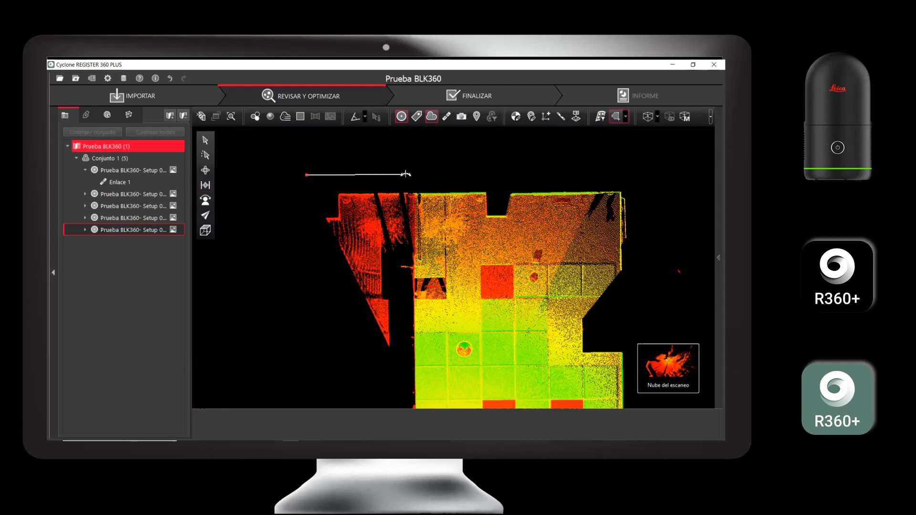
{"action": "left_click", "coordinate": [409, 177]}
{"action": "left_click", "coordinate": [415, 386]}
{"action": "left_click", "coordinate": [317, 375]}
{"action": "left_click", "coordinate": [280, 256]}
{"action": "left_click", "coordinate": [300, 199]}
{"action": "double_click", "coordinate": [301, 189]}
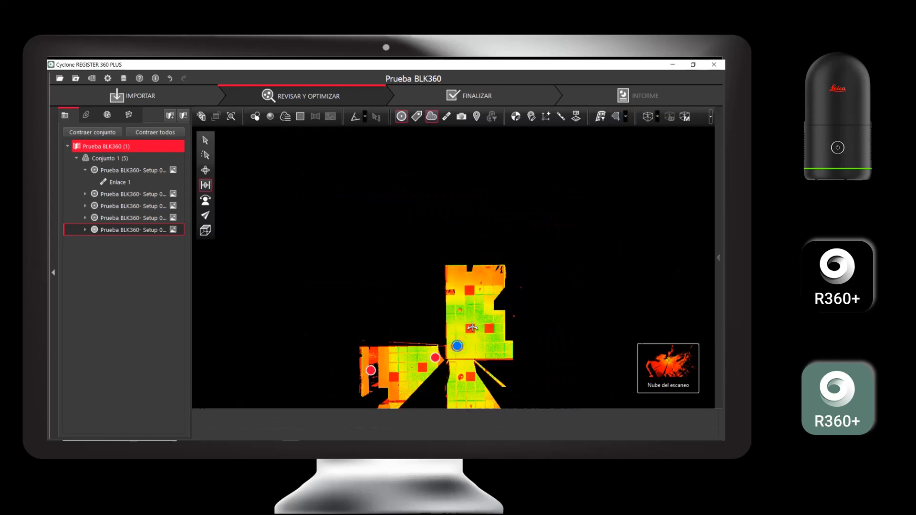
- Delete the thin strip of stray points outside the side room's upper wall with a polygonal fence
{"action": "left_click", "coordinate": [324, 278]}
{"action": "left_click", "coordinate": [406, 278]}
{"action": "left_click", "coordinate": [402, 251]}
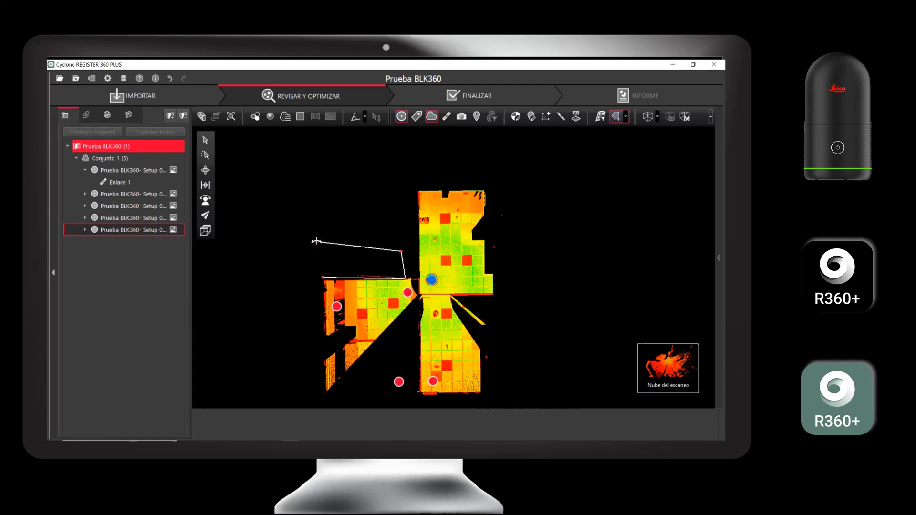
{"action": "double_click", "coordinate": [315, 242]}
{"action": "left_click", "coordinate": [226, 425]}
- Delete the scattered points outside the long room's stepped wall and the slanted partition with a polygonal fence
{"action": "left_click", "coordinate": [508, 189]}
{"action": "left_click", "coordinate": [488, 244]}
{"action": "left_click", "coordinate": [521, 310]}
{"action": "left_click", "coordinate": [481, 354]}
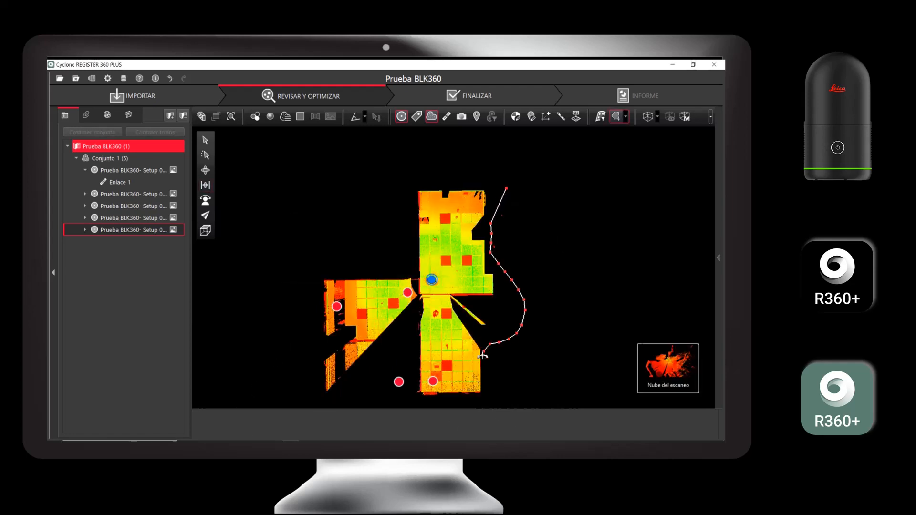
{"action": "left_click", "coordinate": [501, 377]}
{"action": "left_click", "coordinate": [579, 229]}
{"action": "left_click", "coordinate": [559, 182]}
{"action": "double_click", "coordinate": [507, 187]}
{"action": "left_click", "coordinate": [224, 425]}
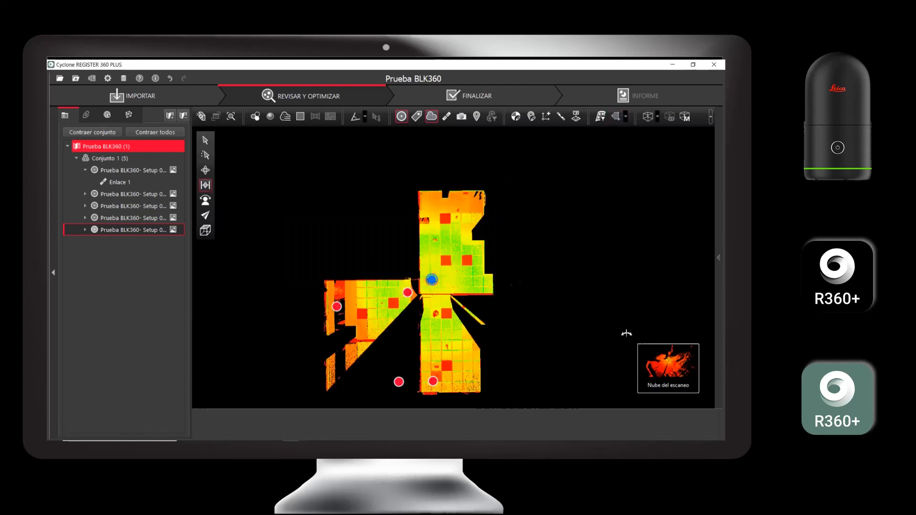
- Leave the single-scan cloud and examine the combined bundle cloud of all setups from above
{"action": "left_click", "coordinate": [608, 369]}
{"action": "scroll", "coordinate": [505, 270], "scroll_direction": "down", "scroll_amount": 4}
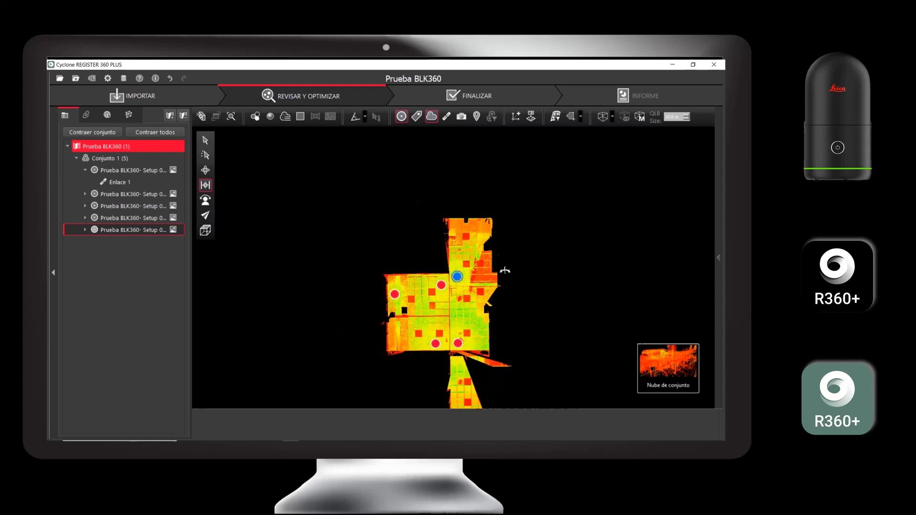
{"action": "scroll", "coordinate": [505, 270], "scroll_direction": "down", "scroll_amount": 1}
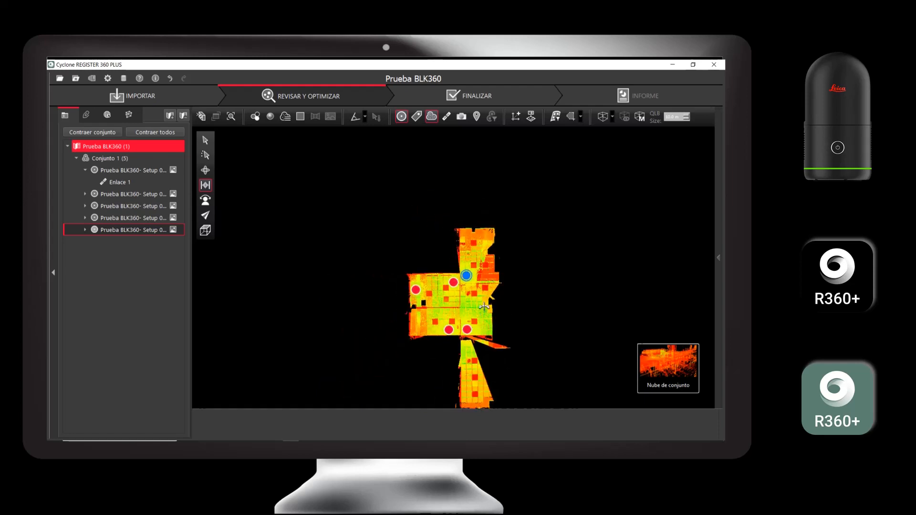
{"action": "scroll", "coordinate": [487, 314], "scroll_direction": "down", "scroll_amount": 1}
{"action": "scroll", "coordinate": [484, 323], "scroll_direction": "up", "scroll_amount": 2}
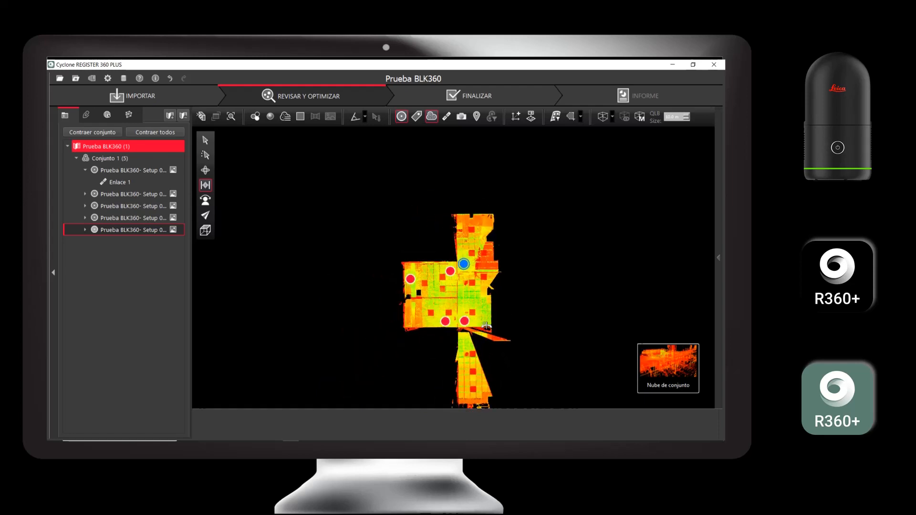
- Delete all points outside a rectangular fence drawn around the whole building in the bundle cloud's right-hand view
{"action": "left_click", "coordinate": [205, 231]}
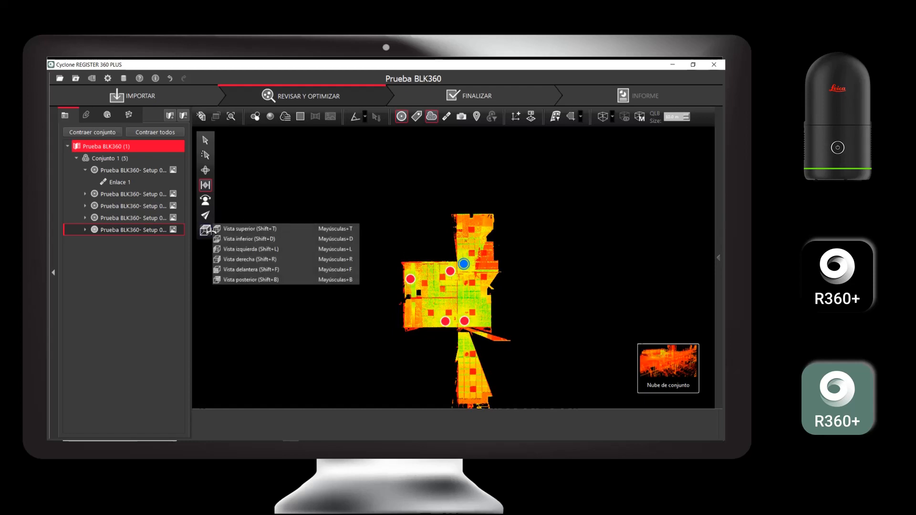
{"action": "left_click", "coordinate": [247, 259]}
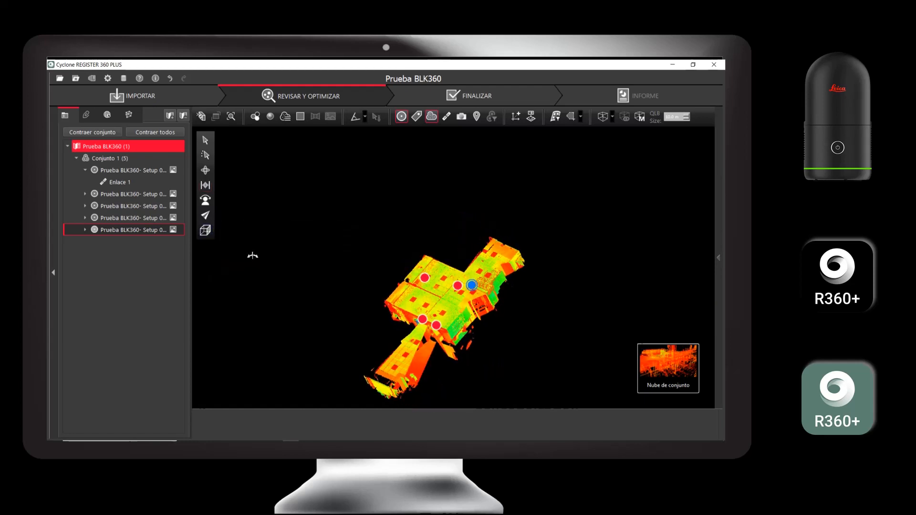
{"action": "scroll", "coordinate": [389, 266], "scroll_direction": "up", "scroll_amount": 3}
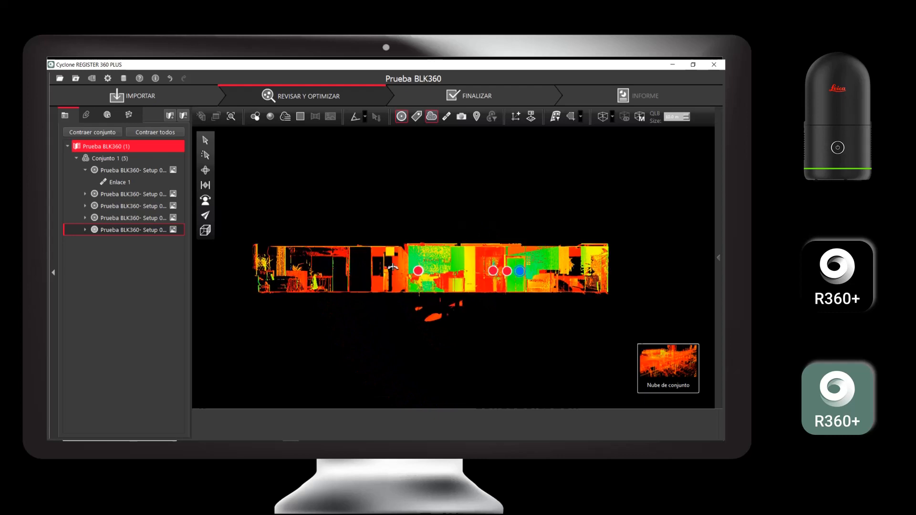
{"action": "scroll", "coordinate": [441, 286], "scroll_direction": "up", "scroll_amount": 1}
{"action": "middle_click_drag", "start_coordinate": [453, 289], "coordinate": [457, 263]}
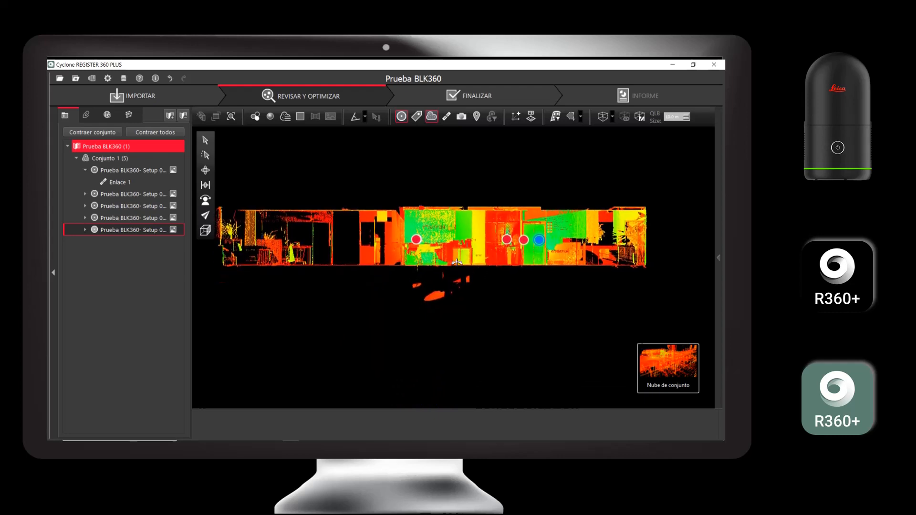
{"action": "scroll", "coordinate": [457, 263], "scroll_direction": "down", "scroll_amount": 1}
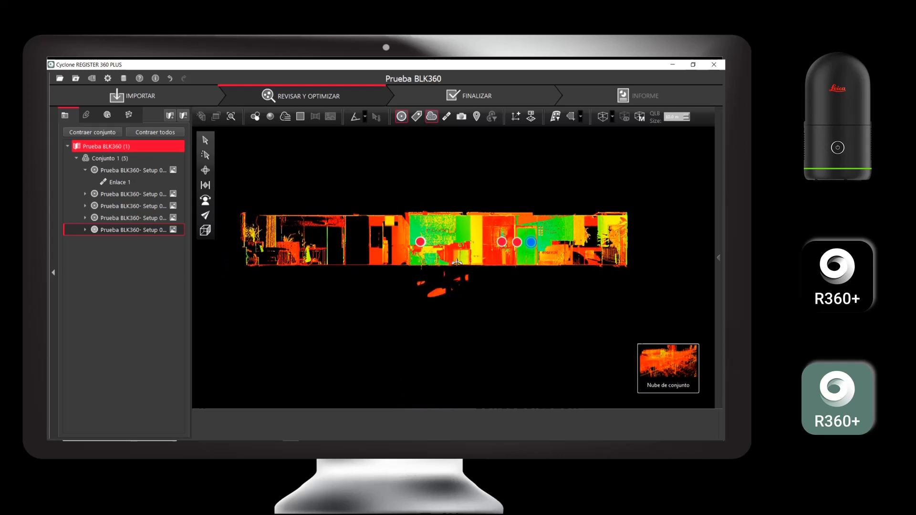
{"action": "left_click", "coordinate": [581, 117]}
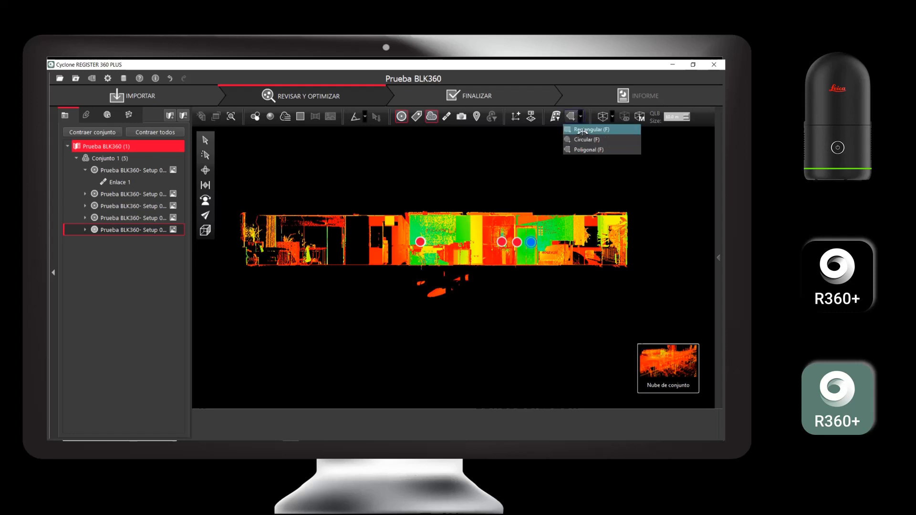
{"action": "left_click", "coordinate": [582, 130]}
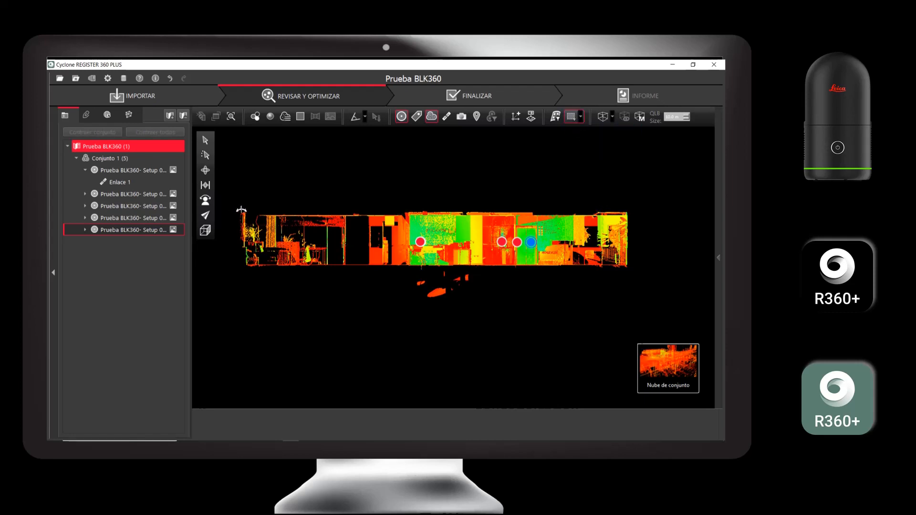
{"action": "left_click_drag", "start_coordinate": [241, 210], "coordinate": [629, 266]}
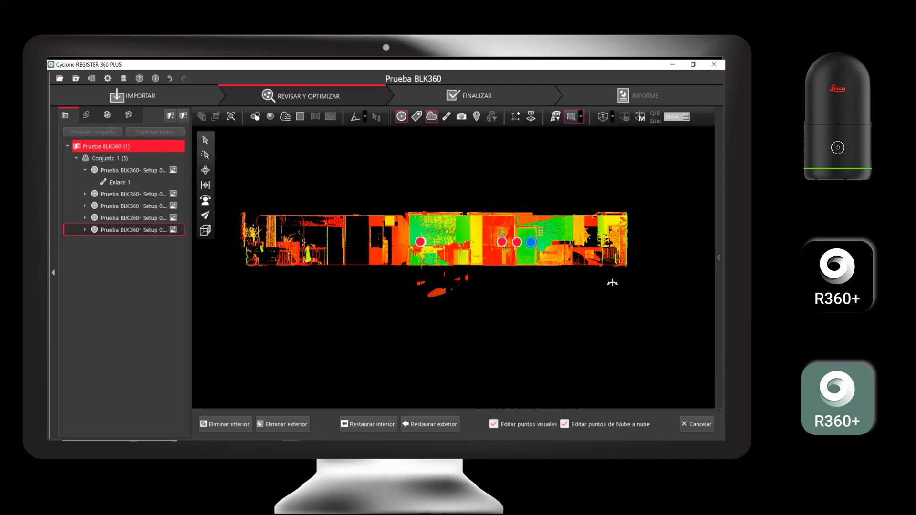
{"action": "left_click", "coordinate": [291, 423]}
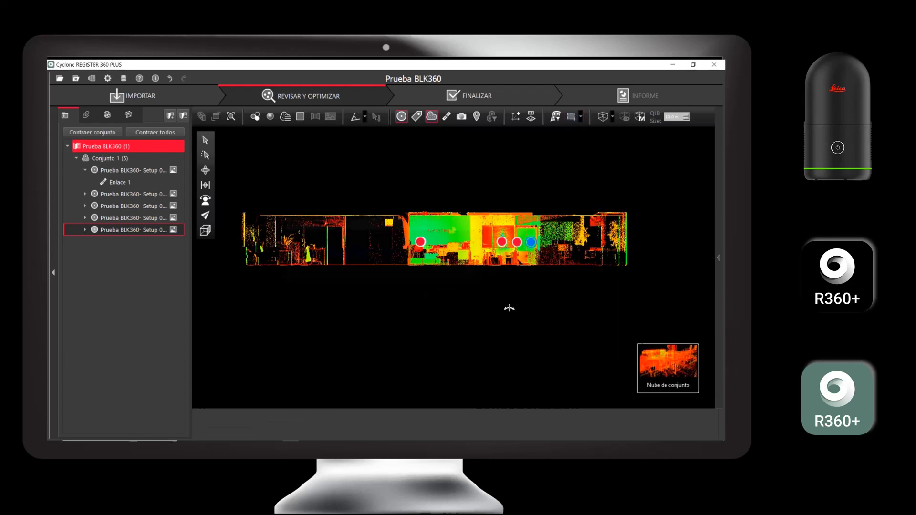
- View the cleaned bundle cloud from the front and at an angle, and display its points in photographic colours
{"action": "left_click", "coordinate": [205, 230]}
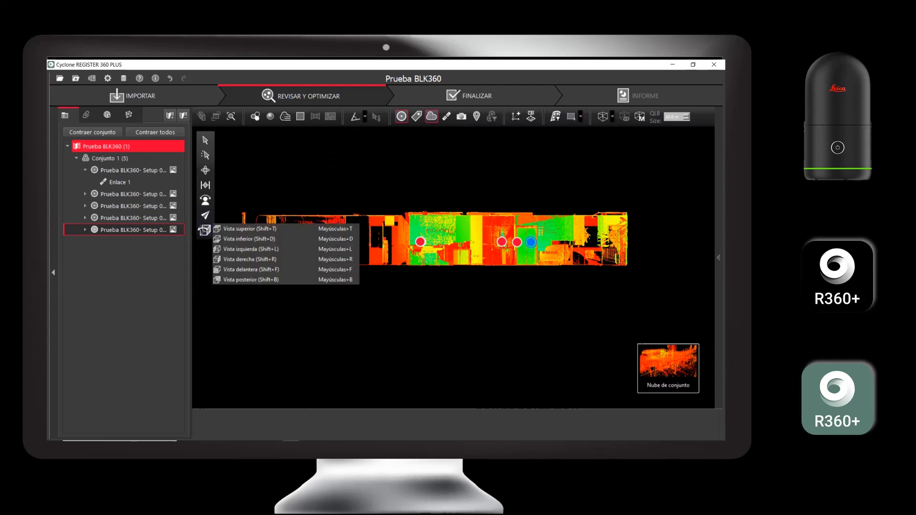
{"action": "left_click", "coordinate": [253, 270]}
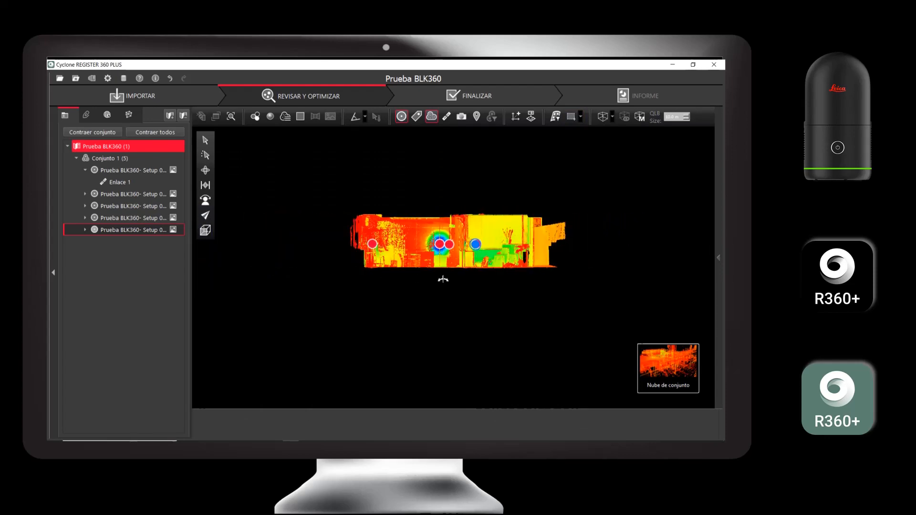
{"action": "left_click", "coordinate": [206, 171]}
{"action": "scroll", "coordinate": [437, 266], "scroll_direction": "up", "scroll_amount": 5}
{"action": "left_click_drag", "start_coordinate": [414, 231], "coordinate": [466, 296]}
{"action": "scroll", "coordinate": [463, 293], "scroll_direction": "down", "scroll_amount": 10}
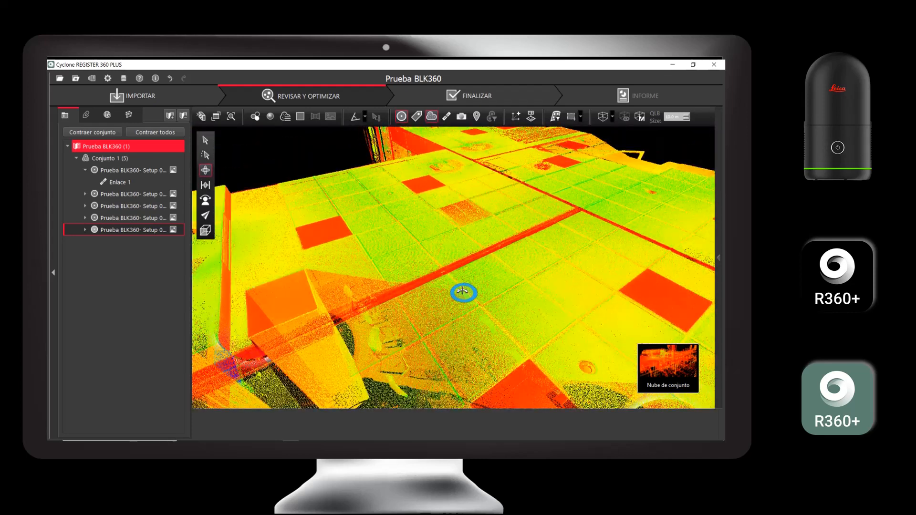
{"action": "left_click", "coordinate": [255, 117]}
{"action": "left_click", "coordinate": [265, 128]}
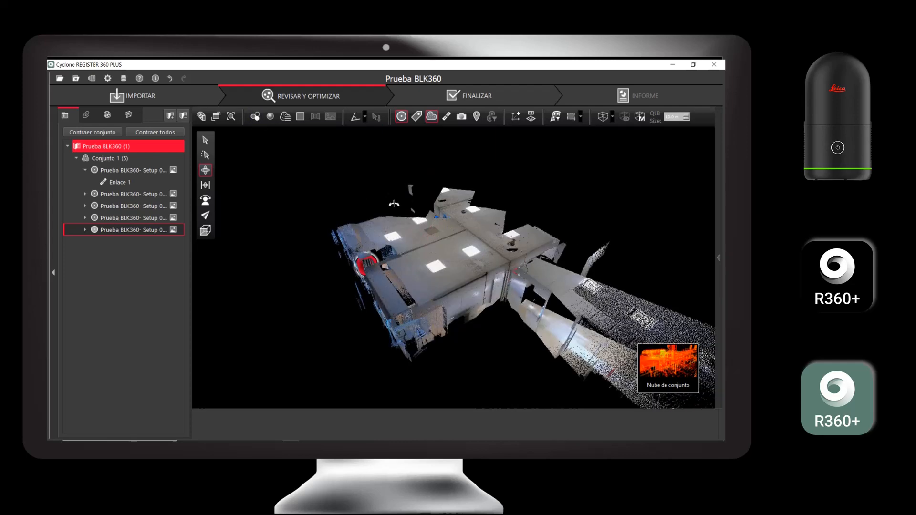
- Inspect the coloured bundle cloud from outside and inside, covering the corridor, the meeting room with the long table and the ceilings
{"action": "left_click_drag", "start_coordinate": [472, 257], "coordinate": [414, 253]}
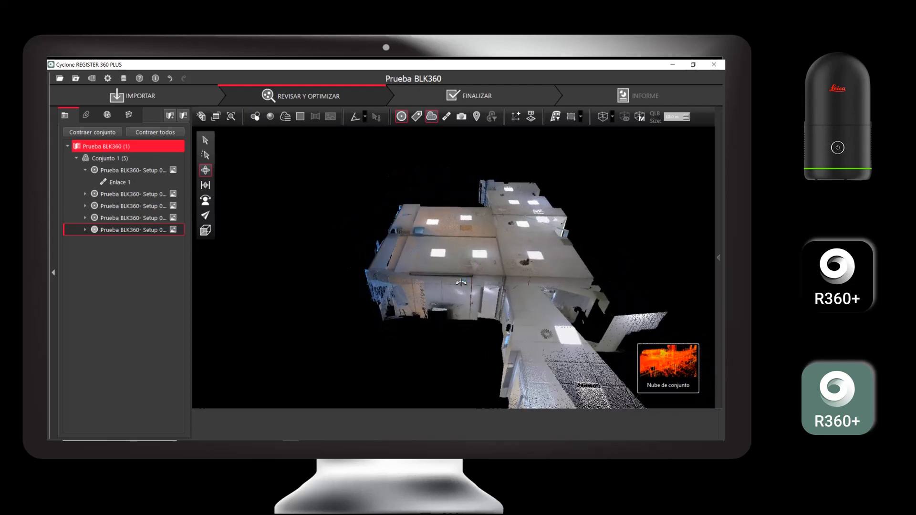
{"action": "scroll", "coordinate": [468, 273], "scroll_direction": "up", "scroll_amount": 10}
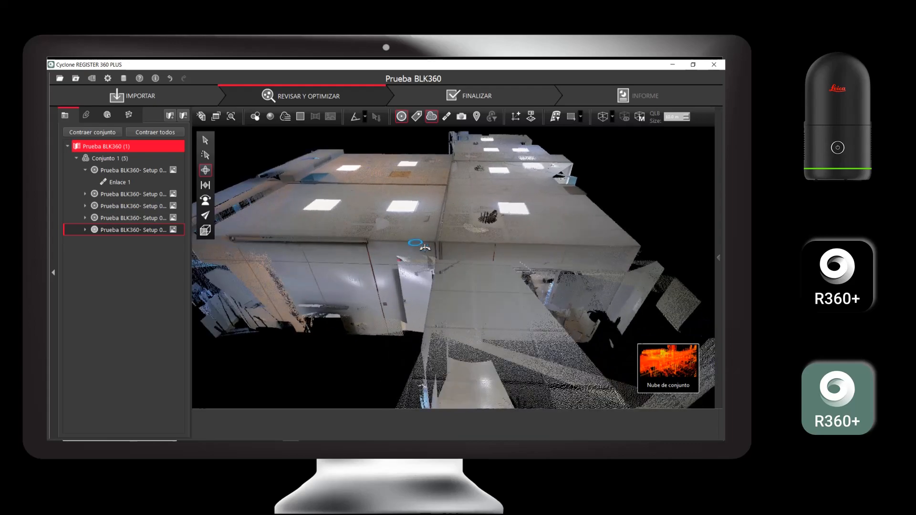
{"action": "scroll", "coordinate": [374, 225], "scroll_direction": "up", "scroll_amount": 10}
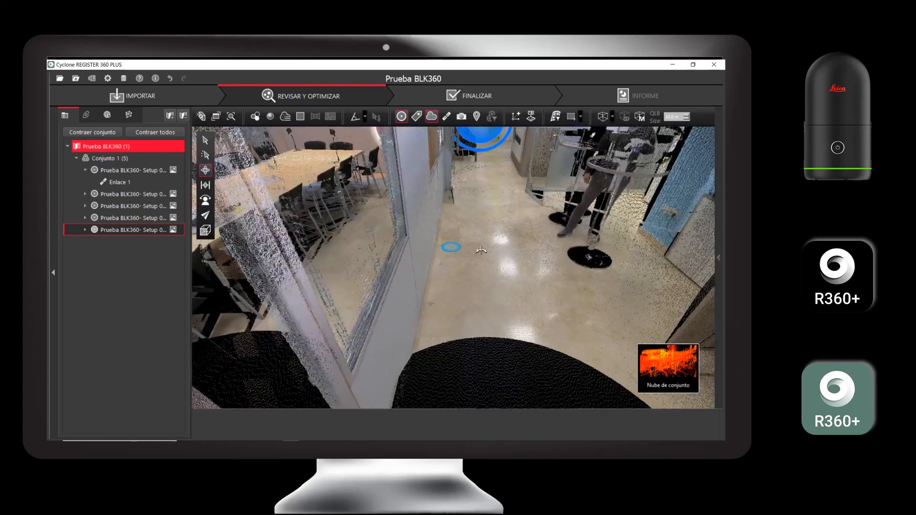
{"action": "left_click_drag", "start_coordinate": [405, 246], "coordinate": [549, 185]}
{"action": "scroll", "coordinate": [547, 189], "scroll_direction": "up", "scroll_amount": 5}
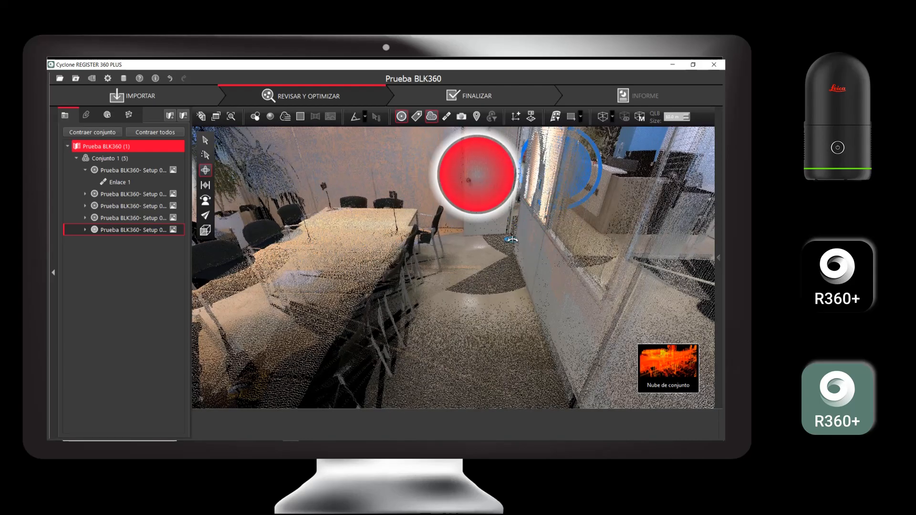
{"action": "left_click_drag", "start_coordinate": [512, 239], "coordinate": [323, 275]}
{"action": "scroll", "coordinate": [507, 251], "scroll_direction": "down", "scroll_amount": 3}
{"action": "scroll", "coordinate": [412, 276], "scroll_direction": "down", "scroll_amount": 3}
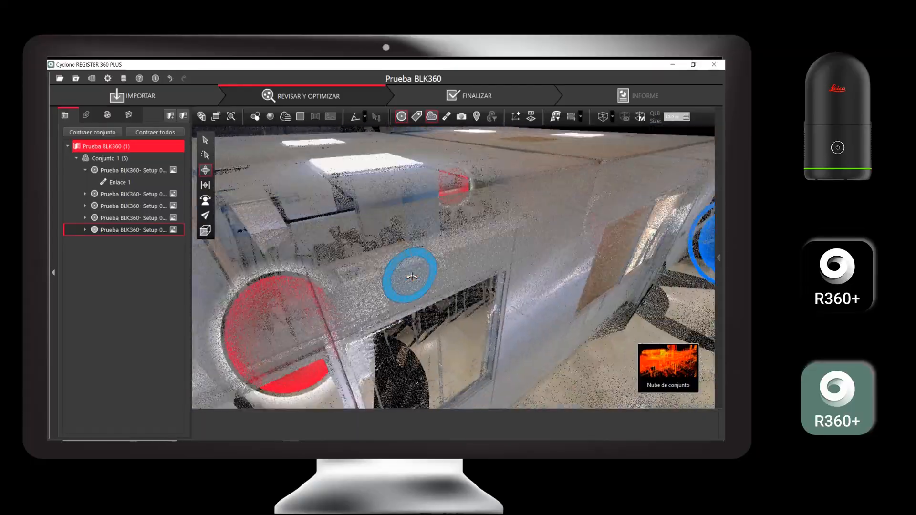
{"action": "scroll", "coordinate": [412, 277], "scroll_direction": "down", "scroll_amount": 5}
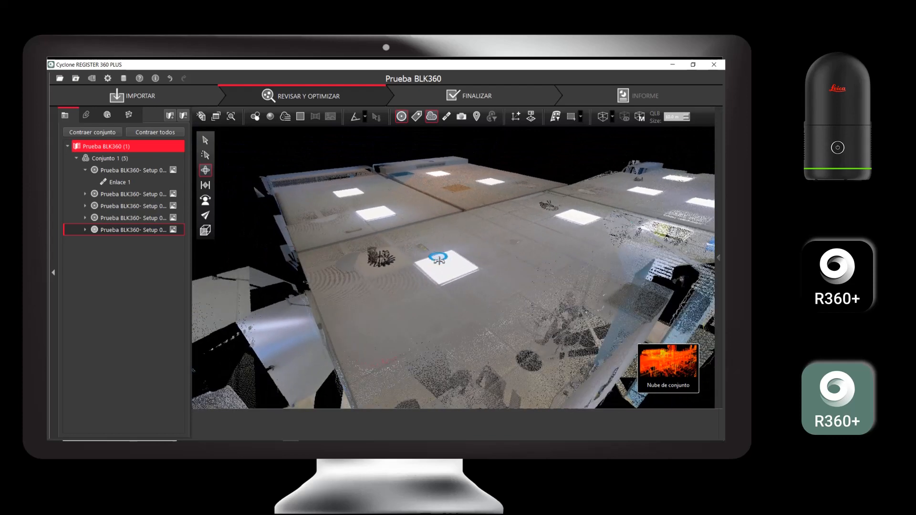
{"action": "scroll", "coordinate": [440, 259], "scroll_direction": "down", "scroll_amount": 3}
- Optimize the bundle Conjunto 1 and accept the optimization result
{"action": "left_click", "coordinate": [127, 158]}
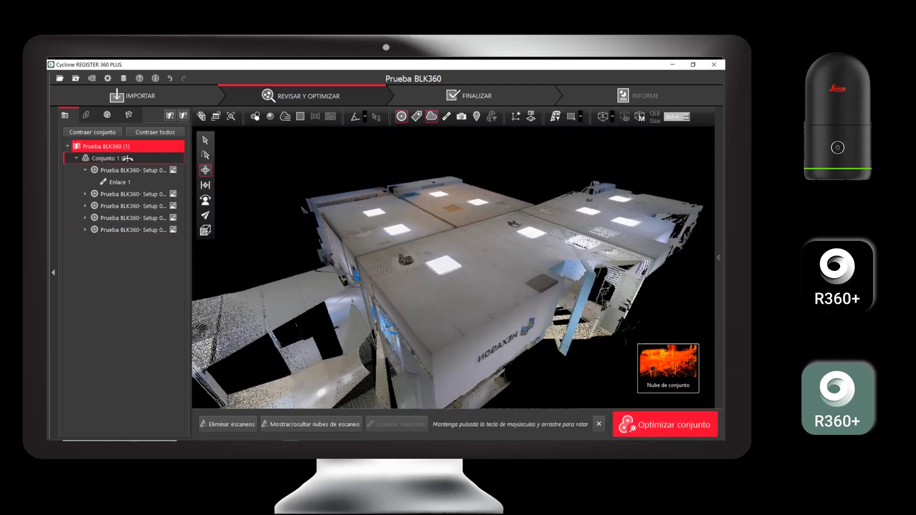
{"action": "left_click", "coordinate": [635, 420]}
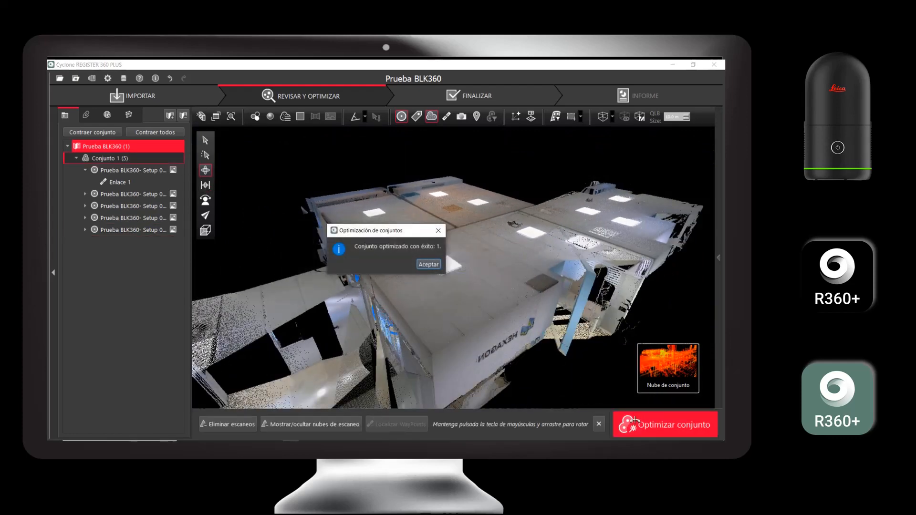
{"action": "left_click", "coordinate": [429, 264]}
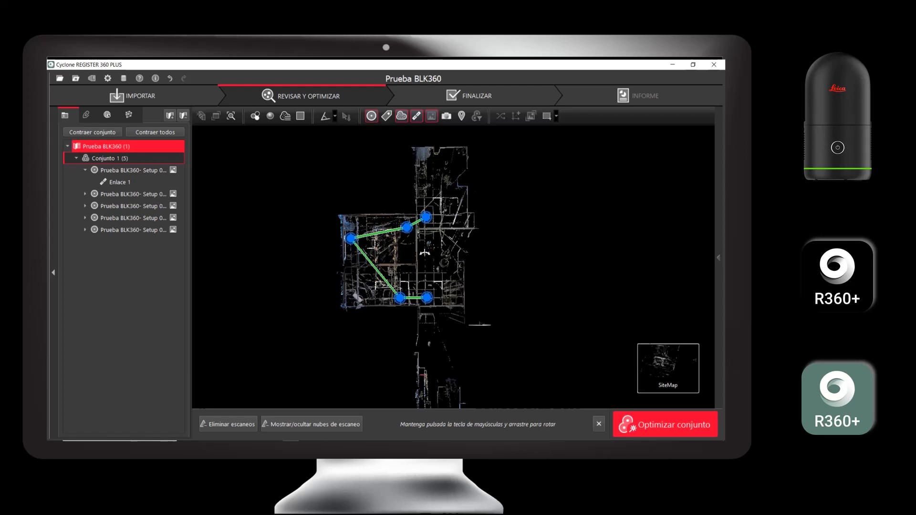
- Open the diagonal link Enlace 2 for visual alignment and check how its two scans match from above and from the side
{"action": "left_click_drag", "start_coordinate": [407, 261], "coordinate": [399, 232]}
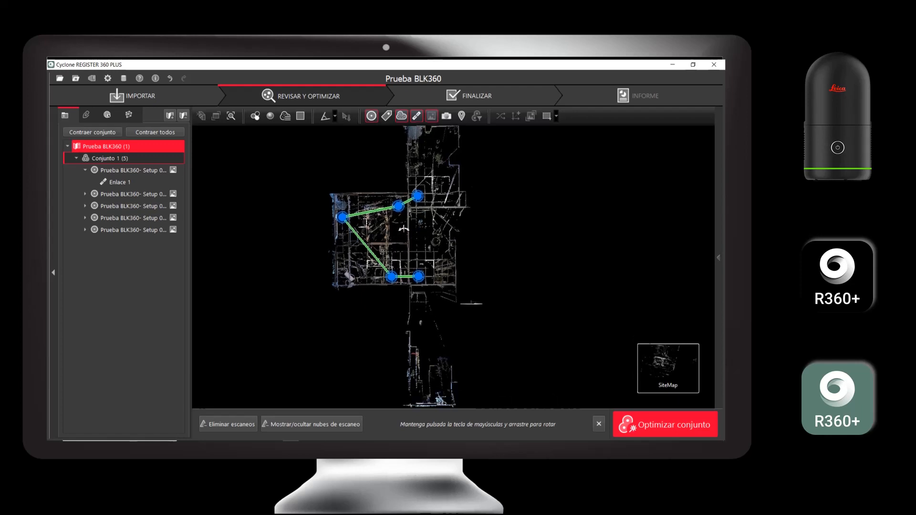
{"action": "left_click", "coordinate": [367, 248]}
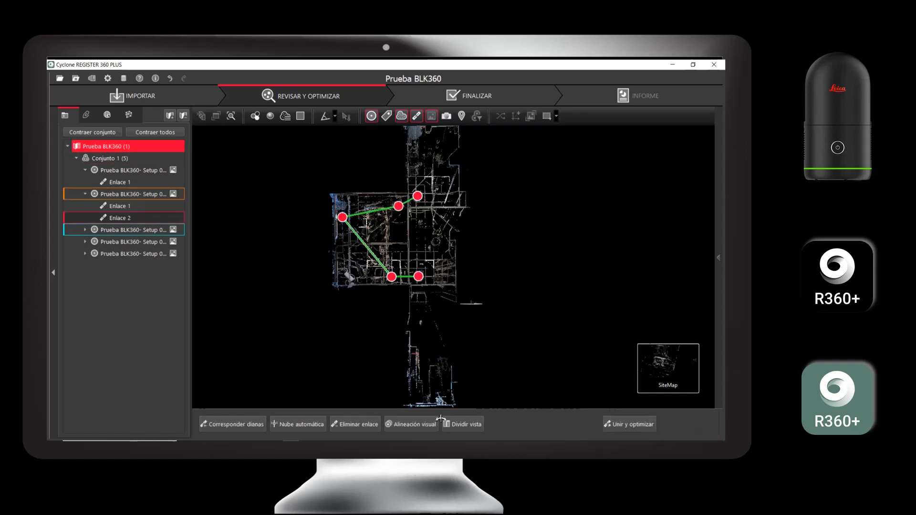
{"action": "left_click", "coordinate": [416, 422]}
{"action": "scroll", "coordinate": [464, 272], "scroll_direction": "up", "scroll_amount": 5}
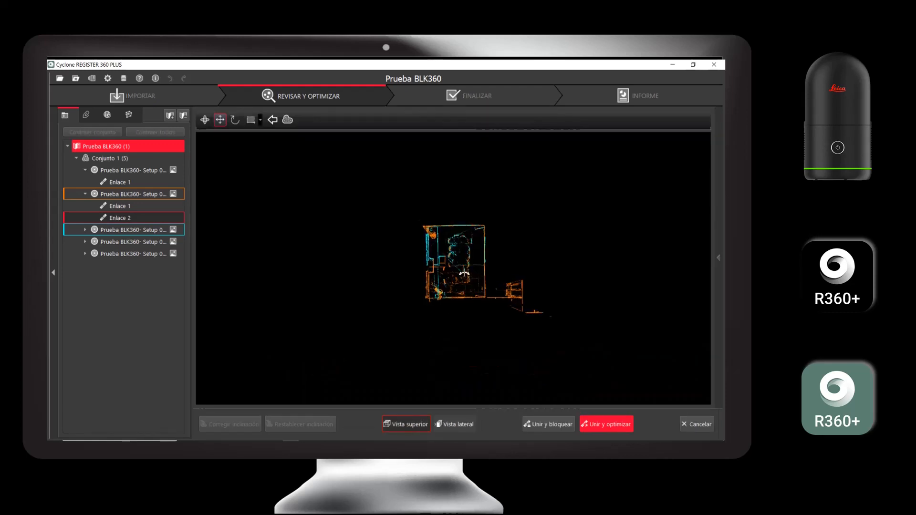
{"action": "middle_click_drag", "start_coordinate": [484, 295], "coordinate": [442, 299]}
{"action": "scroll", "coordinate": [372, 263], "scroll_direction": "up", "scroll_amount": 4}
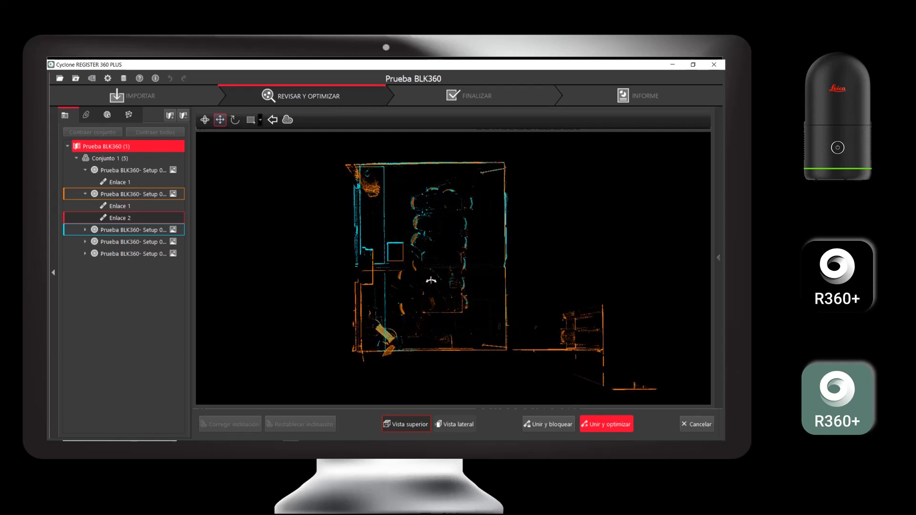
{"action": "middle_click_drag", "start_coordinate": [450, 296], "coordinate": [440, 276]}
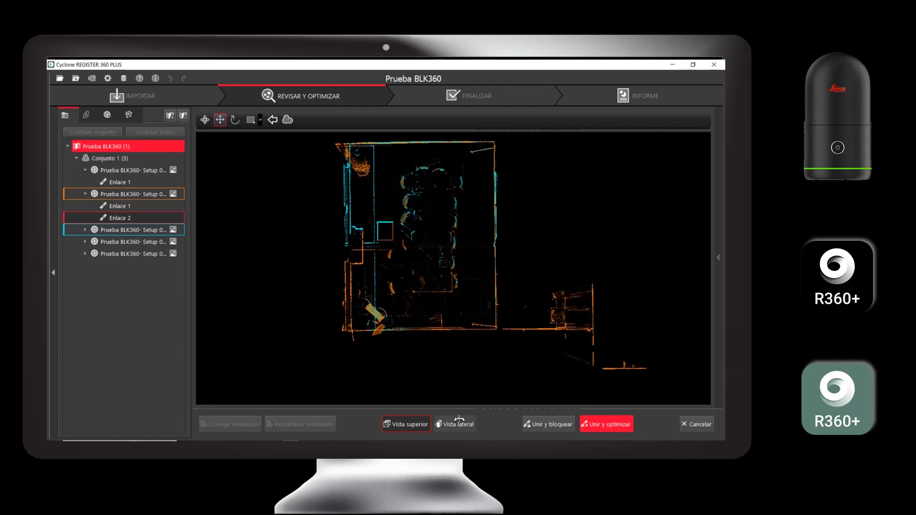
{"action": "left_click", "coordinate": [459, 423]}
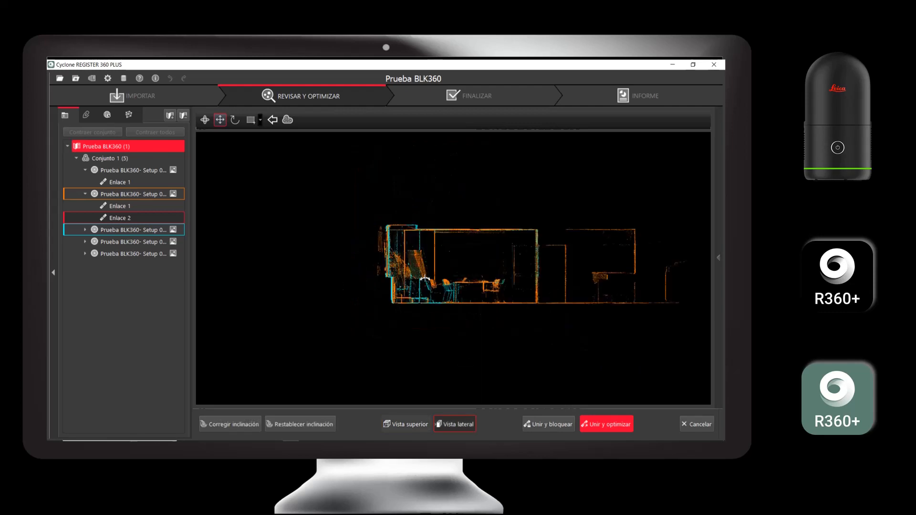
{"action": "scroll", "coordinate": [451, 298], "scroll_direction": "up", "scroll_amount": 3}
{"action": "left_click", "coordinate": [410, 423]}
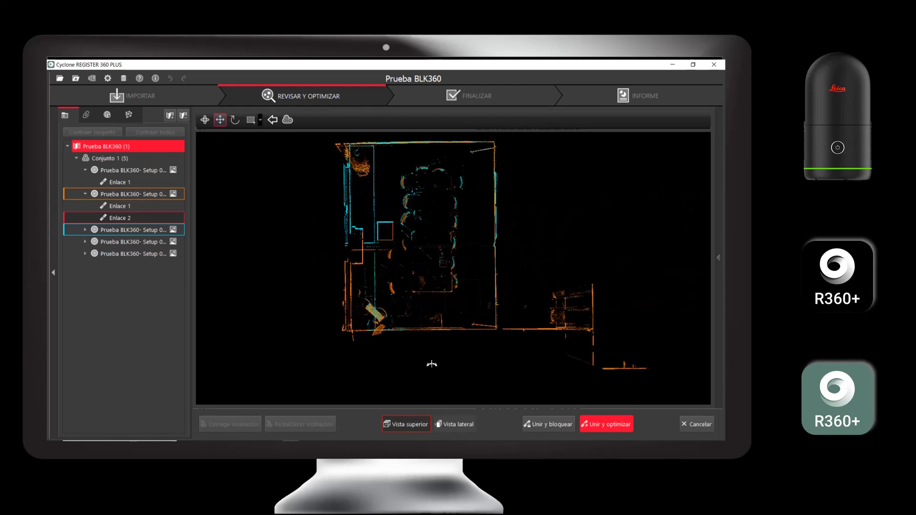
- Join and optimize the two scans of Enlace 2 and accept the cloud-to-cloud registration results
{"action": "left_click", "coordinate": [597, 424]}
{"action": "left_click_drag", "start_coordinate": [444, 152], "coordinate": [476, 150]}
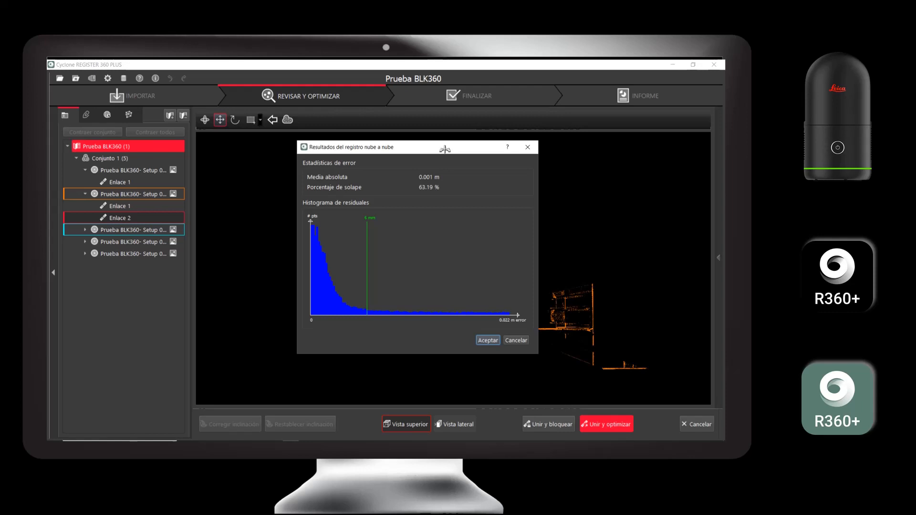
{"action": "left_click_drag", "start_coordinate": [445, 149], "coordinate": [436, 150]}
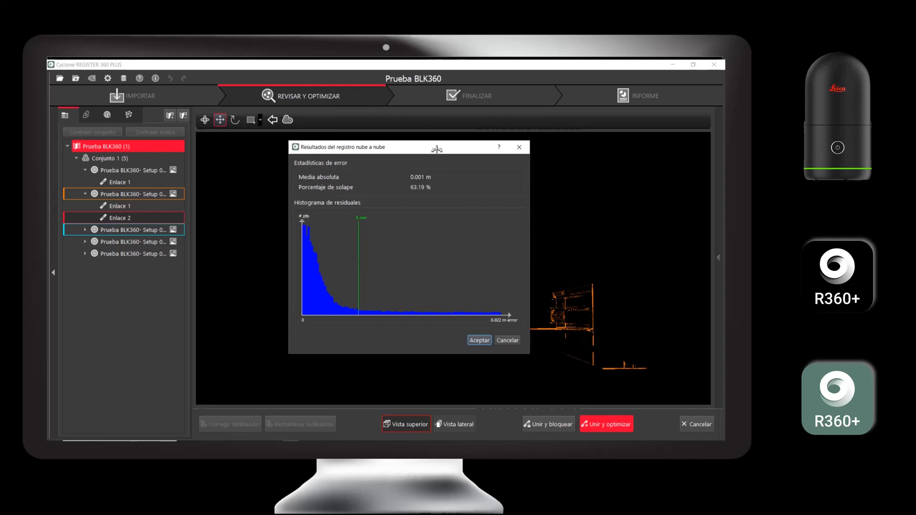
{"action": "left_click", "coordinate": [477, 339]}
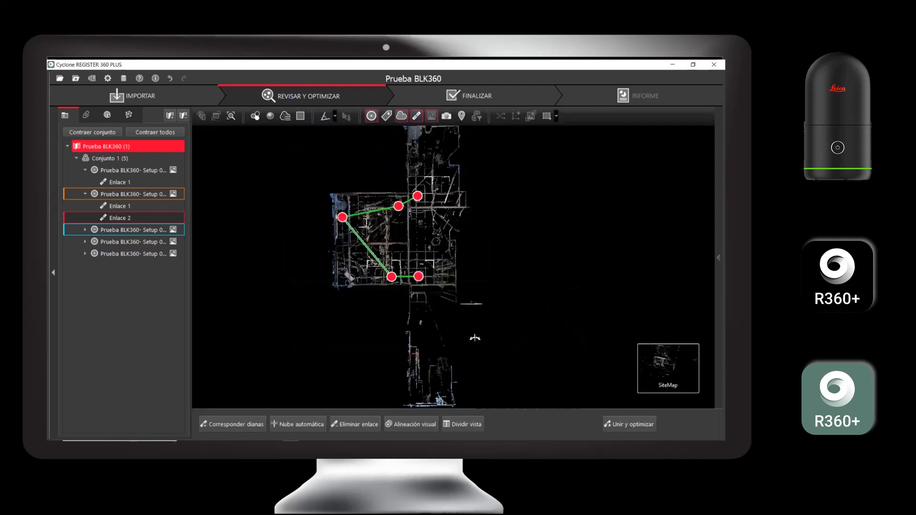
{"action": "scroll", "coordinate": [435, 242], "scroll_direction": "up", "scroll_amount": 2}
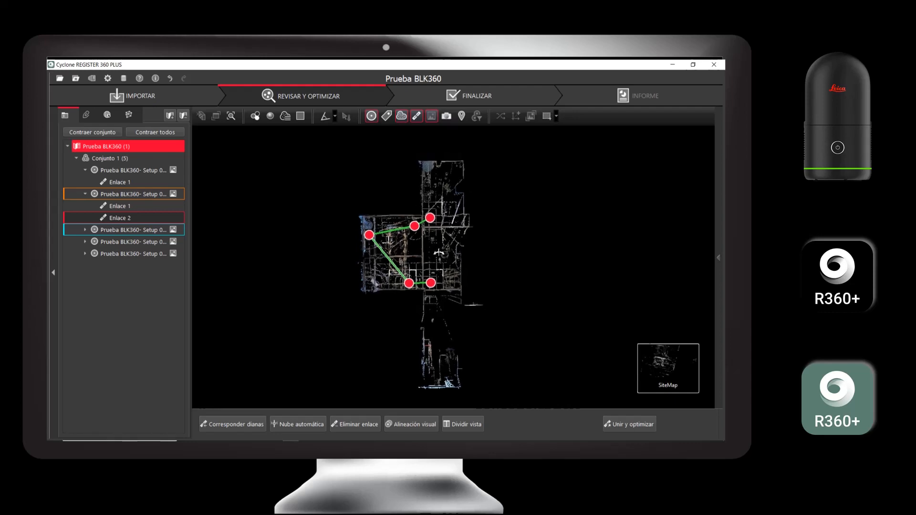
{"action": "scroll", "coordinate": [429, 228], "scroll_direction": "up", "scroll_amount": 3}
{"action": "scroll", "coordinate": [428, 229], "scroll_direction": "up", "scroll_amount": 1}
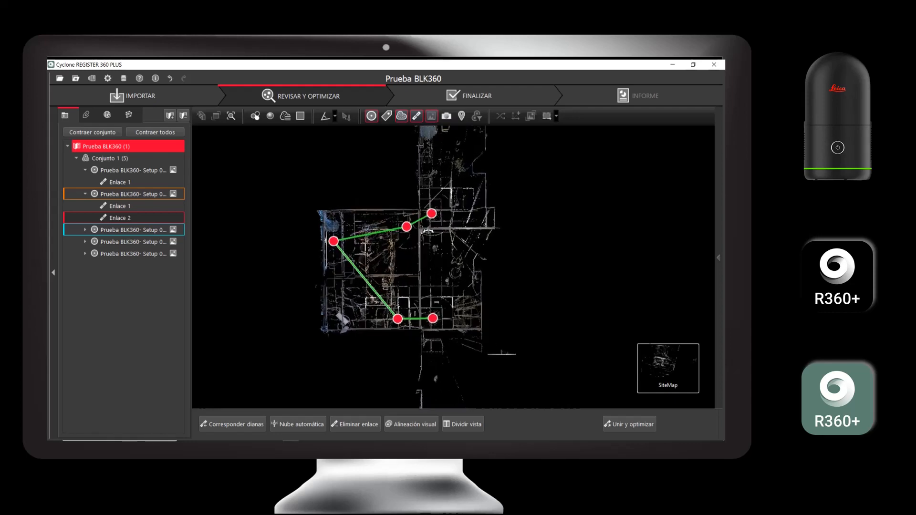
{"action": "scroll", "coordinate": [428, 236], "scroll_direction": "up", "scroll_amount": 1}
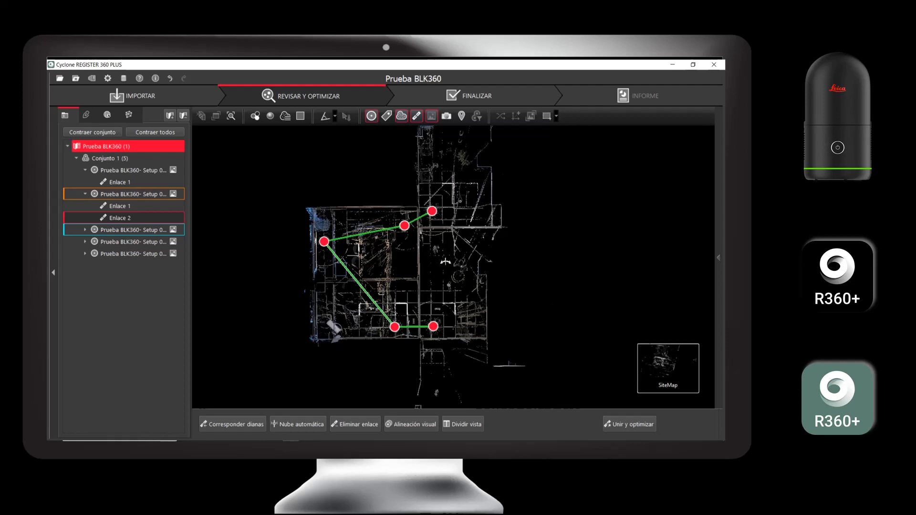
- Open visual alignment for the two unlinked end setups of the bundle, Setup 001 and Setup 005
{"action": "scroll", "coordinate": [446, 262], "scroll_direction": "down", "scroll_amount": 1}
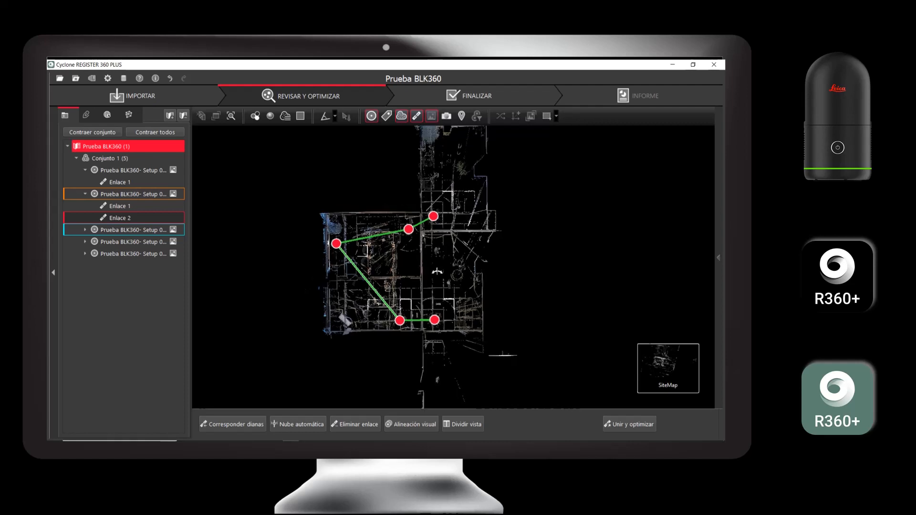
{"action": "middle_click_drag", "start_coordinate": [437, 272], "coordinate": [438, 249]}
{"action": "scroll", "coordinate": [437, 248], "scroll_direction": "down", "scroll_amount": 2}
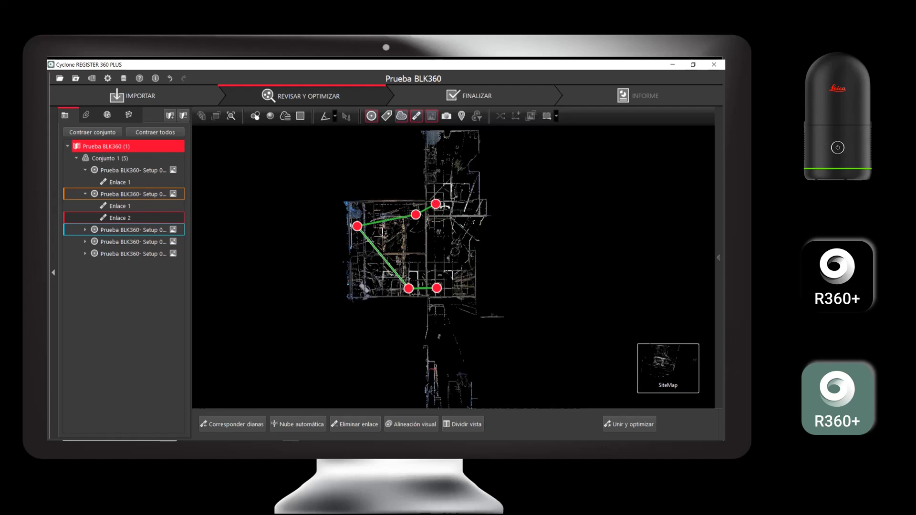
{"action": "left_click", "coordinate": [436, 204]}
{"action": "left_click", "coordinate": [437, 288], "text": "ctrl"}
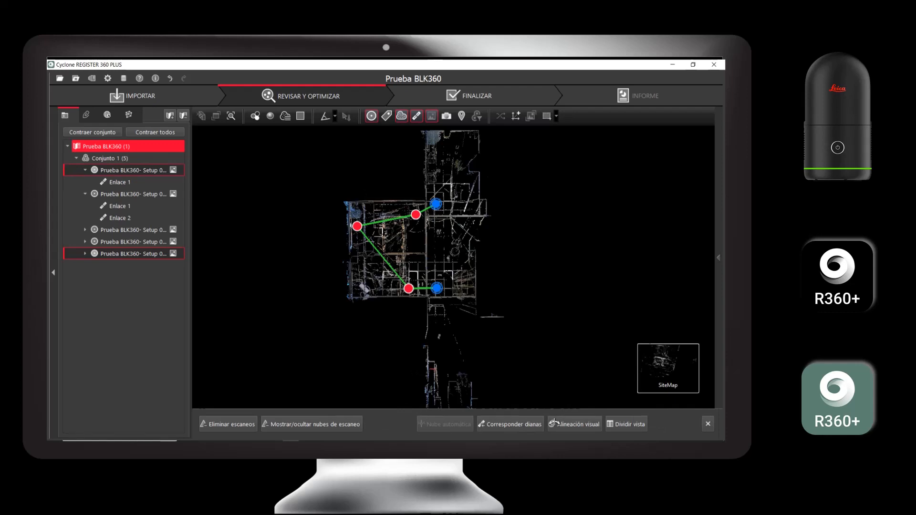
{"action": "left_click", "coordinate": [554, 421]}
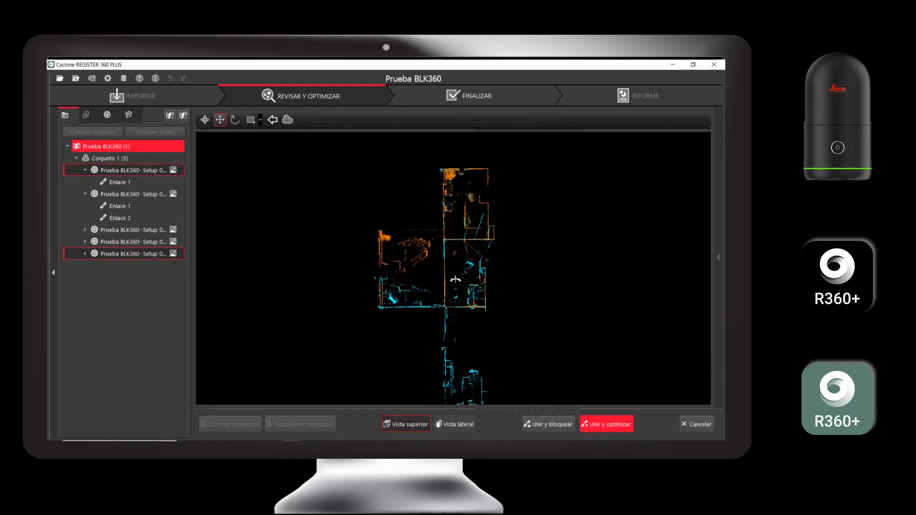
- Check how the two end scans match from above and from the side, and leave visual alignment without joining them
{"action": "scroll", "coordinate": [456, 279], "scroll_direction": "up", "scroll_amount": 1}
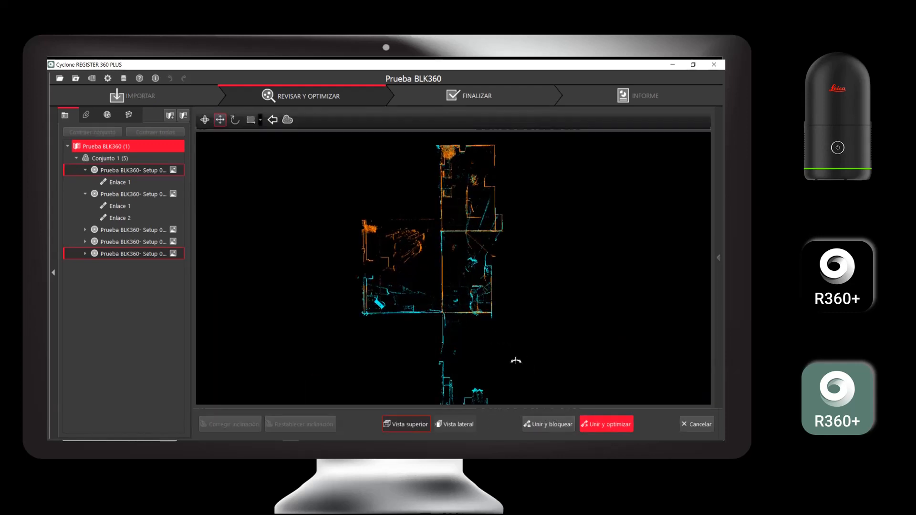
{"action": "left_click", "coordinate": [596, 424]}
{"action": "scroll", "coordinate": [468, 279], "scroll_direction": "up", "scroll_amount": 1}
{"action": "mouse_move", "coordinate": [475, 255]}
{"action": "left_mouse_down"}
{"action": "mouse_move", "coordinate": [496, 260]}
{"action": "mouse_move", "coordinate": [476, 257]}
{"action": "left_mouse_up"}
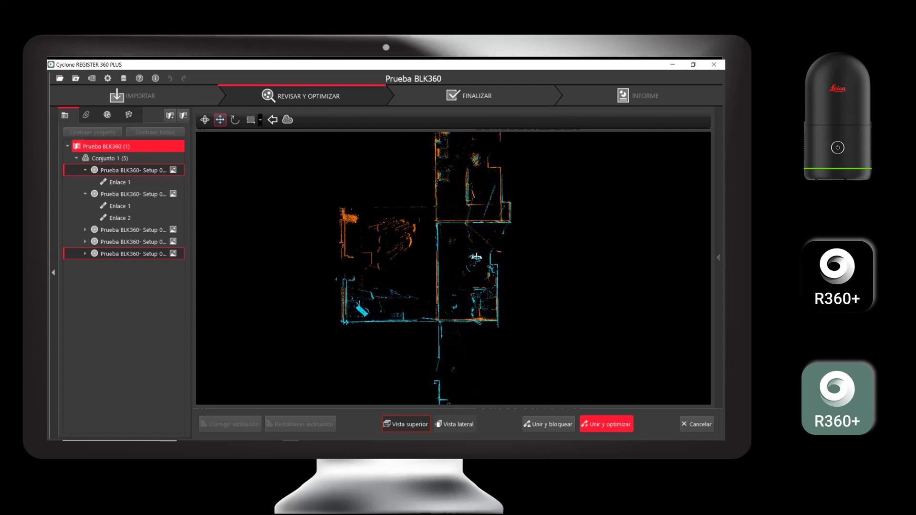
{"action": "left_click", "coordinate": [457, 423]}
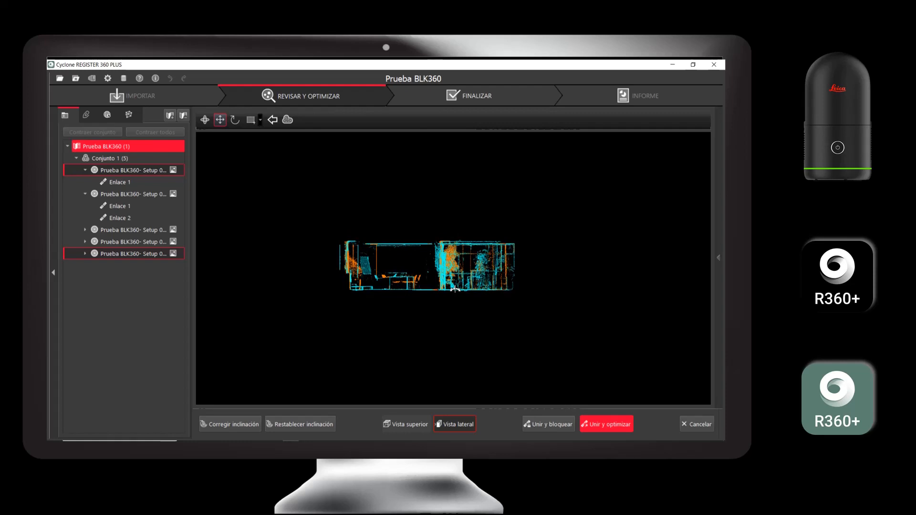
{"action": "left_click", "coordinate": [611, 424]}
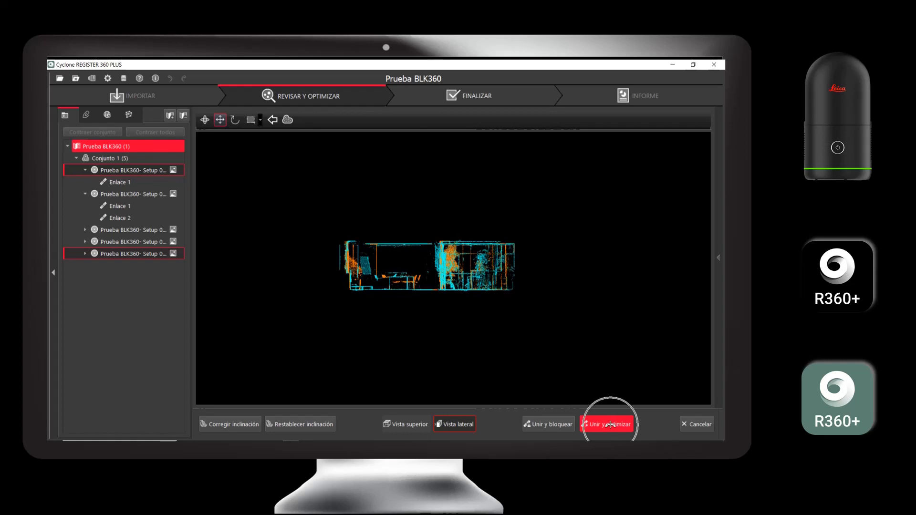
{"action": "left_click", "coordinate": [688, 424]}
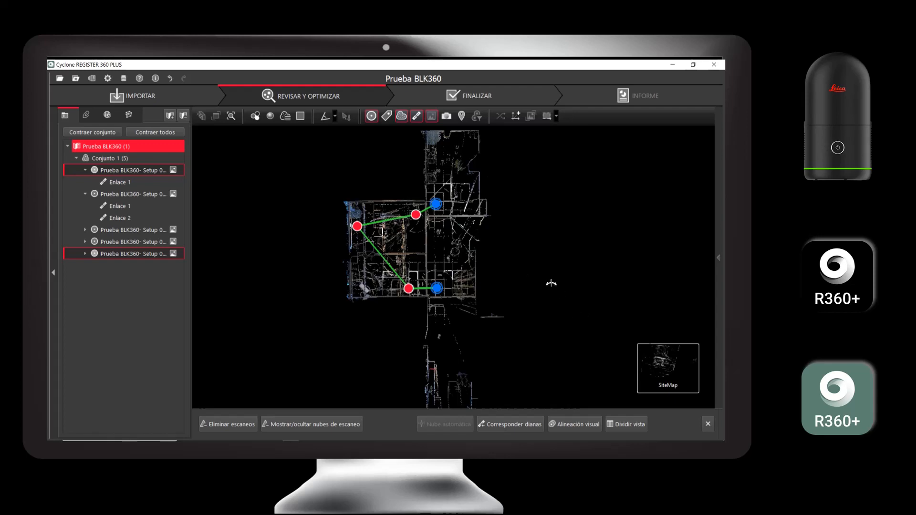
- Show the suggested links within the bundle Conjunto 1 and deselect the bundle
{"action": "left_click", "coordinate": [119, 158]}
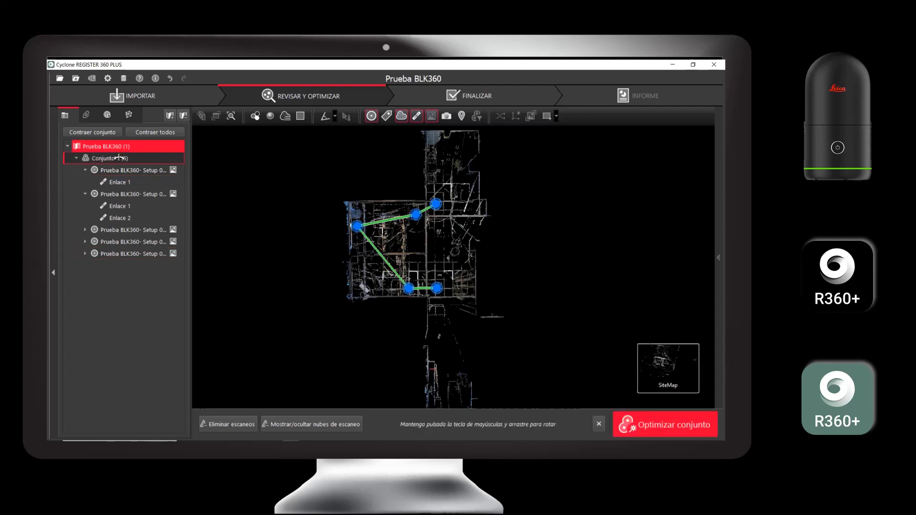
{"action": "right_click", "coordinate": [119, 158]}
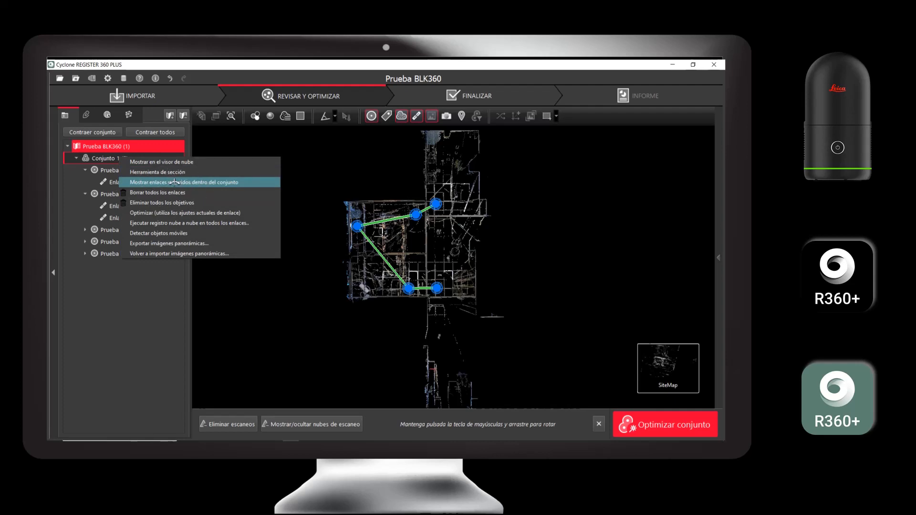
{"action": "left_click", "coordinate": [223, 182]}
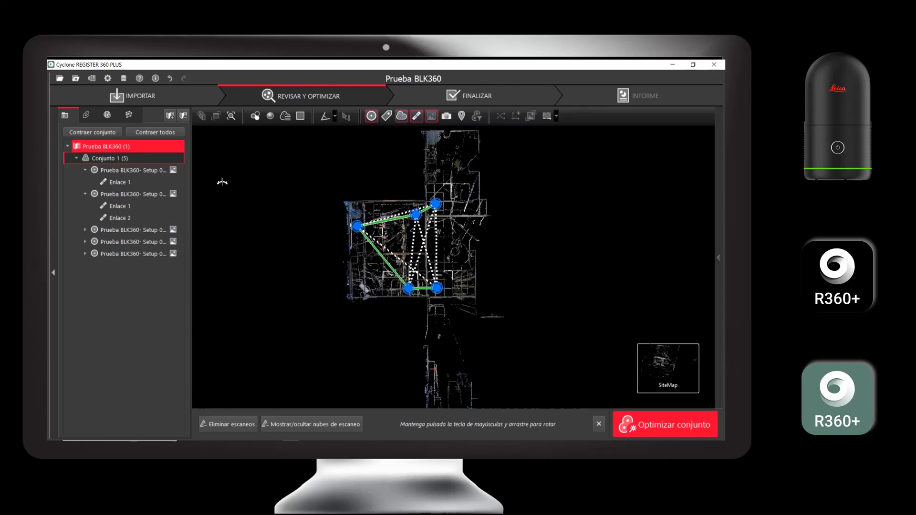
{"action": "scroll", "coordinate": [411, 234], "scroll_direction": "up", "scroll_amount": 3}
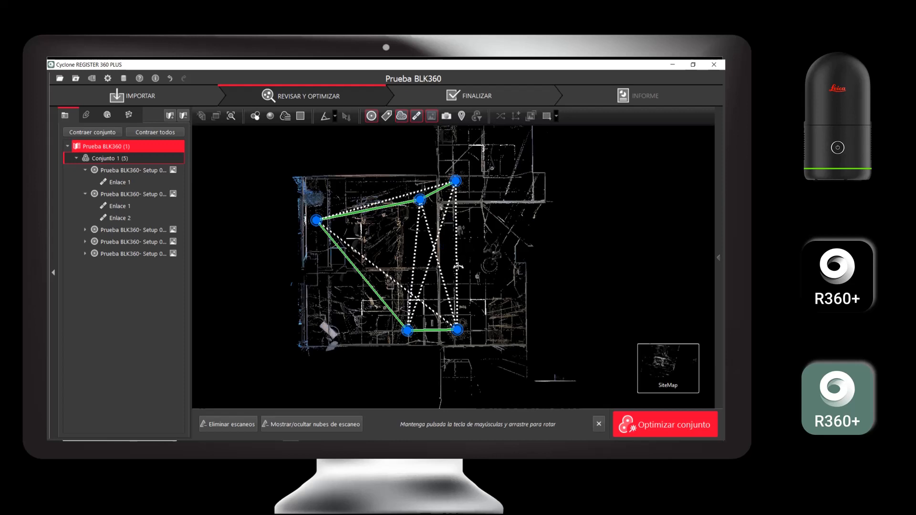
{"action": "scroll", "coordinate": [457, 252], "scroll_direction": "down", "scroll_amount": 1}
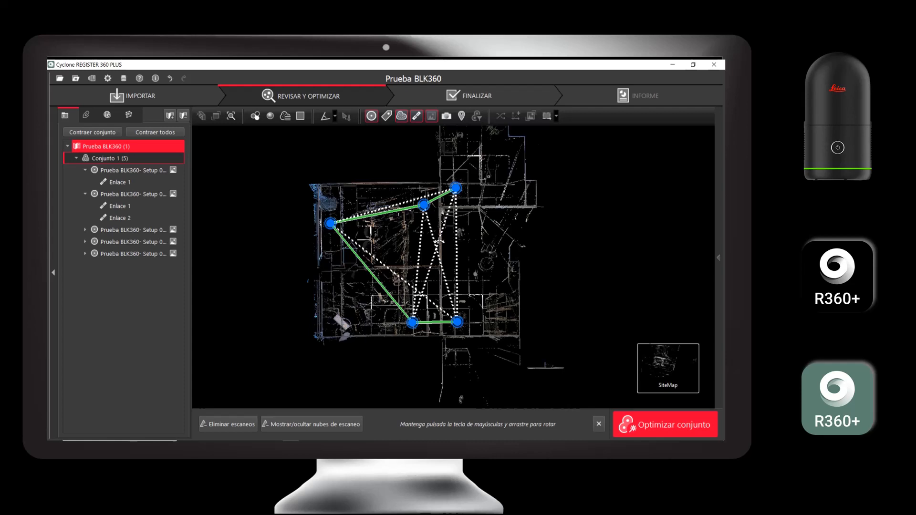
{"action": "key", "text": "Escape"}
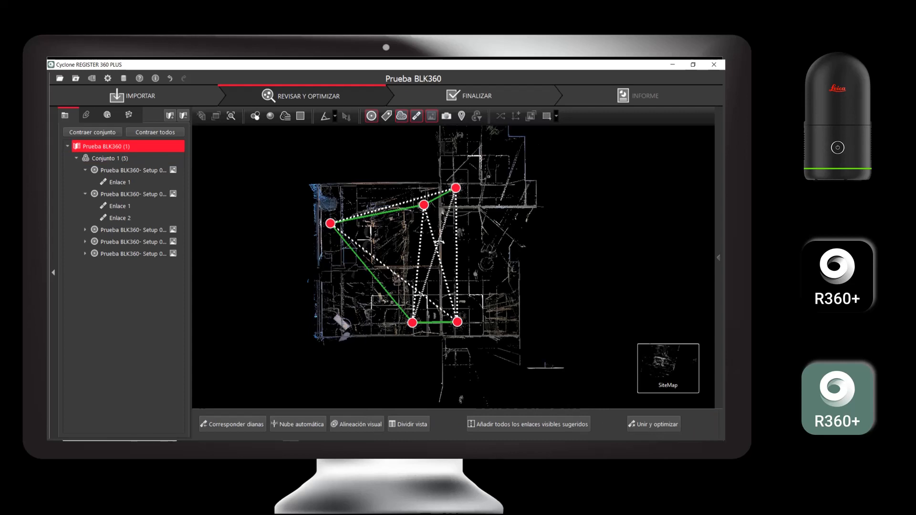
- Add all visible suggested links to the bundle and accept the automatic link creation message
{"action": "left_click", "coordinate": [523, 424]}
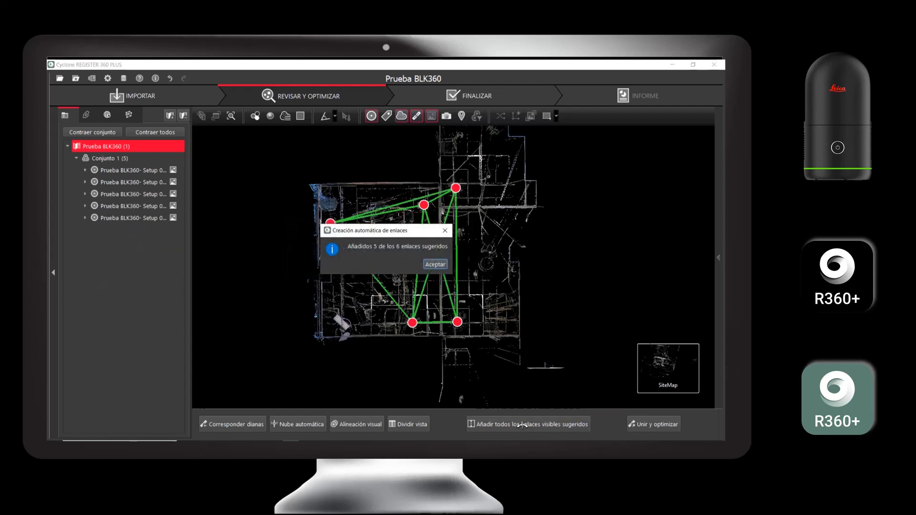
{"action": "left_click_drag", "start_coordinate": [413, 231], "coordinate": [566, 219]}
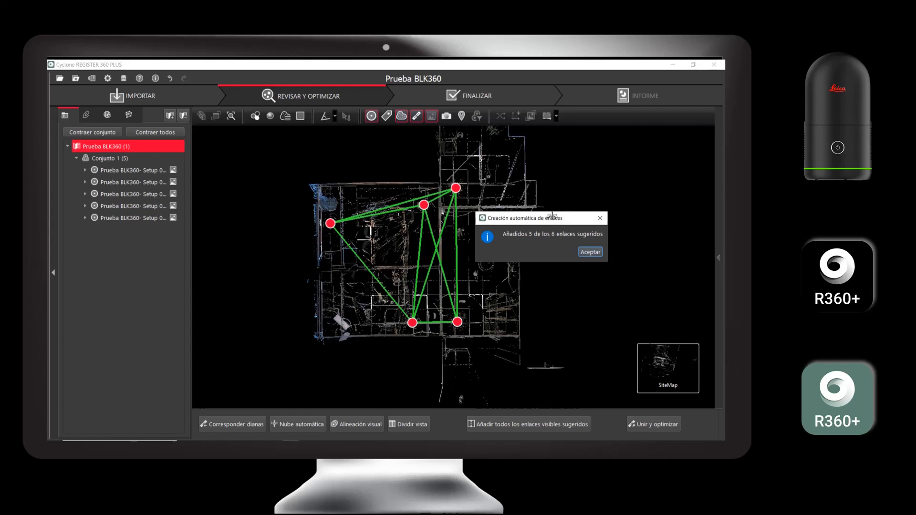
{"action": "left_click_drag", "start_coordinate": [551, 217], "coordinate": [561, 214]}
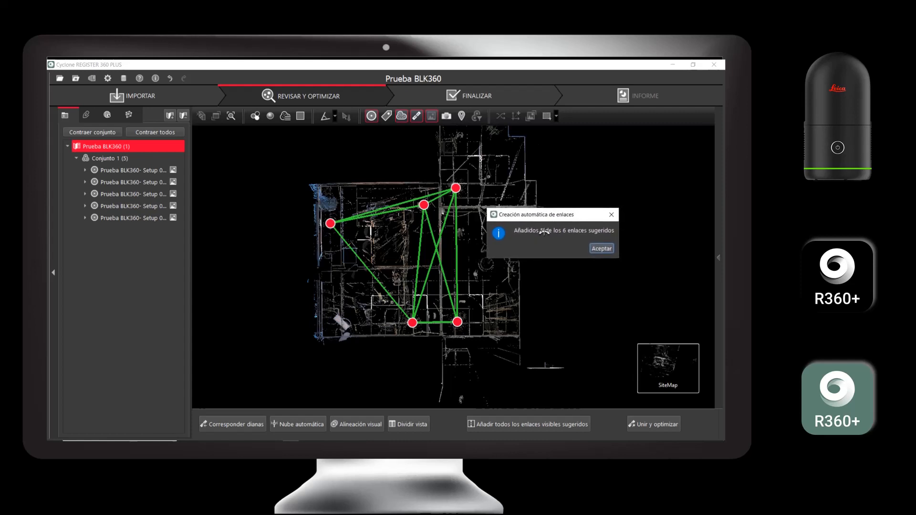
{"action": "left_click", "coordinate": [601, 249]}
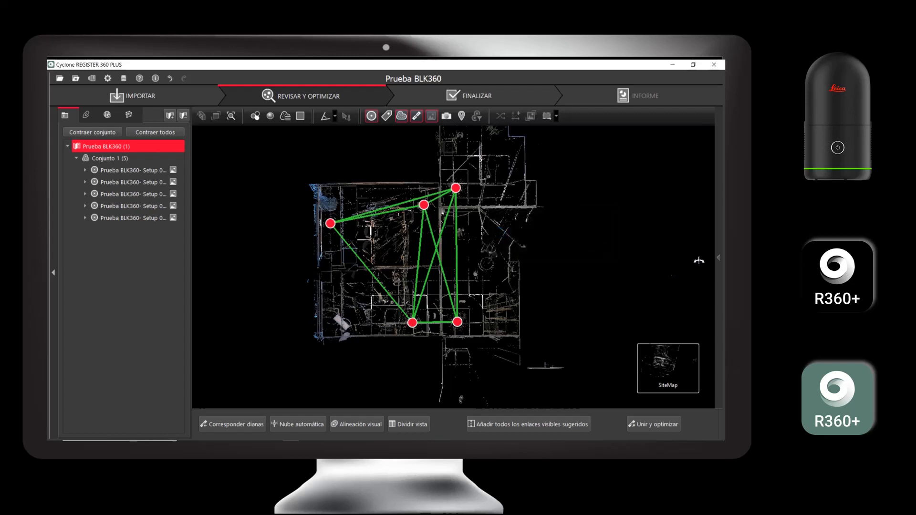
- Examine the properties of Conjunto 1, including its bundle errors and the list of link errors
{"action": "left_click", "coordinate": [718, 258]}
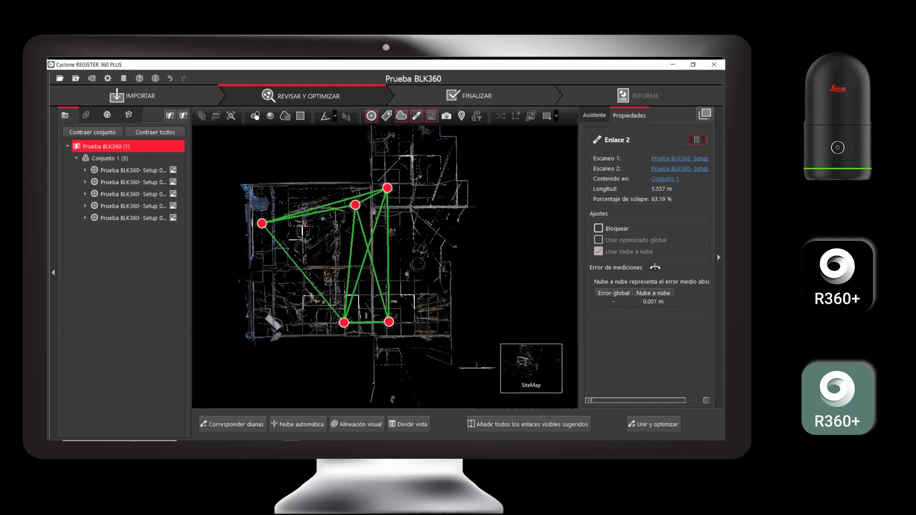
{"action": "left_click", "coordinate": [132, 159]}
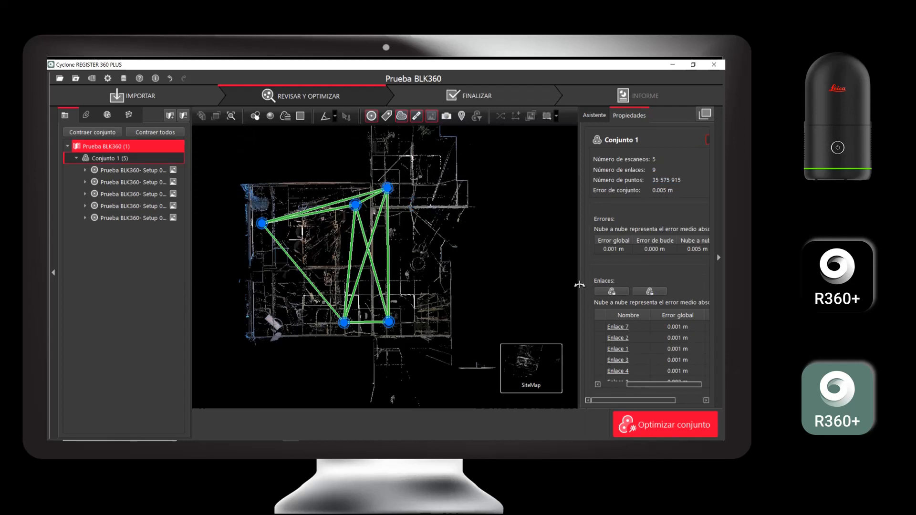
{"action": "left_click_drag", "start_coordinate": [579, 286], "coordinate": [517, 285]}
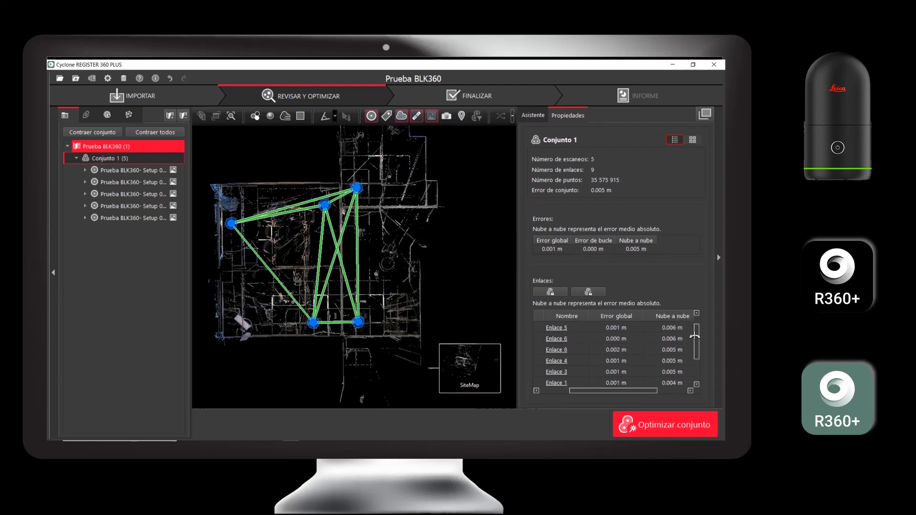
{"action": "scroll", "coordinate": [695, 330], "scroll_direction": "down", "scroll_amount": 1}
{"action": "scroll", "coordinate": [696, 334], "scroll_direction": "up", "scroll_amount": 1}
- Examine the overlap and measurement errors of the link Enlace 6, and close the properties
{"action": "left_click", "coordinate": [556, 328]}
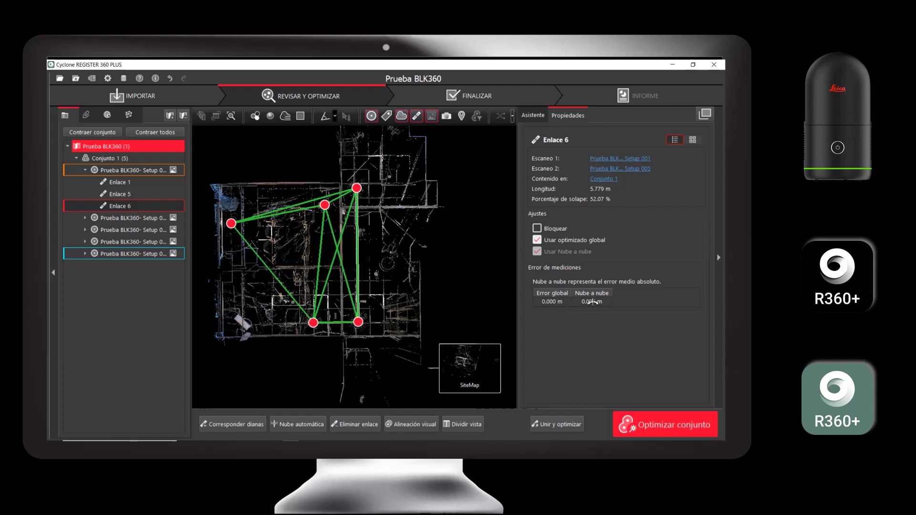
{"action": "scroll", "coordinate": [469, 267], "scroll_direction": "down", "scroll_amount": 2}
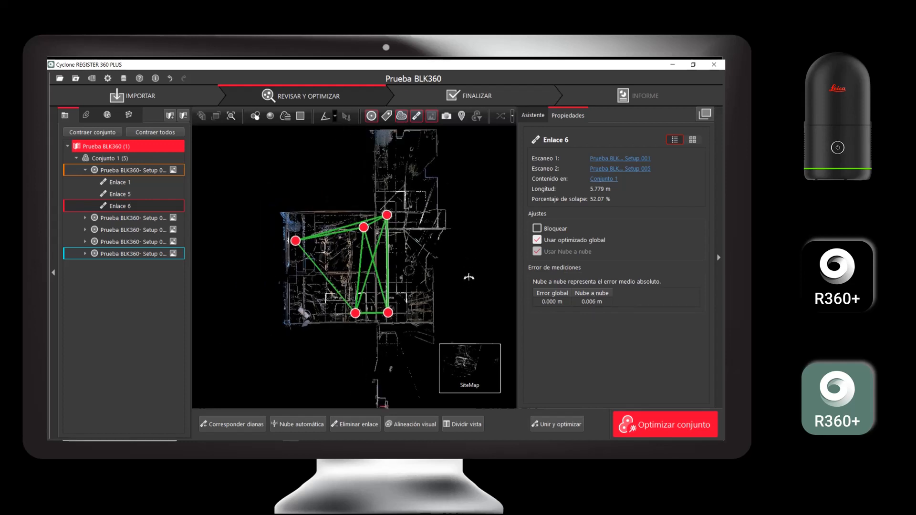
{"action": "scroll", "coordinate": [467, 276], "scroll_direction": "down", "scroll_amount": 2}
{"action": "scroll", "coordinate": [419, 287], "scroll_direction": "down", "scroll_amount": 2}
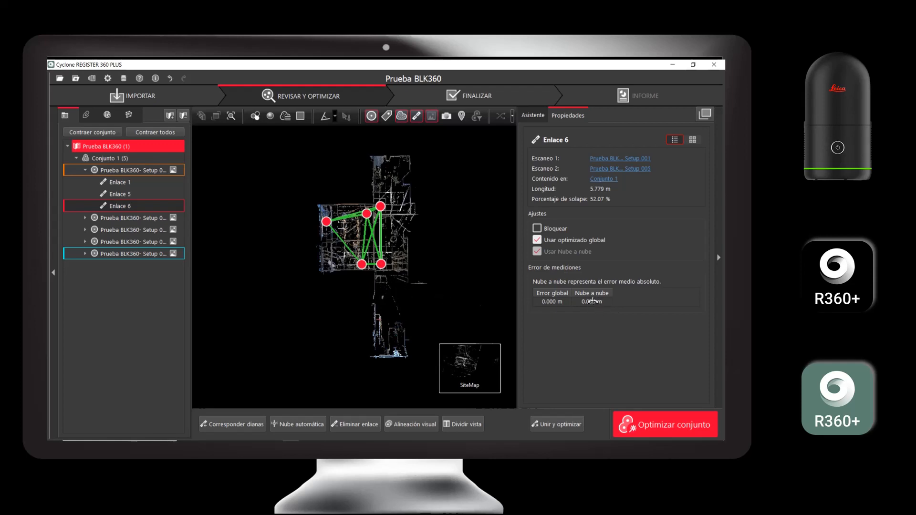
{"action": "left_click", "coordinate": [719, 258]}
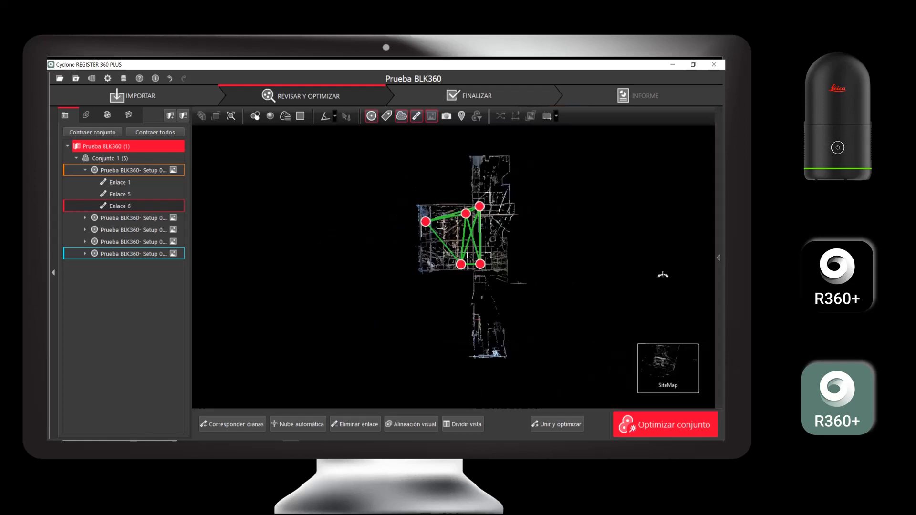
- Switch from the SiteMap to the 3D bundle cloud view, Nube de conjunto
{"action": "scroll", "coordinate": [497, 237], "scroll_direction": "up", "scroll_amount": 1}
{"action": "left_click_drag", "start_coordinate": [536, 243], "coordinate": [510, 253]}
{"action": "scroll", "coordinate": [458, 242], "scroll_direction": "up", "scroll_amount": 2}
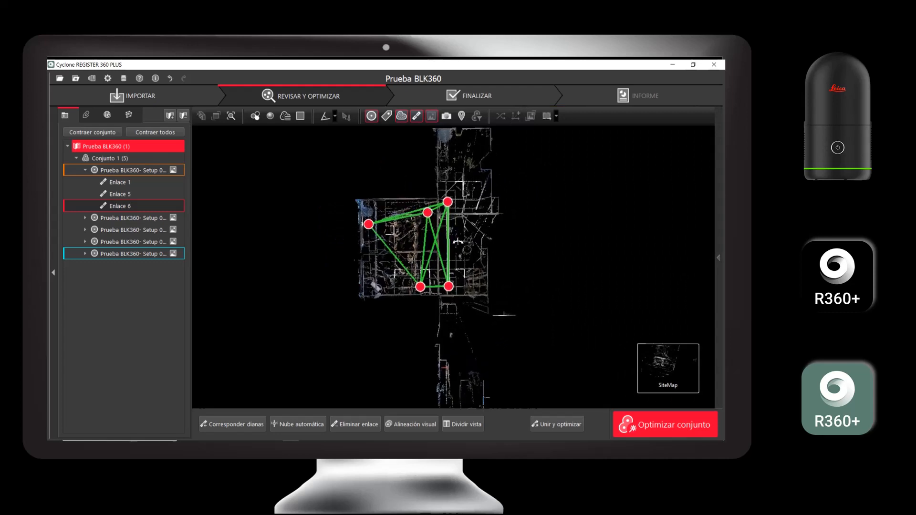
{"action": "middle_click_drag", "start_coordinate": [464, 235], "coordinate": [448, 250]}
{"action": "scroll", "coordinate": [448, 250], "scroll_direction": "up", "scroll_amount": 1}
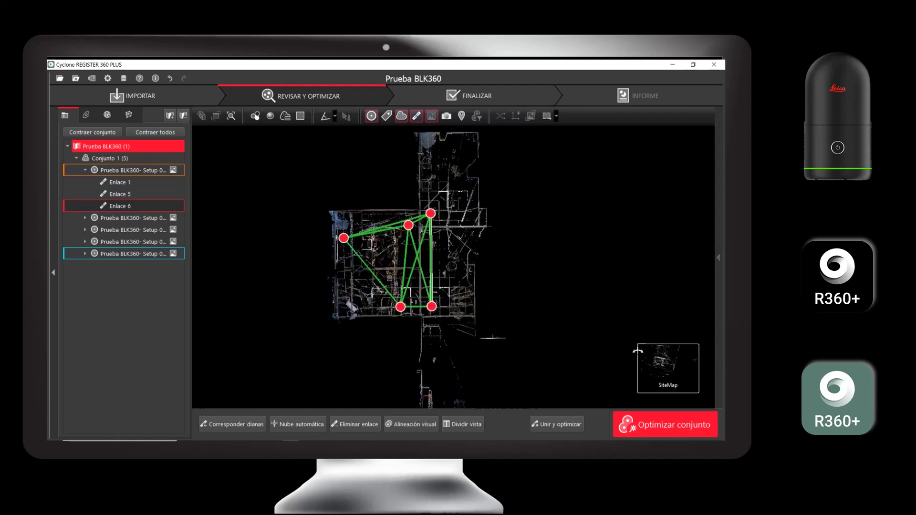
{"action": "mouse_move", "coordinate": [639, 350]}
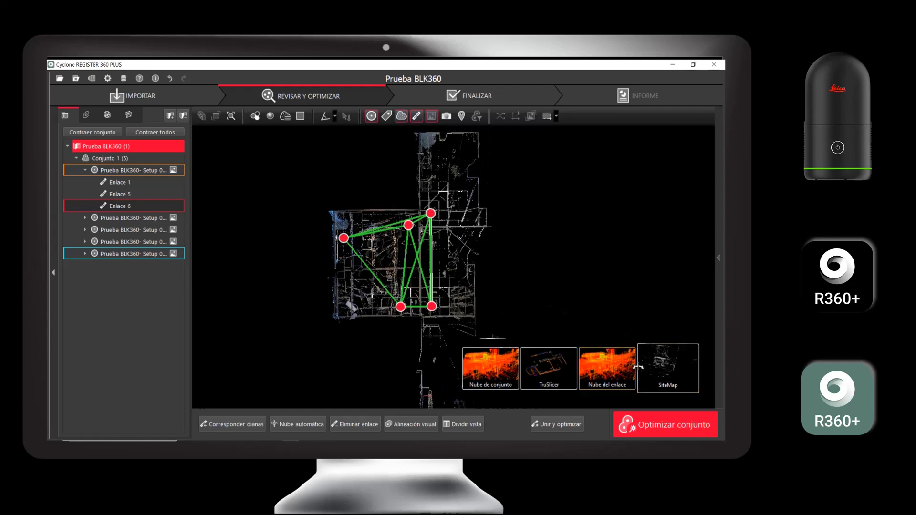
{"action": "left_click", "coordinate": [501, 363]}
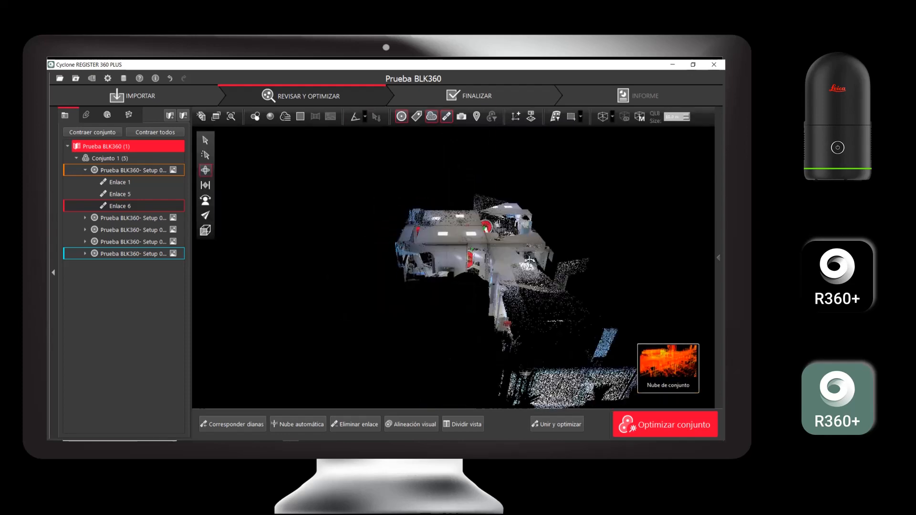
- Inspect the inside of the bundle cloud around the Hexagon wall, the standing tables and the coffee cabinet
{"action": "scroll", "coordinate": [421, 254], "scroll_direction": "up", "scroll_amount": 5}
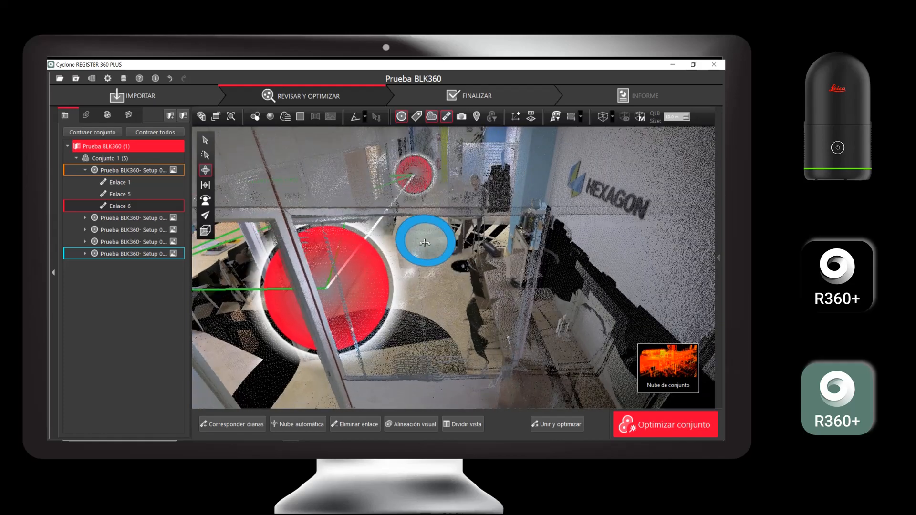
{"action": "left_click_drag", "start_coordinate": [420, 259], "coordinate": [474, 256]}
{"action": "right_click_drag", "start_coordinate": [461, 255], "coordinate": [456, 270]}
{"action": "mouse_move", "coordinate": [456, 270]}
{"action": "left_mouse_down"}
{"action": "mouse_move", "coordinate": [419, 266]}
{"action": "mouse_move", "coordinate": [442, 284]}
{"action": "left_mouse_up"}
{"action": "left_click_drag", "start_coordinate": [442, 284], "coordinate": [452, 304]}
{"action": "scroll", "coordinate": [436, 282], "scroll_direction": "up", "scroll_amount": 4}
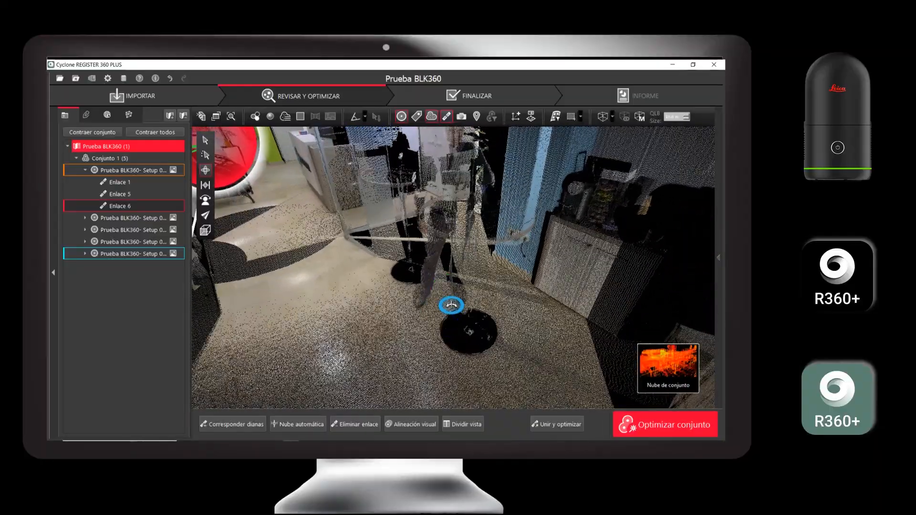
{"action": "scroll", "coordinate": [451, 304], "scroll_direction": "down", "scroll_amount": 2}
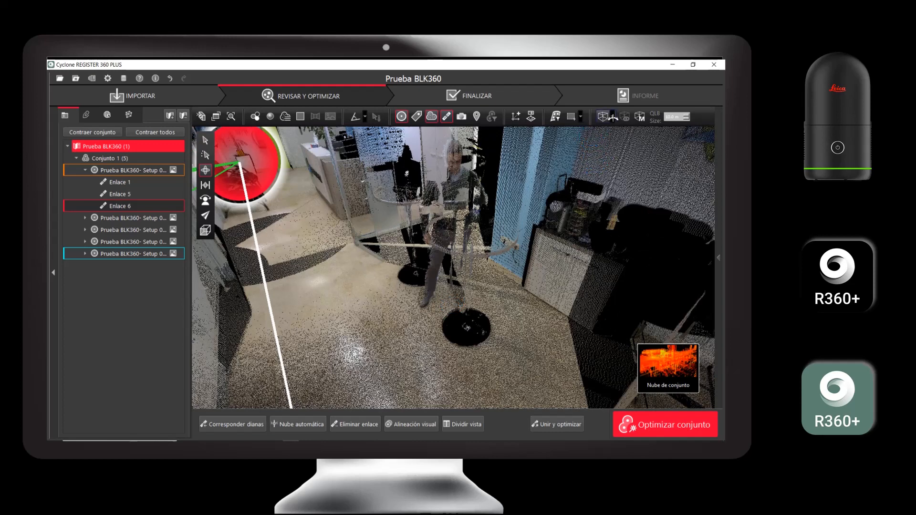
- Create a standard limit box around the whole bundle cloud
{"action": "left_click", "coordinate": [612, 117]}
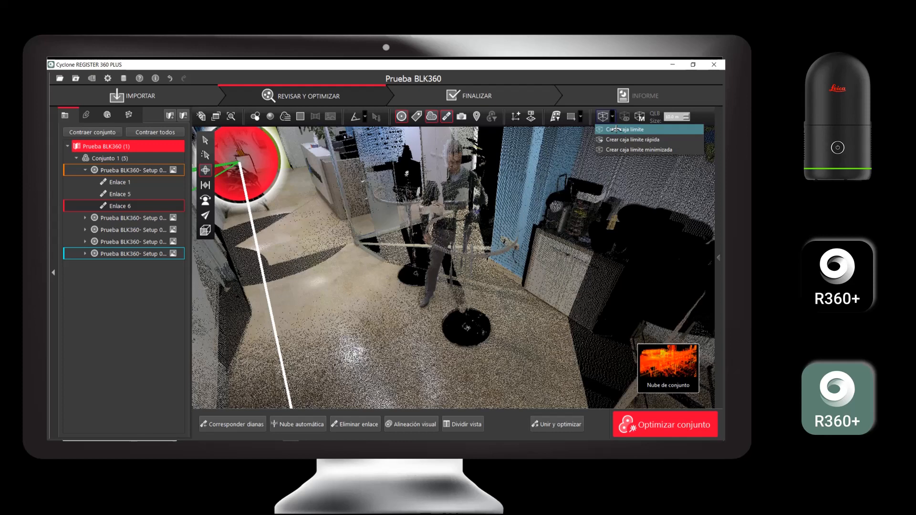
{"action": "left_click", "coordinate": [616, 130]}
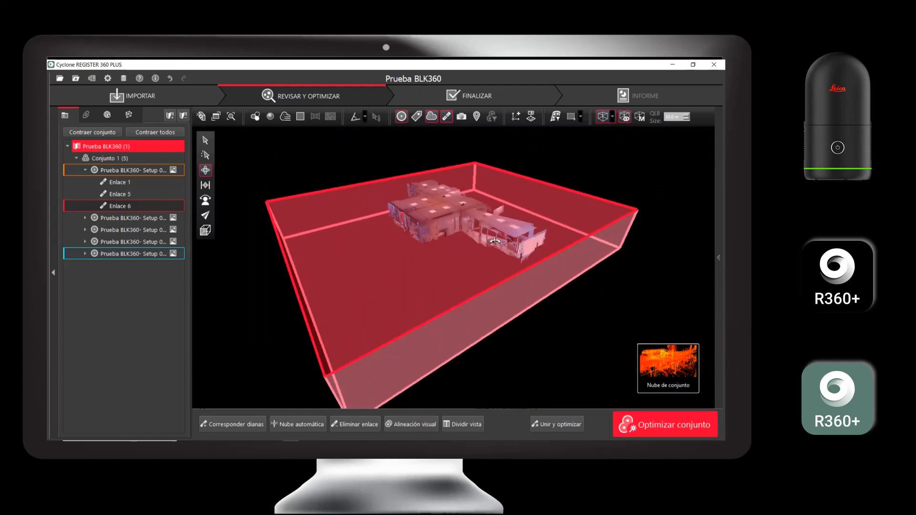
- Crop the bundle cloud by lowering the limit box's top face and pulling its front and end faces in towards the rooms
{"action": "left_click_drag", "start_coordinate": [495, 241], "coordinate": [441, 242]}
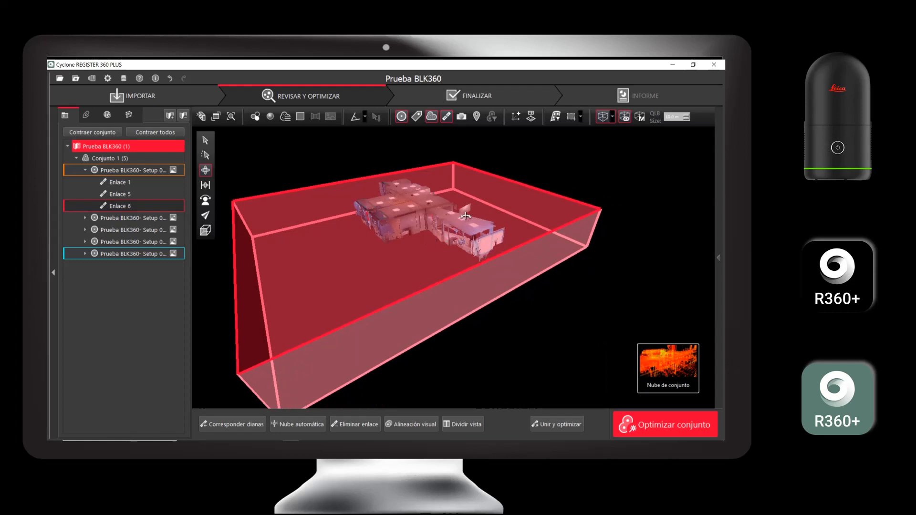
{"action": "mouse_move", "coordinate": [514, 213]}
{"action": "left_mouse_down"}
{"action": "mouse_move", "coordinate": [518, 221]}
{"action": "mouse_move", "coordinate": [514, 204]}
{"action": "mouse_move", "coordinate": [517, 219]}
{"action": "left_mouse_up"}
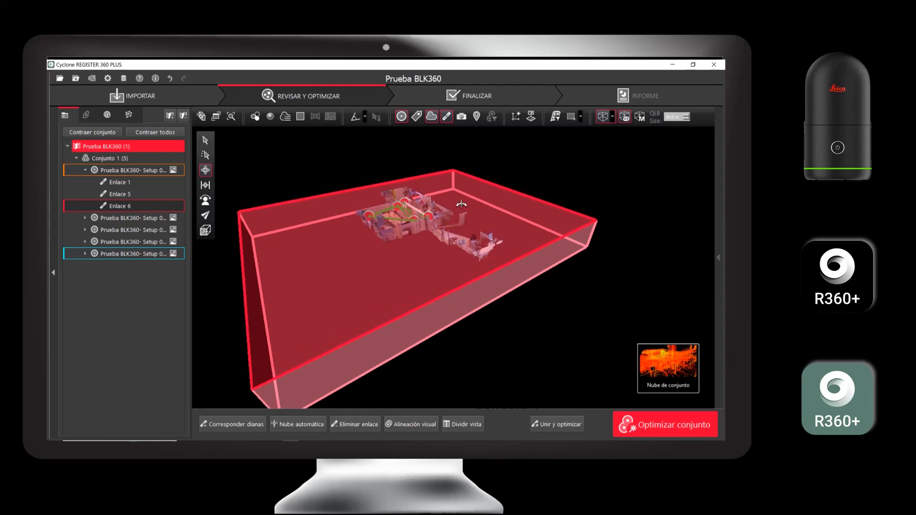
{"action": "left_click_drag", "start_coordinate": [470, 284], "coordinate": [413, 227]}
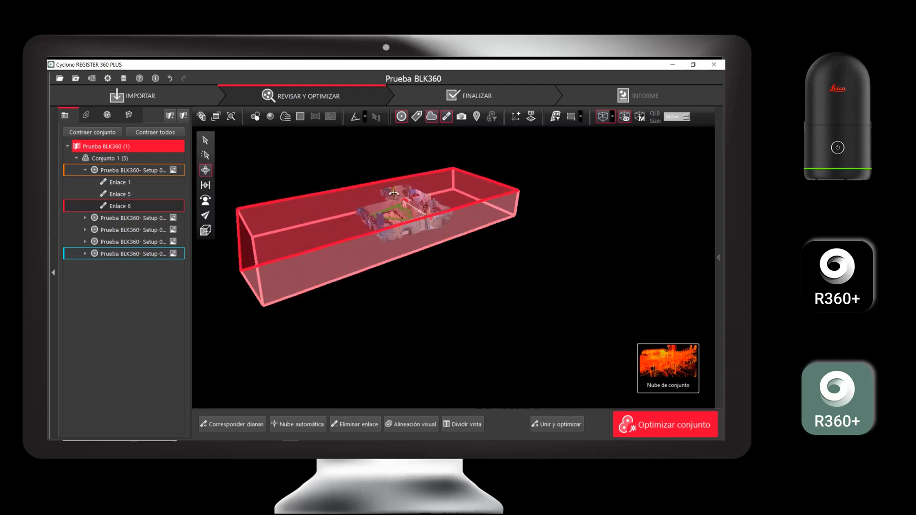
{"action": "left_click_drag", "start_coordinate": [488, 190], "coordinate": [455, 196], "text": "shift"}
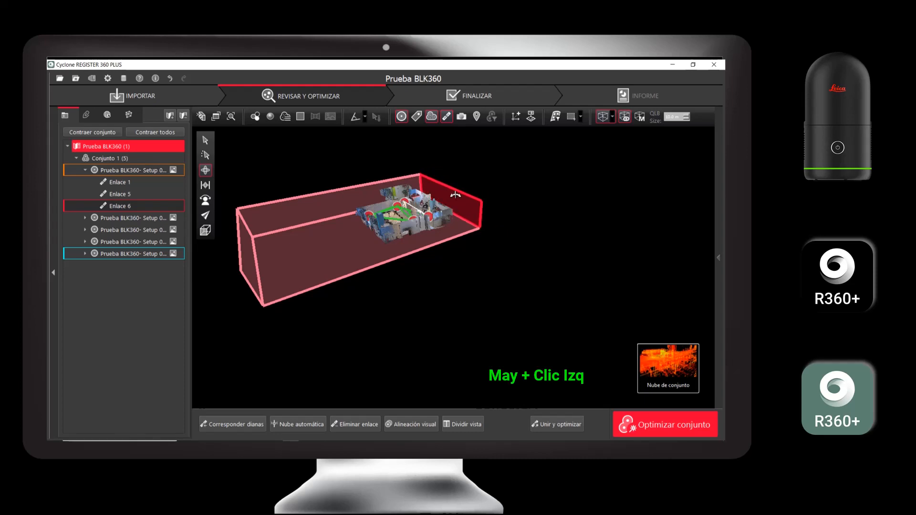
{"action": "left_click_drag", "start_coordinate": [361, 193], "coordinate": [364, 196], "text": "shift"}
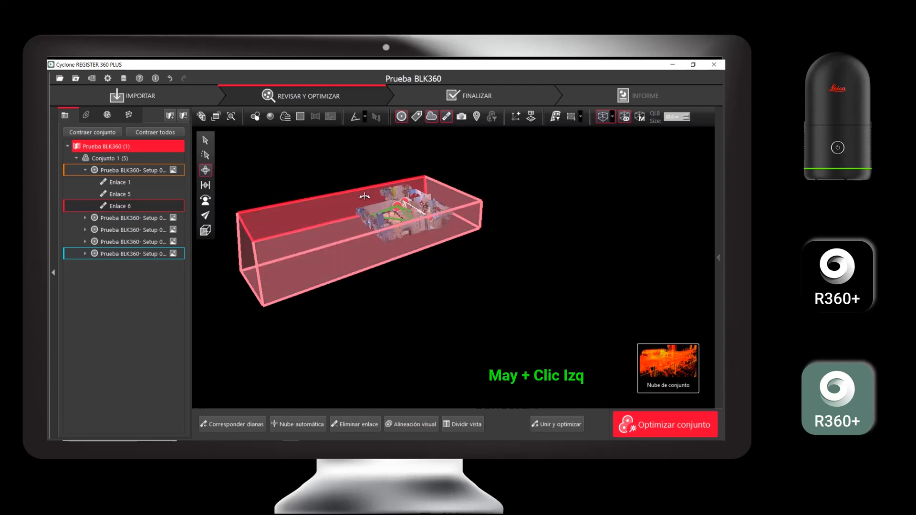
- Switch to orthographic orbit and shorten the limit box from its empty end towards the scanned rooms
{"action": "left_click", "coordinate": [205, 185]}
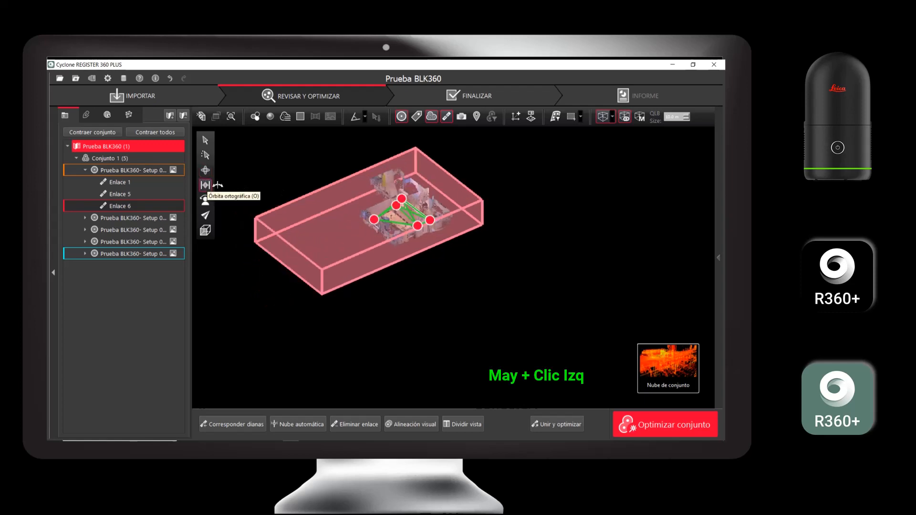
{"action": "left_click_drag", "start_coordinate": [364, 235], "coordinate": [391, 264], "text": "shift"}
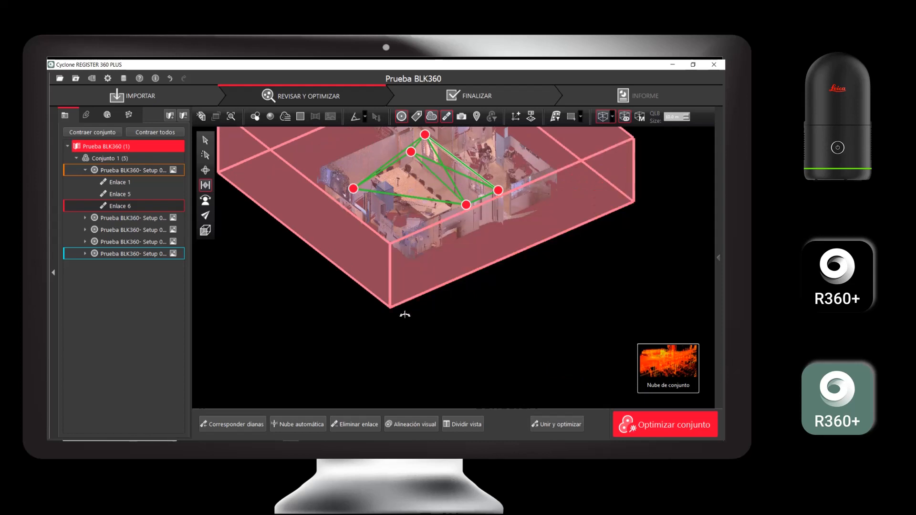
{"action": "mouse_move", "coordinate": [391, 292]}
{"action": "left_mouse_down", "text": "alt"}
{"action": "mouse_move", "coordinate": [413, 294]}
{"action": "mouse_move", "coordinate": [401, 299]}
{"action": "left_mouse_up", "text": "alt"}
{"action": "scroll", "coordinate": [420, 311], "scroll_direction": "down", "scroll_amount": 3}
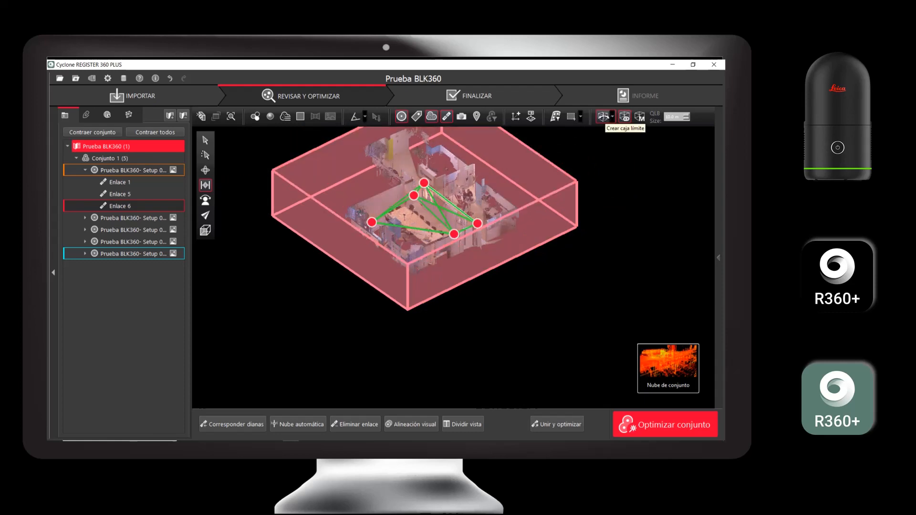
- Remove the standard limit box and create a quick limit box at a point on the ceiling beside Enlace 6
{"action": "left_click", "coordinate": [604, 117]}
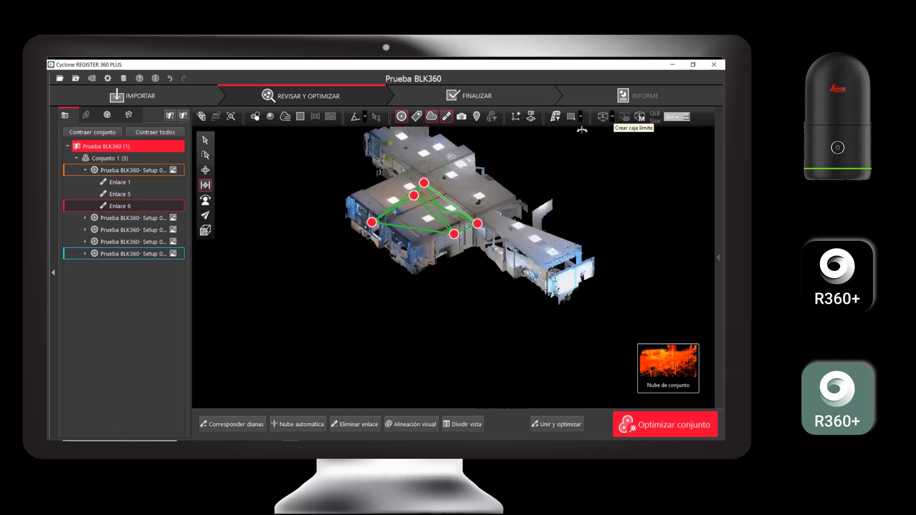
{"action": "right_click_drag", "start_coordinate": [467, 197], "coordinate": [448, 253]}
{"action": "left_click_drag", "start_coordinate": [450, 257], "coordinate": [433, 267]}
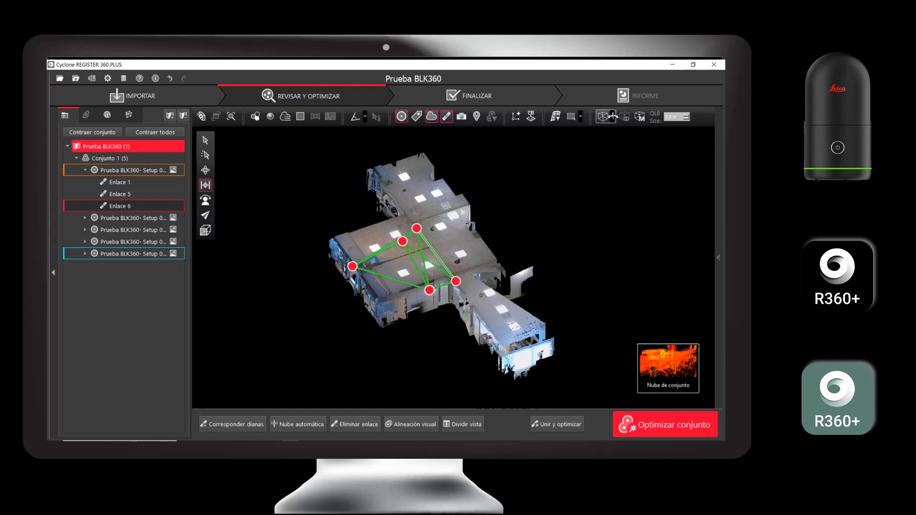
{"action": "left_click", "coordinate": [613, 117]}
{"action": "left_click", "coordinate": [617, 140]}
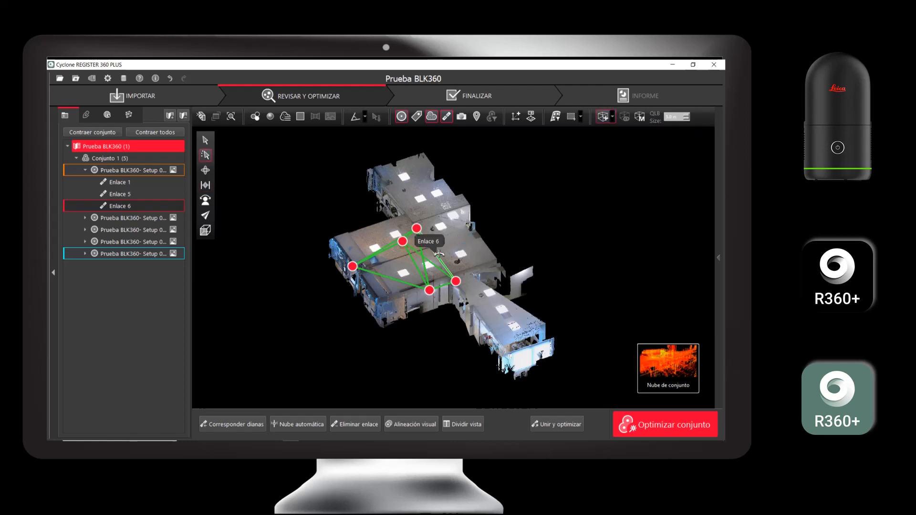
{"action": "left_click", "coordinate": [458, 251]}
{"action": "scroll", "coordinate": [468, 225], "scroll_direction": "up", "scroll_amount": 2}
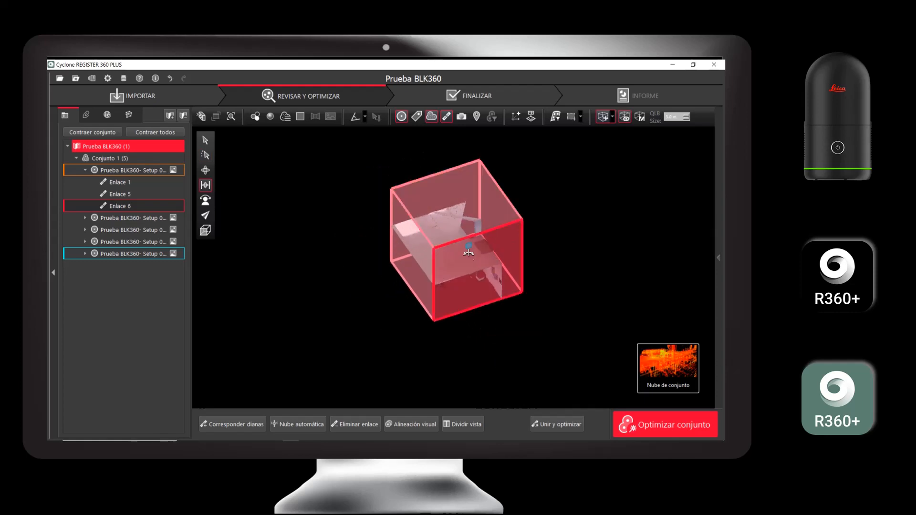
{"action": "scroll", "coordinate": [472, 292], "scroll_direction": "up", "scroll_amount": 1}
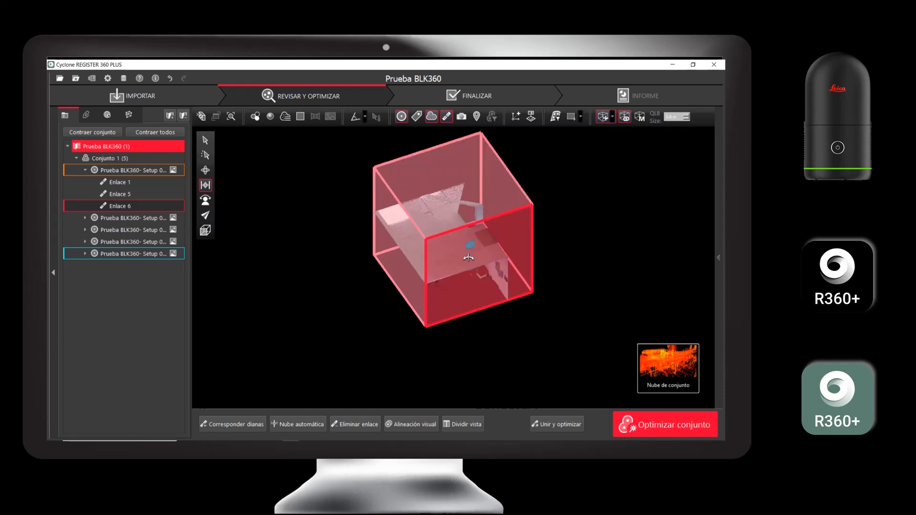
- Lower the quick limit box's top face below the ceiling and extend its bottom face down to include the tables and cabinet
{"action": "mouse_move", "coordinate": [458, 294]}
{"action": "left_mouse_down", "text": "ctrl"}
{"action": "mouse_move", "coordinate": [484, 262]}
{"action": "mouse_move", "coordinate": [444, 301]}
{"action": "left_mouse_up", "text": "ctrl"}
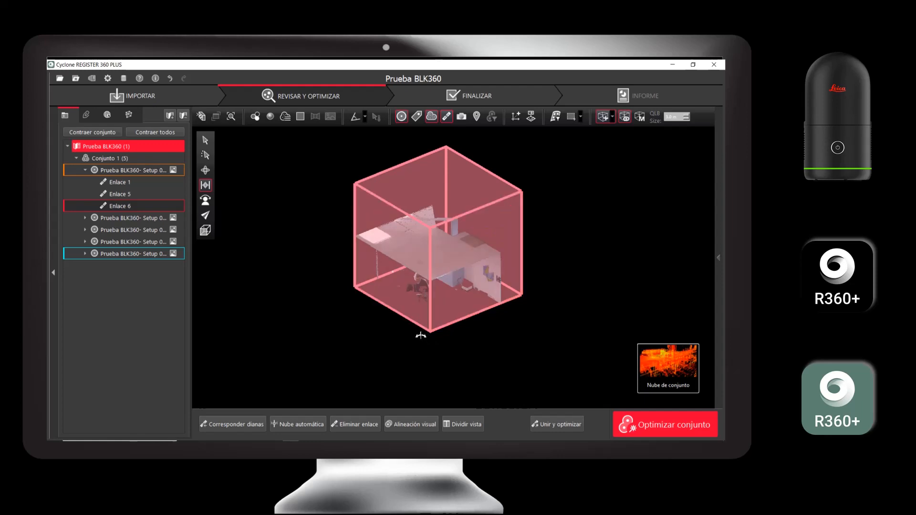
{"action": "scroll", "coordinate": [416, 299], "scroll_direction": "up", "scroll_amount": 5}
{"action": "scroll", "coordinate": [416, 299], "scroll_direction": "down", "scroll_amount": 5}
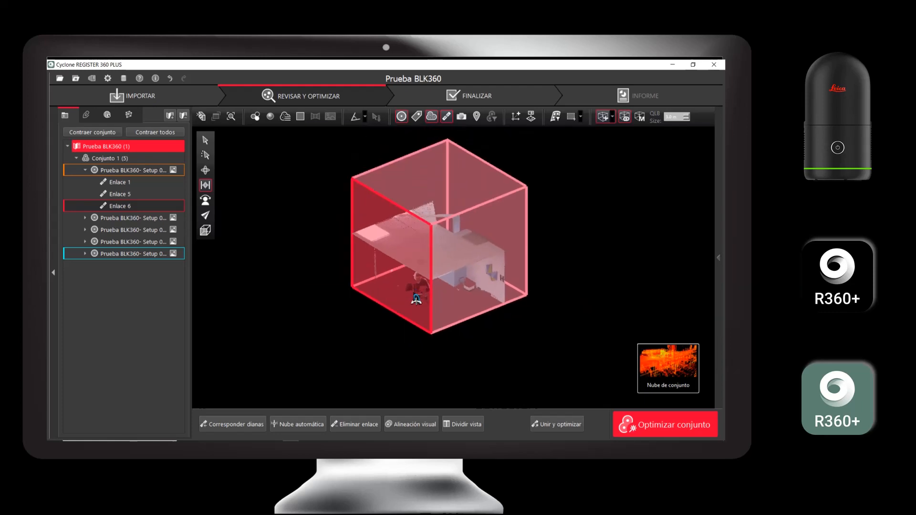
{"action": "left_click_drag", "start_coordinate": [458, 199], "coordinate": [461, 255]}
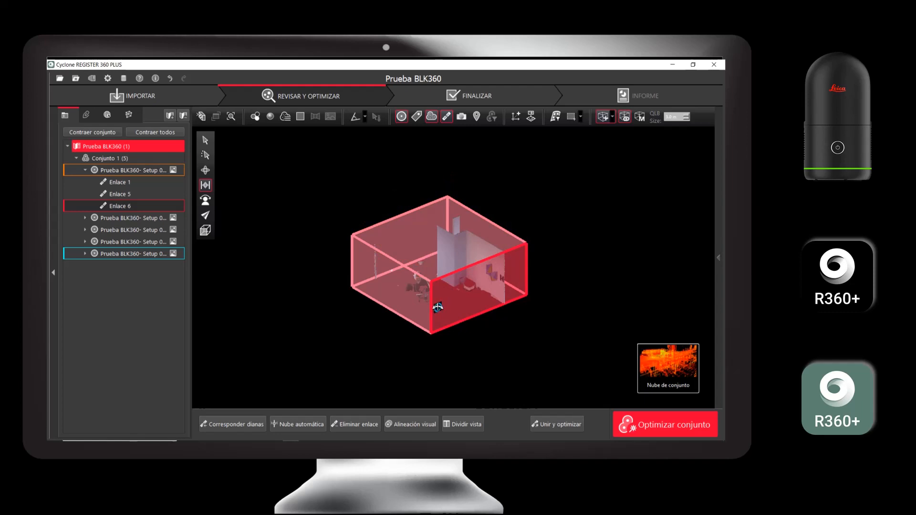
{"action": "left_click_drag", "start_coordinate": [437, 308], "coordinate": [450, 345], "text": "shift"}
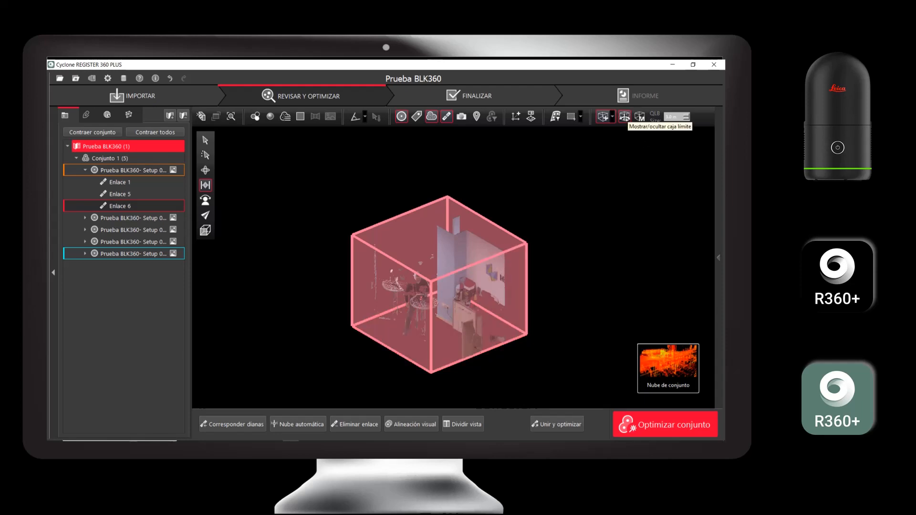
- Hide the limit box frame while keeping the cloud clipped to the tables and cabinet area
{"action": "left_click", "coordinate": [625, 117]}
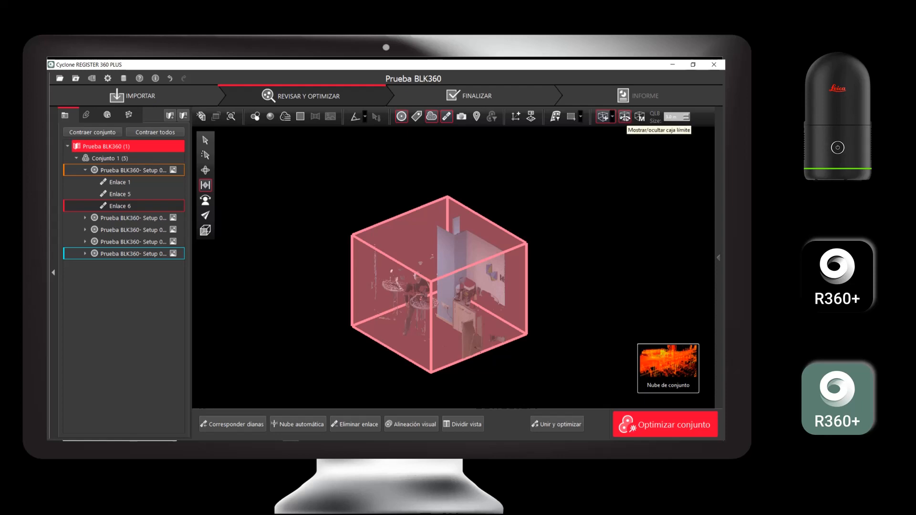
{"action": "left_click", "coordinate": [625, 117]}
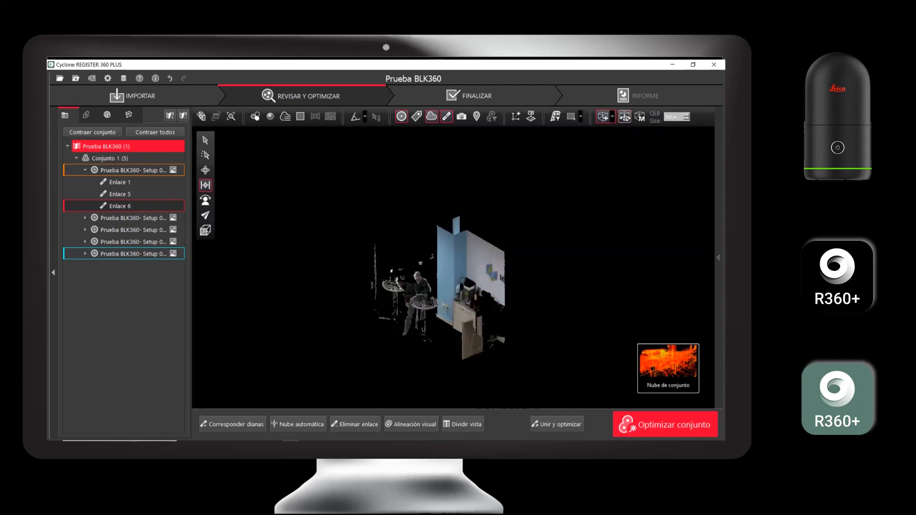
{"action": "left_click_drag", "start_coordinate": [436, 321], "coordinate": [462, 300]}
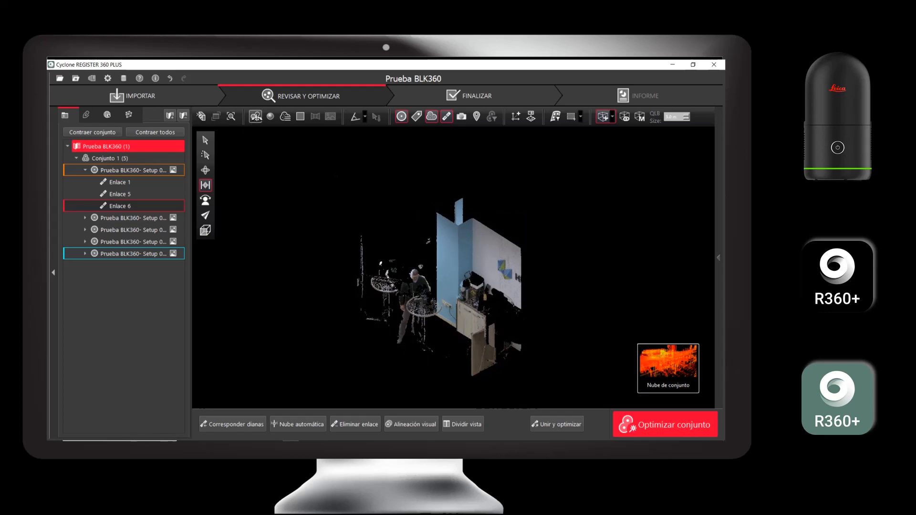
- Colour the clipped cloud with the hue/intensity map and view the round tables from the top view
{"action": "left_click", "coordinate": [255, 117]}
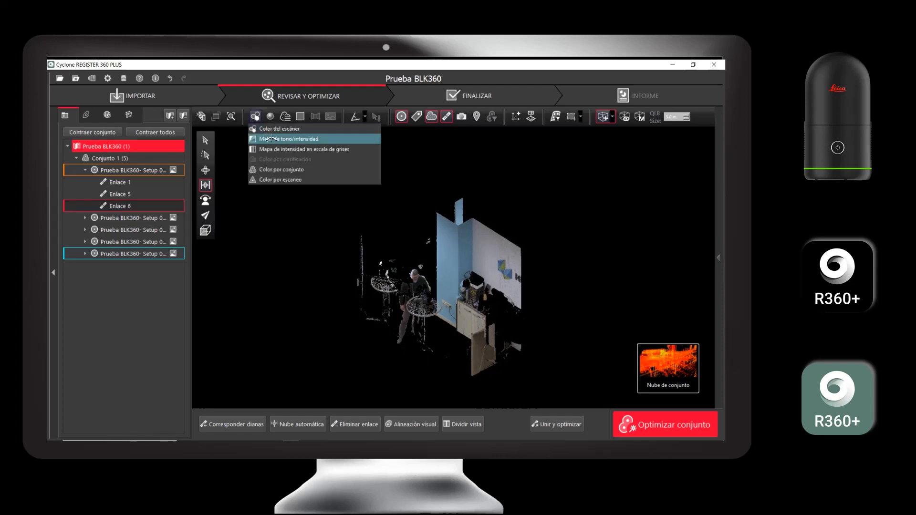
{"action": "left_click", "coordinate": [271, 138]}
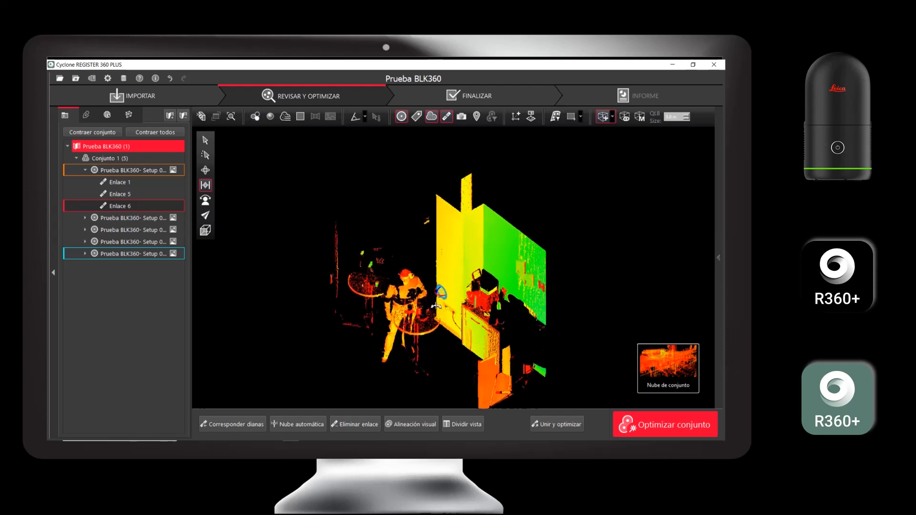
{"action": "left_click_drag", "start_coordinate": [450, 315], "coordinate": [329, 311]}
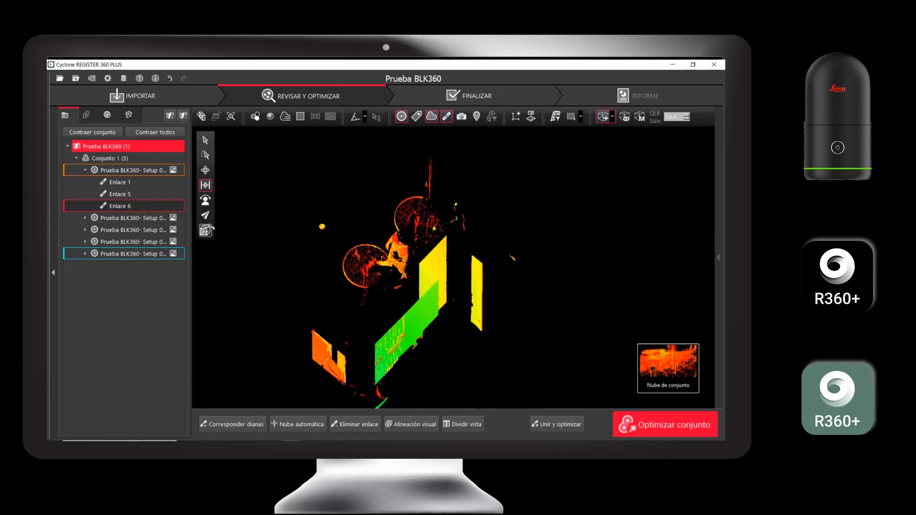
{"action": "left_click", "coordinate": [207, 231]}
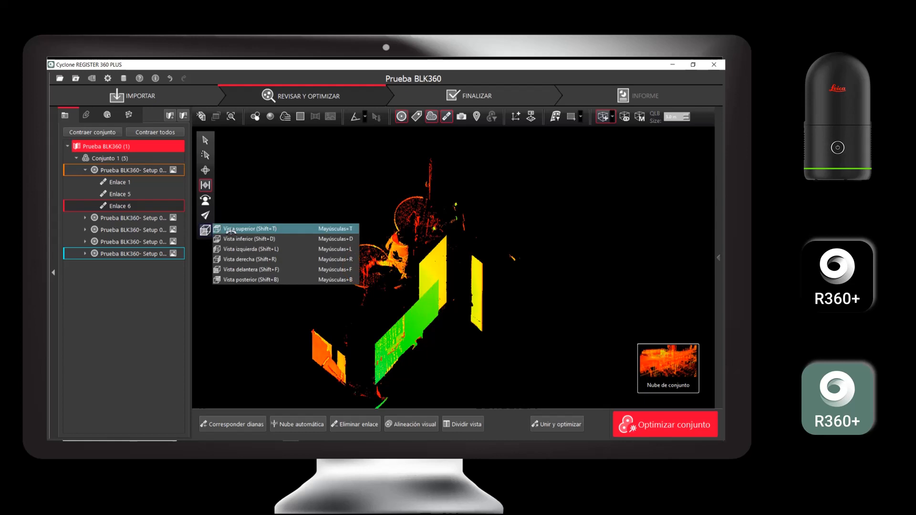
{"action": "left_click", "coordinate": [230, 230]}
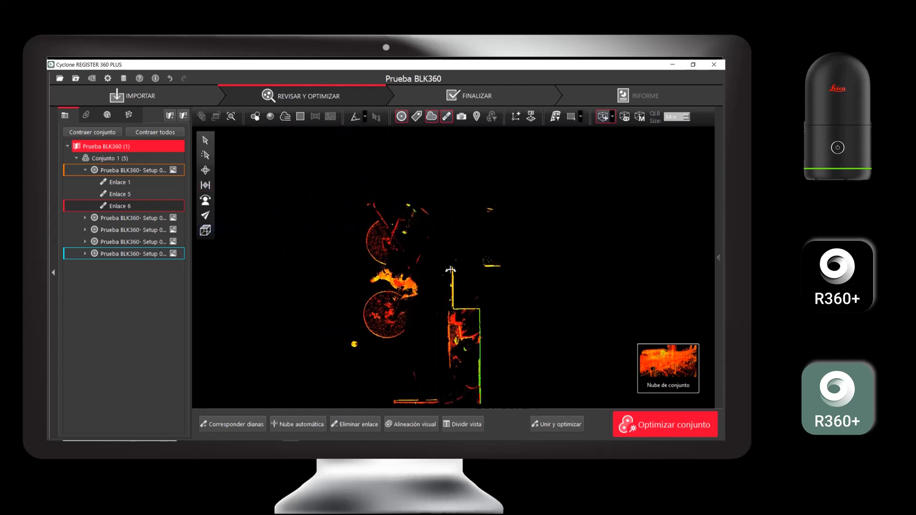
{"action": "scroll", "coordinate": [415, 282], "scroll_direction": "up", "scroll_amount": 3}
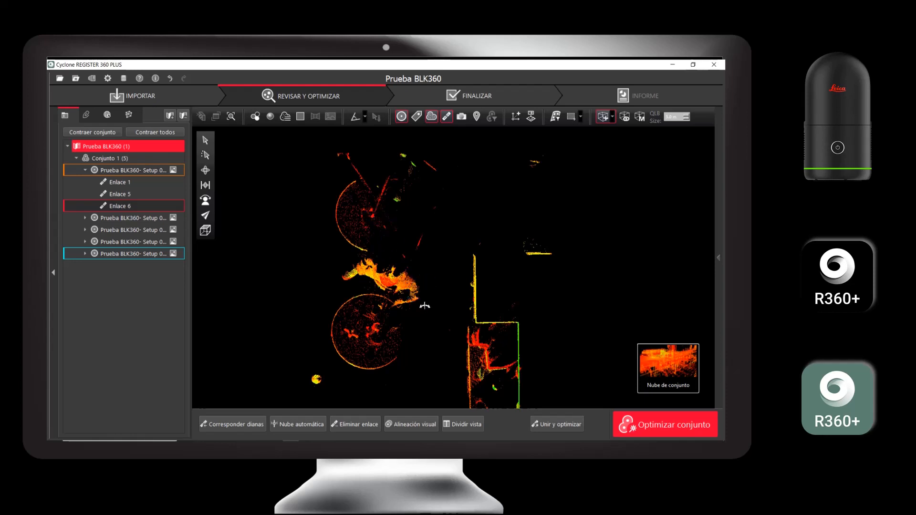
{"action": "scroll", "coordinate": [453, 283], "scroll_direction": "up", "scroll_amount": 1}
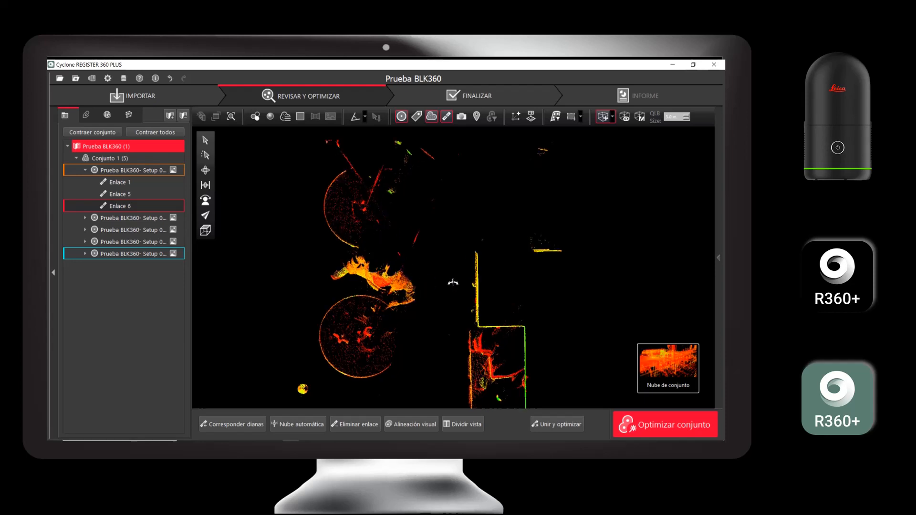
{"action": "scroll", "coordinate": [498, 232], "scroll_direction": "down", "scroll_amount": 1}
- Draw a polygonal fence around the person standing between the two round tables and delete the points inside it
{"action": "left_click", "coordinate": [580, 117]}
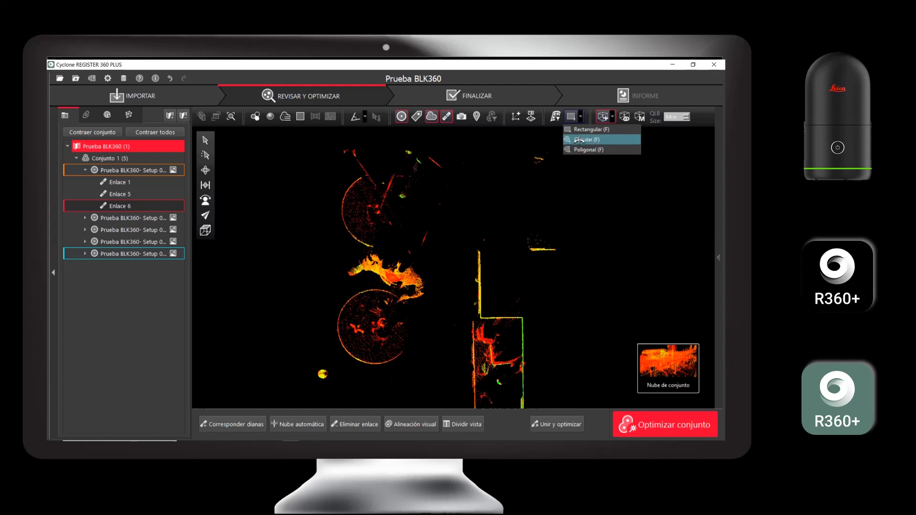
{"action": "left_click", "coordinate": [579, 140]}
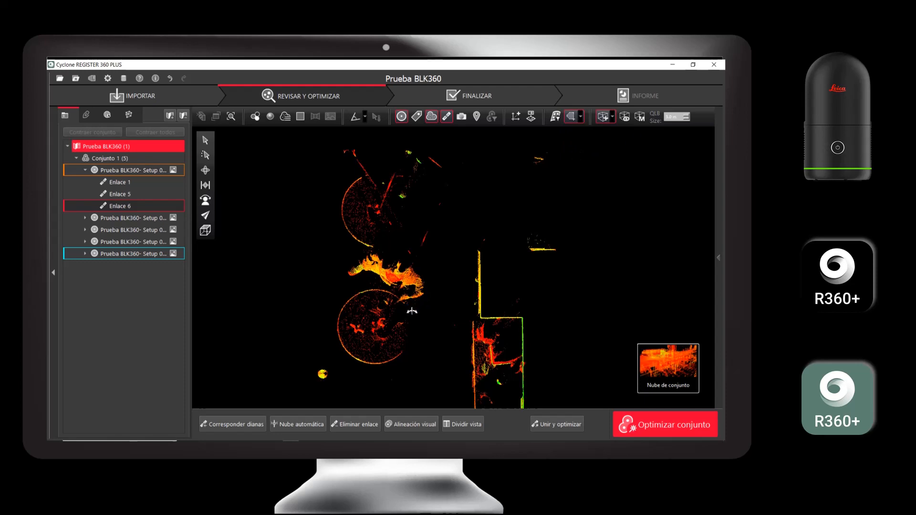
{"action": "left_click", "coordinate": [396, 303]}
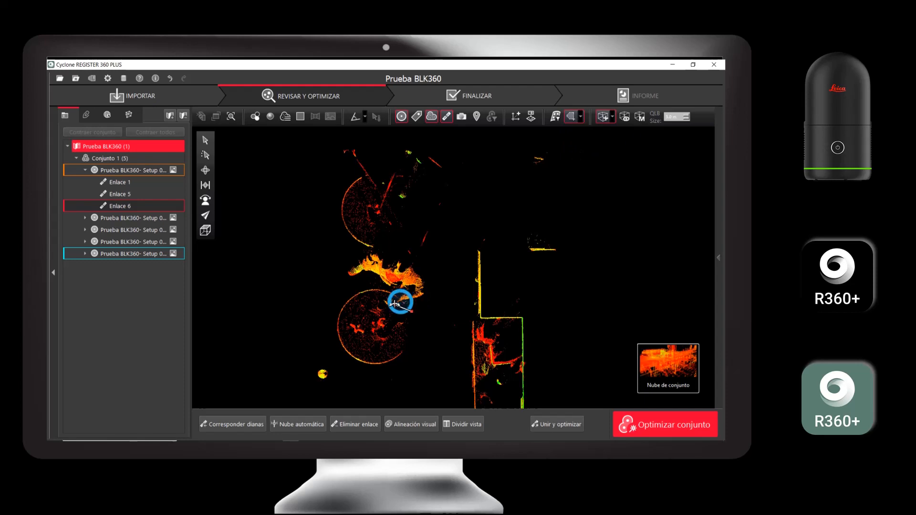
{"action": "left_click", "coordinate": [393, 292]}
{"action": "left_click", "coordinate": [347, 287]}
{"action": "left_click", "coordinate": [330, 263]}
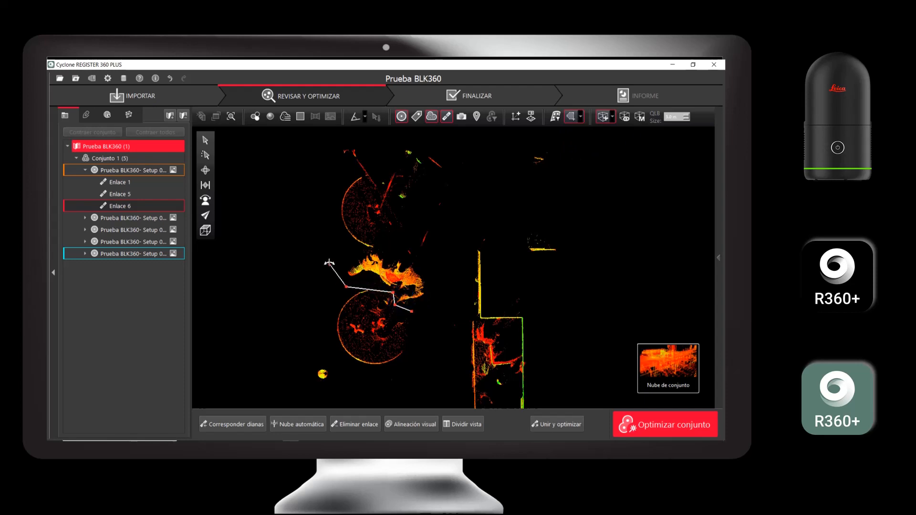
{"action": "left_click", "coordinate": [361, 251]}
{"action": "left_click", "coordinate": [410, 245]}
{"action": "left_click", "coordinate": [420, 255]}
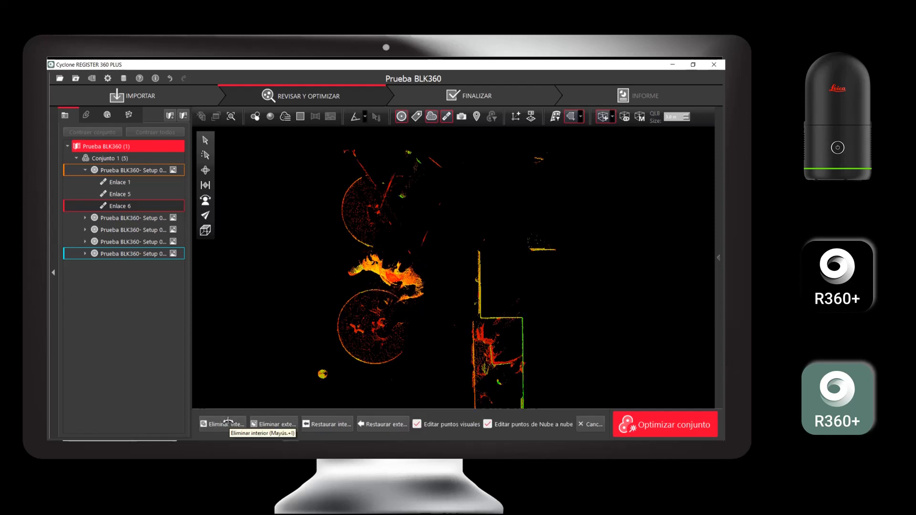
{"action": "left_click", "coordinate": [227, 423]}
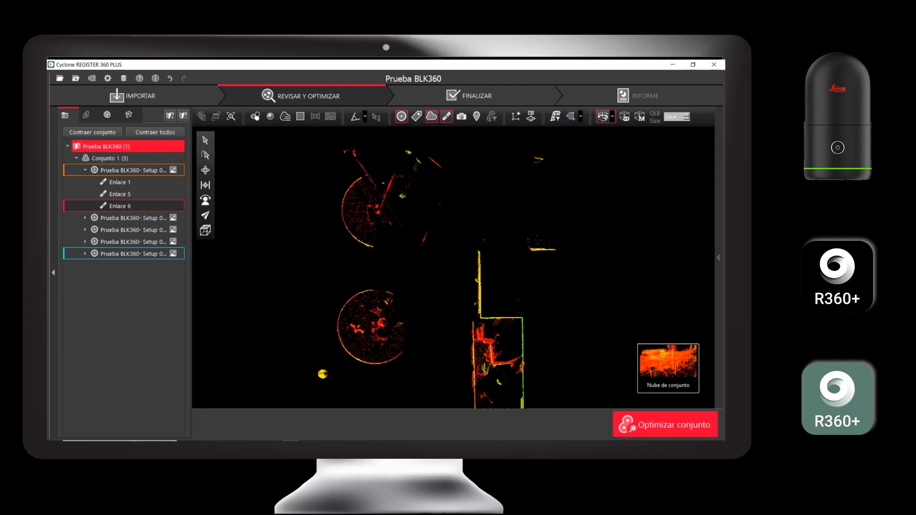
- Remove the quick limit box and return to normal orbit to view the whole bundle cloud
{"action": "left_click", "coordinate": [603, 116]}
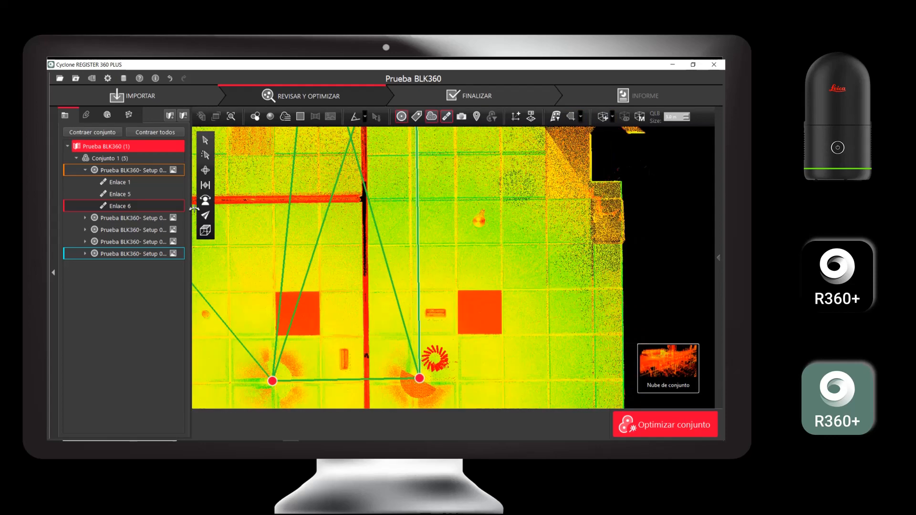
{"action": "left_click", "coordinate": [205, 170]}
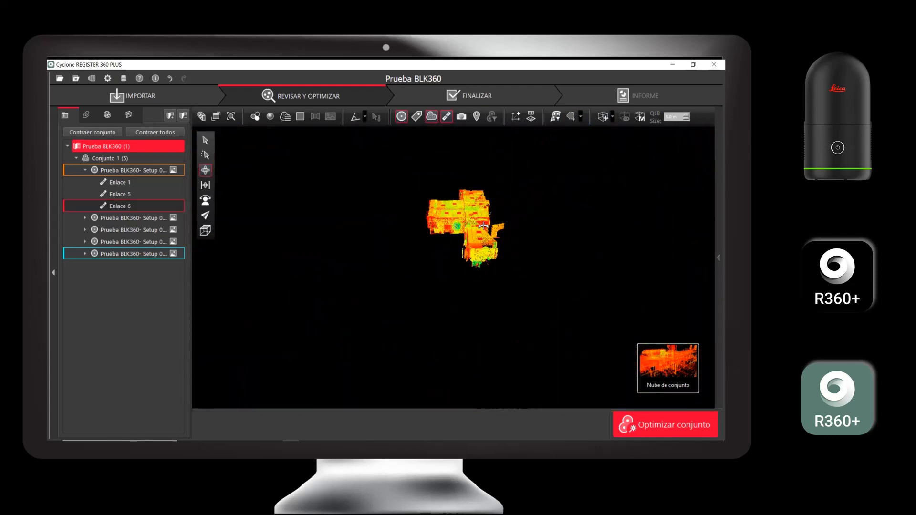
- Find the smooth surface starting from the corridor floor beside the round tables
{"action": "scroll", "coordinate": [473, 238], "scroll_direction": "up", "scroll_amount": 10}
{"action": "scroll", "coordinate": [479, 313], "scroll_direction": "up", "scroll_amount": 5}
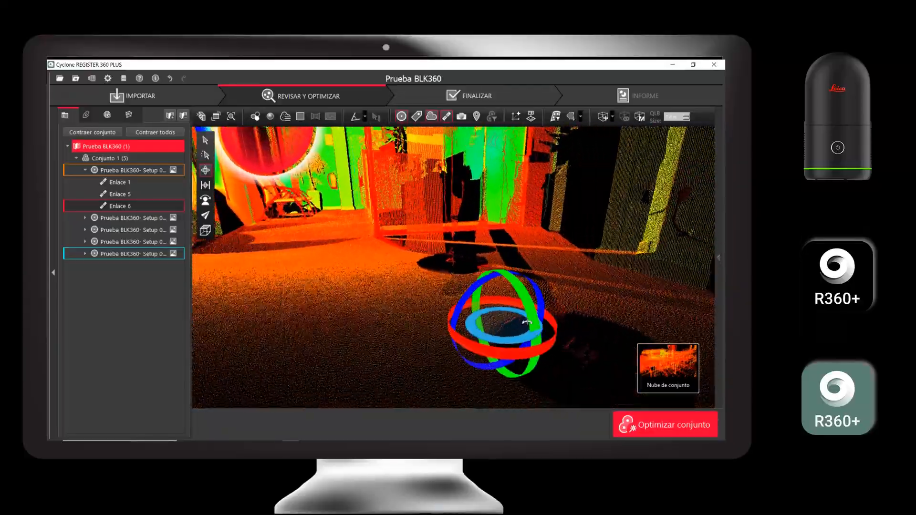
{"action": "left_click_drag", "start_coordinate": [561, 294], "coordinate": [541, 303]}
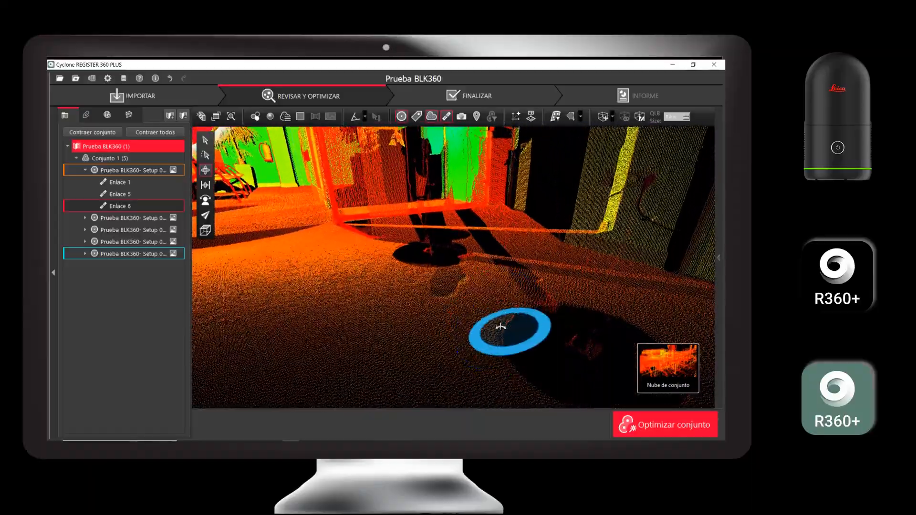
{"action": "left_click", "coordinate": [501, 327]}
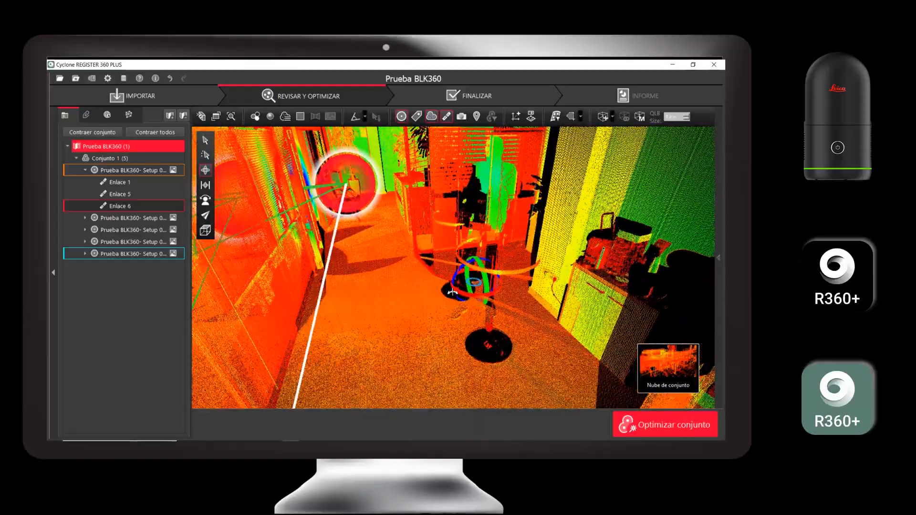
{"action": "mouse_move", "coordinate": [453, 292]}
{"action": "left_mouse_down"}
{"action": "mouse_move", "coordinate": [435, 298]}
{"action": "mouse_move", "coordinate": [442, 303]}
{"action": "left_mouse_up"}
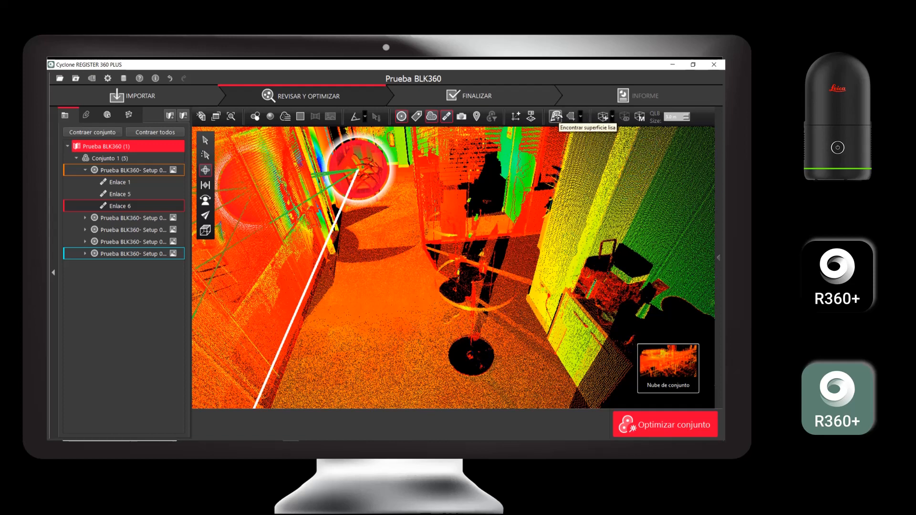
{"action": "left_click", "coordinate": [555, 117]}
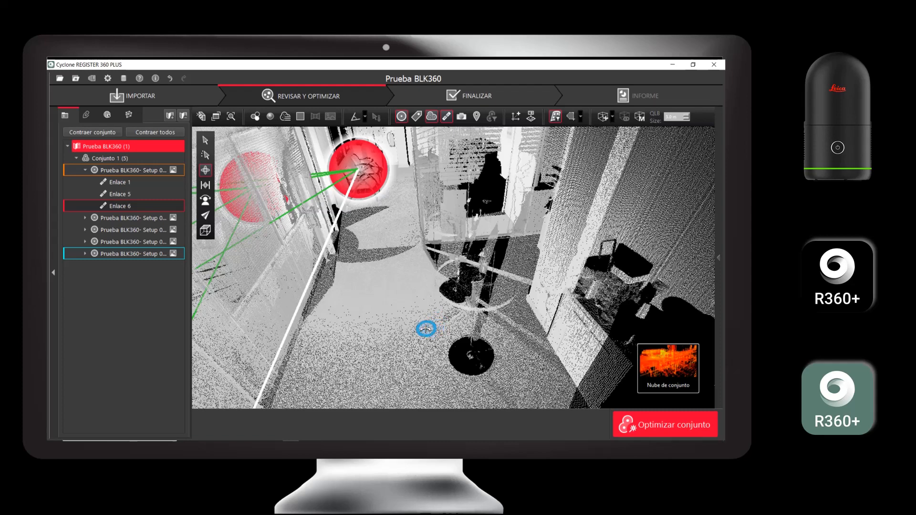
{"action": "left_click", "coordinate": [426, 329]}
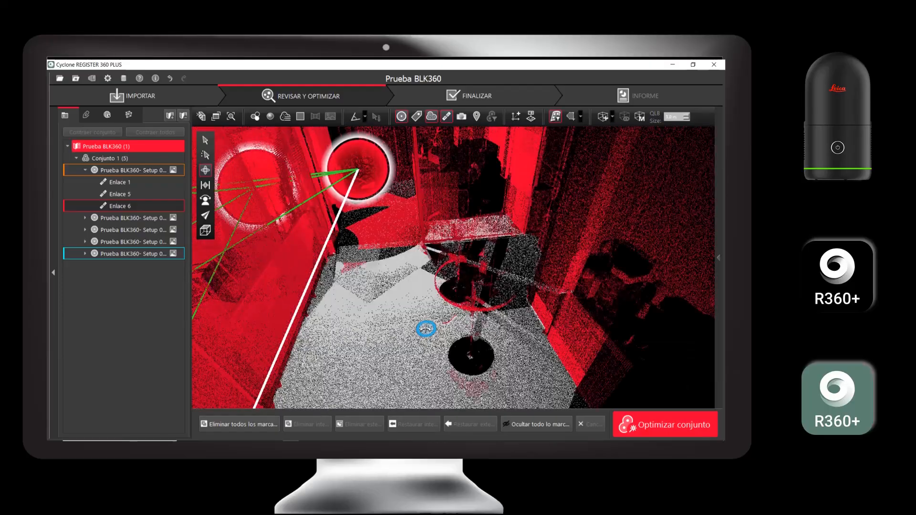
- Add the two unselected floor patches at the far end of the corridor to the smooth surface
{"action": "left_click_drag", "start_coordinate": [437, 326], "coordinate": [364, 245]}
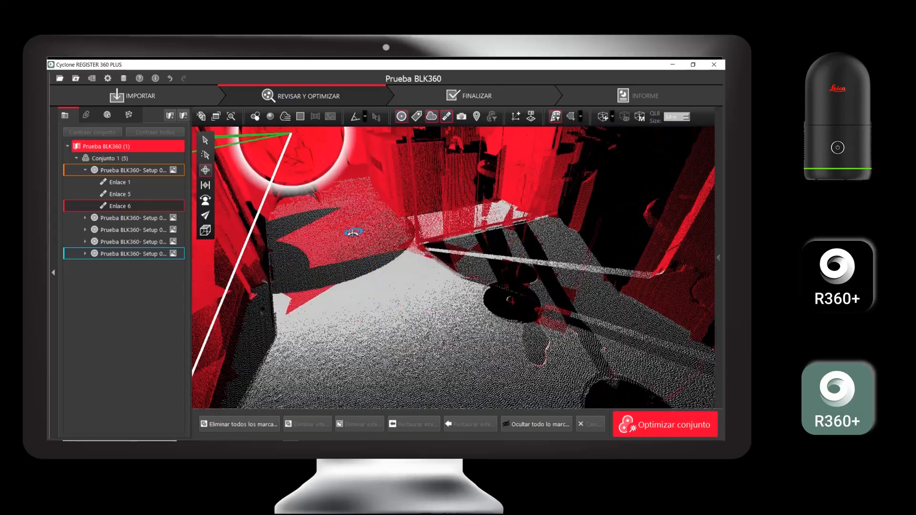
{"action": "left_click_drag", "start_coordinate": [395, 273], "coordinate": [352, 248]}
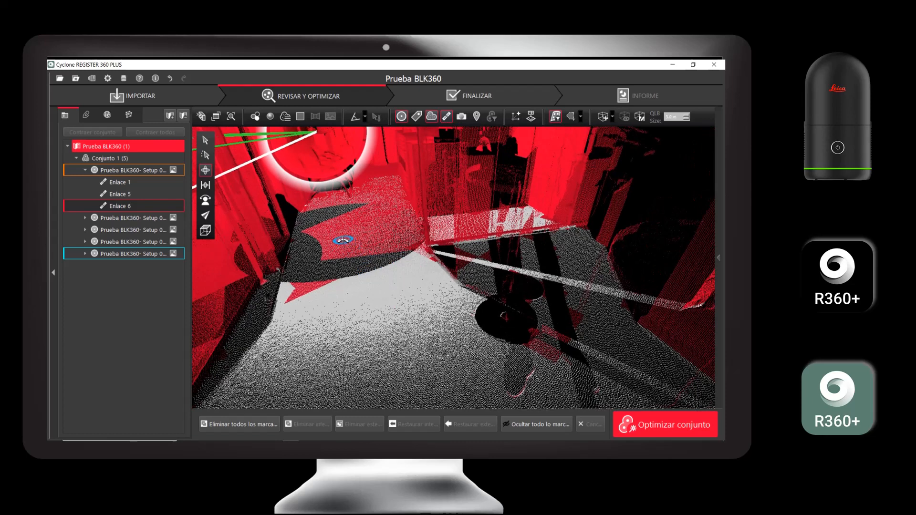
{"action": "right_click", "coordinate": [341, 239]}
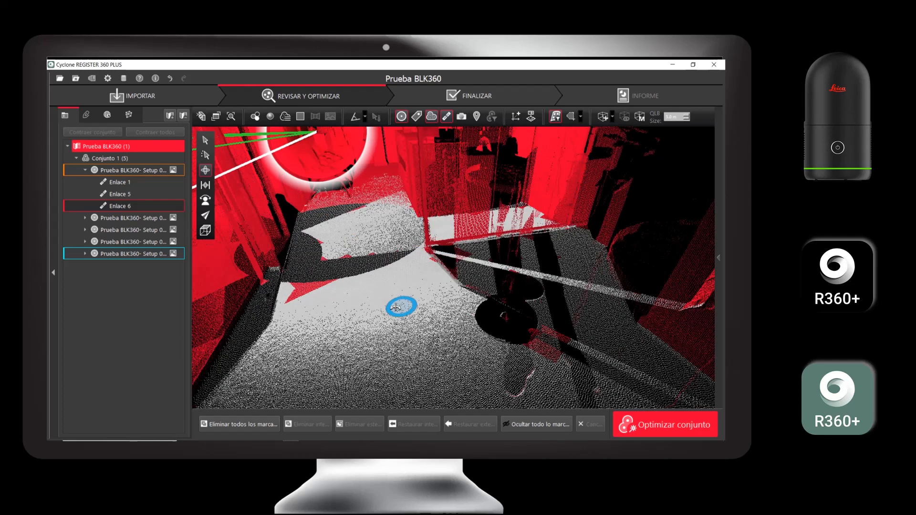
{"action": "left_click", "coordinate": [306, 290]}
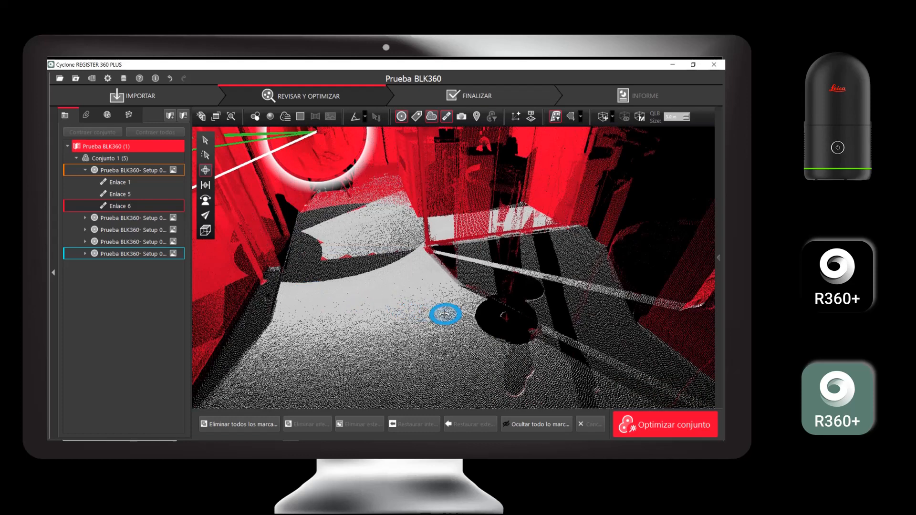
- Fence the red circular trace and stray points on the floor near the first round table and delete the points inside
{"action": "left_click_drag", "start_coordinate": [443, 315], "coordinate": [438, 209]}
{"action": "scroll", "coordinate": [434, 322], "scroll_direction": "down", "scroll_amount": 3}
{"action": "left_click_drag", "start_coordinate": [491, 314], "coordinate": [506, 334]}
{"action": "left_click", "coordinate": [205, 186]}
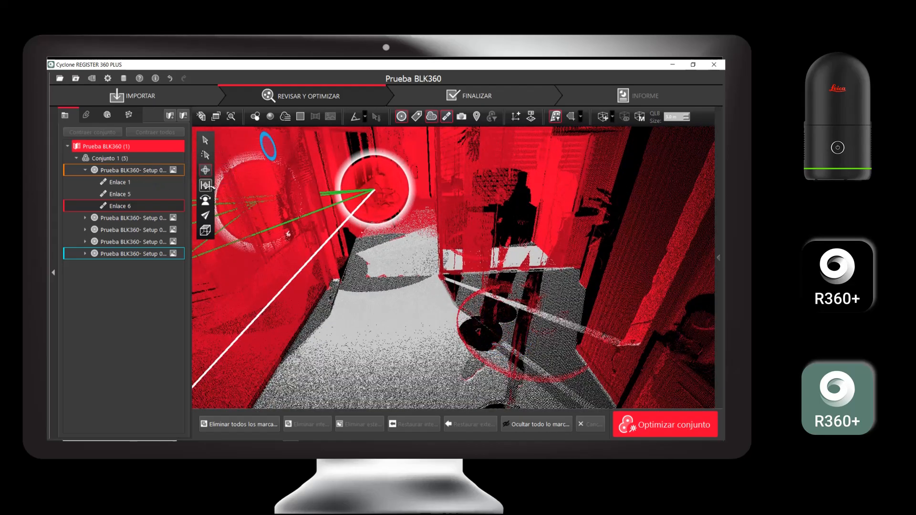
{"action": "left_click_drag", "start_coordinate": [353, 274], "coordinate": [496, 286]}
{"action": "scroll", "coordinate": [508, 328], "scroll_direction": "up", "scroll_amount": 8}
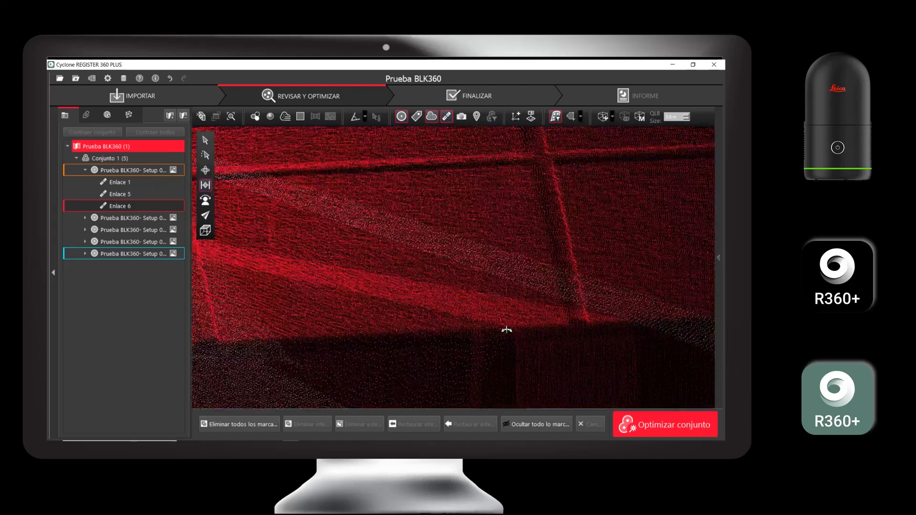
{"action": "scroll", "coordinate": [508, 324], "scroll_direction": "down", "scroll_amount": 5}
{"action": "left_click", "coordinate": [205, 170]}
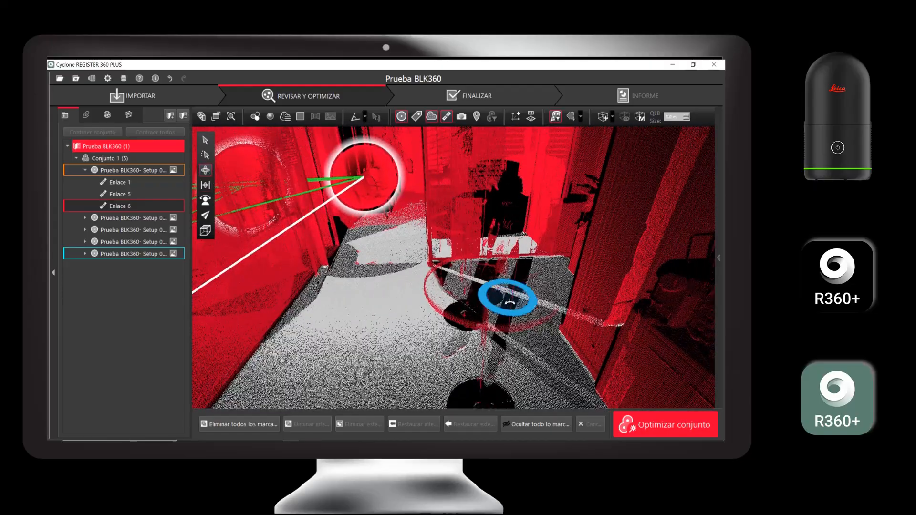
{"action": "left_click_drag", "start_coordinate": [501, 296], "coordinate": [478, 333]}
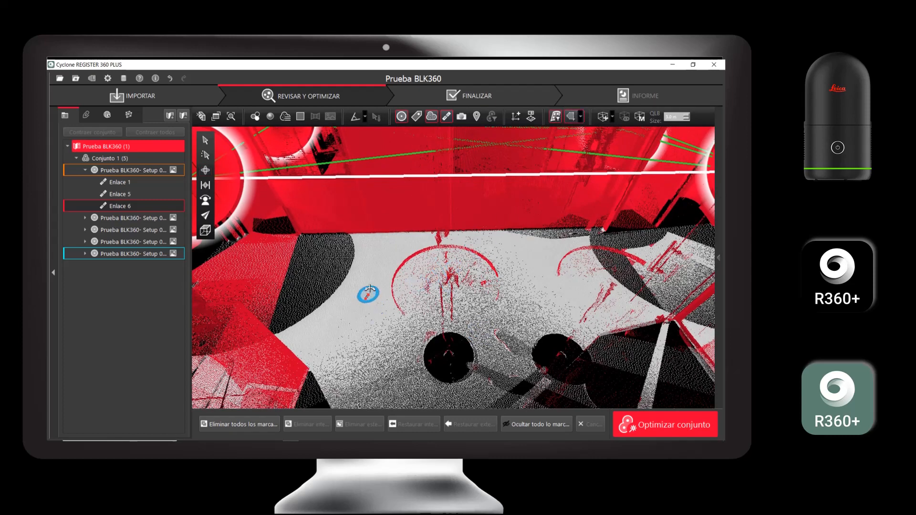
{"action": "mouse_move", "coordinate": [366, 297]}
{"action": "left_mouse_down"}
{"action": "mouse_move", "coordinate": [401, 254]}
{"action": "mouse_move", "coordinate": [435, 237]}
{"action": "mouse_move", "coordinate": [519, 251]}
{"action": "mouse_move", "coordinate": [533, 294]}
{"action": "mouse_move", "coordinate": [497, 368]}
{"action": "mouse_move", "coordinate": [427, 389]}
{"action": "mouse_move", "coordinate": [364, 321]}
{"action": "mouse_move", "coordinate": [364, 299]}
{"action": "left_mouse_up"}
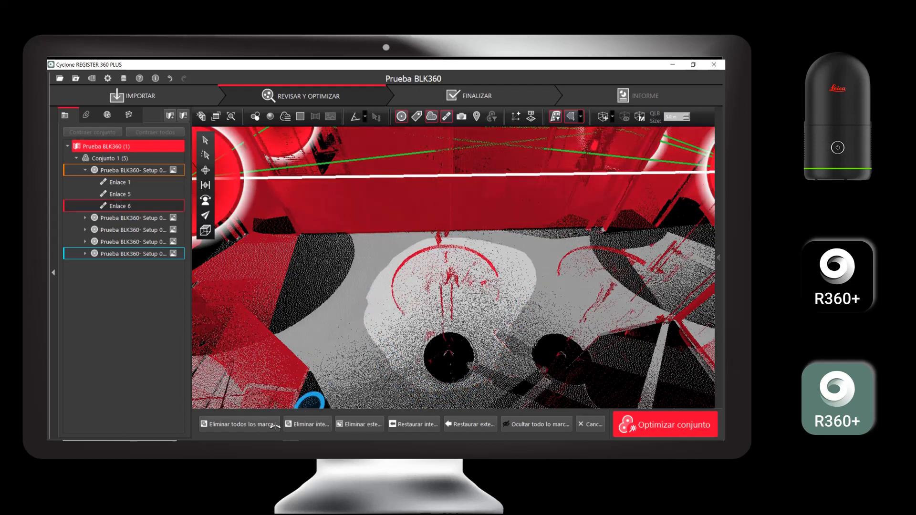
{"action": "left_click", "coordinate": [300, 425]}
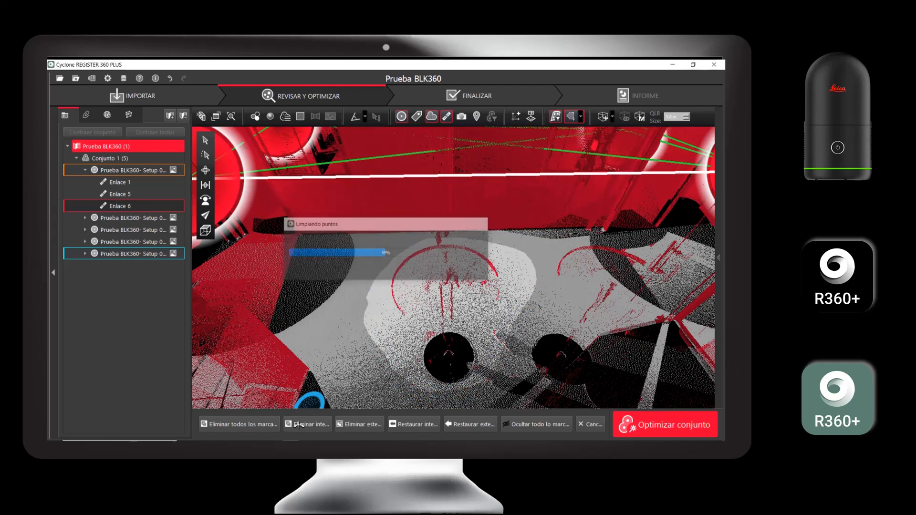
- Fence the small leftover cluster of red points on the corridor floor and delete the points inside
{"action": "right_click_drag", "start_coordinate": [503, 318], "coordinate": [488, 336]}
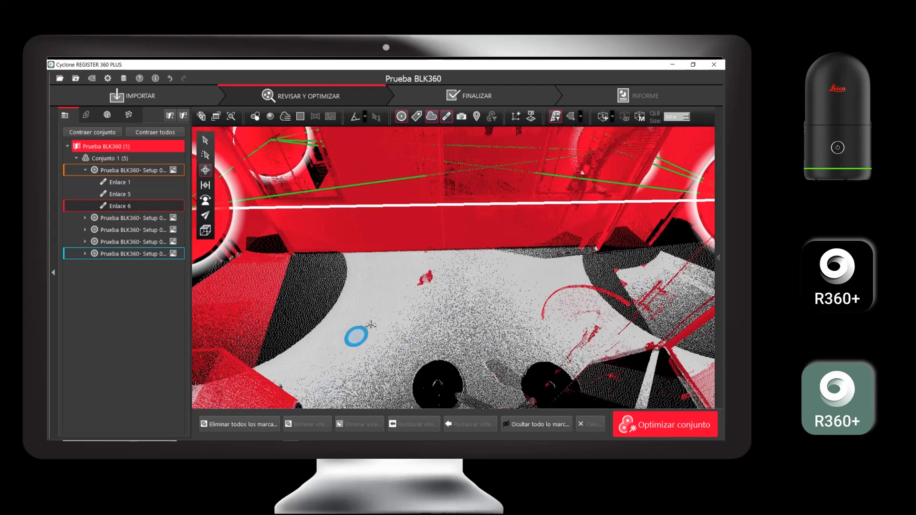
{"action": "left_click_drag", "start_coordinate": [394, 295], "coordinate": [400, 309]}
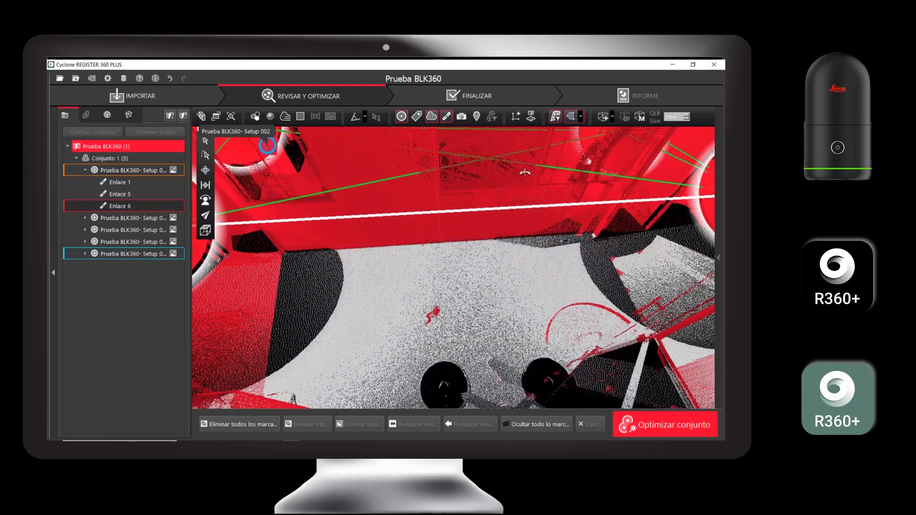
{"action": "left_click", "coordinate": [386, 344]}
{"action": "mouse_move", "coordinate": [387, 344]}
{"action": "left_mouse_down"}
{"action": "mouse_move", "coordinate": [435, 288]}
{"action": "mouse_move", "coordinate": [444, 344]}
{"action": "mouse_move", "coordinate": [389, 343]}
{"action": "left_mouse_up"}
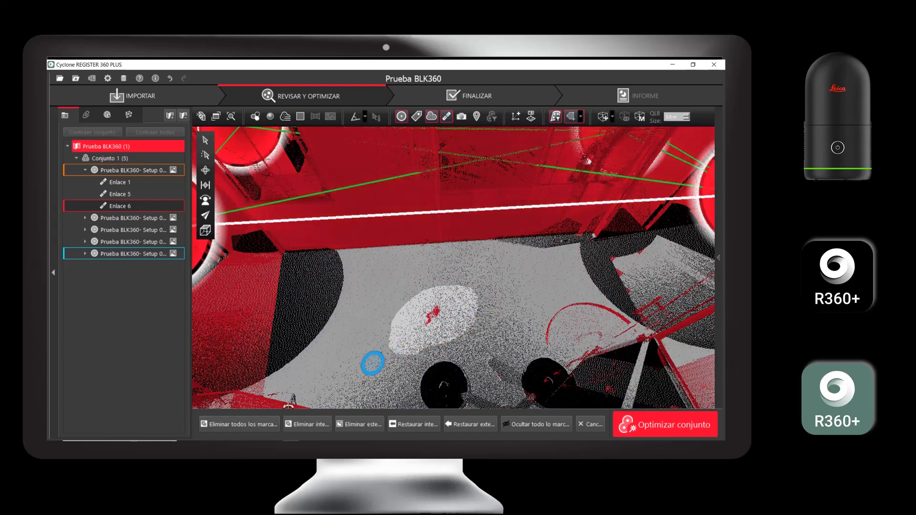
{"action": "left_click", "coordinate": [308, 424]}
- Leave the smooth surface mode and colour the cloud with the scanner colour
{"action": "left_click_drag", "start_coordinate": [447, 311], "coordinate": [415, 284]}
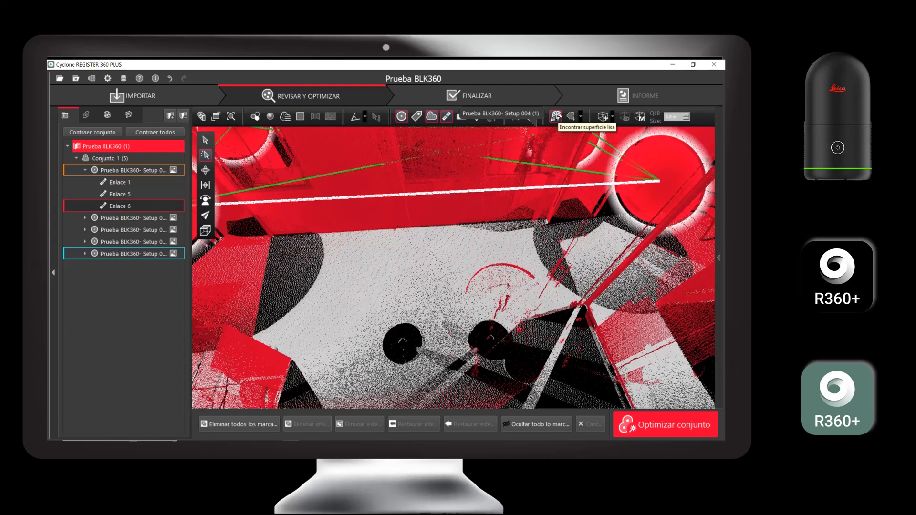
{"action": "left_click", "coordinate": [556, 117]}
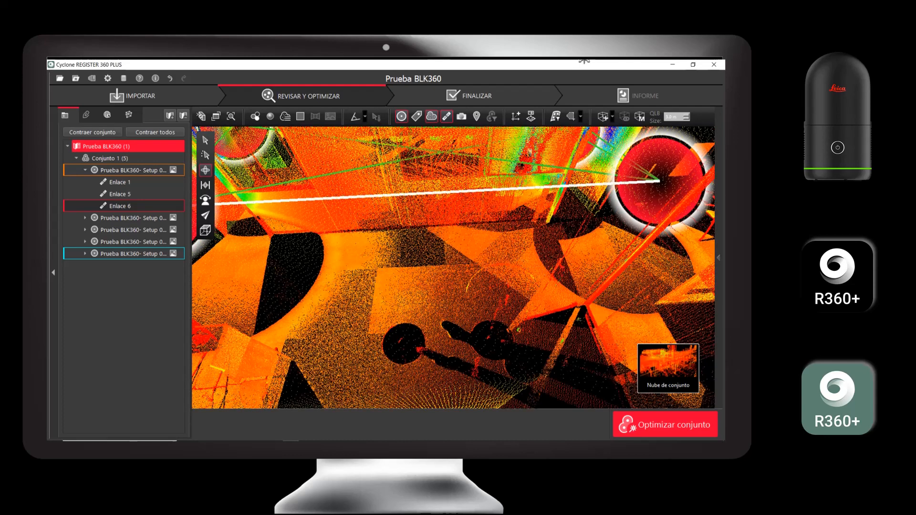
{"action": "left_click", "coordinate": [256, 116]}
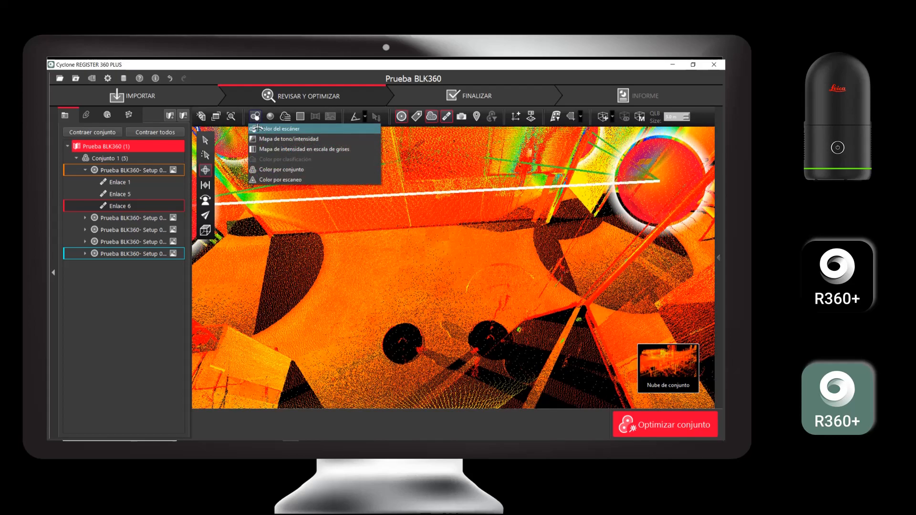
{"action": "left_click", "coordinate": [277, 129]}
- Start an advanced UCS in the meeting room with the table and set it to be fixed by corner
{"action": "left_click_drag", "start_coordinate": [446, 286], "coordinate": [445, 230]}
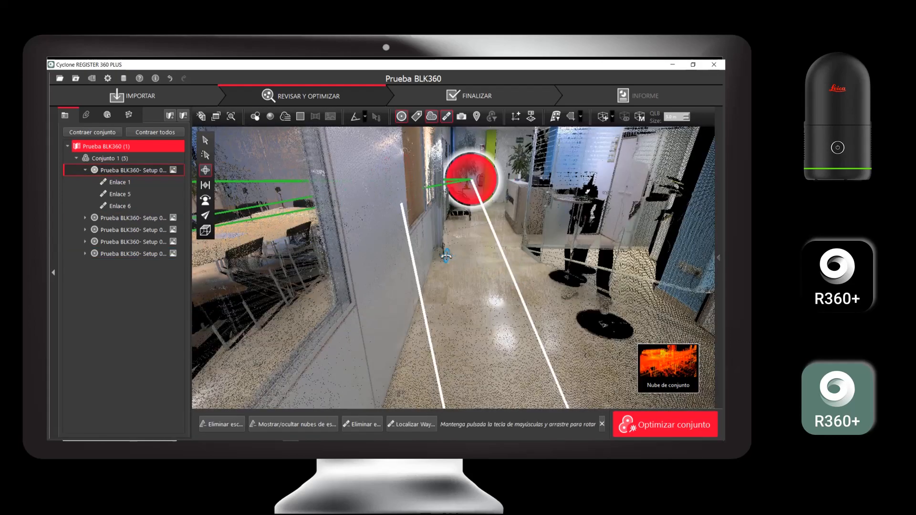
{"action": "left_click_drag", "start_coordinate": [383, 252], "coordinate": [504, 252]}
{"action": "scroll", "coordinate": [353, 238], "scroll_direction": "up", "scroll_amount": 5}
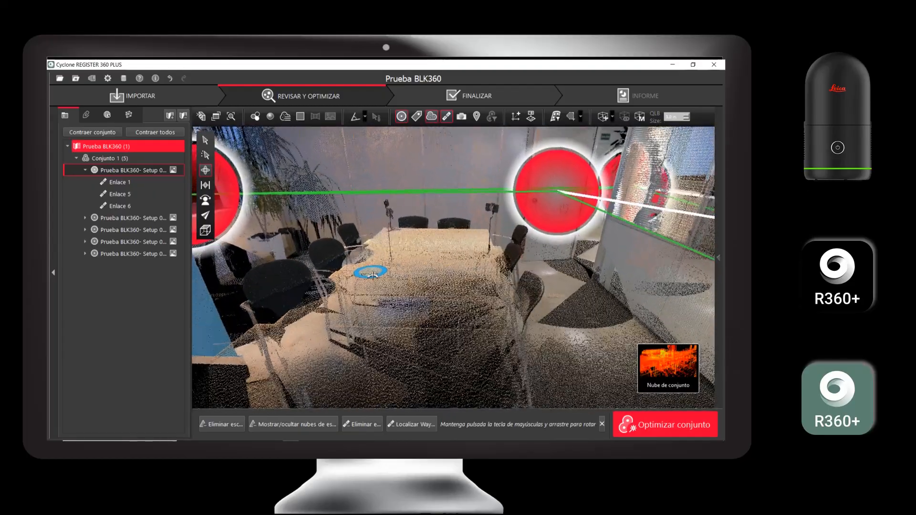
{"action": "left_click_drag", "start_coordinate": [347, 247], "coordinate": [361, 251]}
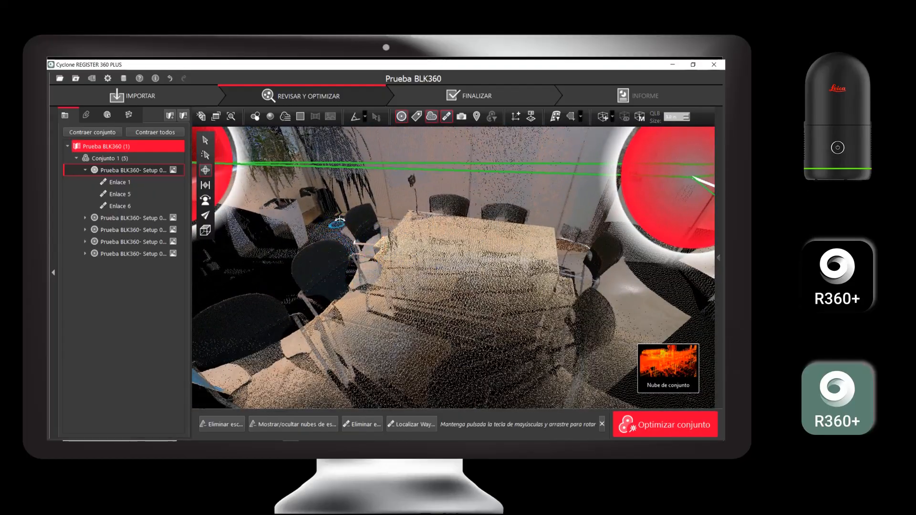
{"action": "scroll", "coordinate": [352, 231], "scroll_direction": "up", "scroll_amount": 3}
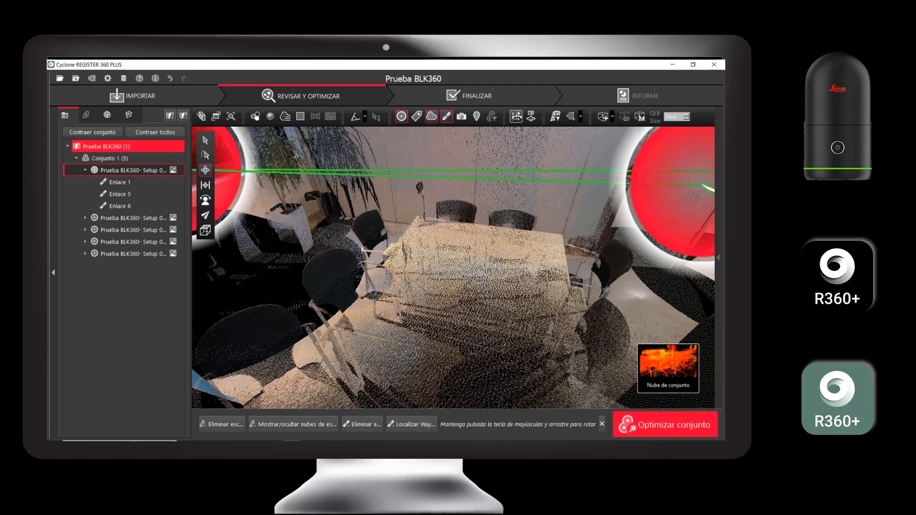
{"action": "left_click", "coordinate": [516, 116]}
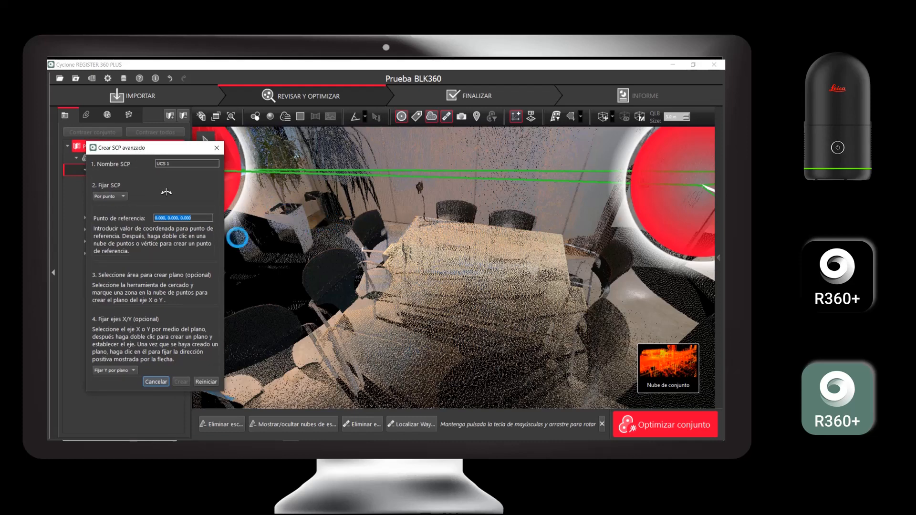
{"action": "left_click", "coordinate": [125, 196]}
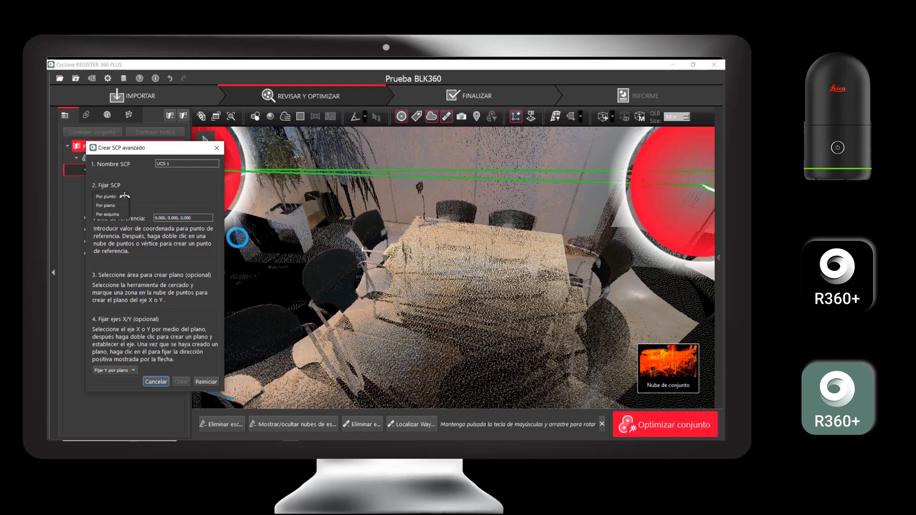
{"action": "left_click", "coordinate": [106, 214]}
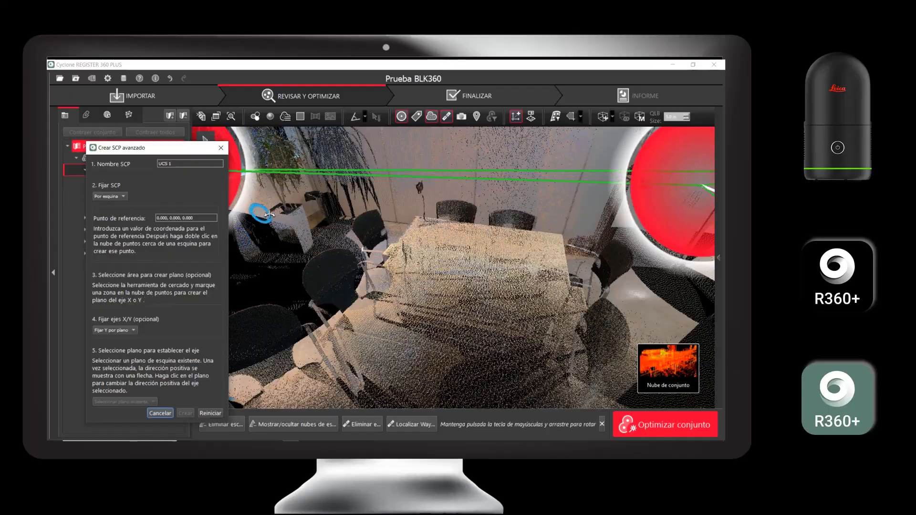
- Set the UCS reference point at the meeting room's floor corner behind the plant
{"action": "double_click", "coordinate": [325, 196]}
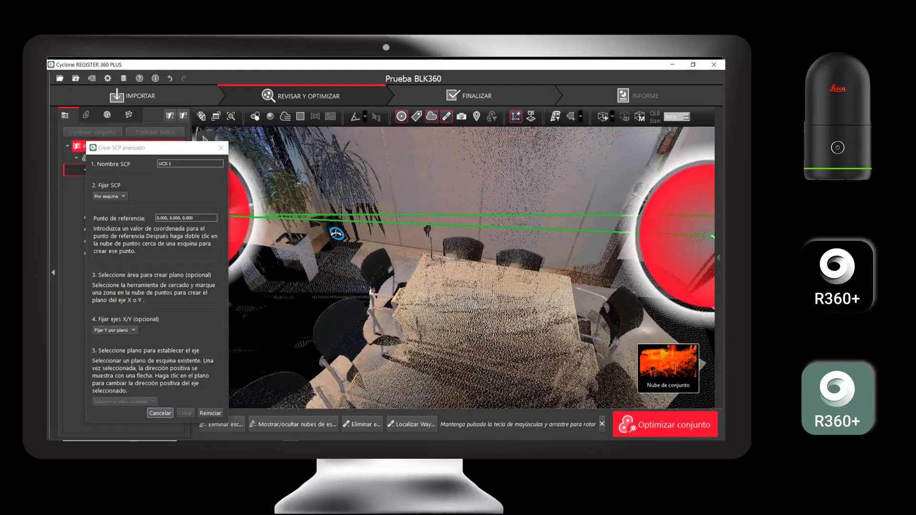
{"action": "left_click_drag", "start_coordinate": [349, 250], "coordinate": [340, 249]}
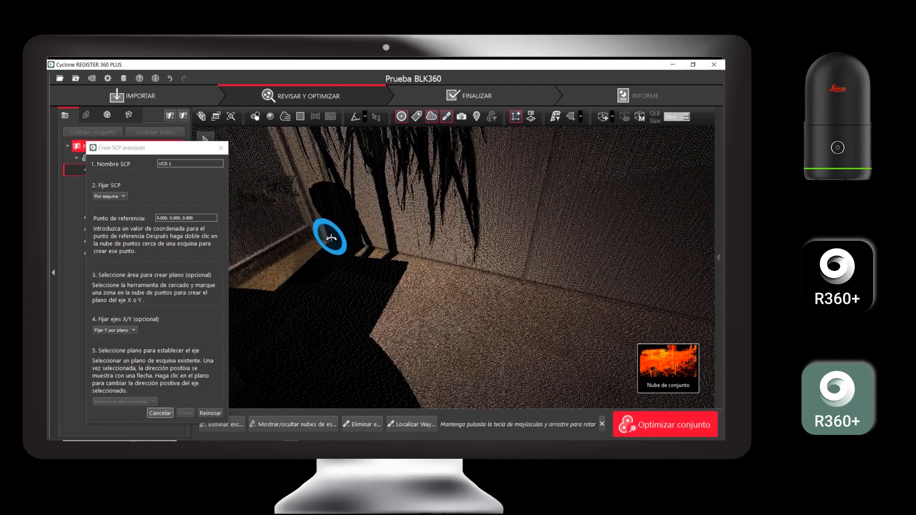
{"action": "left_click_drag", "start_coordinate": [443, 241], "coordinate": [437, 237]}
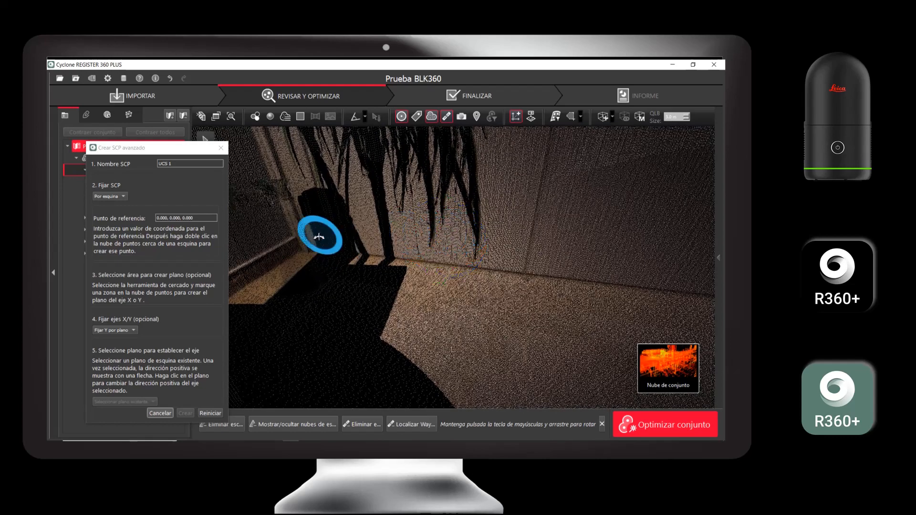
{"action": "double_click", "coordinate": [301, 249]}
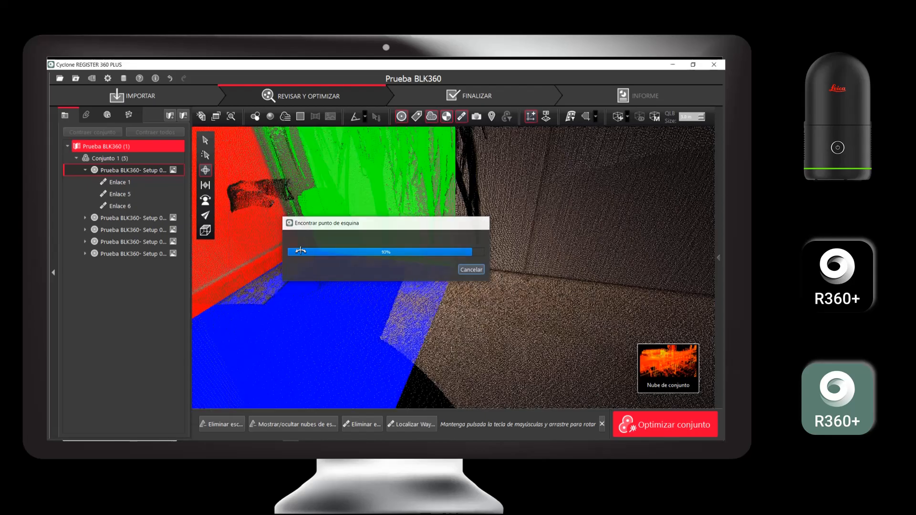
- Reverse the positive Y-axis direction on the green wall plane so that it points out of the room
{"action": "left_click_drag", "start_coordinate": [341, 265], "coordinate": [402, 326]}
{"action": "left_click", "coordinate": [427, 285]}
{"action": "left_click_drag", "start_coordinate": [428, 285], "coordinate": [458, 285]}
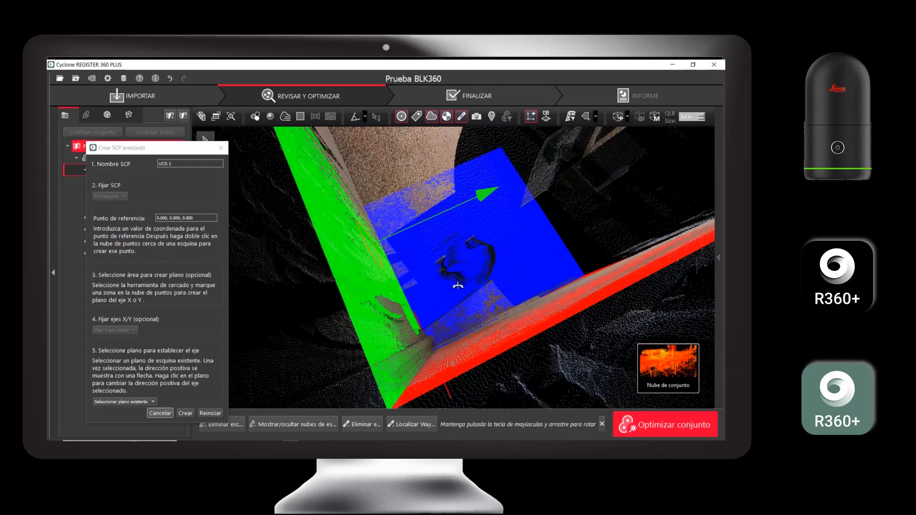
{"action": "left_click", "coordinate": [366, 263]}
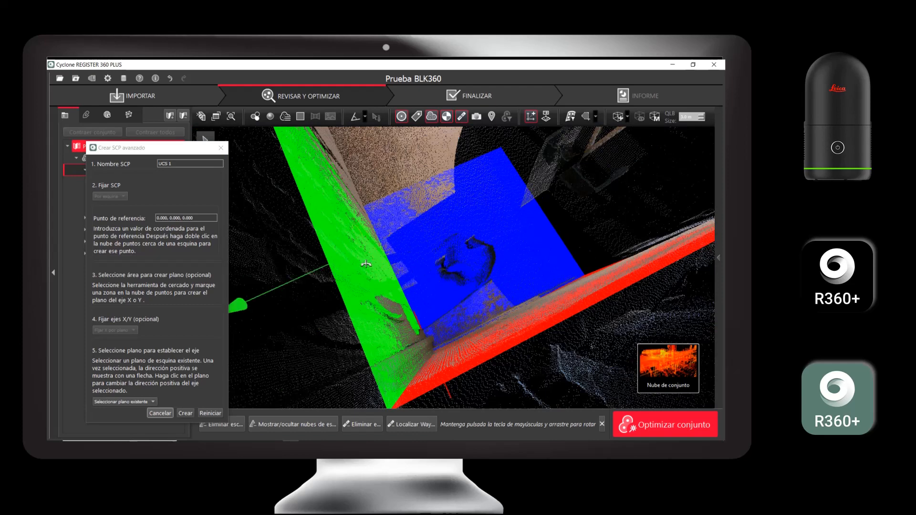
- Reverse the positive Y-axis direction on the green wall plane so it points into the room and create UCS 1
{"action": "left_click", "coordinate": [367, 264]}
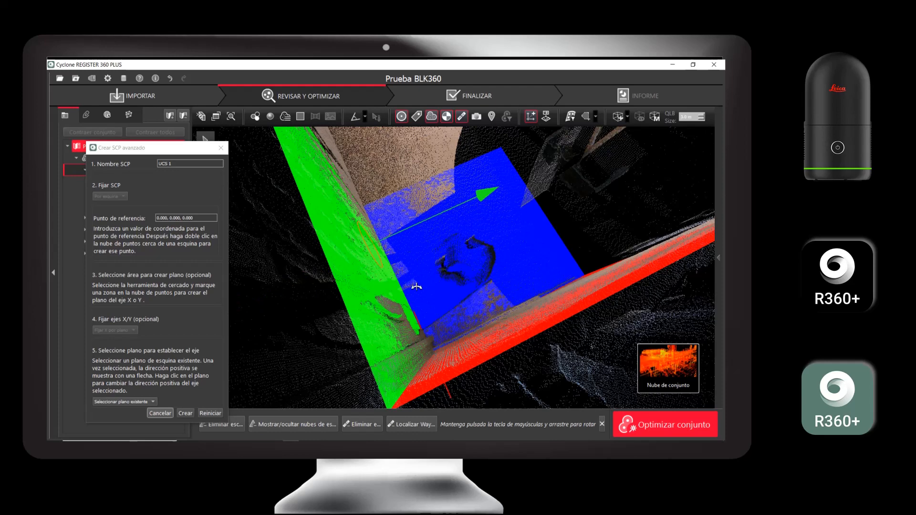
{"action": "left_click_drag", "start_coordinate": [442, 278], "coordinate": [440, 275]}
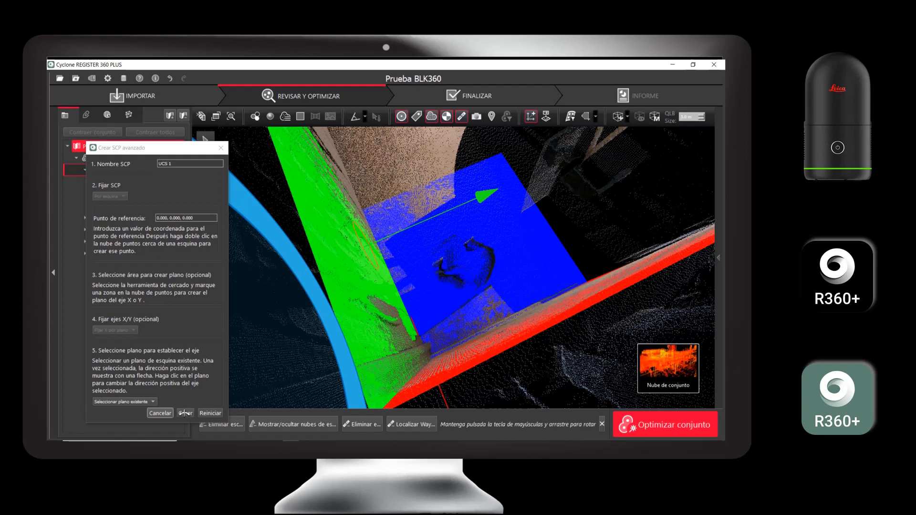
{"action": "left_click", "coordinate": [185, 413]}
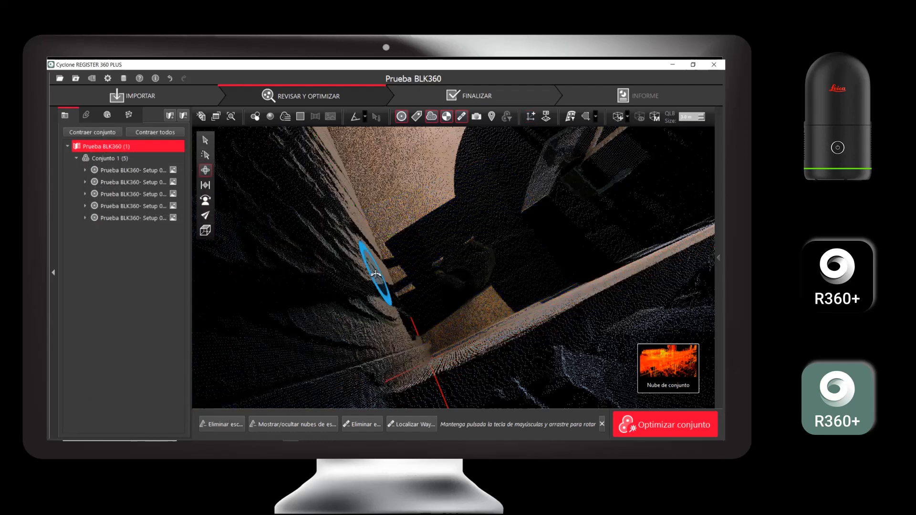
- Examine the whole point cloud from the top view to check its orientation in the new UCS
{"action": "left_click", "coordinate": [205, 231]}
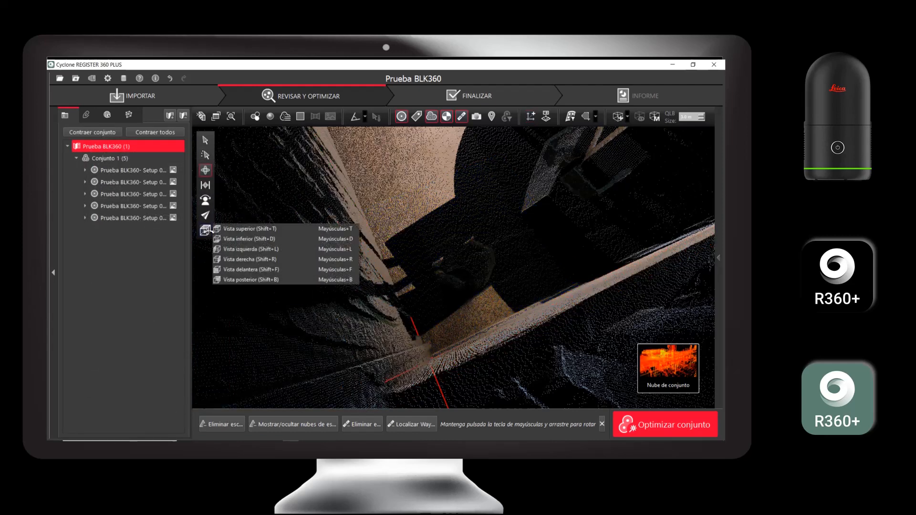
{"action": "left_click", "coordinate": [231, 230]}
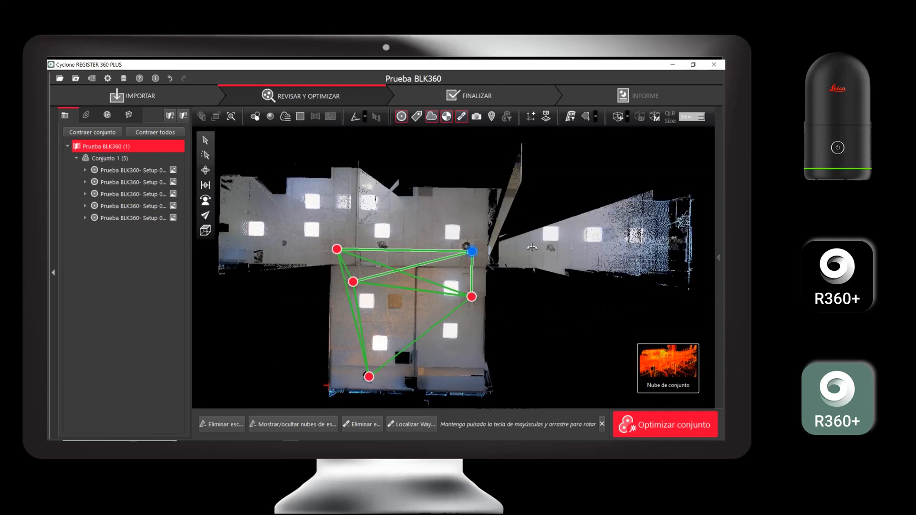
{"action": "left_click_drag", "start_coordinate": [533, 247], "coordinate": [528, 249]}
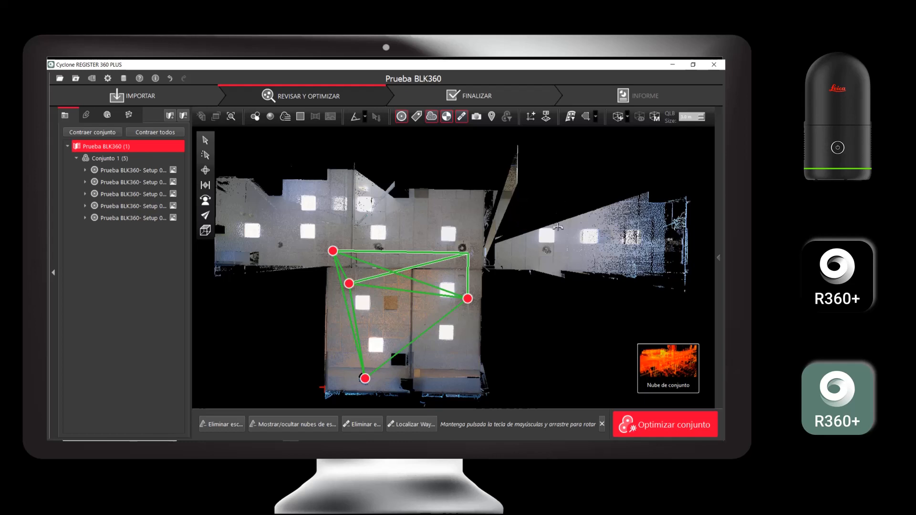
- Finalize the registration by accepting the SiteMap view of Prueba BLK360 (1) and continue to the report
{"action": "left_click", "coordinate": [477, 98]}
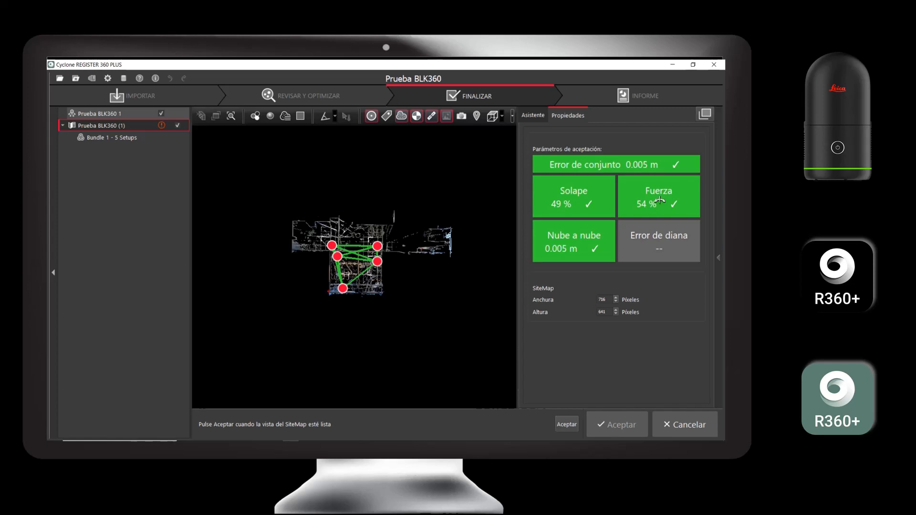
{"action": "left_click", "coordinate": [567, 423]}
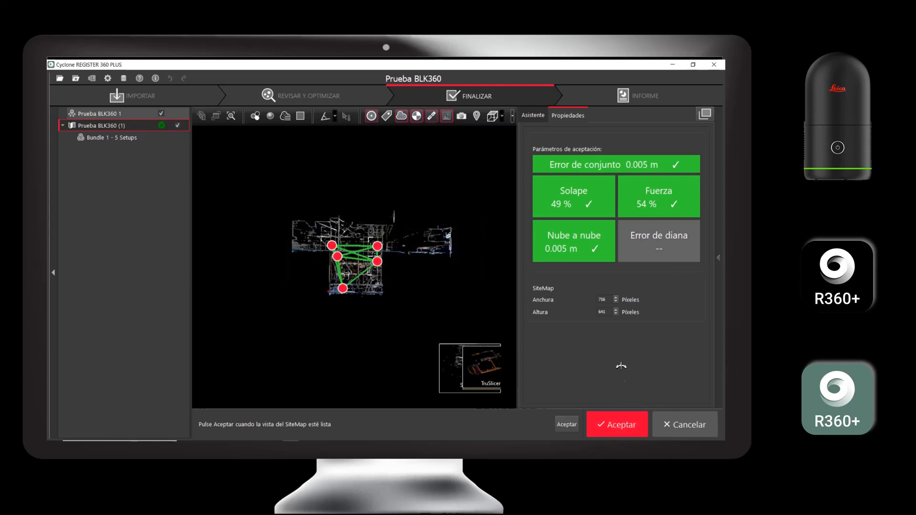
{"action": "left_click", "coordinate": [623, 426]}
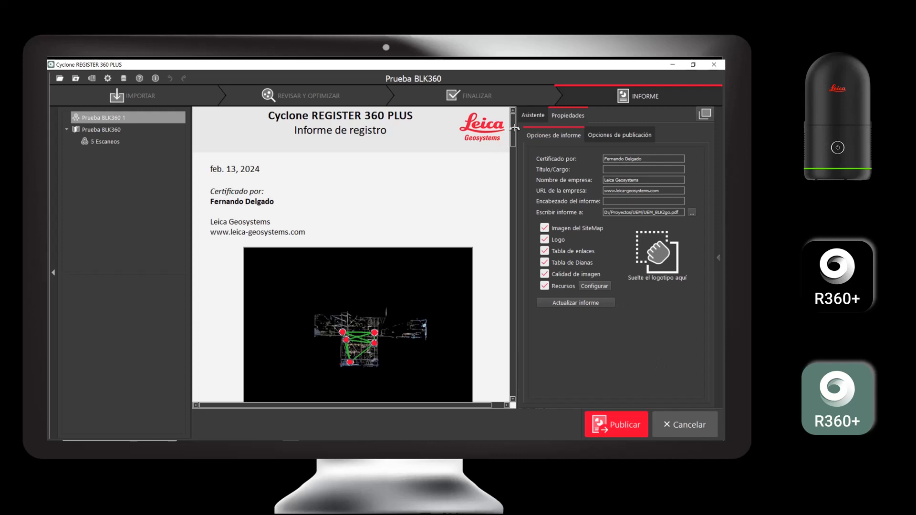
- Review the registration report, including overall quality, the link quality matrix, link error results and graphics
{"action": "left_click_drag", "start_coordinate": [514, 132], "coordinate": [517, 128]}
{"action": "scroll", "coordinate": [374, 305], "scroll_direction": "down", "scroll_amount": 10}
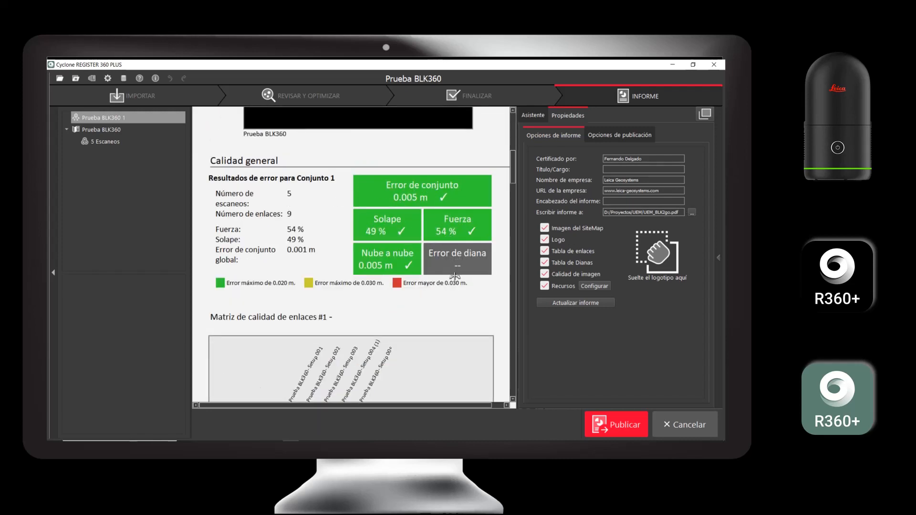
{"action": "scroll", "coordinate": [455, 276], "scroll_direction": "down", "scroll_amount": 5}
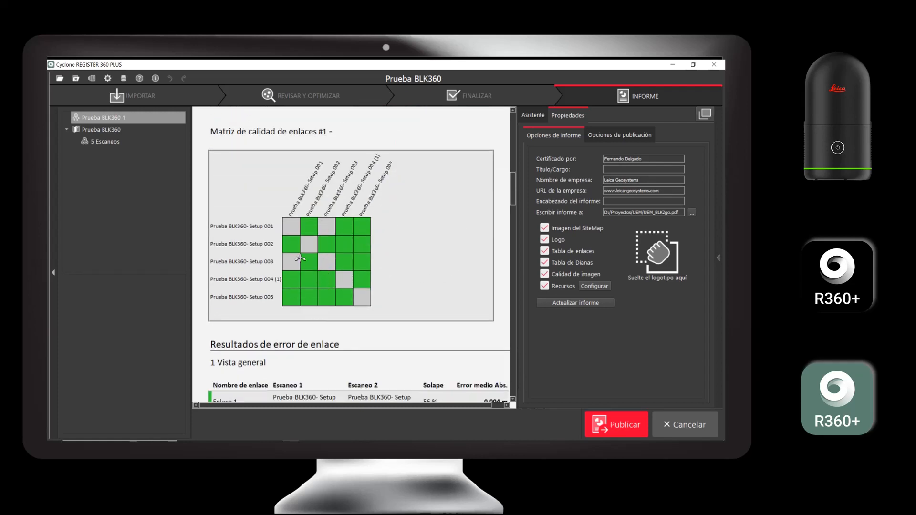
{"action": "scroll", "coordinate": [342, 275], "scroll_direction": "down", "scroll_amount": 1}
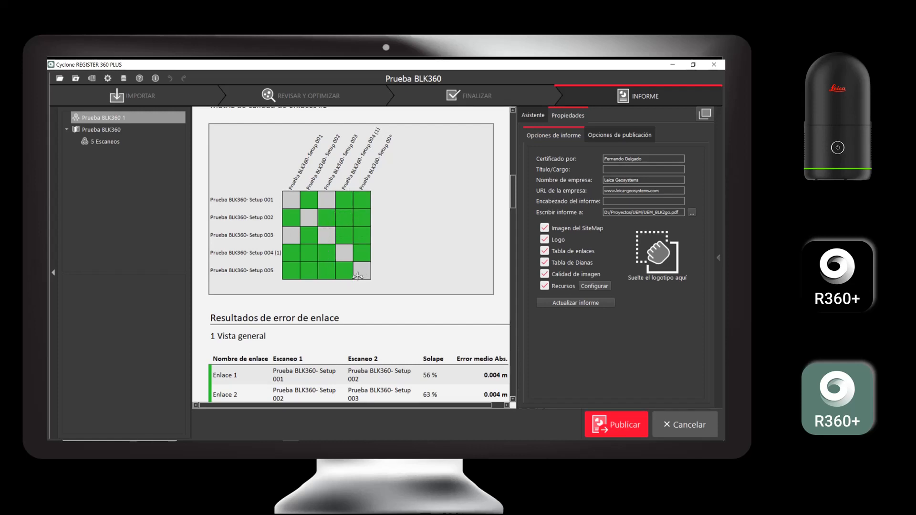
{"action": "scroll", "coordinate": [346, 270], "scroll_direction": "down", "scroll_amount": 8}
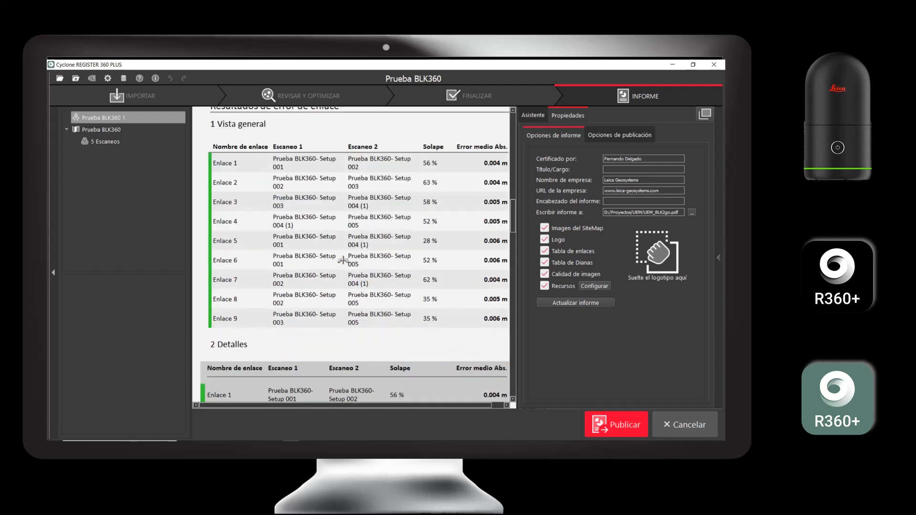
{"action": "scroll", "coordinate": [416, 297], "scroll_direction": "down", "scroll_amount": 6}
{"action": "scroll", "coordinate": [417, 297], "scroll_direction": "down", "scroll_amount": 15}
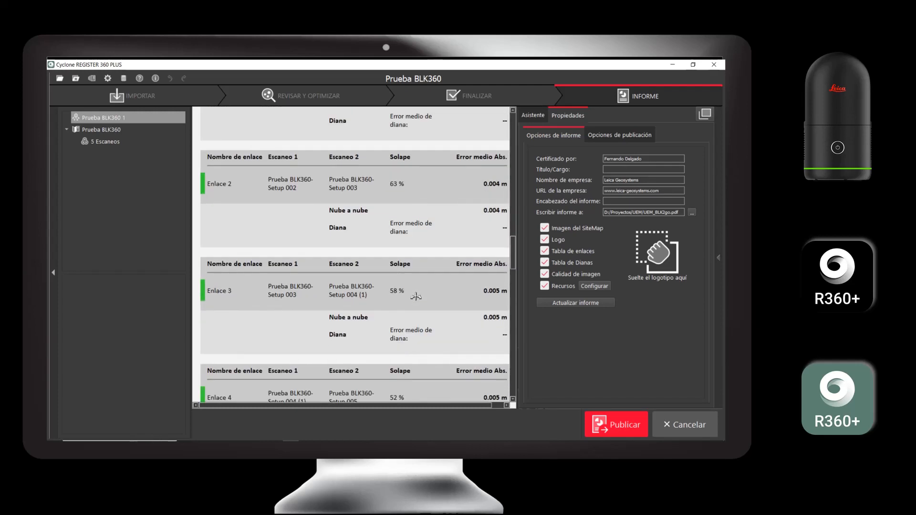
{"action": "scroll", "coordinate": [416, 297], "scroll_direction": "down", "scroll_amount": 8}
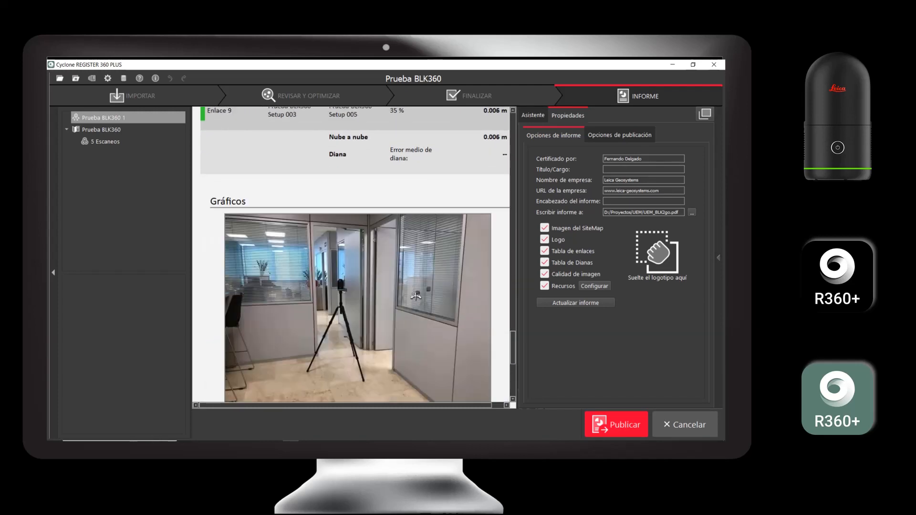
{"action": "scroll", "coordinate": [418, 285], "scroll_direction": "down", "scroll_amount": 5}
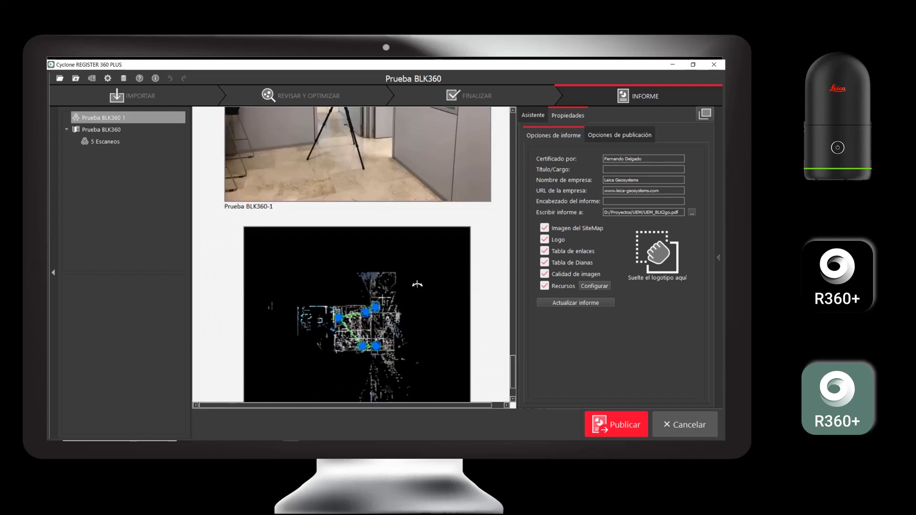
{"action": "scroll", "coordinate": [417, 285], "scroll_direction": "up", "scroll_amount": 8}
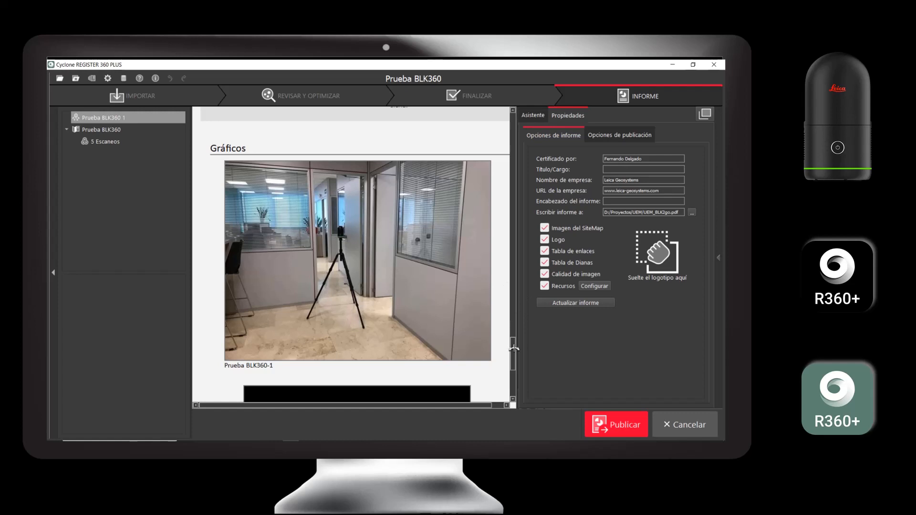
{"action": "mouse_move", "coordinate": [514, 346]}
{"action": "left_mouse_down"}
{"action": "mouse_move", "coordinate": [514, 368]}
{"action": "mouse_move", "coordinate": [515, 337]}
{"action": "left_mouse_up"}
- Enable LGS file publishing and save it as Prueba BLK360 1.lgsx in the Marketing > 2024 > Video BLK360 folder
{"action": "left_click", "coordinate": [605, 135]}
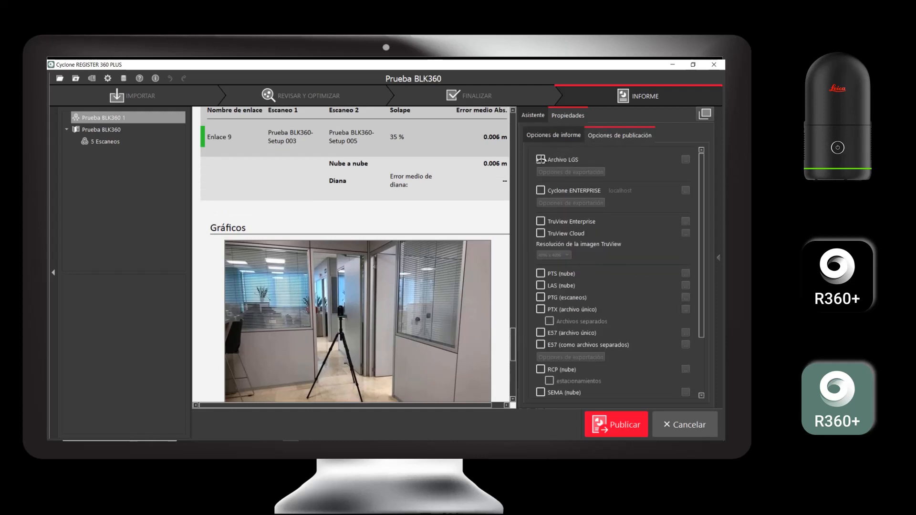
{"action": "left_click", "coordinate": [541, 159]}
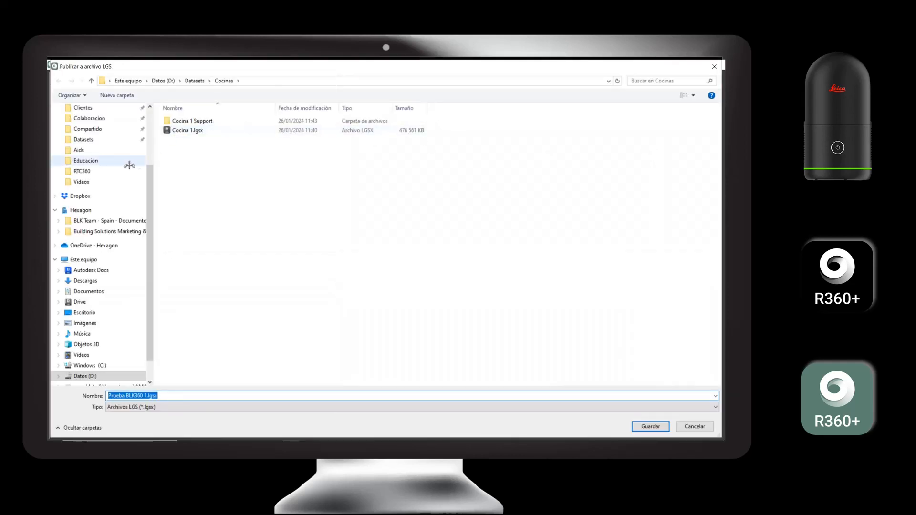
{"action": "left_click", "coordinate": [127, 163]}
{"action": "double_click", "coordinate": [200, 158]}
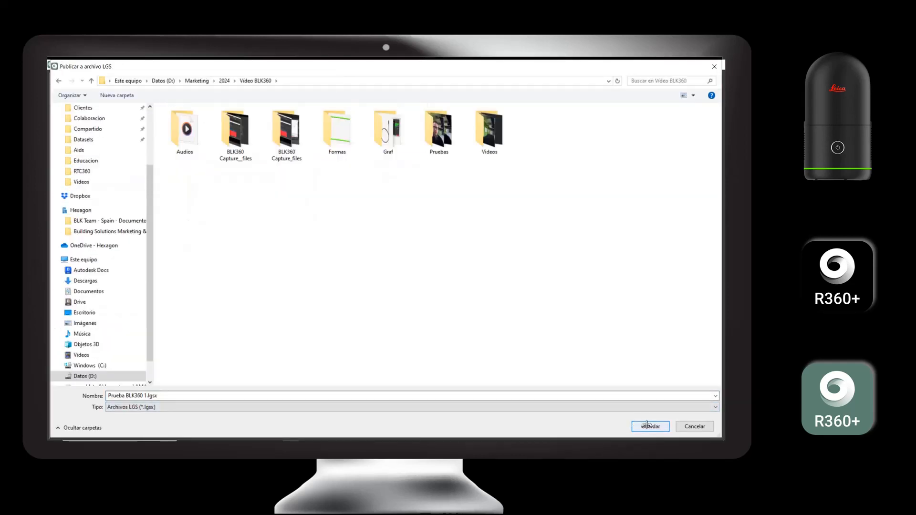
{"action": "left_click", "coordinate": [647, 426]}
{"action": "left_click", "coordinate": [650, 426]}
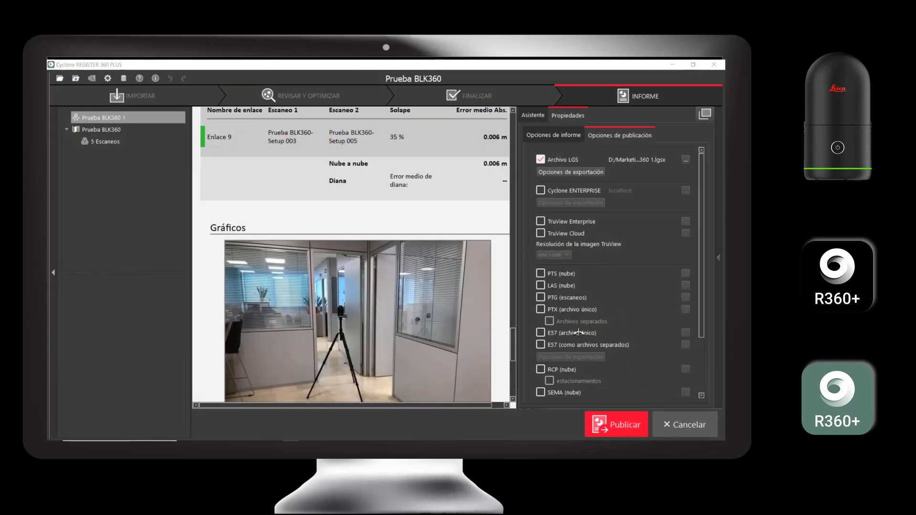
- Enable RCP publishing with separate setups (estacionamientos) and save it as Prueba BLK360 1.rcp in the Video BLK360 folder
{"action": "left_click", "coordinate": [541, 369]}
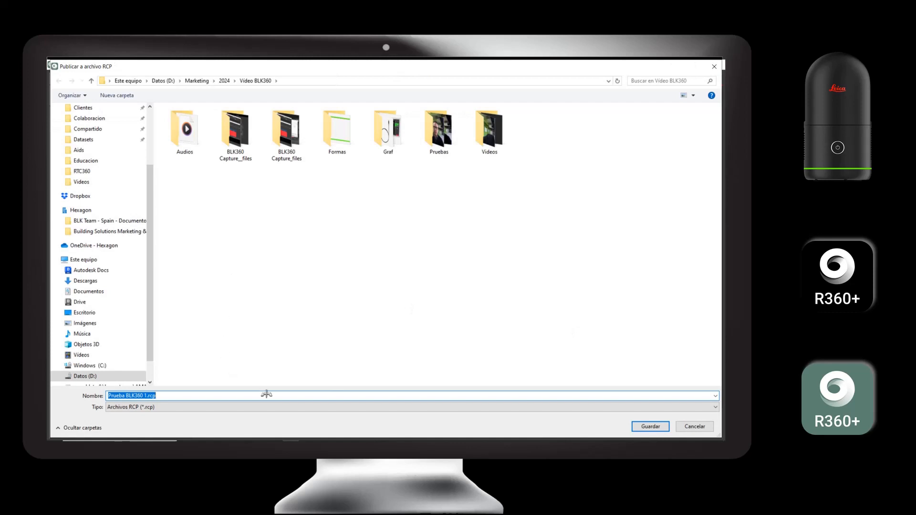
{"action": "left_click", "coordinate": [641, 425]}
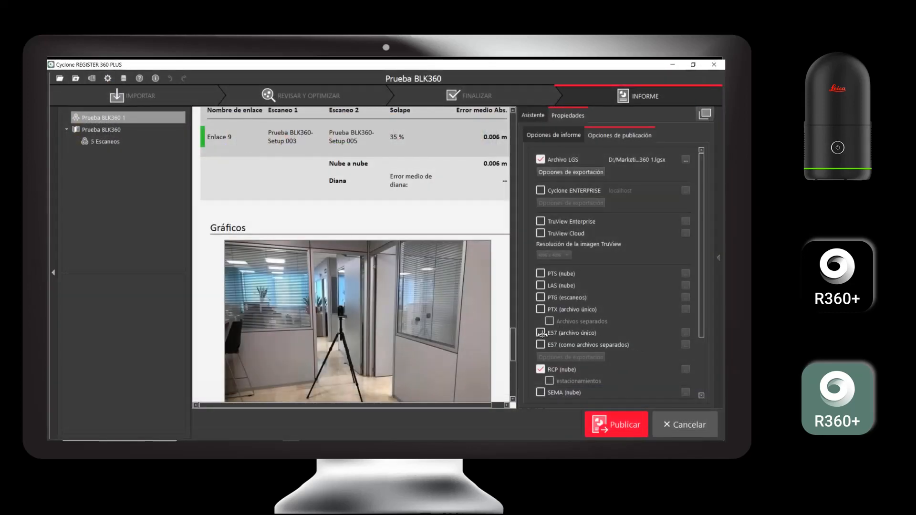
{"action": "scroll", "coordinate": [702, 308], "scroll_direction": "down", "scroll_amount": 2}
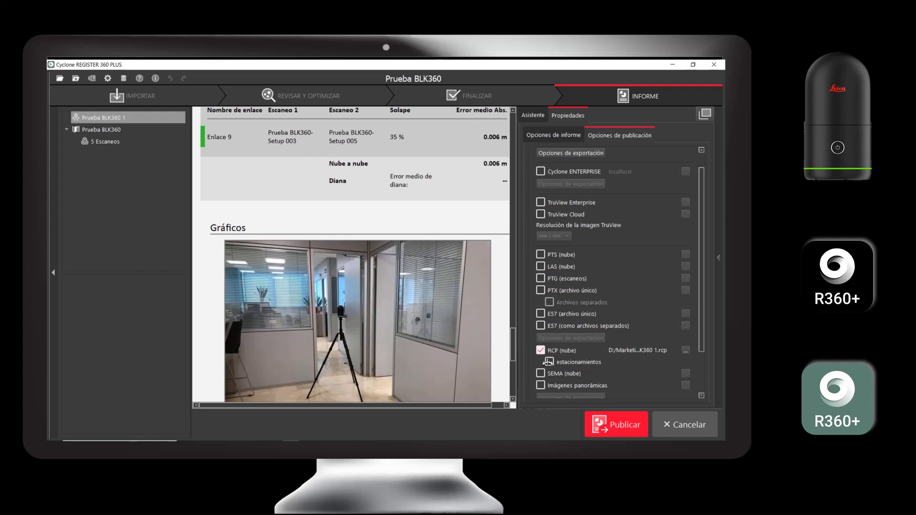
{"action": "left_click", "coordinate": [550, 361]}
- Examine the decimation settings for scans and point cloud and close them without applying any reduction
{"action": "left_click_drag", "start_coordinate": [703, 312], "coordinate": [703, 333]}
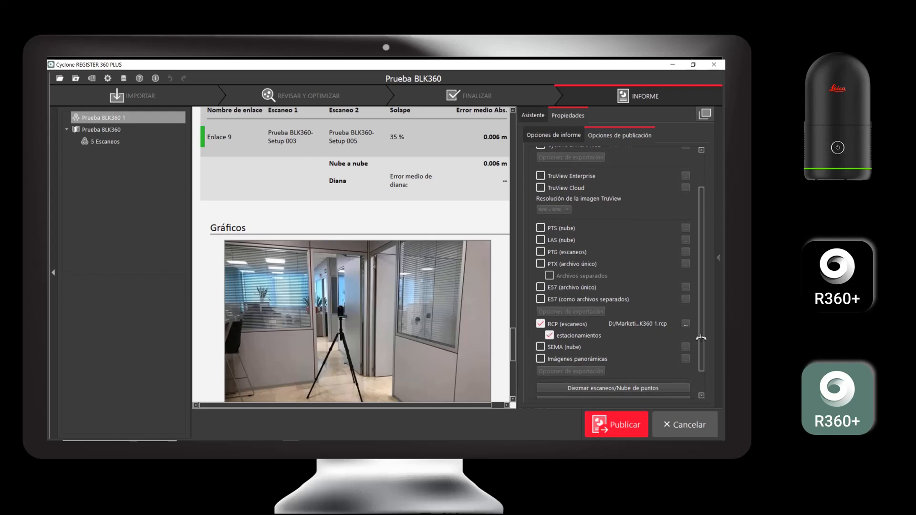
{"action": "left_click_drag", "start_coordinate": [701, 337], "coordinate": [702, 362]}
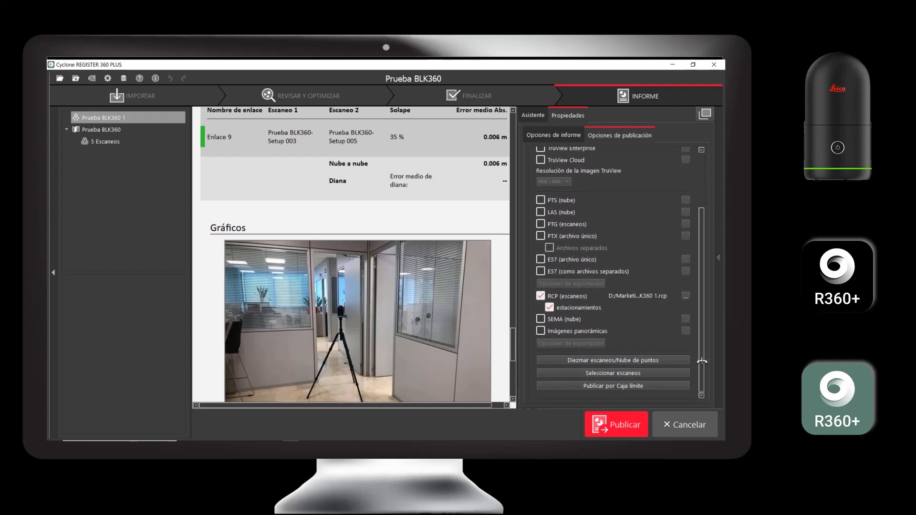
{"action": "left_click", "coordinate": [606, 360]}
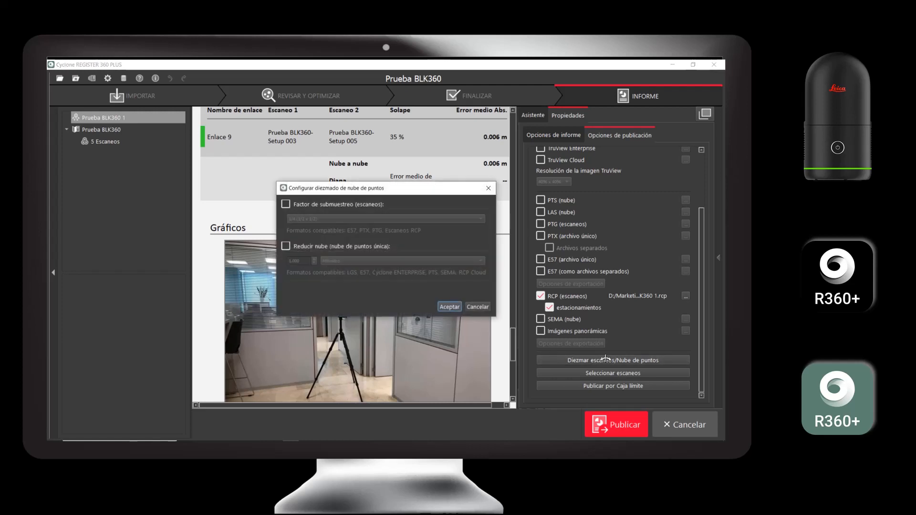
{"action": "left_click", "coordinate": [477, 307]}
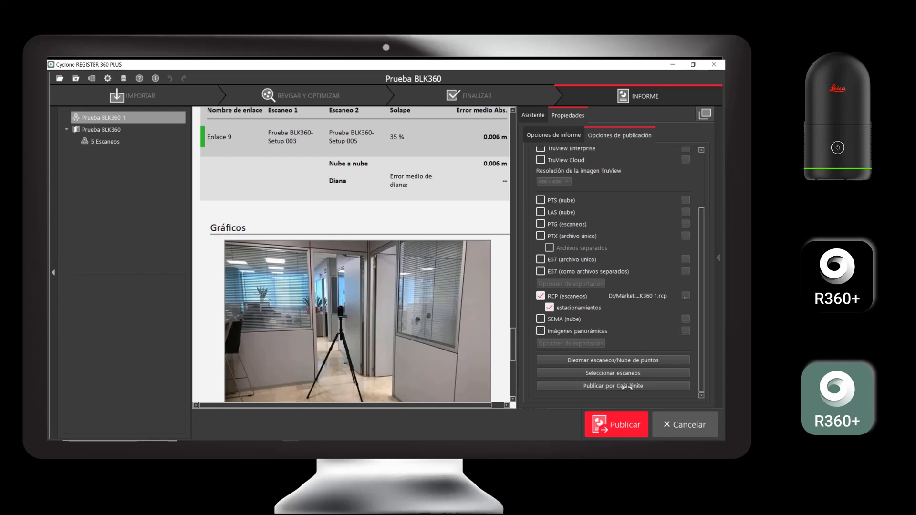
- Publish the registration report together with the selected LGS and RCP files
{"action": "left_click_drag", "start_coordinate": [702, 377], "coordinate": [703, 298]}
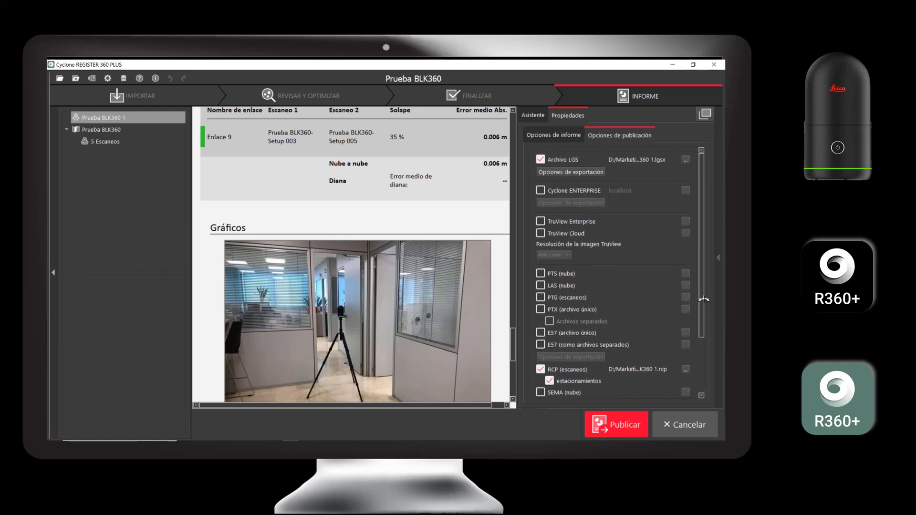
{"action": "left_click", "coordinate": [624, 421]}
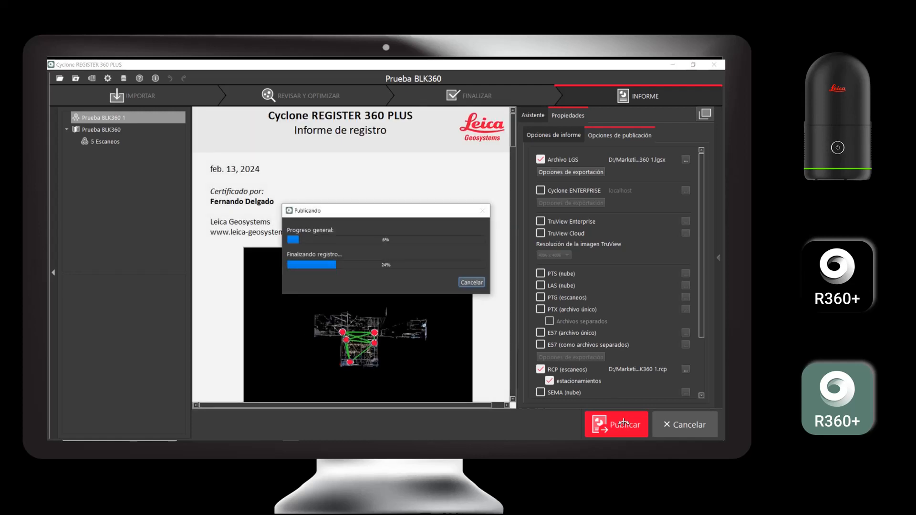